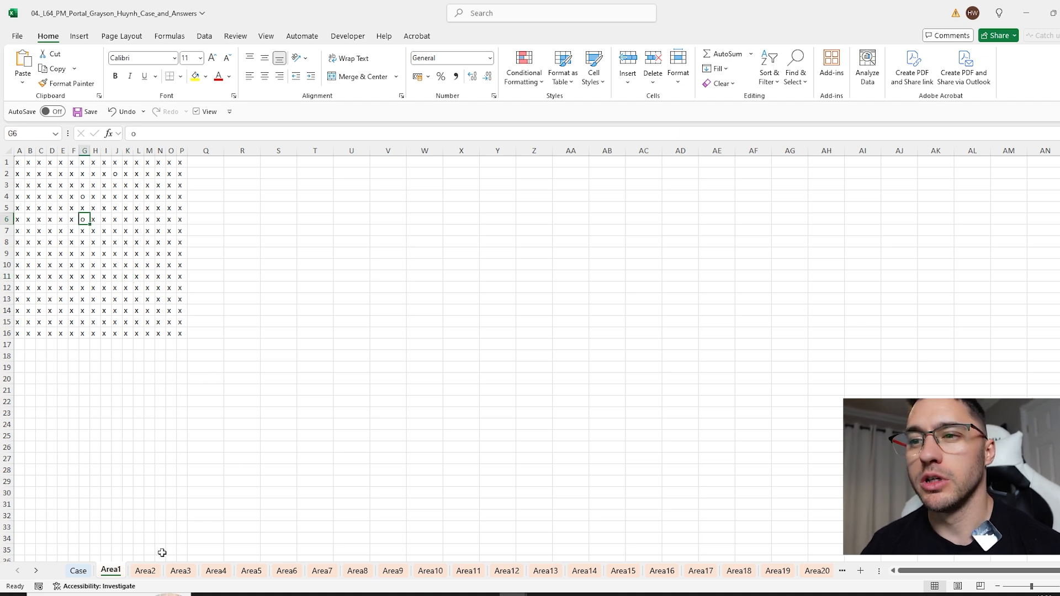
View the Area2 and Area1 map sheets and the function descriptions in the Lambdas workbook
{"action": "left_click", "coordinate": [143, 574]}
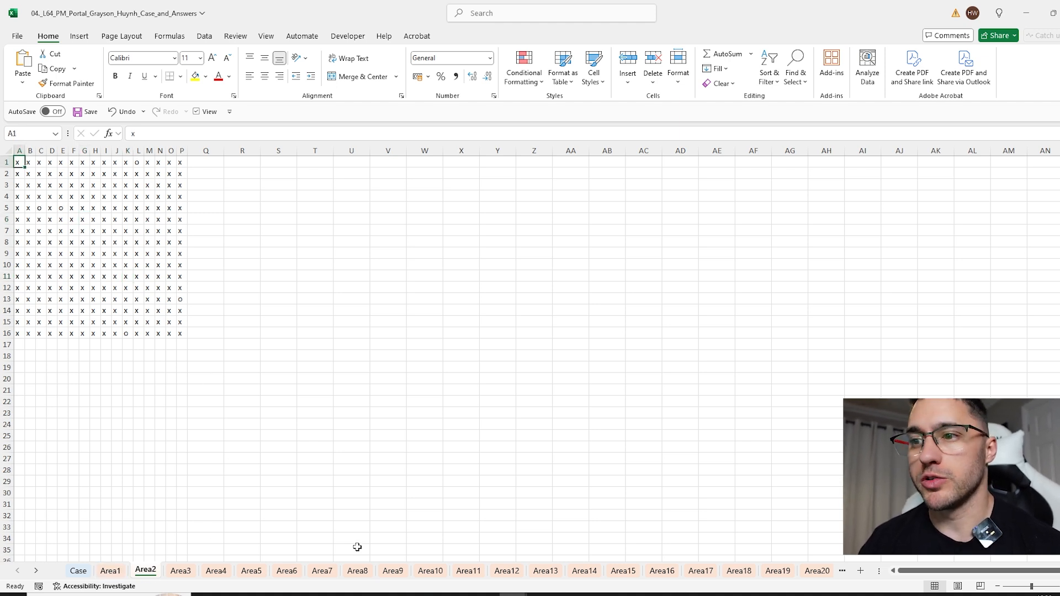
{"action": "key", "text": "ctrl+Page_Up"}
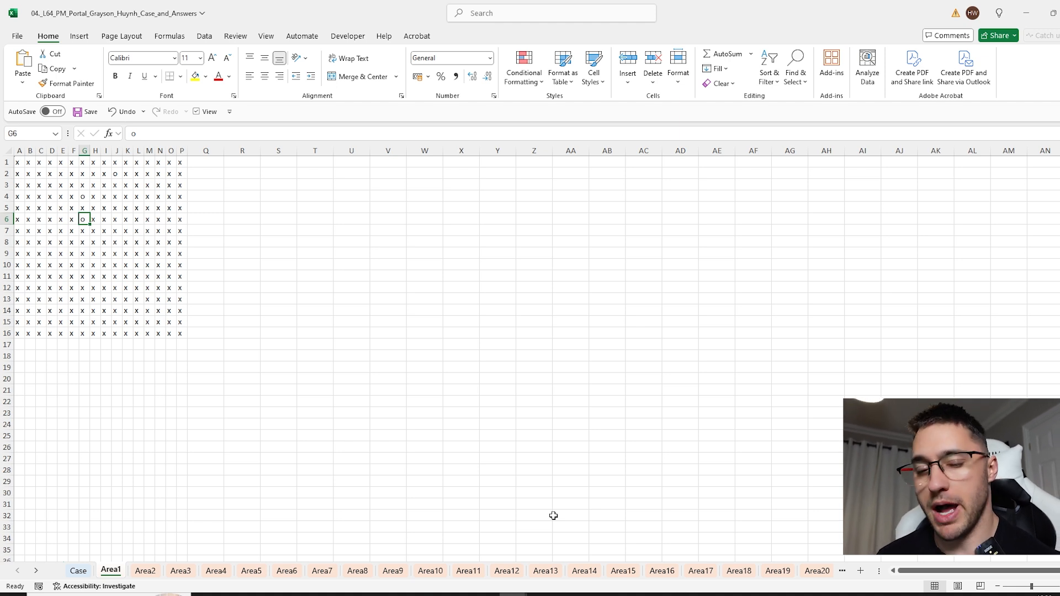
{"action": "mouse_move", "coordinate": [438, 586]}
{"action": "left_click", "coordinate": [343, 558]}
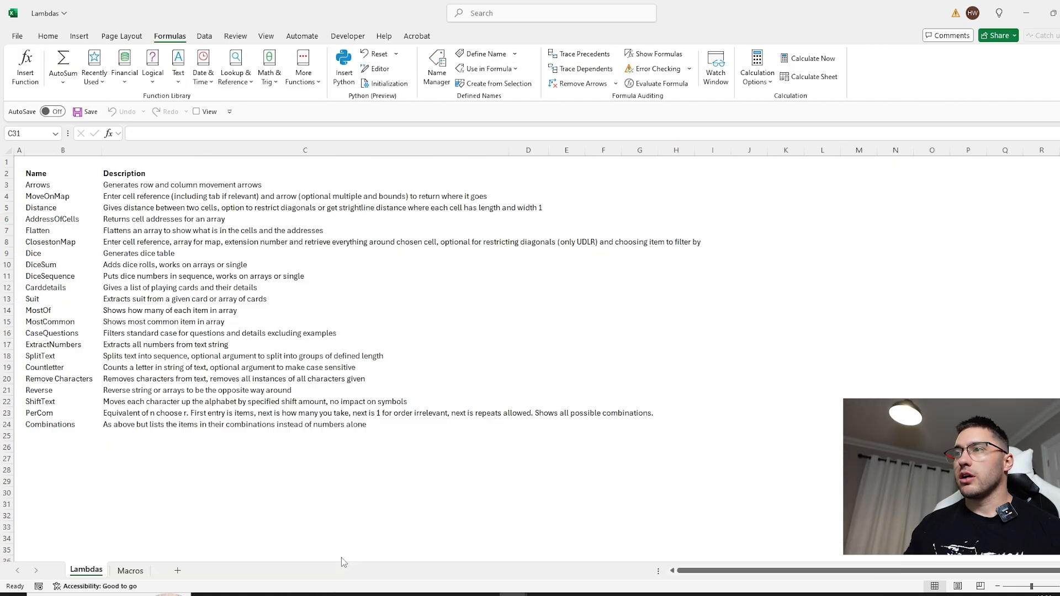
{"action": "left_click", "coordinate": [351, 499]}
{"action": "left_click", "coordinate": [312, 483]}
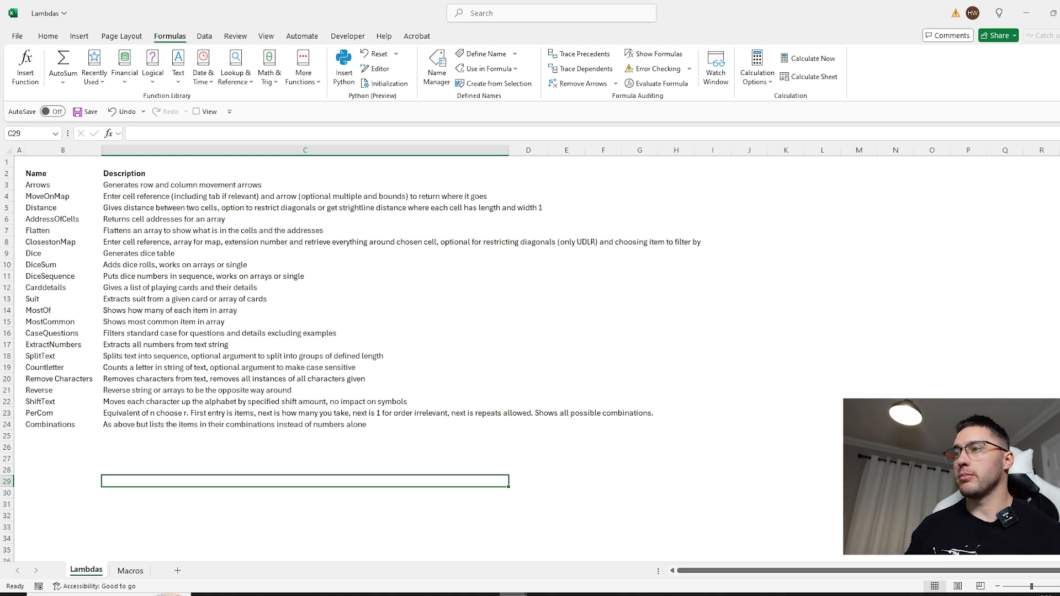
Switch to the This_Spreadsheet_is_a_Nightmare workbook and look over the map on the VOID sheet
{"action": "mouse_move", "coordinate": [513, 595]}
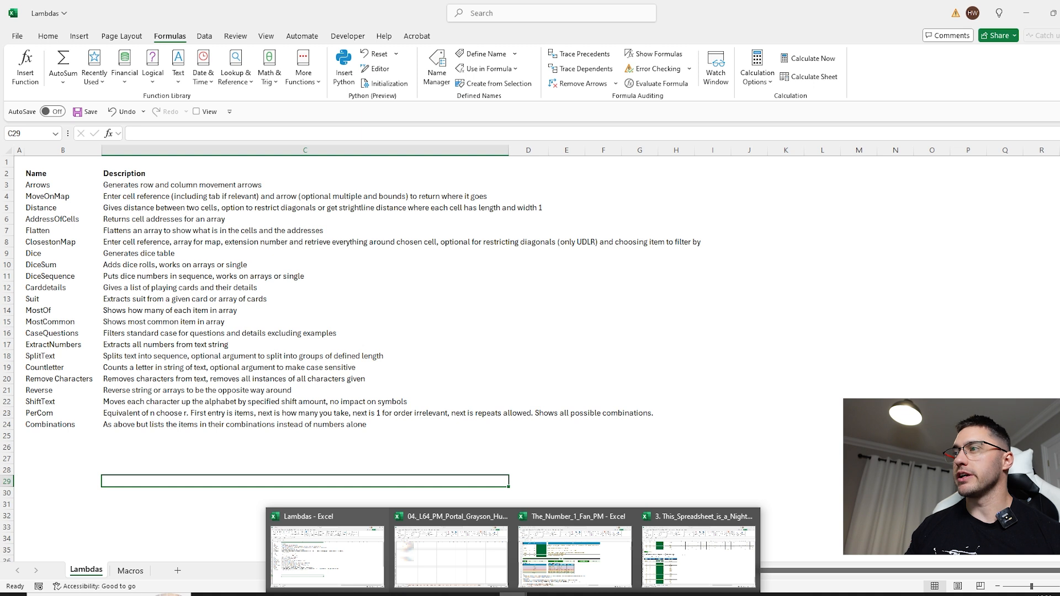
{"action": "left_click", "coordinate": [664, 524]}
{"action": "scroll", "coordinate": [453, 354], "scroll_direction": "up", "scroll_amount": 5}
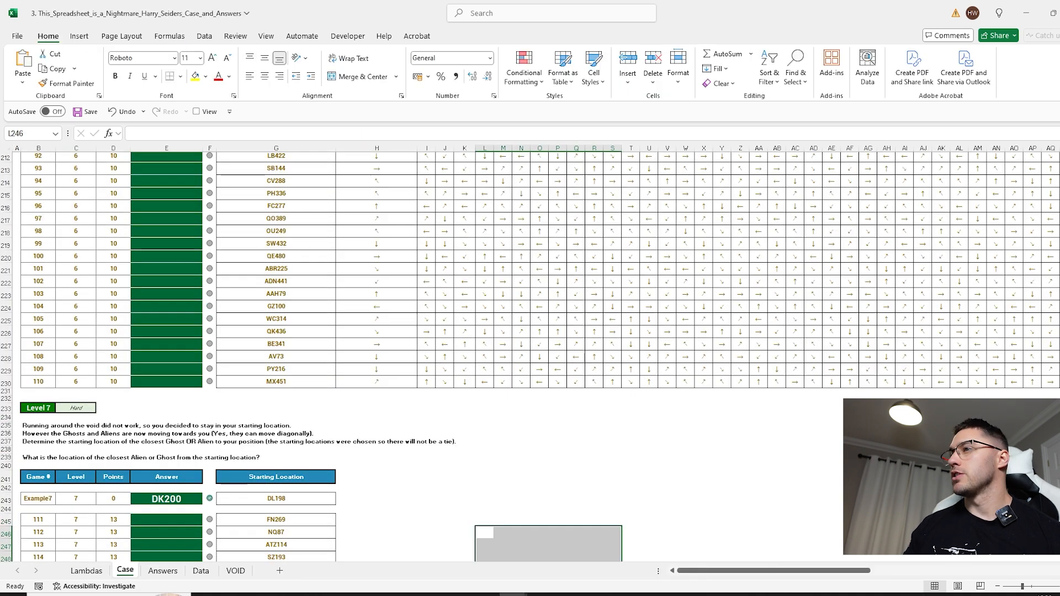
{"action": "left_click", "coordinate": [235, 570]}
{"action": "scroll", "coordinate": [487, 308], "scroll_direction": "up", "scroll_amount": 2}
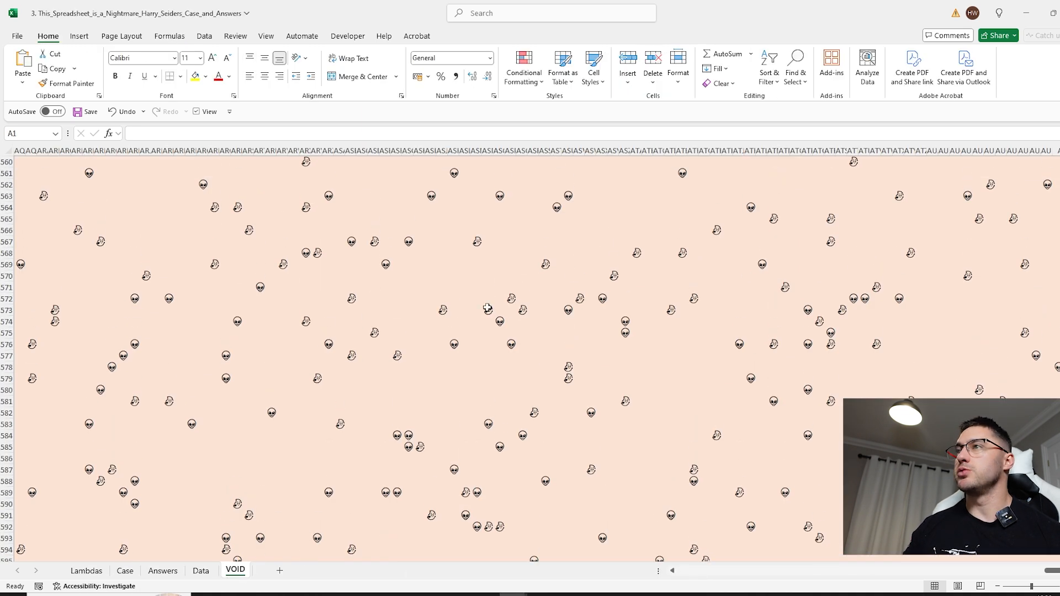
{"action": "scroll", "coordinate": [488, 309], "scroll_direction": "down", "scroll_amount": 2}
{"action": "left_click", "coordinate": [496, 333]}
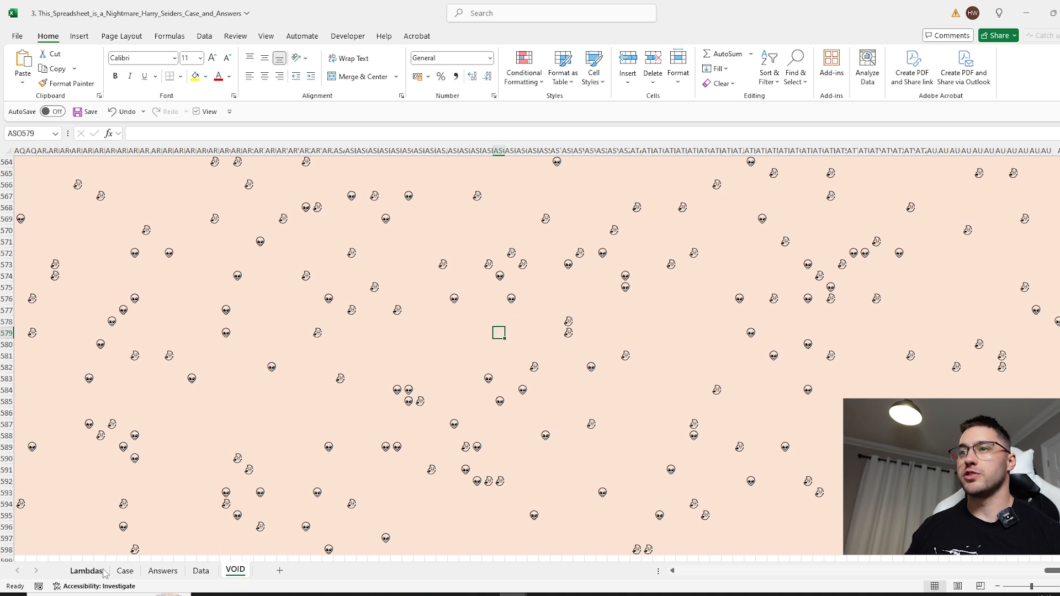
Enter =ClosestOnMap(G245,VOID!A1:AUL598,5) in cell I245 of the Case sheet and widen column J to fit the returned addresses
{"action": "left_click", "coordinate": [125, 571]}
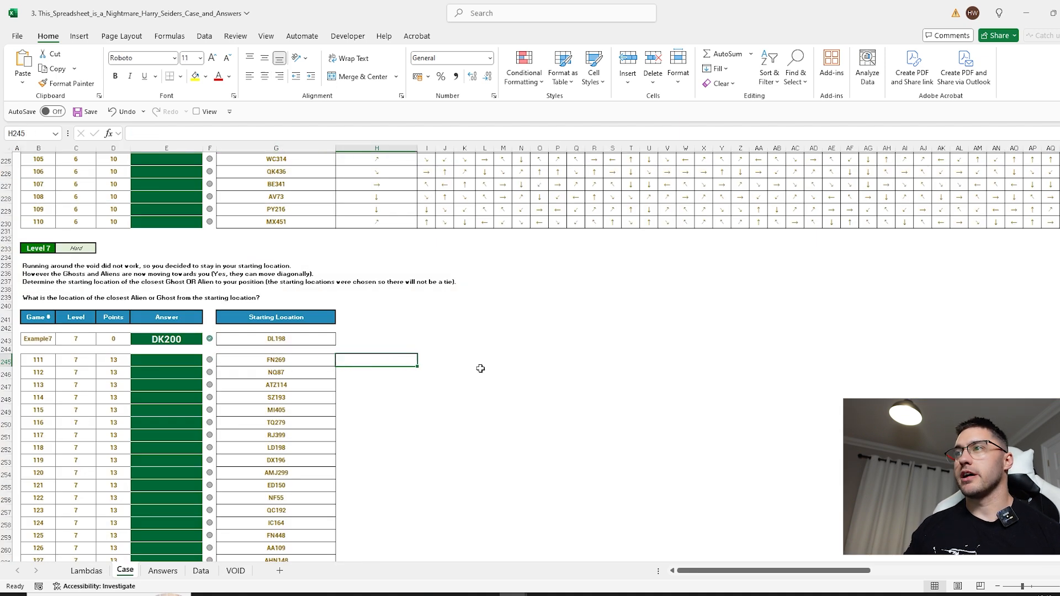
{"action": "key", "text": "Right"}
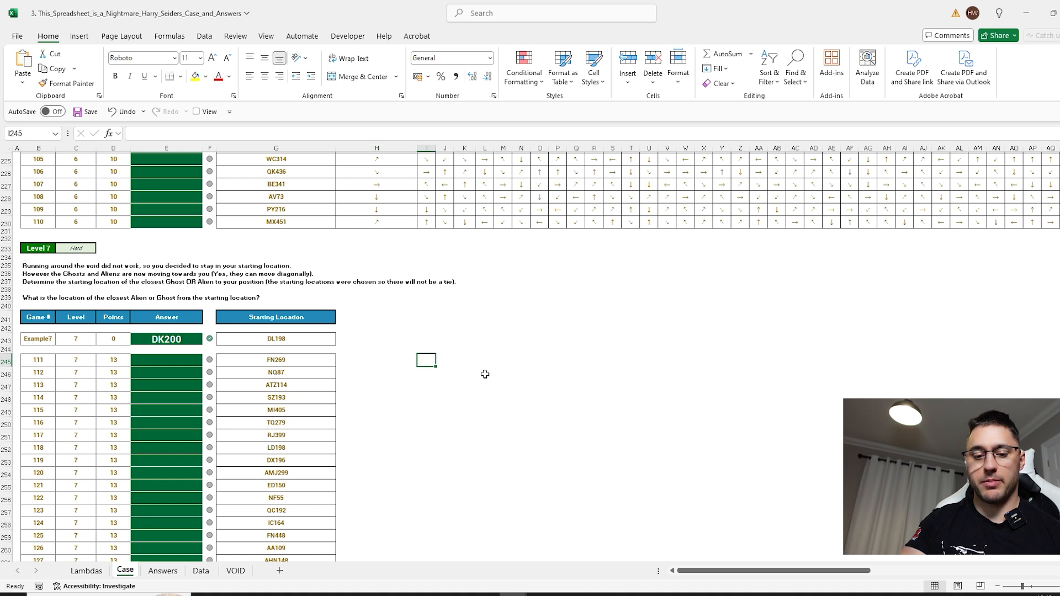
{"action": "type", "text": "=clos"}
{"action": "key", "text": "Tab"}
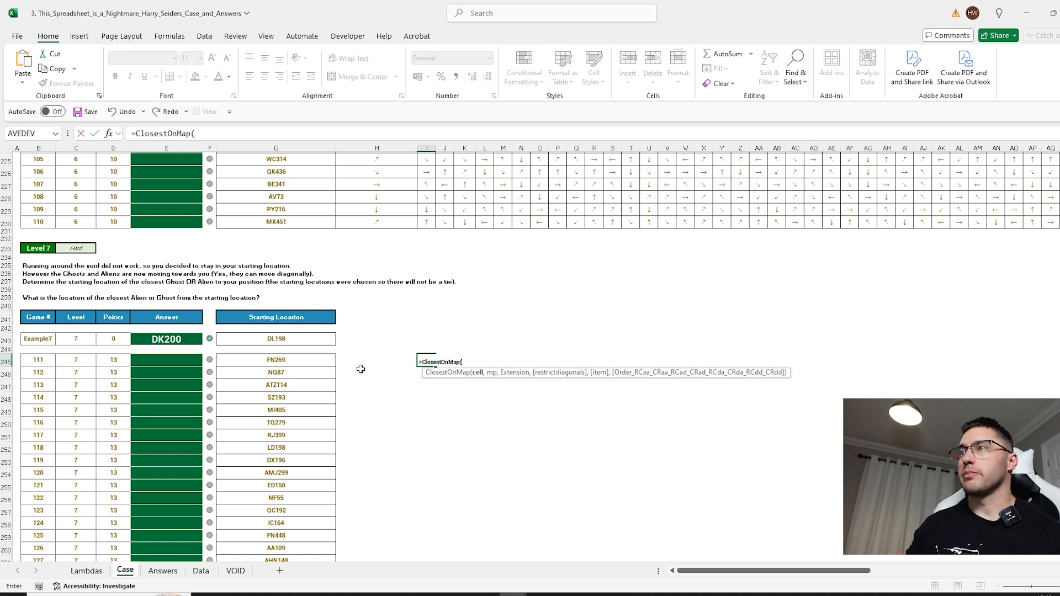
{"action": "left_click", "coordinate": [293, 359]}
{"action": "type", "text": ","}
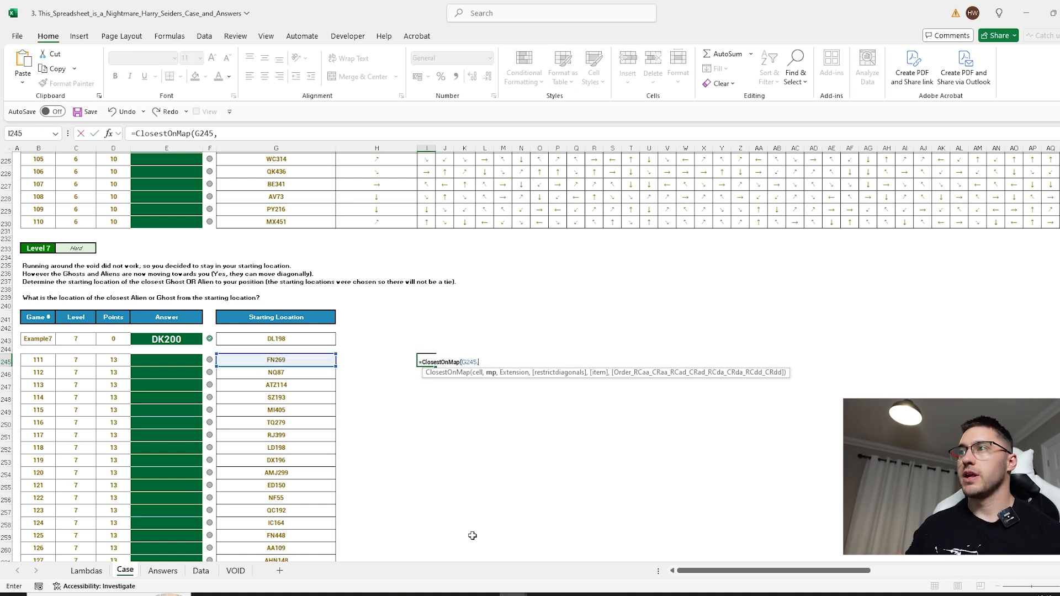
{"action": "left_click", "coordinate": [200, 571]}
{"action": "left_click", "coordinate": [236, 570]}
{"action": "left_click", "coordinate": [283, 365]}
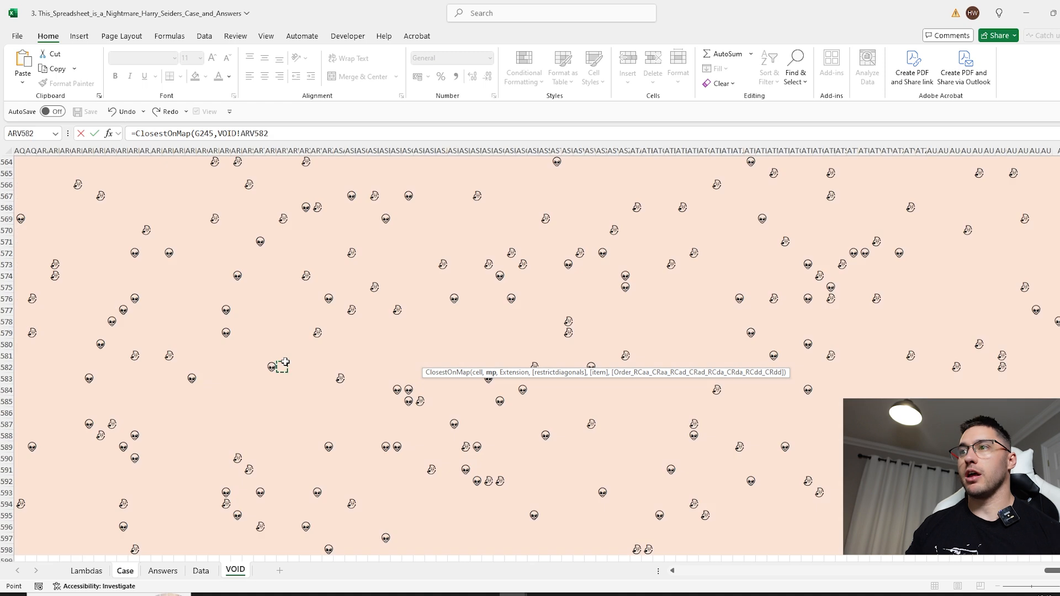
{"action": "key", "text": "ctrl+a"}
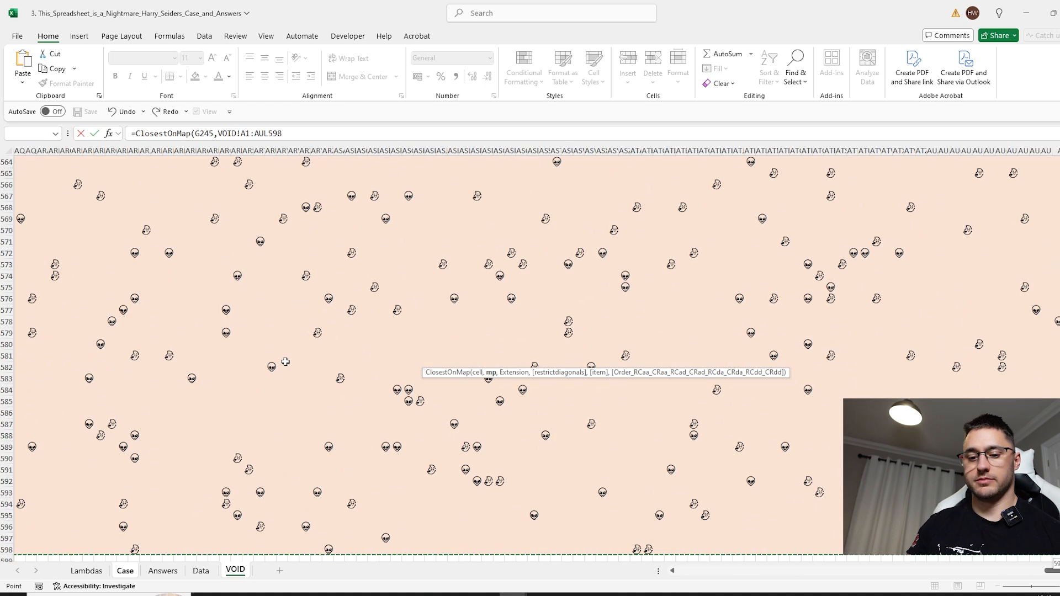
{"action": "type", "text": ",5"}
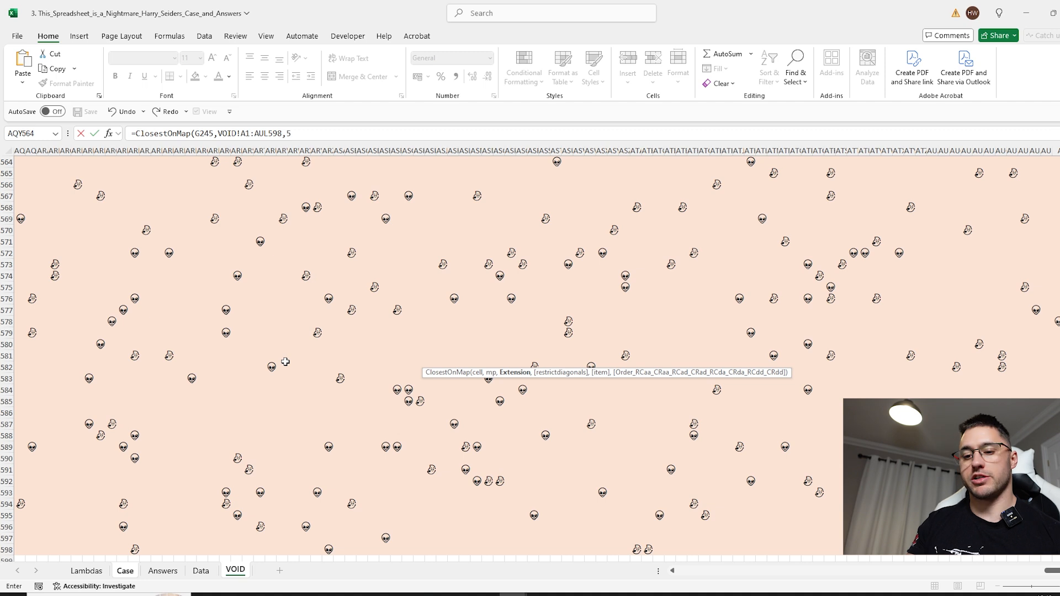
{"action": "key", "text": "Return"}
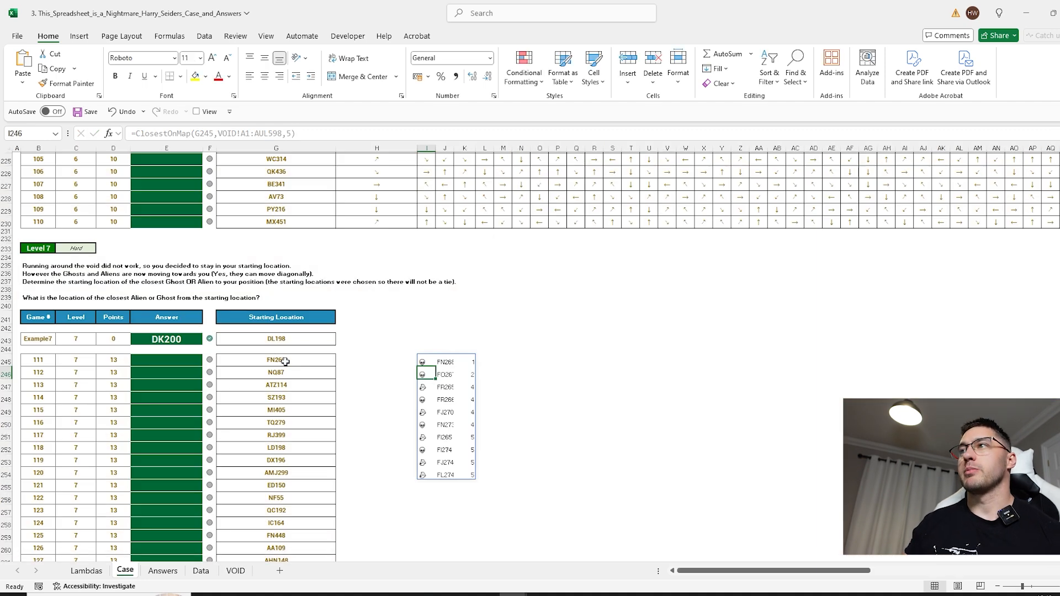
{"action": "left_click_drag", "start_coordinate": [454, 148], "coordinate": [471, 148]}
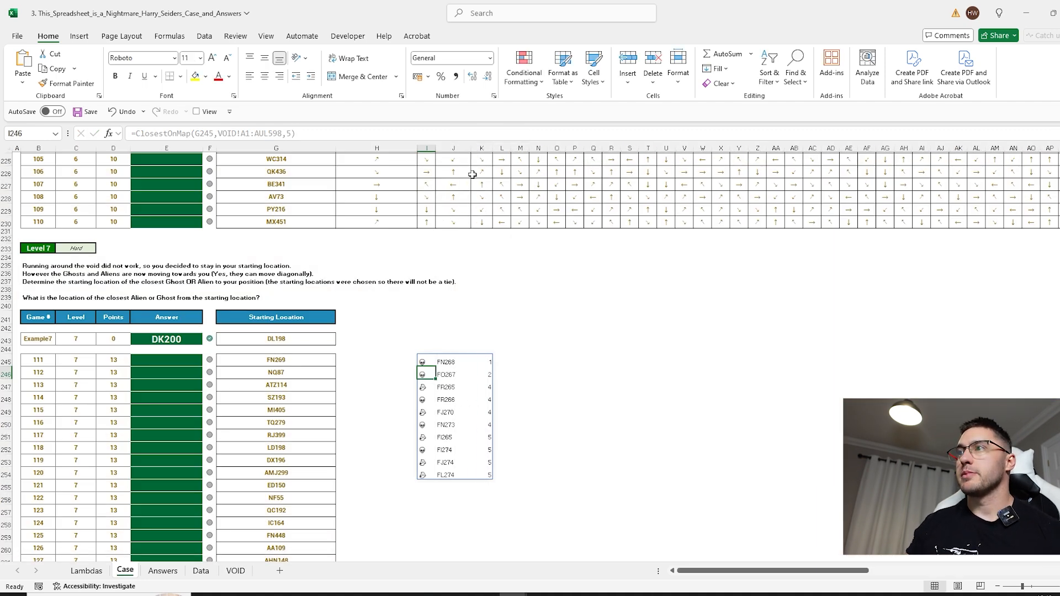
Examine the item, address and distance columns of the ClosestOnMap result in I245:K254
{"action": "left_click_drag", "start_coordinate": [425, 360], "coordinate": [425, 475]}
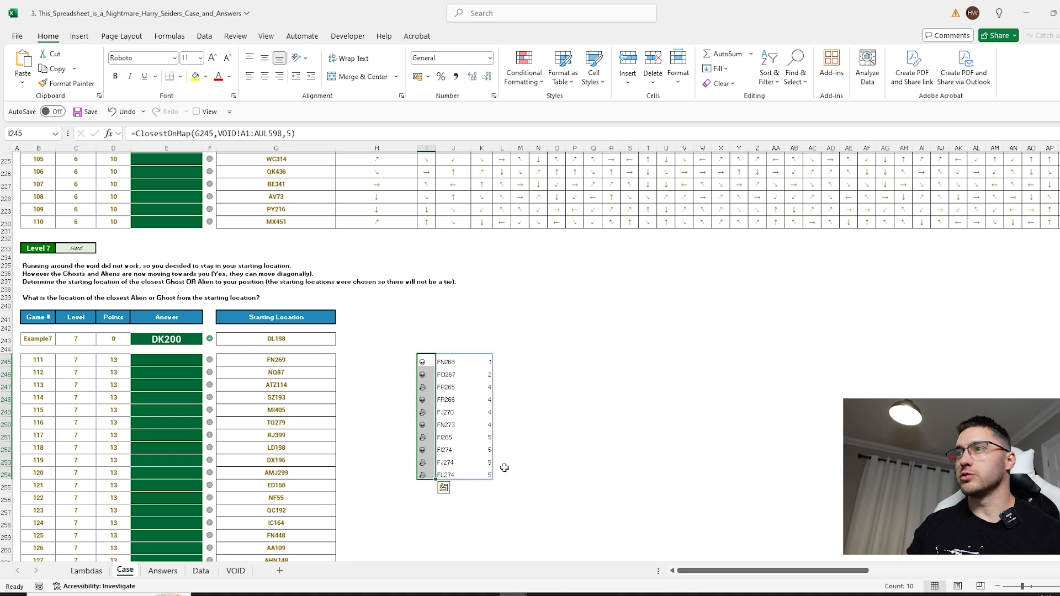
{"action": "scroll", "coordinate": [500, 462], "scroll_direction": "up", "scroll_amount": 2}
{"action": "scroll", "coordinate": [500, 462], "scroll_direction": "up", "scroll_amount": 1}
{"action": "scroll", "coordinate": [402, 414], "scroll_direction": "down", "scroll_amount": 2}
{"action": "left_click_drag", "start_coordinate": [359, 292], "coordinate": [403, 464]}
{"action": "left_click_drag", "start_coordinate": [412, 291], "coordinate": [411, 449]}
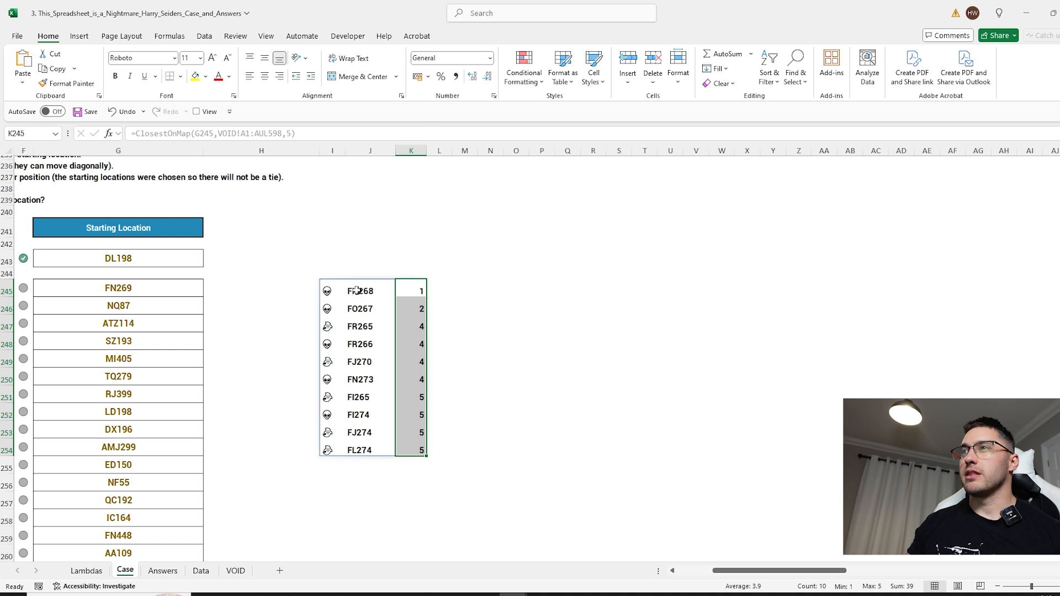
{"action": "left_click", "coordinate": [330, 291]}
{"action": "left_click", "coordinate": [419, 290]}
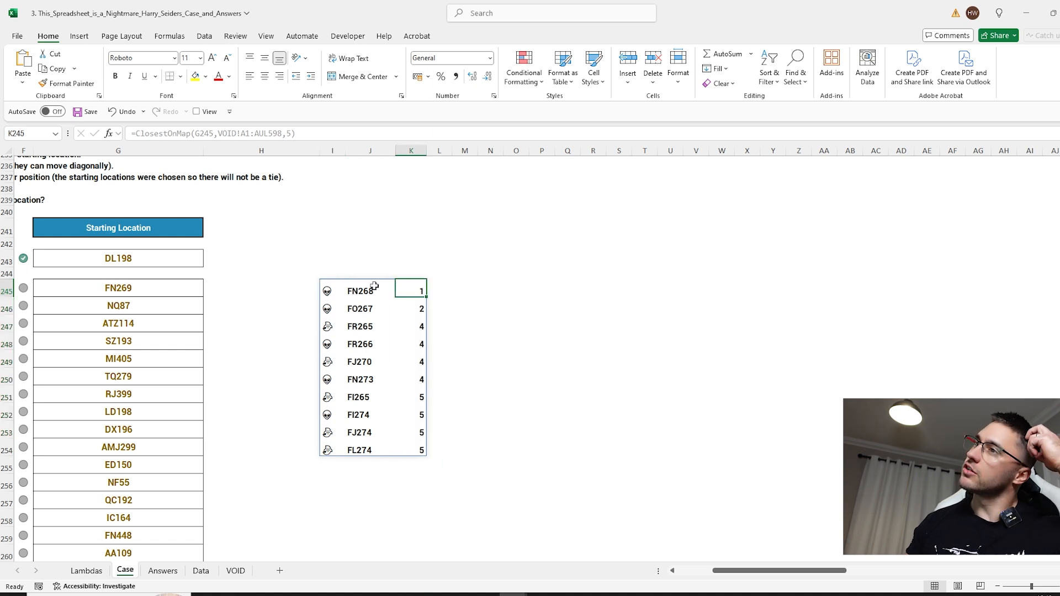
{"action": "left_click", "coordinate": [329, 292]}
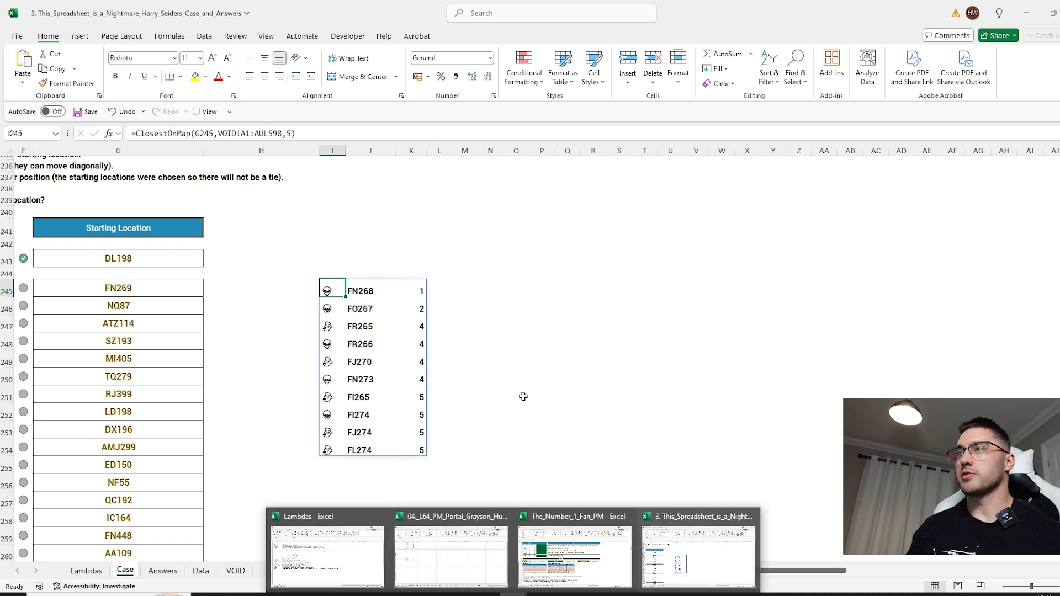
Check the first row of the ClosestOnMap result against the Level 7 question and starting locations
{"action": "scroll", "coordinate": [527, 394], "scroll_direction": "left", "scroll_amount": 3}
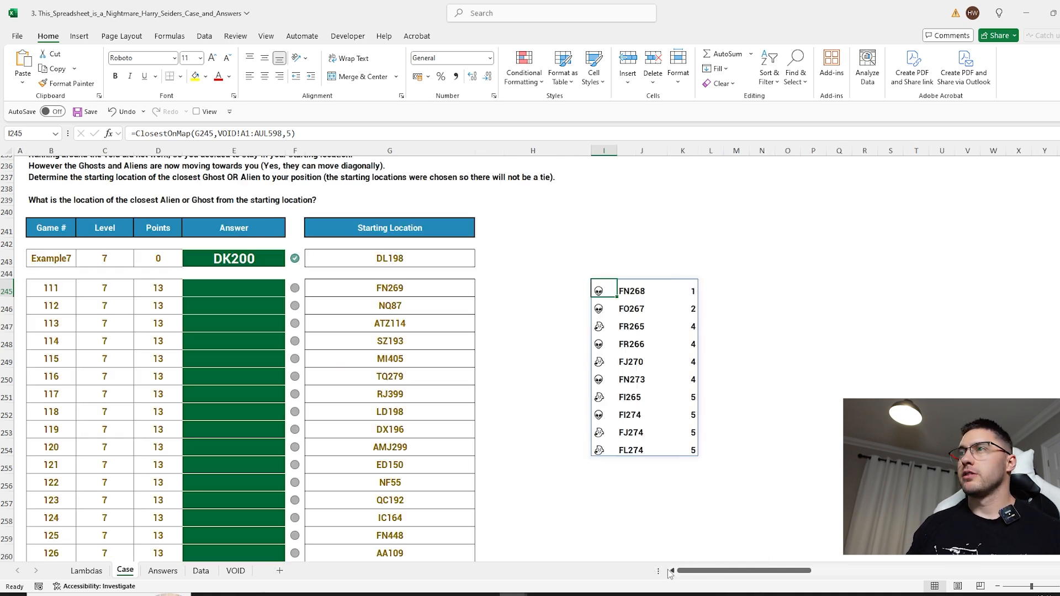
{"action": "left_click_drag", "start_coordinate": [682, 291], "coordinate": [720, 291]}
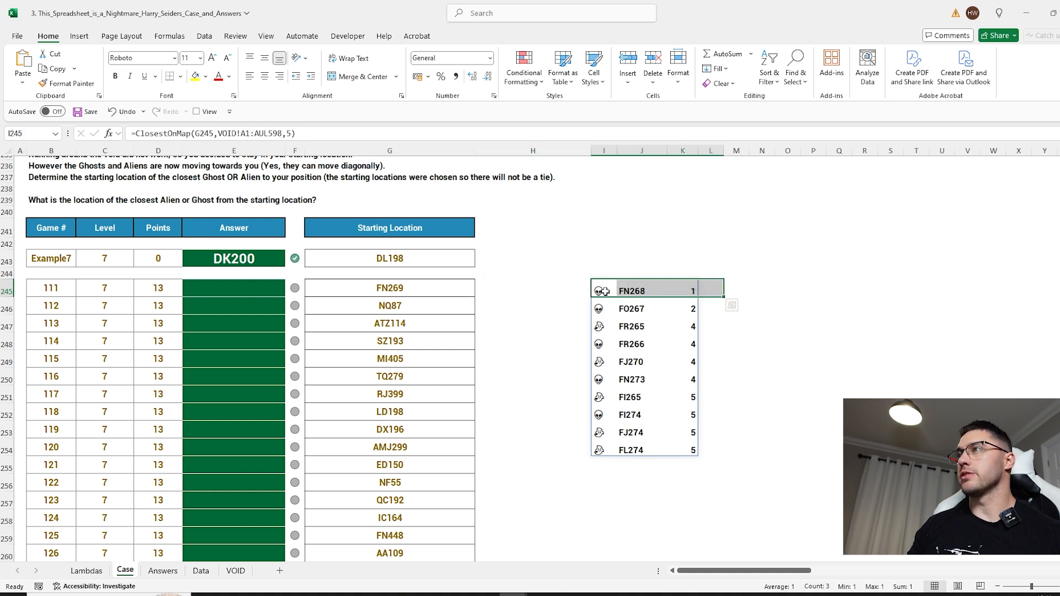
{"action": "left_click", "coordinate": [605, 291]}
{"action": "left_click", "coordinate": [691, 289]}
{"action": "left_click", "coordinate": [631, 290]}
{"action": "left_click", "coordinate": [817, 295]}
{"action": "left_click", "coordinate": [635, 288]}
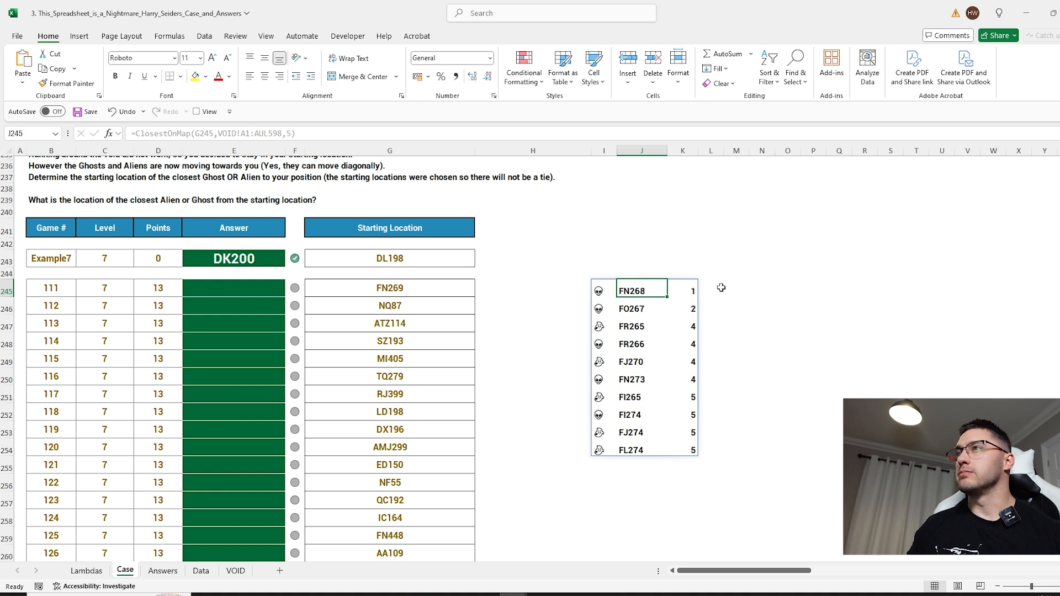
Change the starting cell in the I245 ClosestOnMap formula to the Example7 location in G243
{"action": "left_click", "coordinate": [602, 290]}
{"action": "key", "text": "F2"}
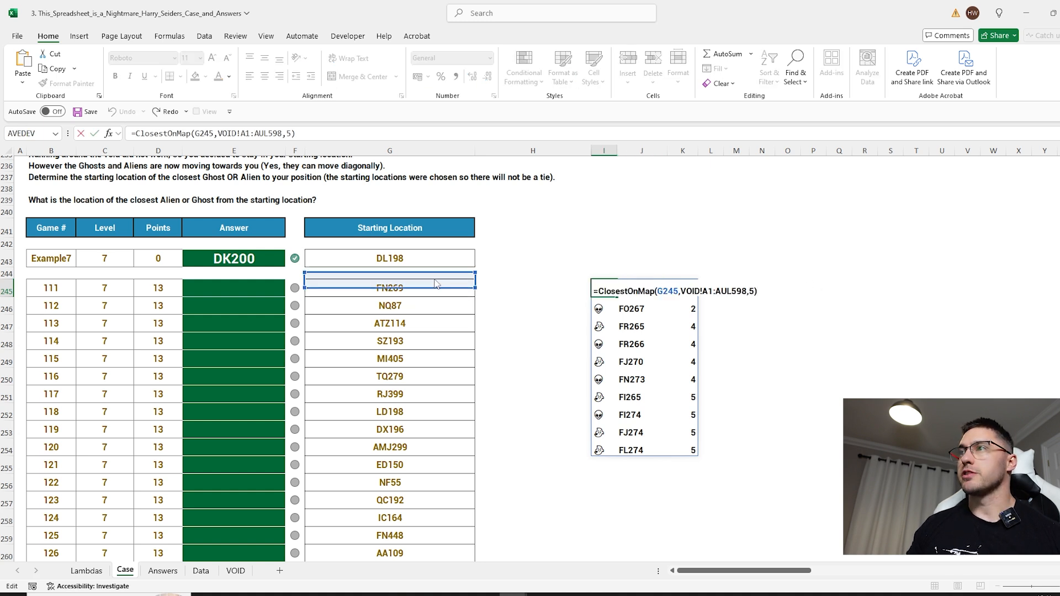
{"action": "left_click_drag", "start_coordinate": [436, 284], "coordinate": [434, 259]}
{"action": "key", "text": "Return"}
{"action": "left_click", "coordinate": [631, 290]}
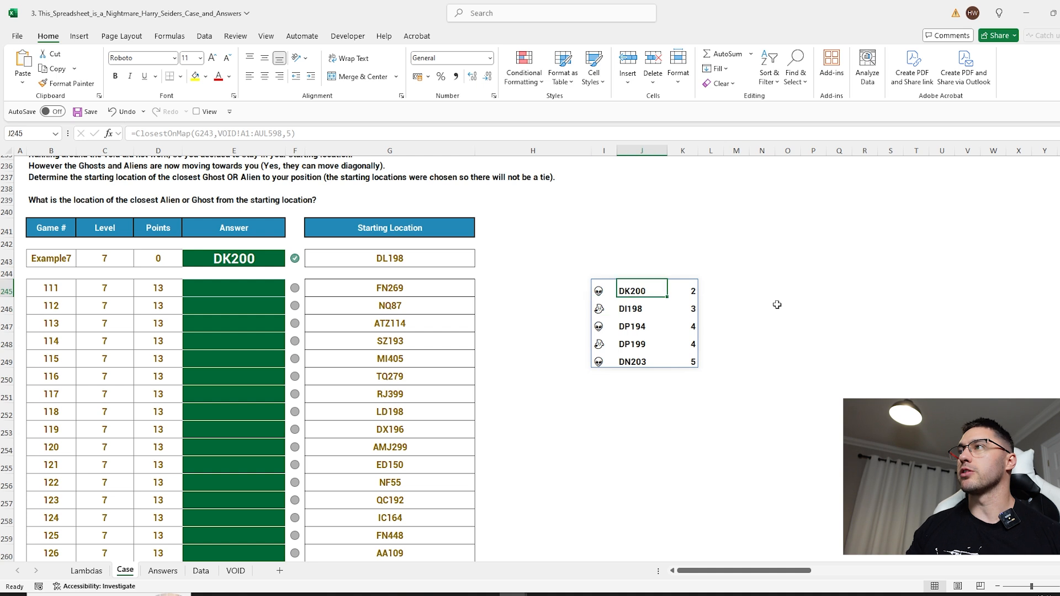
{"action": "left_click", "coordinate": [600, 289]}
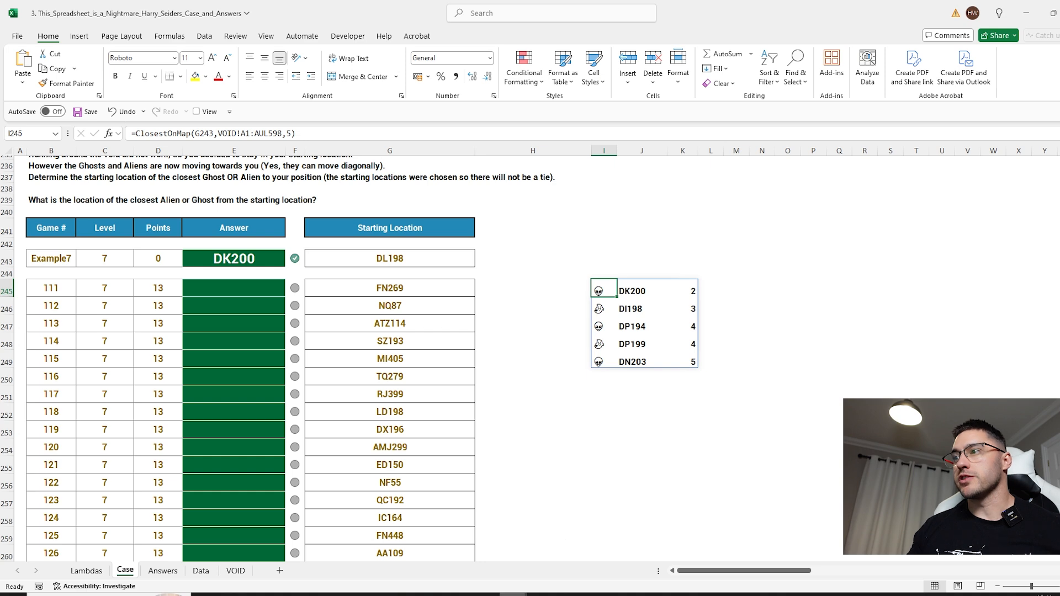
Switch to the The_Number_1_Fan_PM workbook and review the Section 5 rules and the Lana's Moves example grid
{"action": "mouse_move", "coordinate": [514, 594]}
{"action": "left_click", "coordinate": [662, 574]}
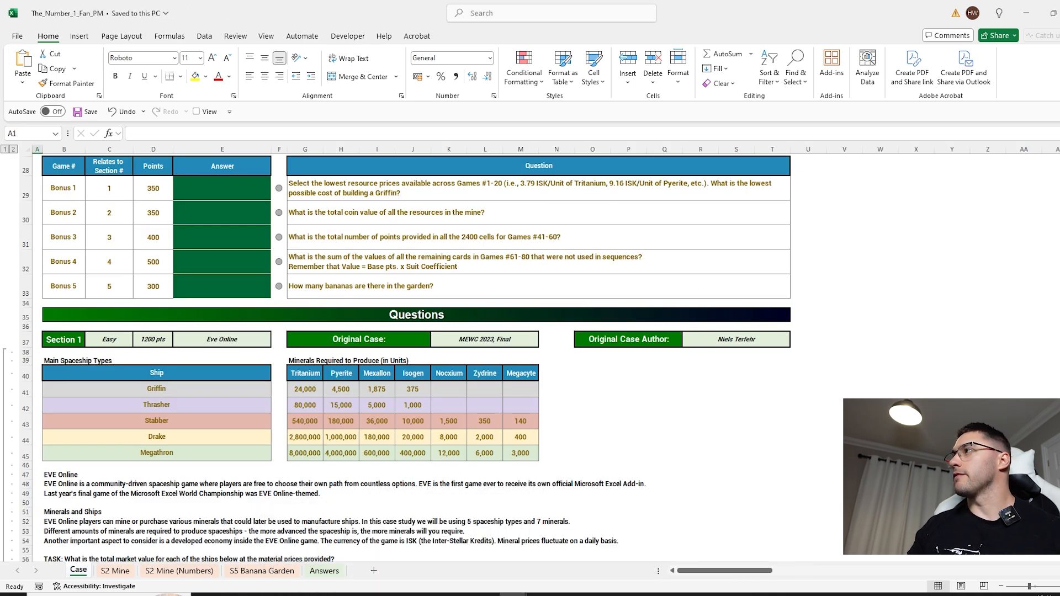
{"action": "scroll", "coordinate": [406, 357], "scroll_direction": "down", "scroll_amount": 20}
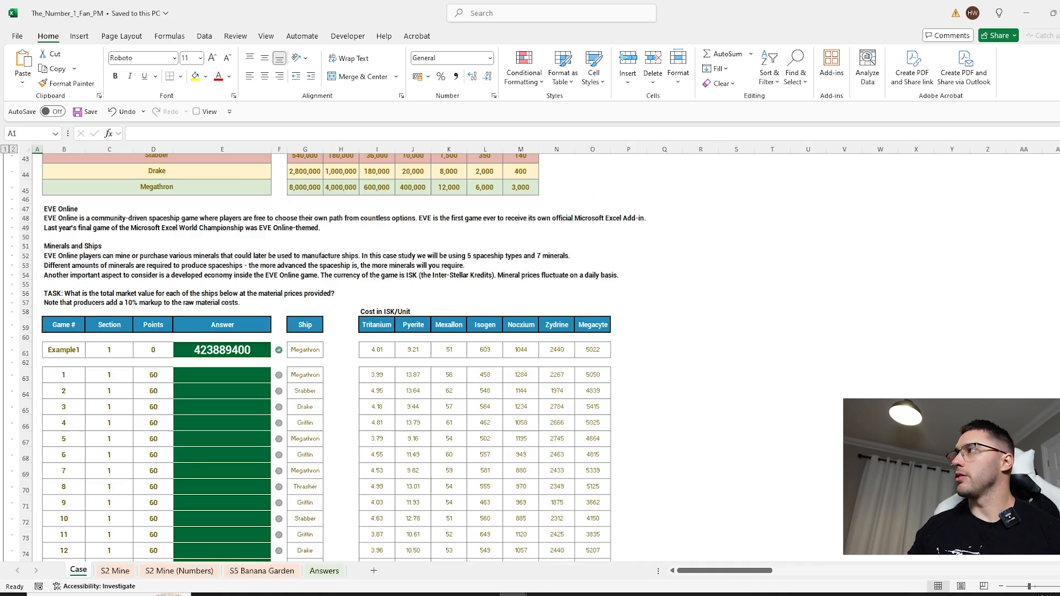
{"action": "scroll", "coordinate": [630, 342], "scroll_direction": "up", "scroll_amount": 4}
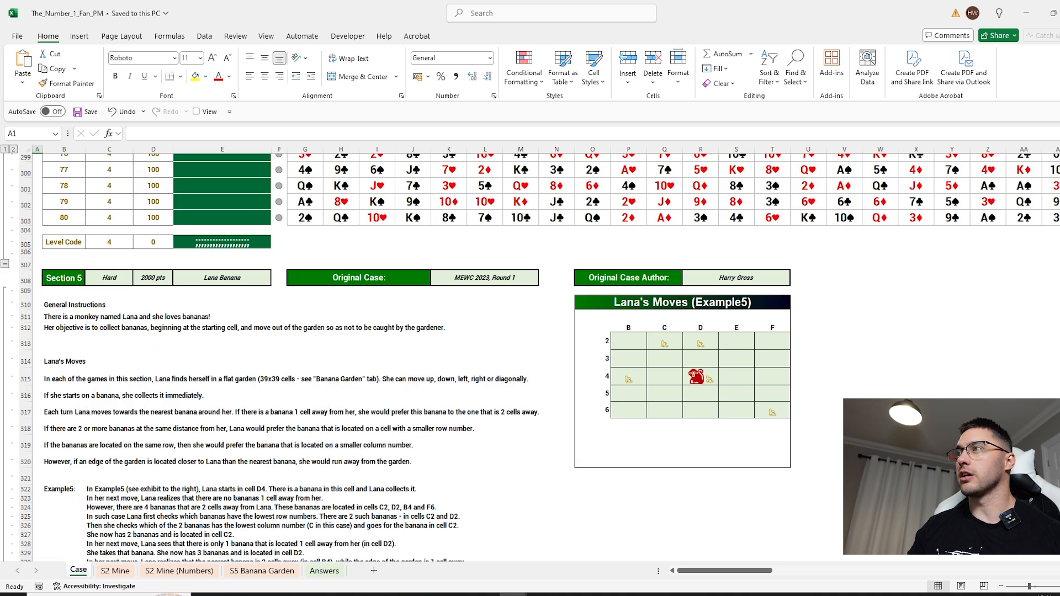
{"action": "left_click_drag", "start_coordinate": [630, 341], "coordinate": [775, 420]}
{"action": "scroll", "coordinate": [445, 382], "scroll_direction": "down", "scroll_amount": 2}
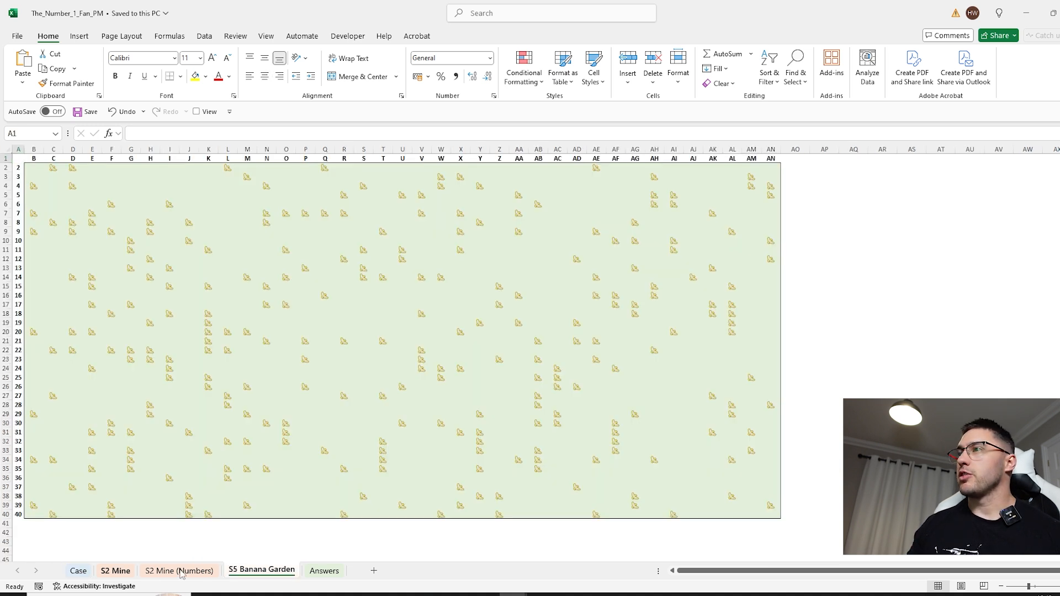
Examine the banana map and its rows on the S5 Banana Garden sheet
{"action": "left_click", "coordinate": [83, 572]}
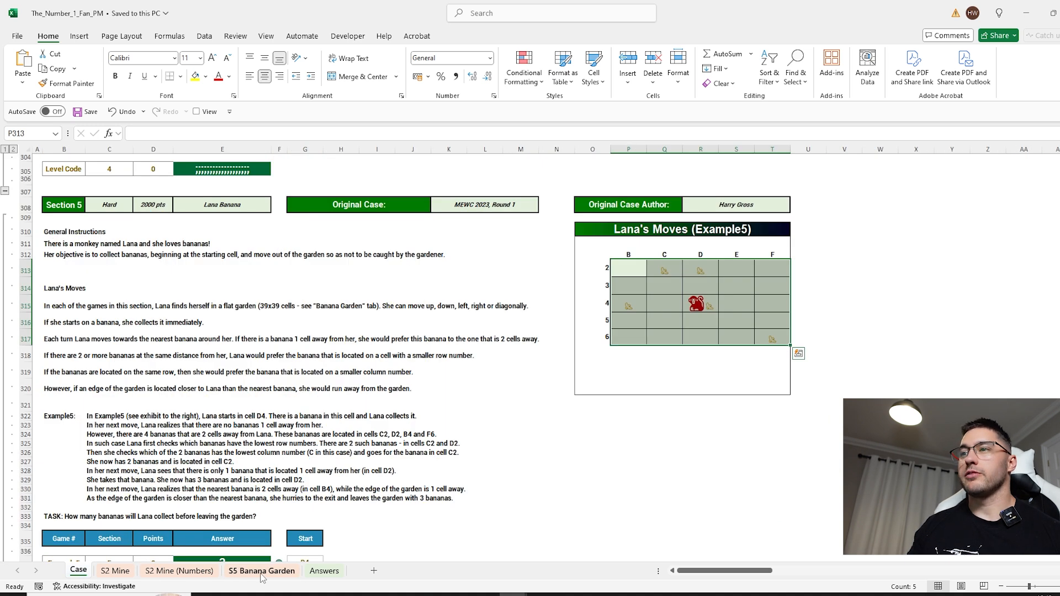
{"action": "left_click", "coordinate": [262, 572]}
{"action": "left_click_drag", "start_coordinate": [33, 168], "coordinate": [641, 488]}
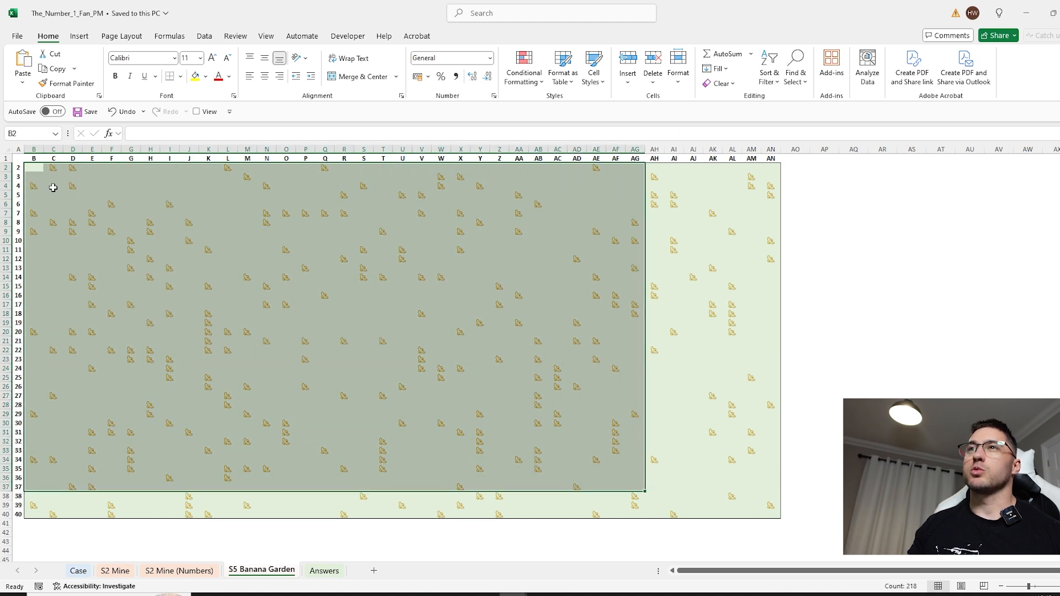
{"action": "left_click", "coordinate": [53, 168]}
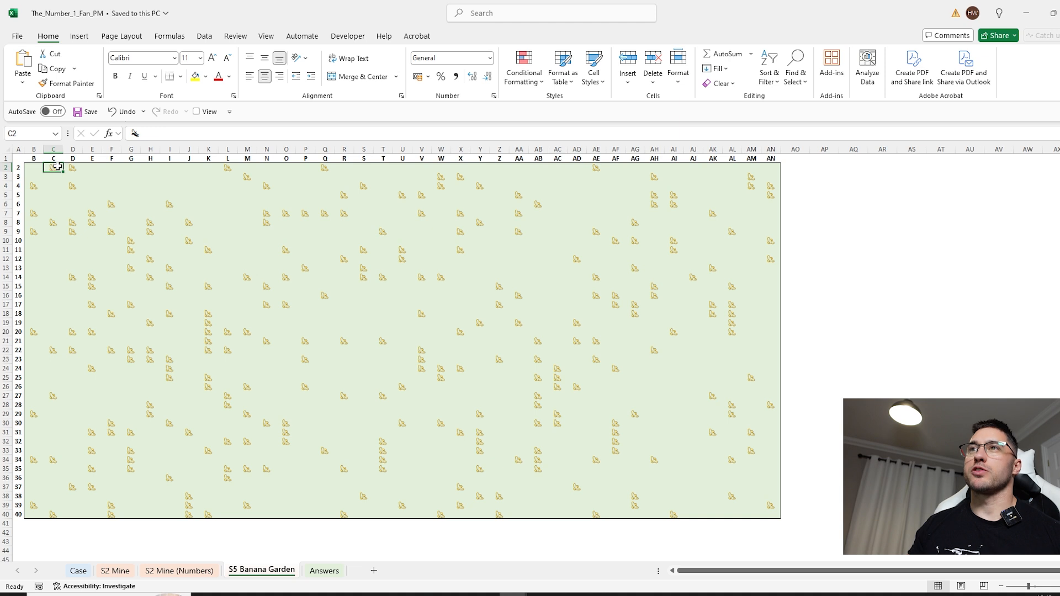
{"action": "left_click_drag", "start_coordinate": [35, 167], "coordinate": [772, 177]}
{"action": "left_click_drag", "start_coordinate": [33, 188], "coordinate": [771, 182]}
Review the locations in the Nightmare workbook's ClosestOnMap result and the closest-portal tie-break rule on the Portal workbook's Case sheet
{"action": "left_click", "coordinate": [513, 595]}
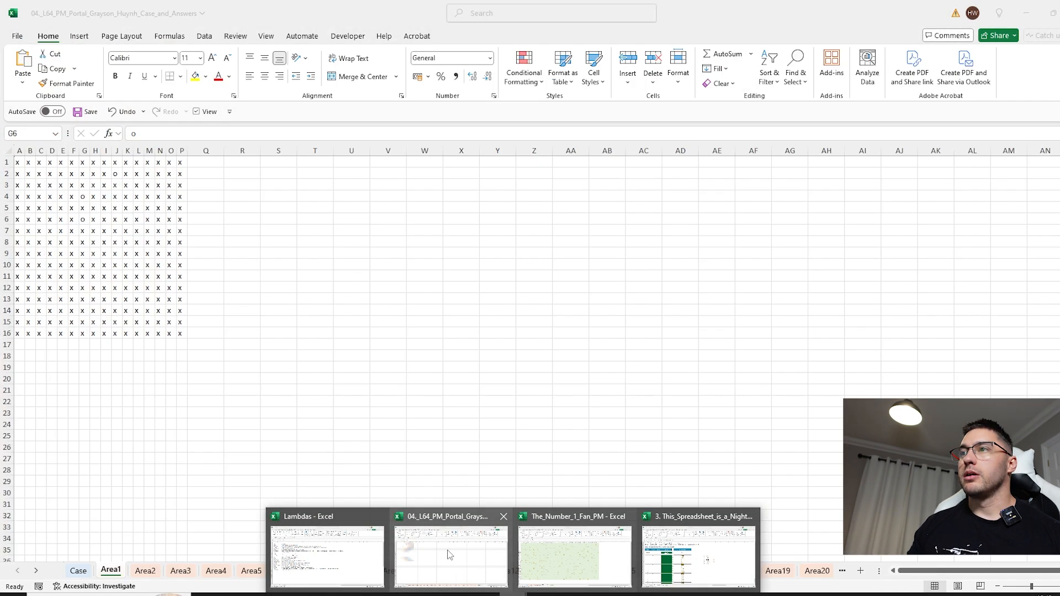
{"action": "left_click", "coordinate": [447, 550]}
{"action": "left_click", "coordinate": [513, 595]}
{"action": "left_click", "coordinate": [699, 552]}
{"action": "left_click", "coordinate": [642, 288]}
{"action": "left_click_drag", "start_coordinate": [644, 301], "coordinate": [648, 359]}
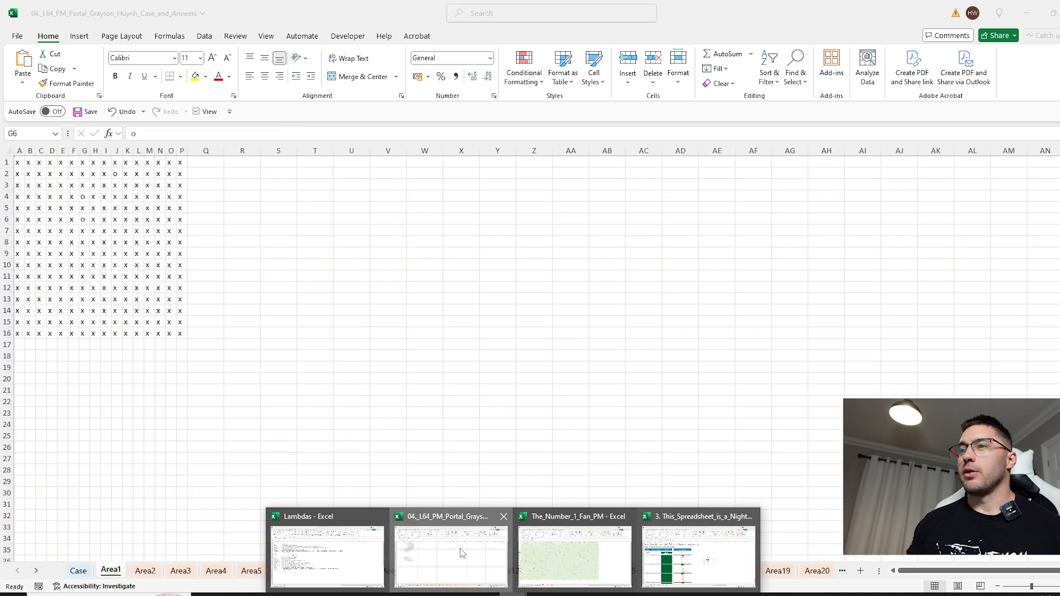
{"action": "left_click", "coordinate": [460, 548]}
{"action": "left_click", "coordinate": [76, 571]}
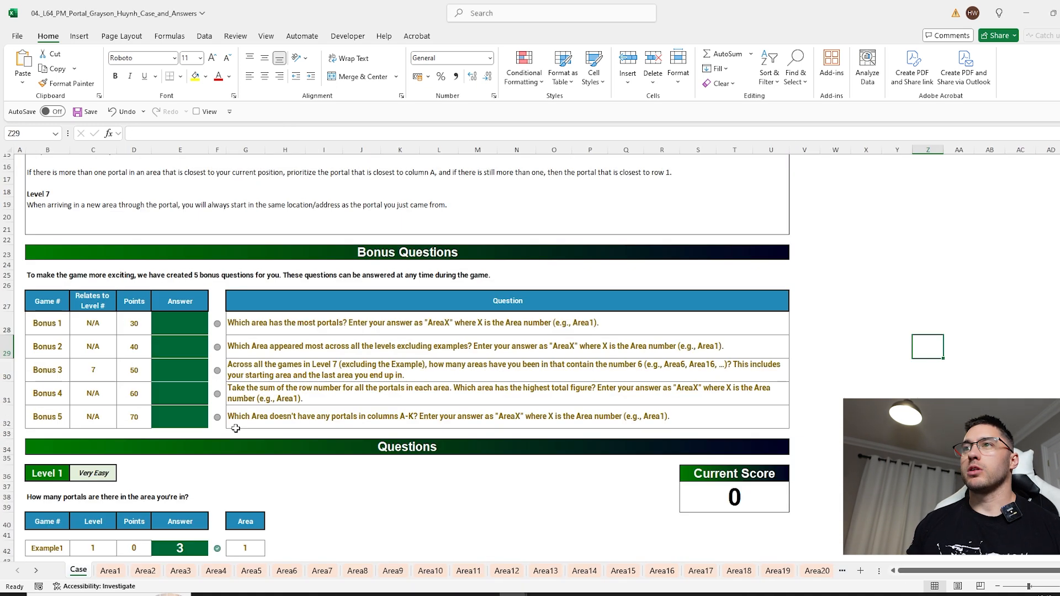
Switch to the The_Number_1_Fan_PM workbook and examine N14:N18 and columns B to D of the banana map
{"action": "mouse_move", "coordinate": [529, 591]}
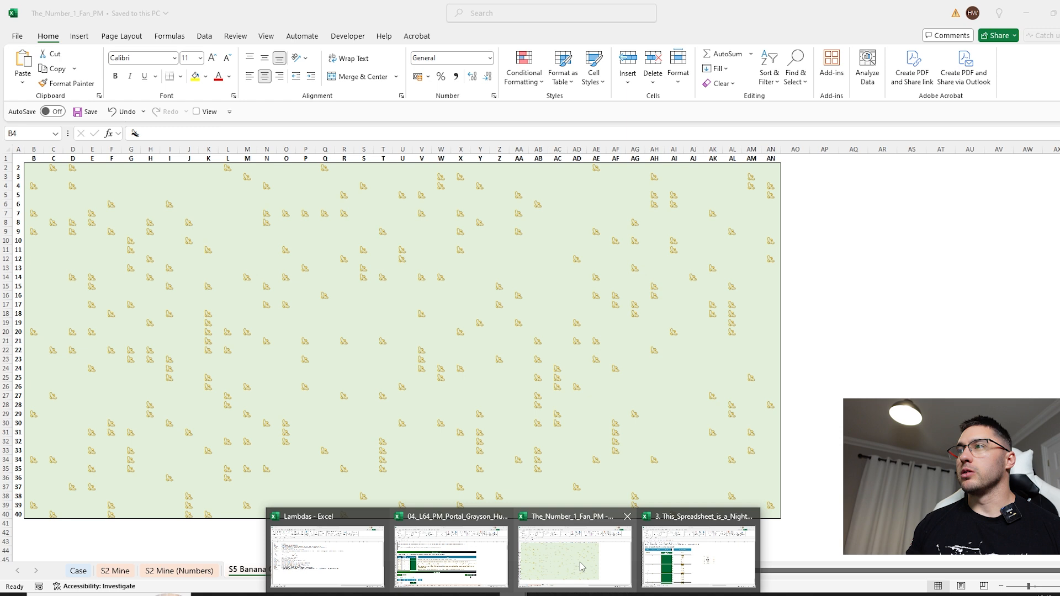
{"action": "left_click", "coordinate": [582, 567]}
{"action": "left_click", "coordinate": [285, 285]}
{"action": "left_click_drag", "start_coordinate": [267, 277], "coordinate": [267, 314]}
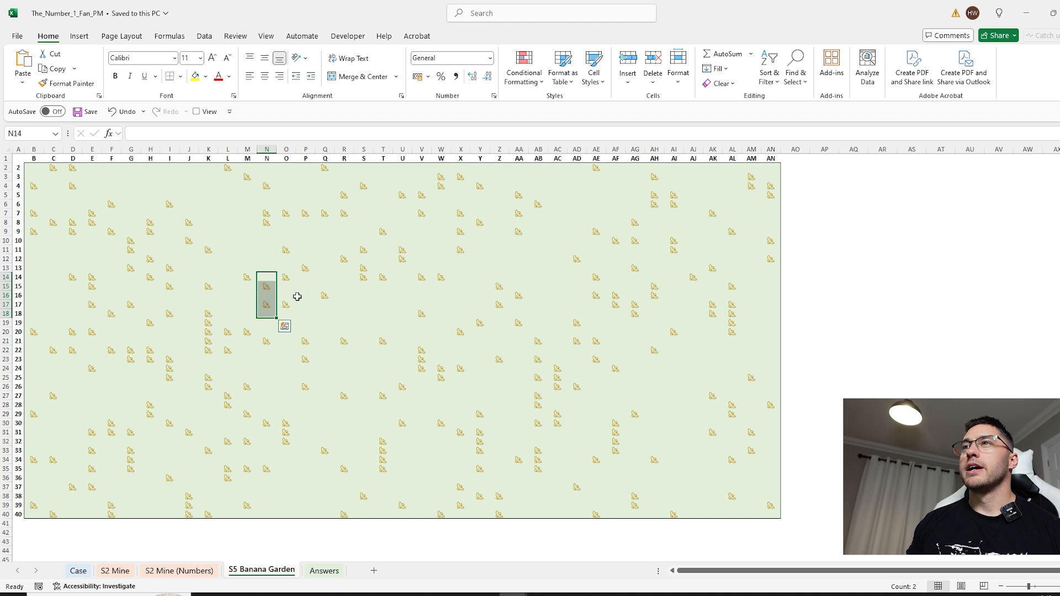
{"action": "left_click_drag", "start_coordinate": [34, 173], "coordinate": [36, 505]}
{"action": "left_click_drag", "start_coordinate": [34, 169], "coordinate": [35, 513]}
{"action": "left_click_drag", "start_coordinate": [54, 168], "coordinate": [55, 515]}
{"action": "left_click_drag", "start_coordinate": [73, 168], "coordinate": [75, 524]}
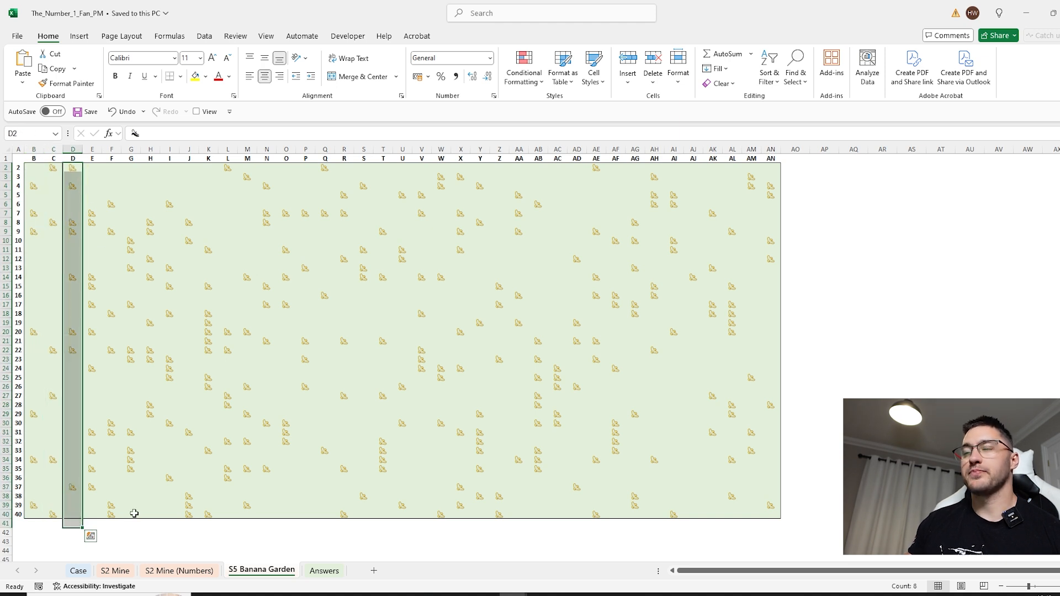
{"action": "left_click", "coordinate": [802, 377]}
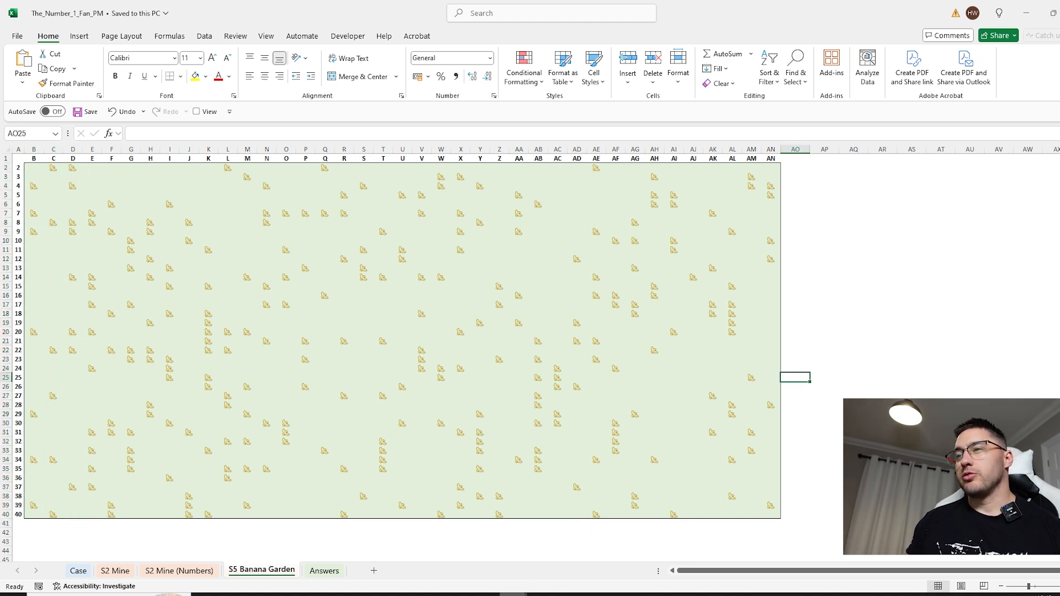
Return to the Nightmare workbook and examine the item, location and distance columns of the ClosestOnMap result at I245
{"action": "mouse_move", "coordinate": [514, 594]}
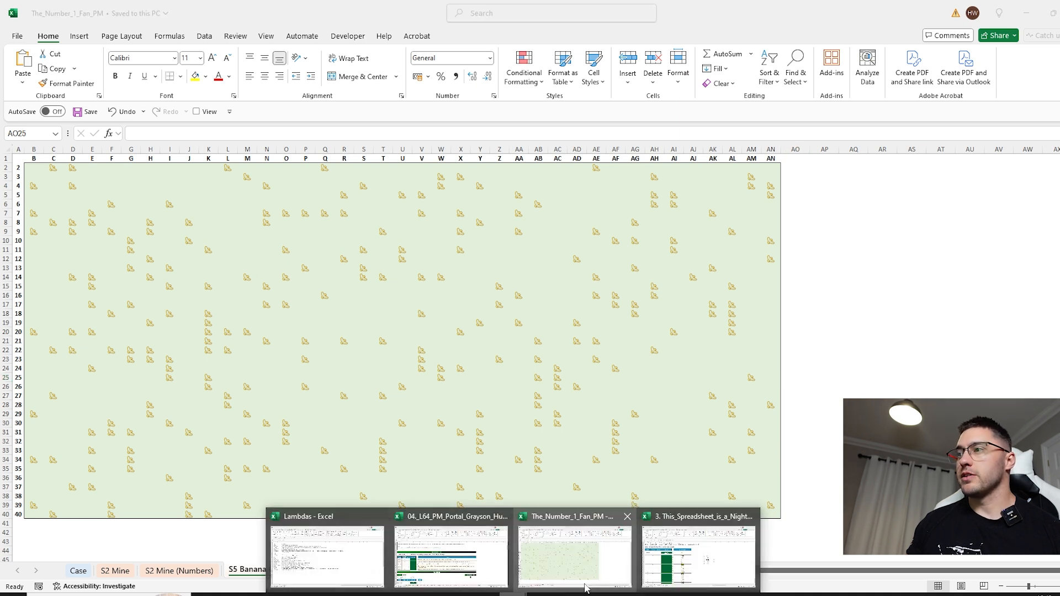
{"action": "left_click", "coordinate": [698, 547]}
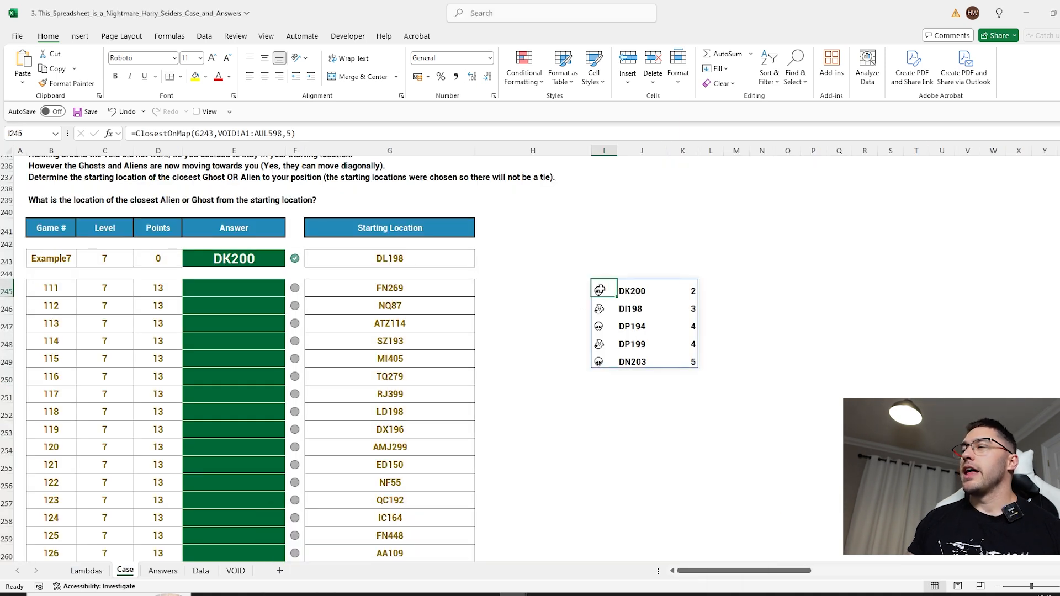
{"action": "left_click_drag", "start_coordinate": [605, 289], "coordinate": [688, 362]}
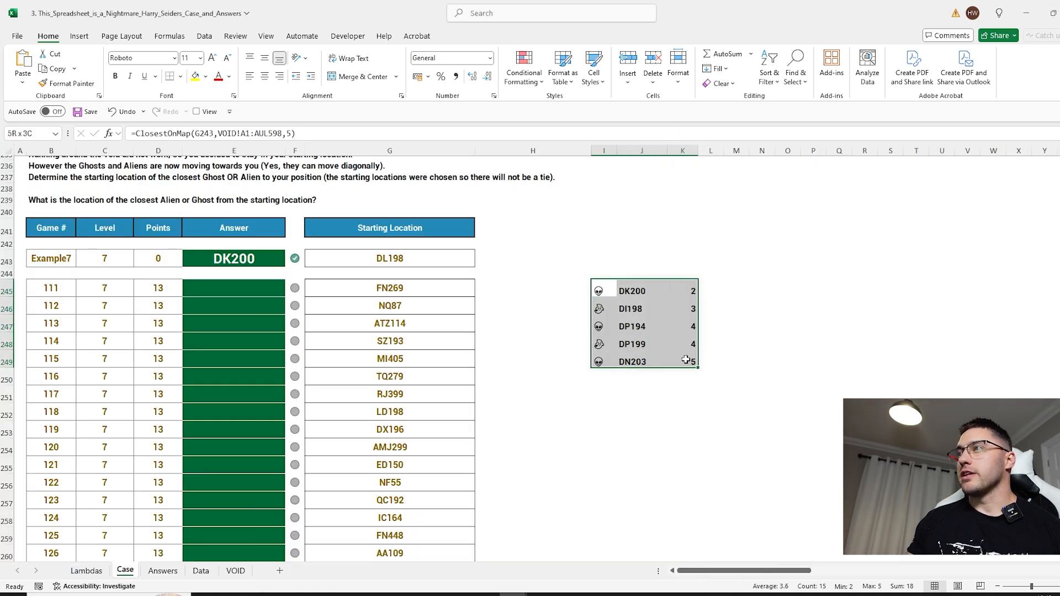
{"action": "left_click", "coordinate": [604, 292]}
{"action": "left_click", "coordinate": [695, 291]}
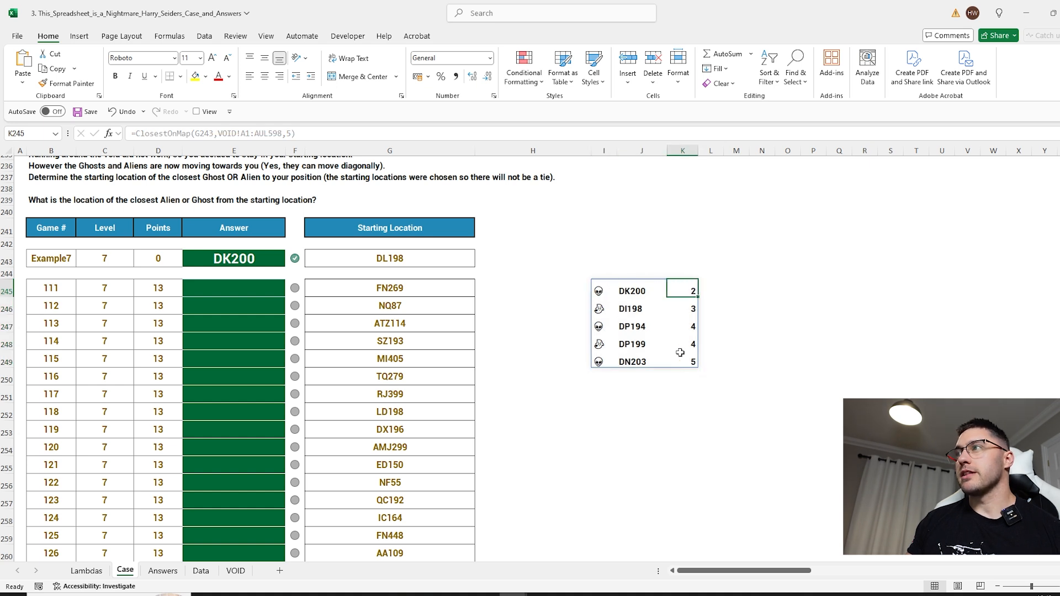
{"action": "left_click_drag", "start_coordinate": [603, 282], "coordinate": [691, 362]}
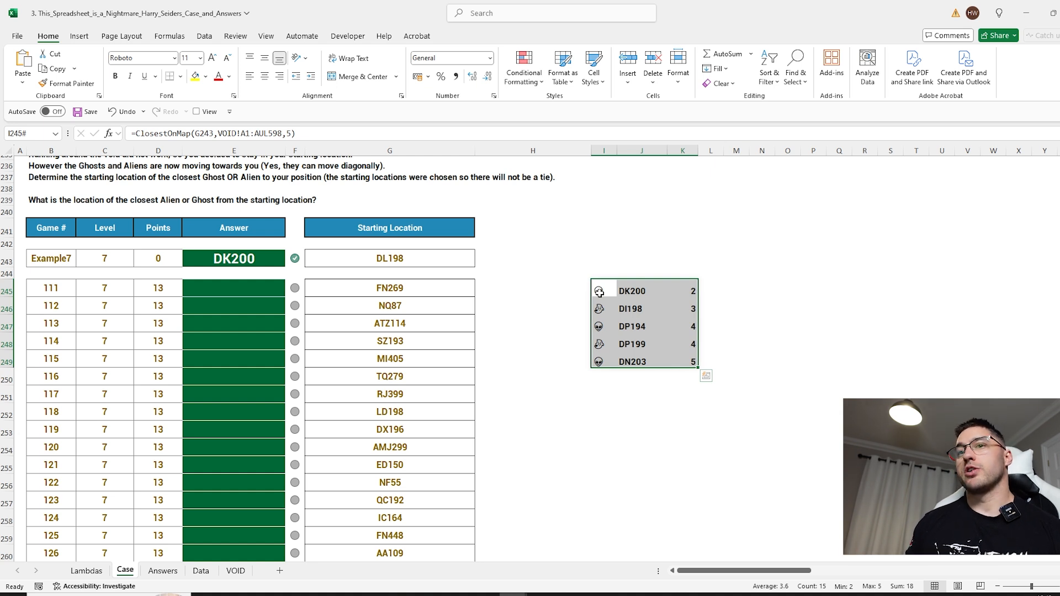
{"action": "left_click", "coordinate": [686, 290]}
{"action": "left_click", "coordinate": [681, 310]}
{"action": "left_click", "coordinate": [595, 288]}
{"action": "left_click_drag", "start_coordinate": [680, 292], "coordinate": [678, 364]}
{"action": "left_click", "coordinate": [600, 293]}
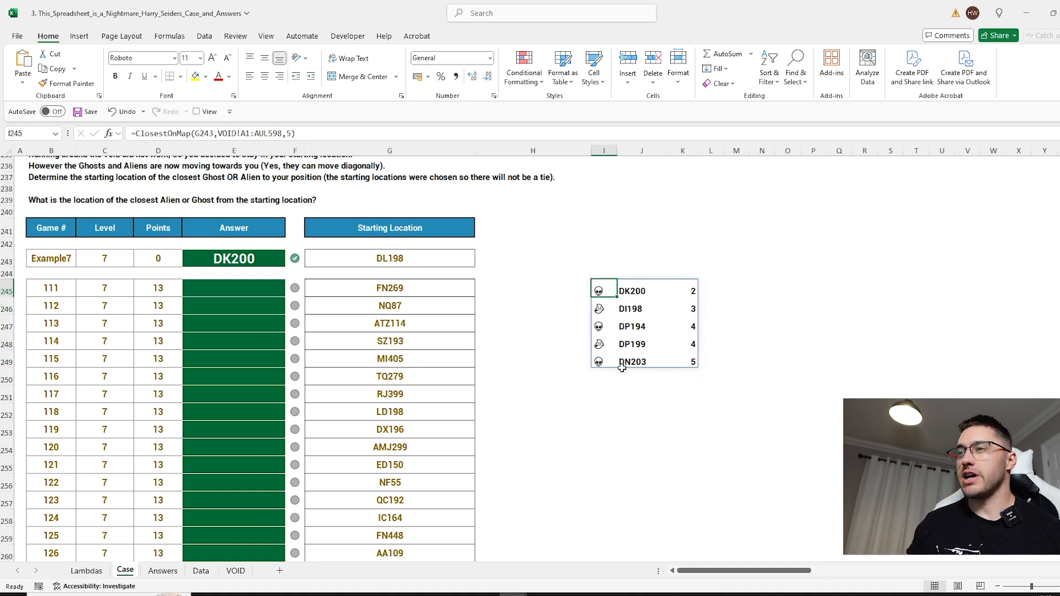
Set the restrictdiagonals argument of the I245 ClosestOnMap formula to 1
{"action": "left_click", "coordinate": [514, 595]}
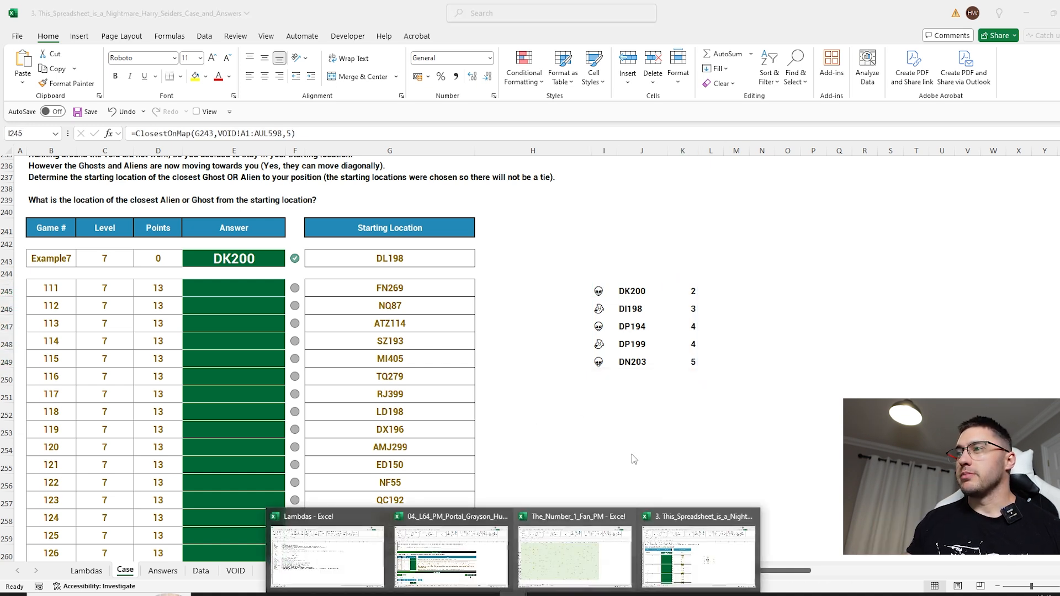
{"action": "left_click", "coordinate": [601, 289]}
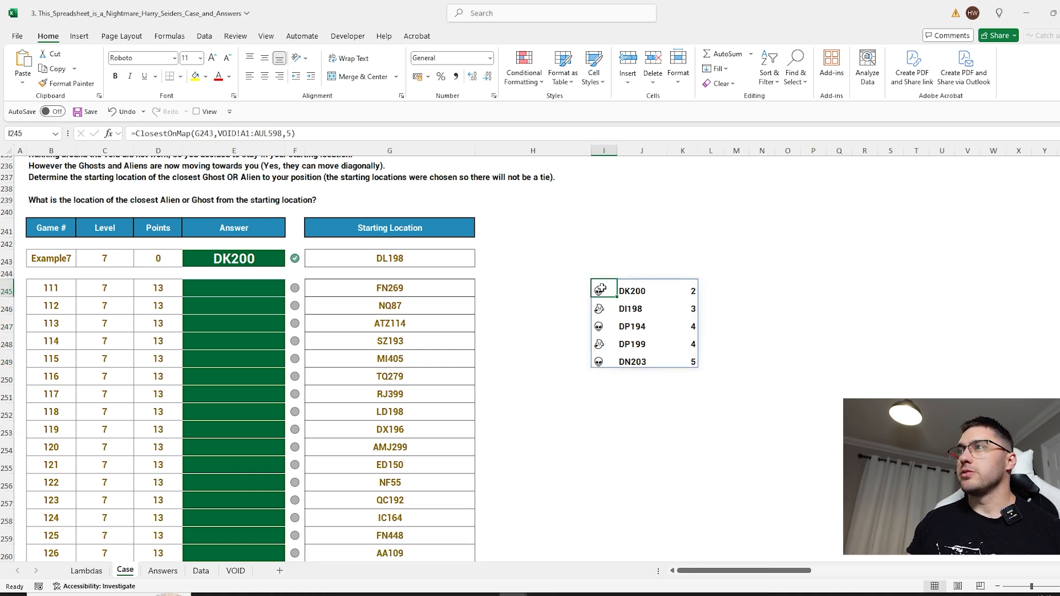
{"action": "left_click", "coordinate": [291, 133]}
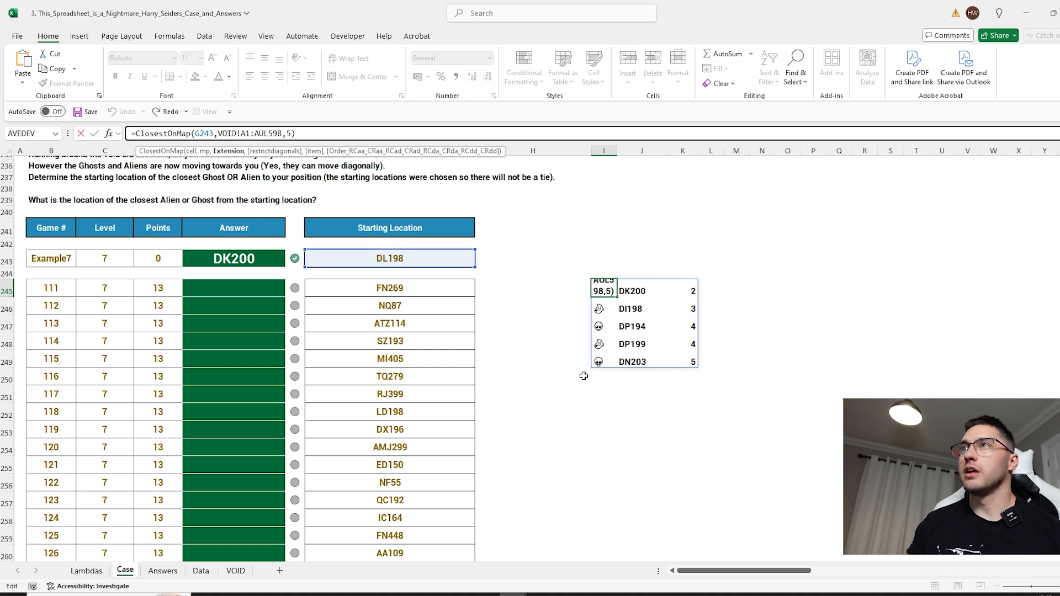
{"action": "type", "text": ",1"}
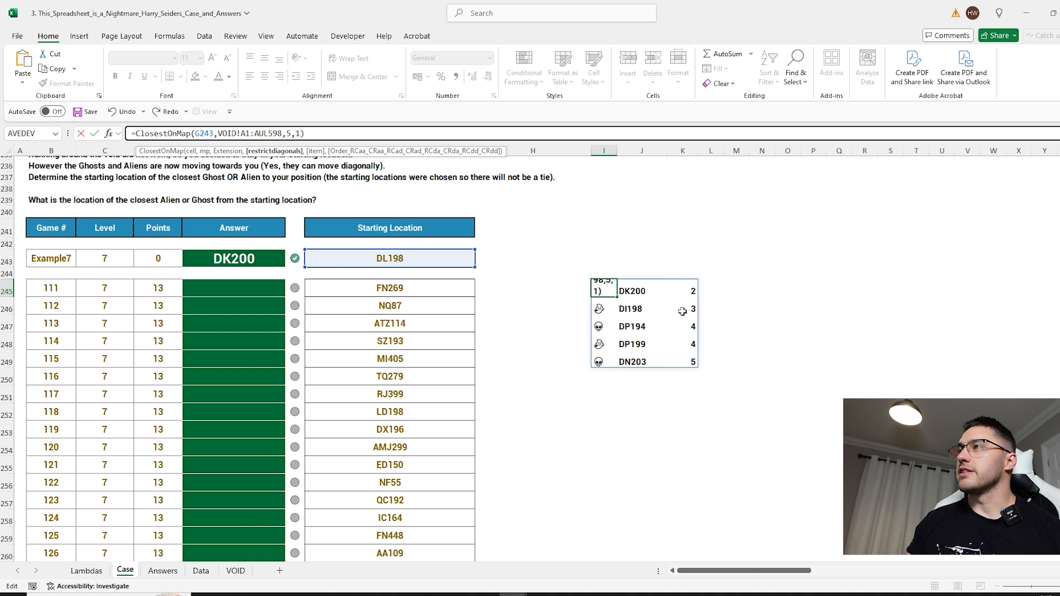
{"action": "key", "text": "Return"}
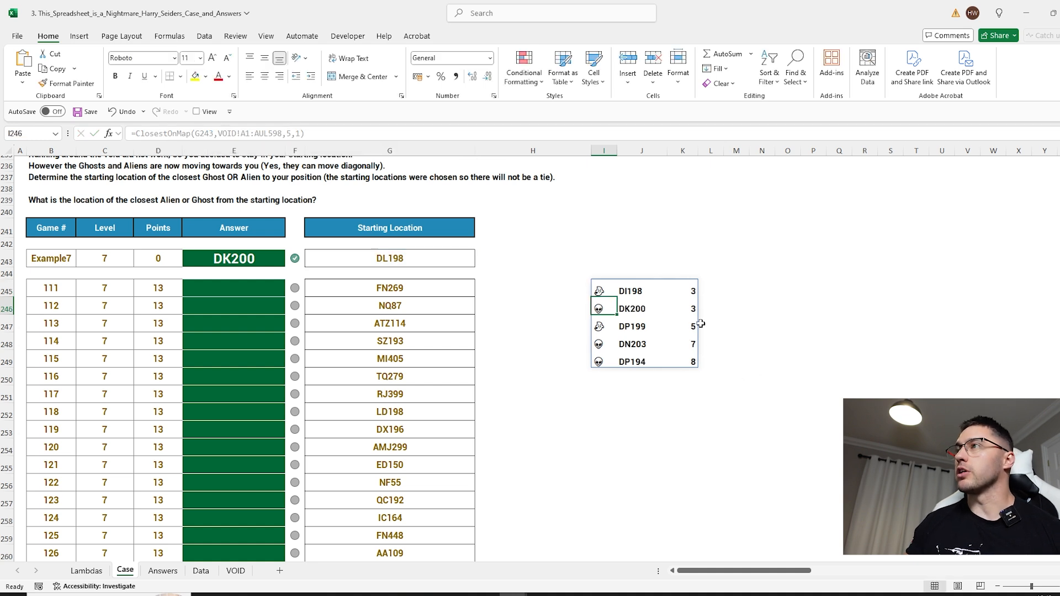
{"action": "left_click", "coordinate": [600, 292]}
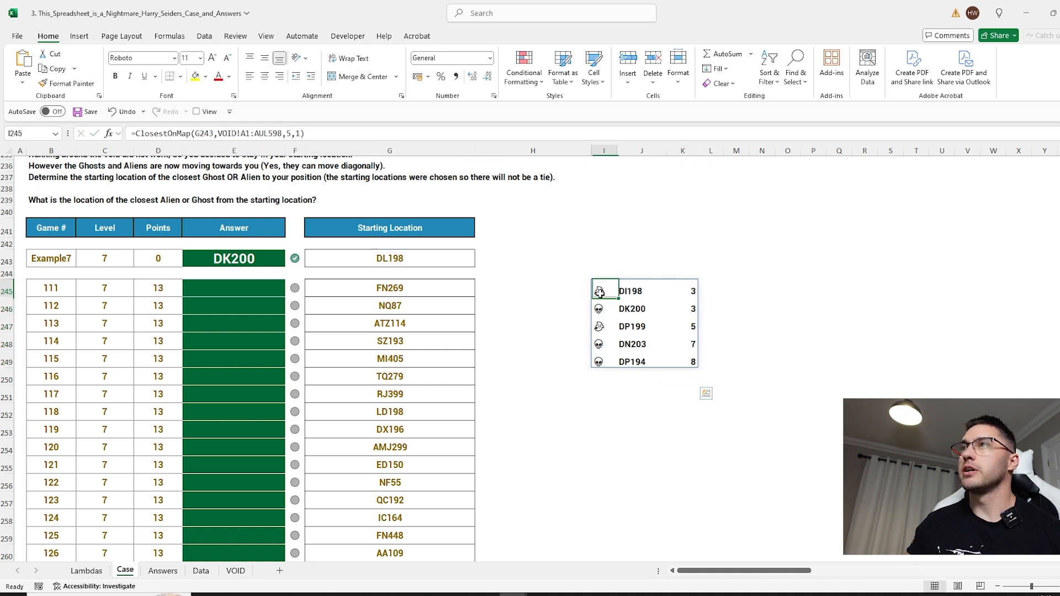
{"action": "left_click", "coordinate": [302, 134]}
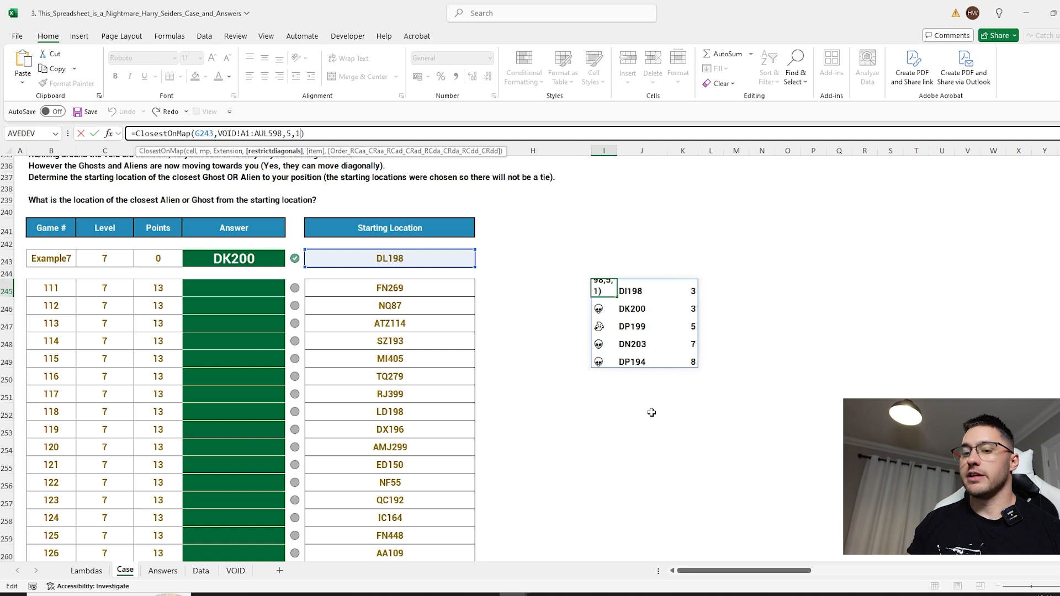
{"action": "type", "text": ","}
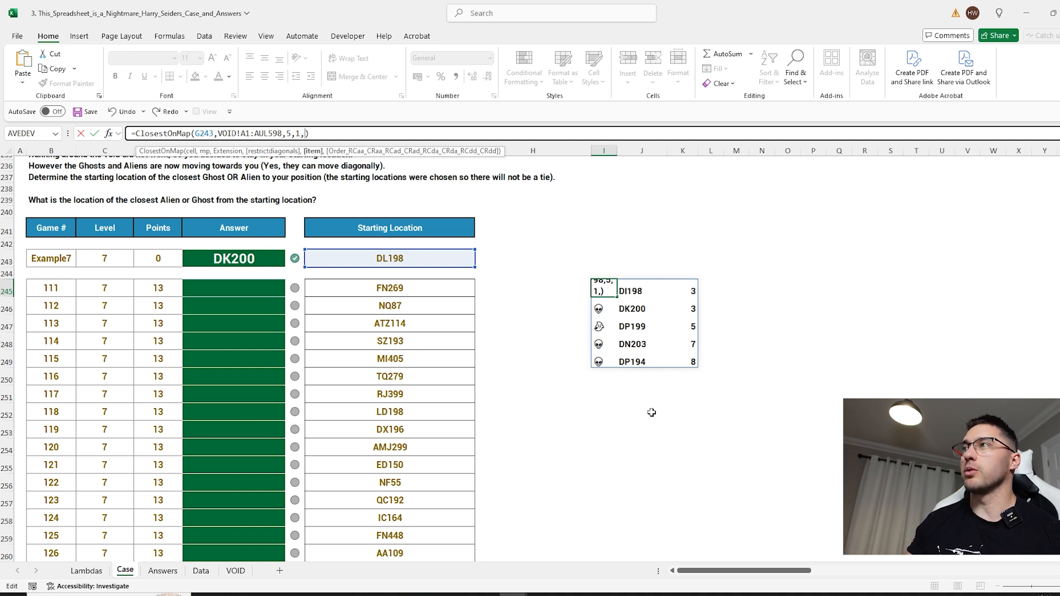
{"action": "key", "text": "BackSpace"}
{"action": "key", "text": "ctrl+Return"}
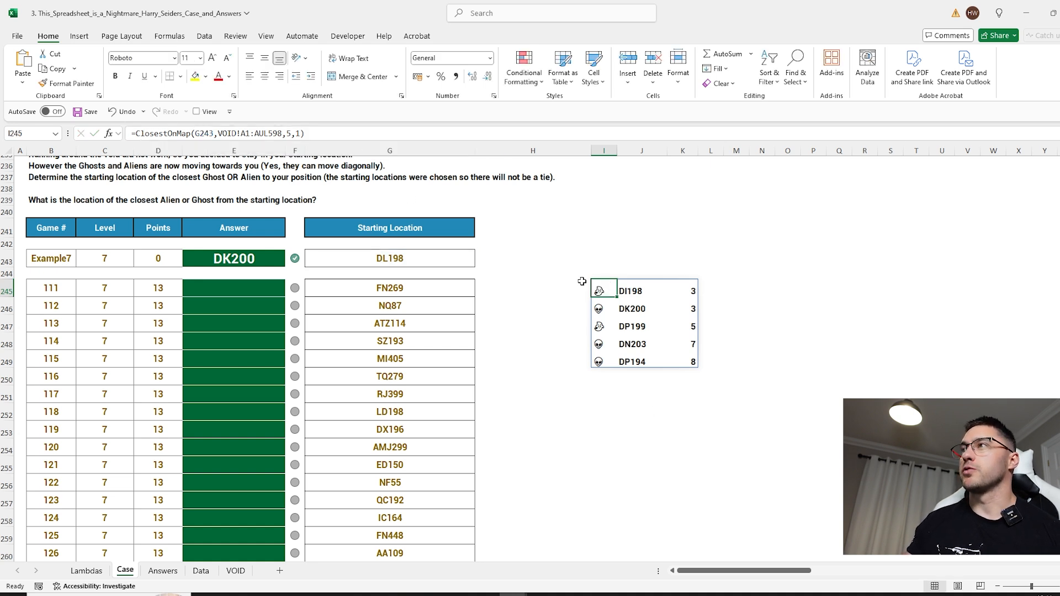
Set the item argument of the I245 ClosestOnMap formula to the alien symbol from I246, converted to a literal value
{"action": "left_click", "coordinate": [297, 129]}
{"action": "type", "text": ","}
{"action": "left_click", "coordinate": [601, 309]}
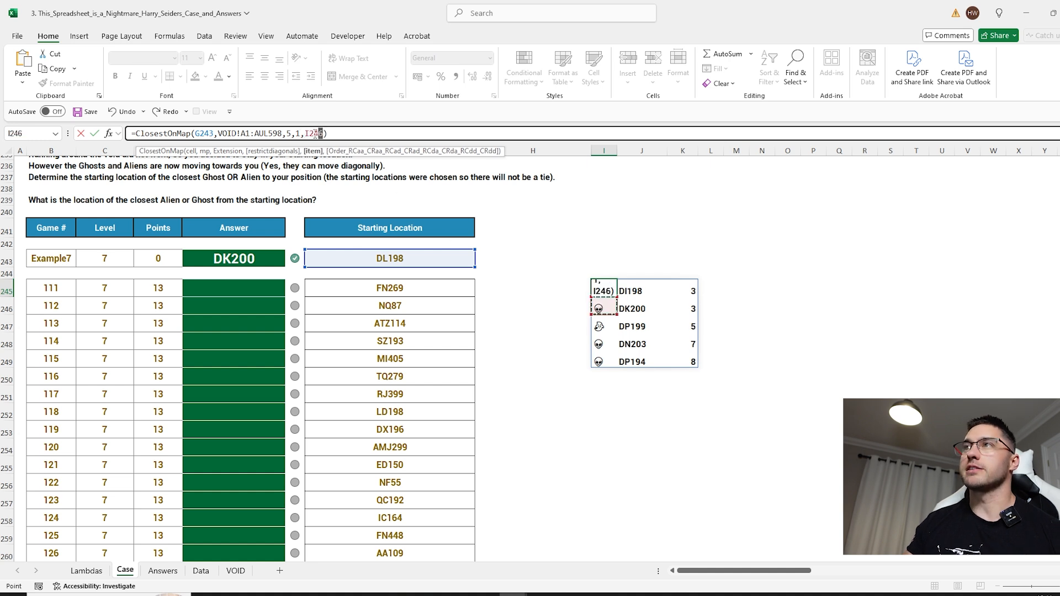
{"action": "key", "text": "F9"}
{"action": "key", "text": "Return"}
{"action": "left_click_drag", "start_coordinate": [605, 290], "coordinate": [678, 326]}
{"action": "left_click", "coordinate": [605, 290]}
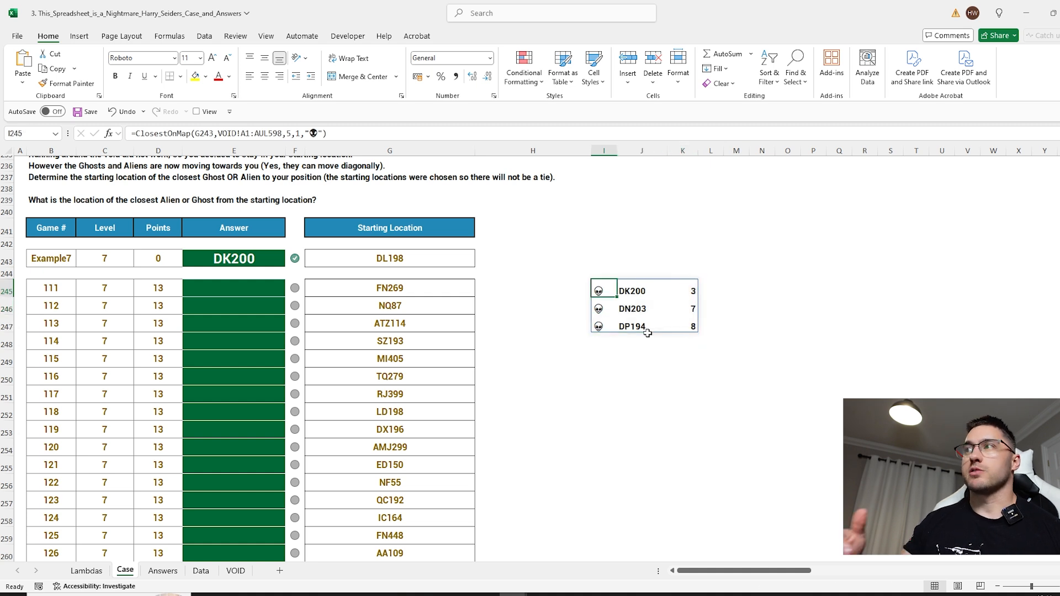
{"action": "left_click", "coordinate": [323, 135]}
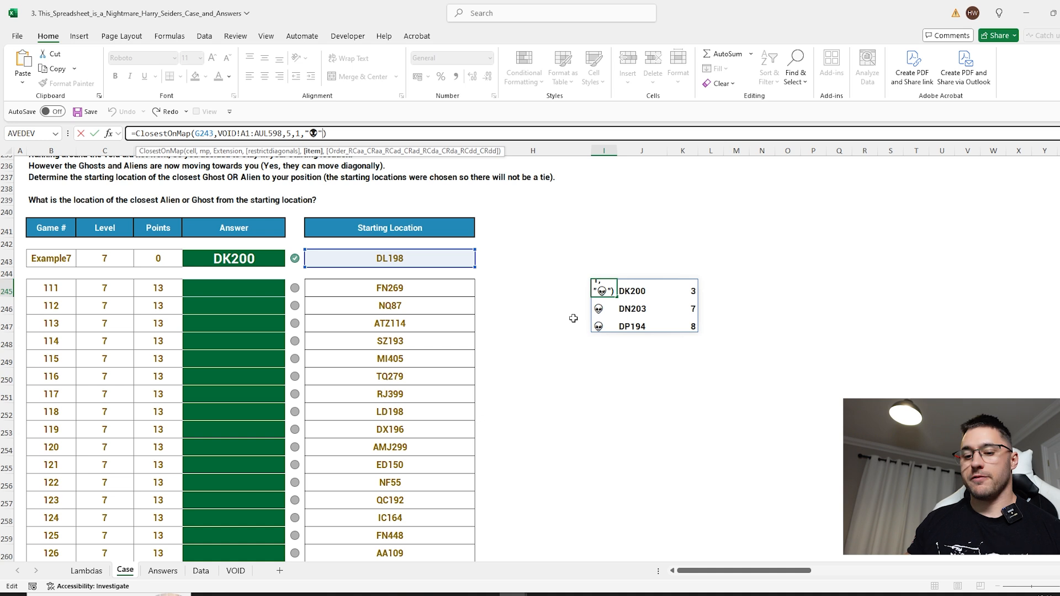
{"action": "type", "text": ","}
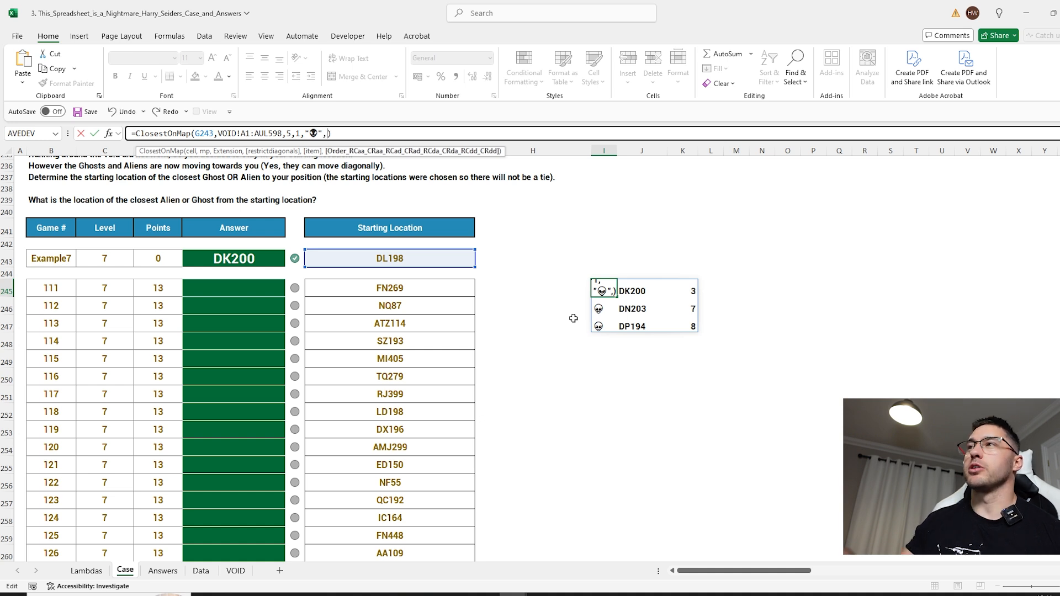
{"action": "key", "text": "Escape"}
Look up the return_type options of a WEEKDAY formula in J252 without keeping the formula
{"action": "left_click", "coordinate": [638, 417]}
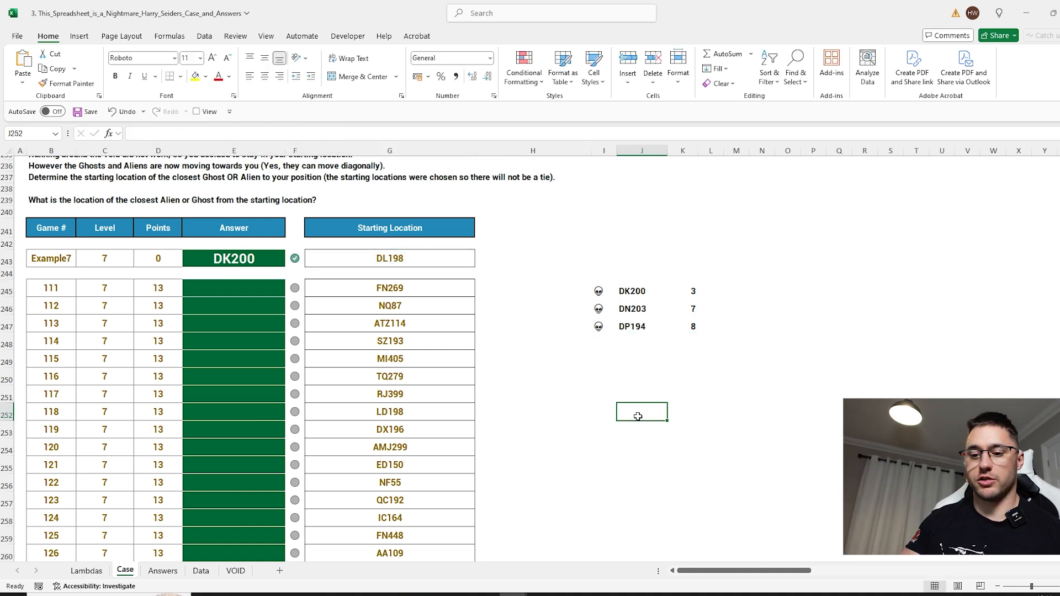
{"action": "type", "text": "=wee"}
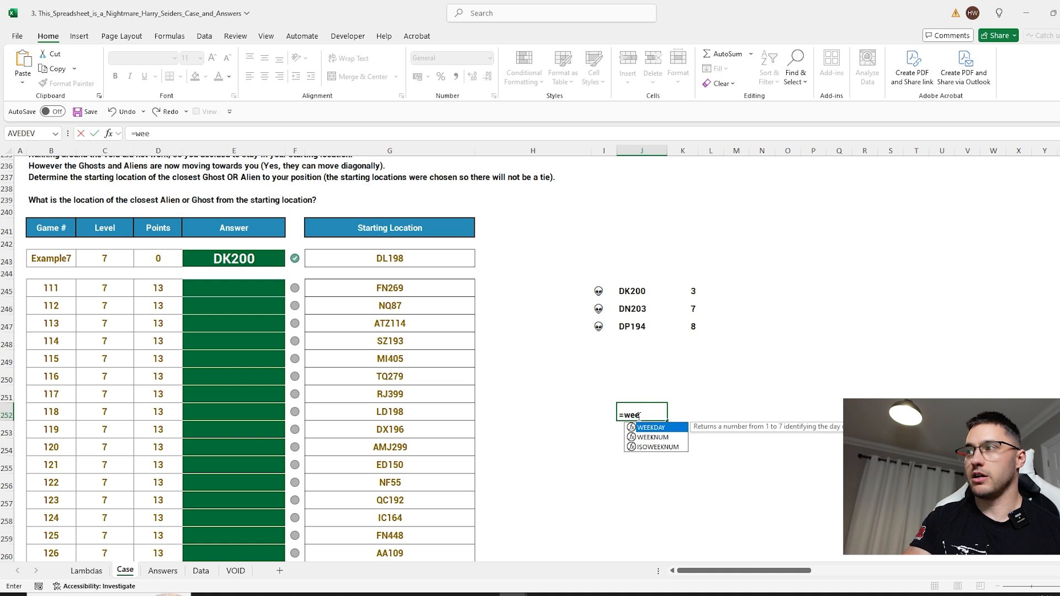
{"action": "type", "text": "k"}
{"action": "key", "text": "Tab"}
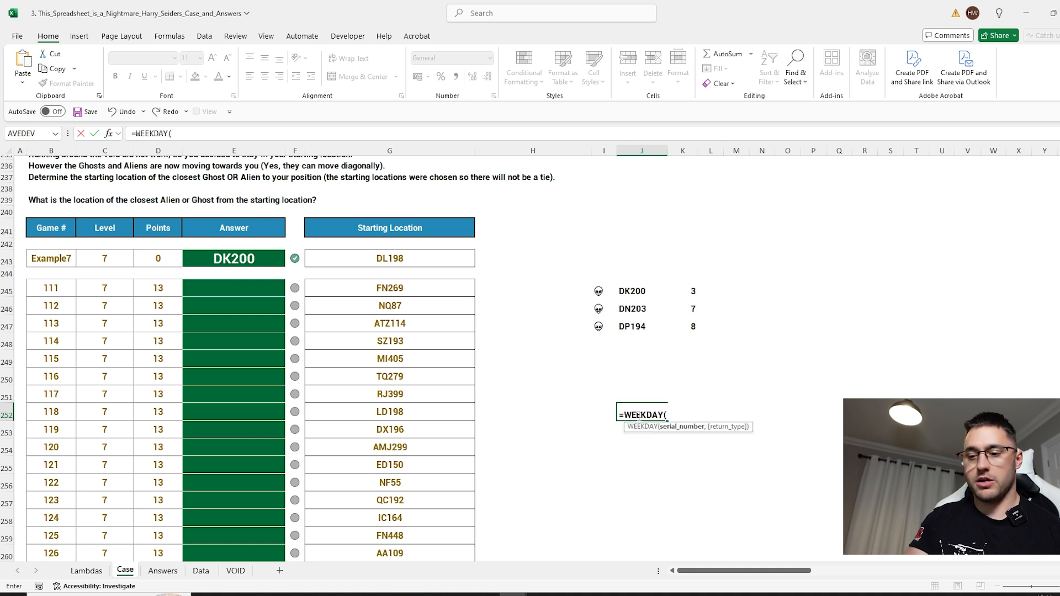
{"action": "type", "text": ","}
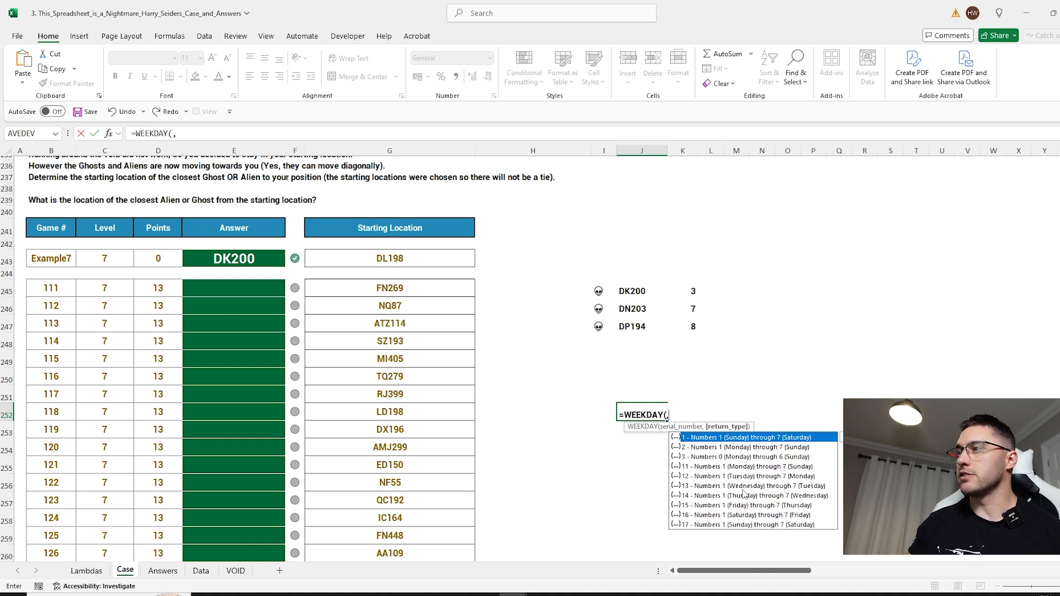
{"action": "key", "text": "Escape"}
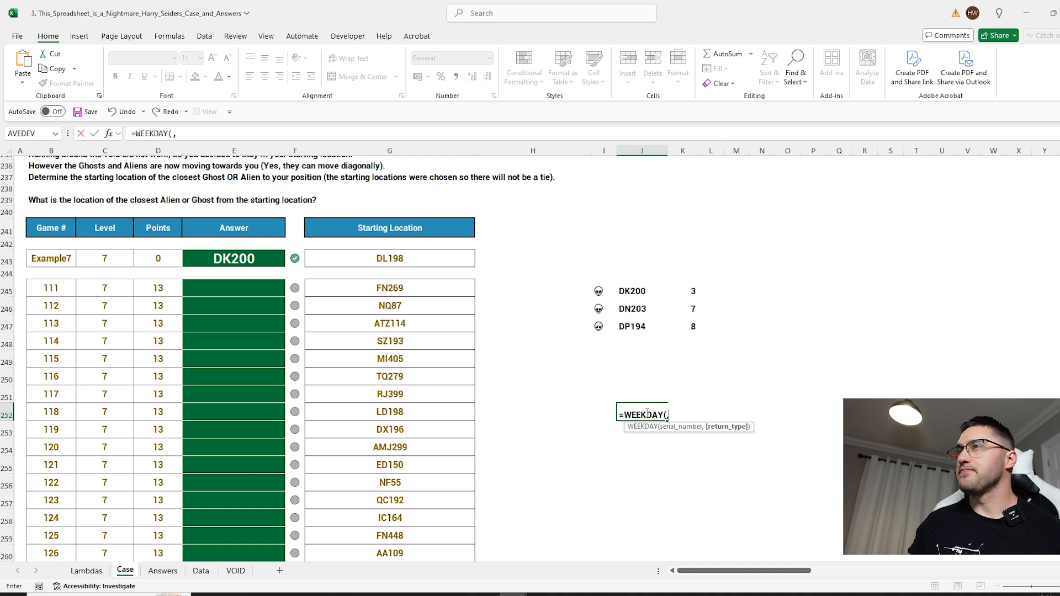
{"action": "key", "text": "Escape"}
Set the final order argument of the I245 ClosestOnMap formula to 2
{"action": "left_click", "coordinate": [592, 288]}
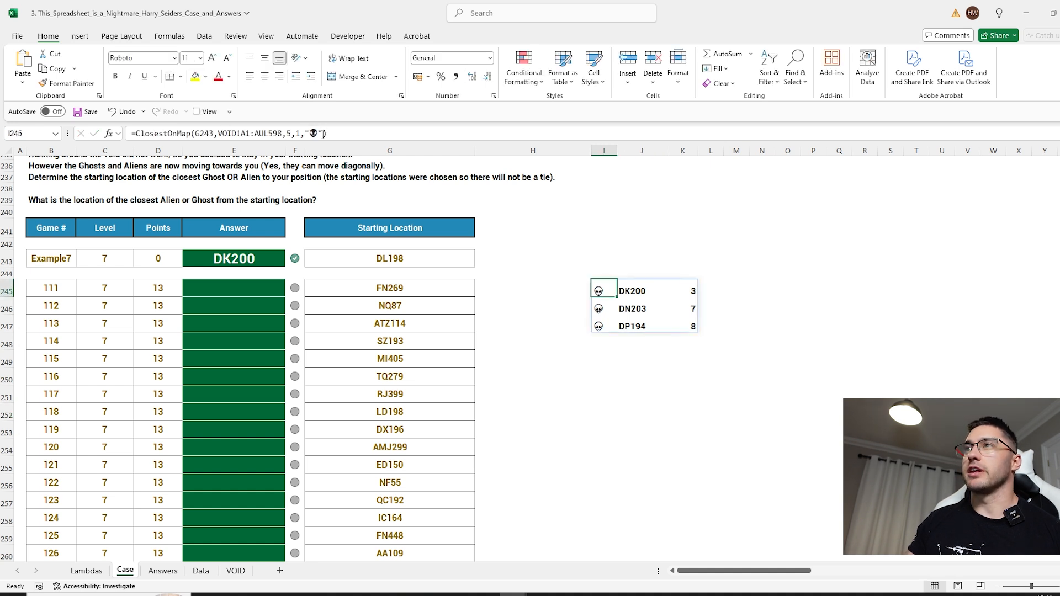
{"action": "left_click", "coordinate": [323, 134]}
{"action": "type", "text": ","}
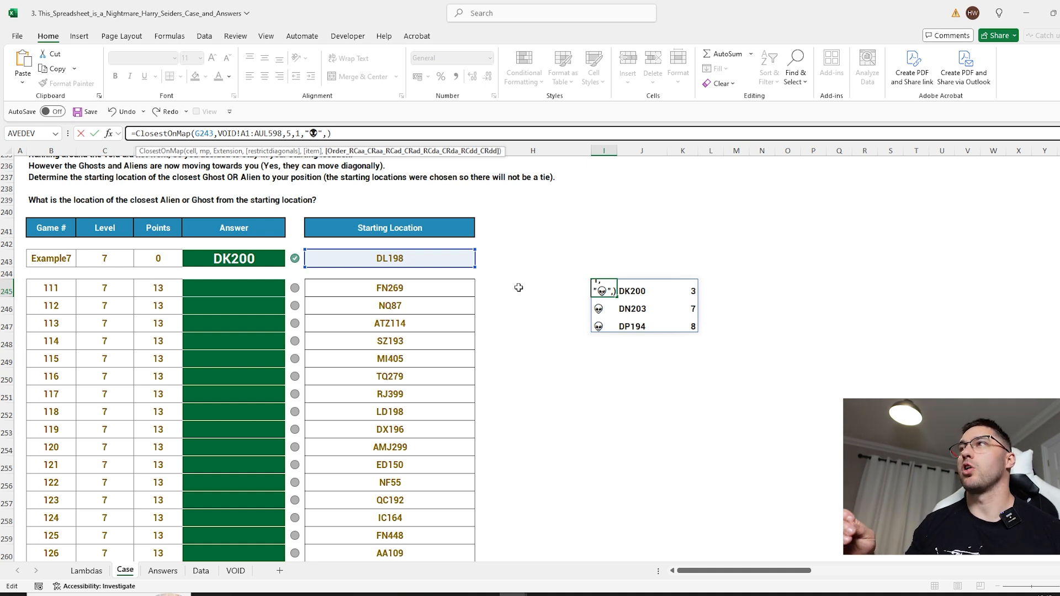
{"action": "type", "text": "2"}
{"action": "key", "text": "Return"}
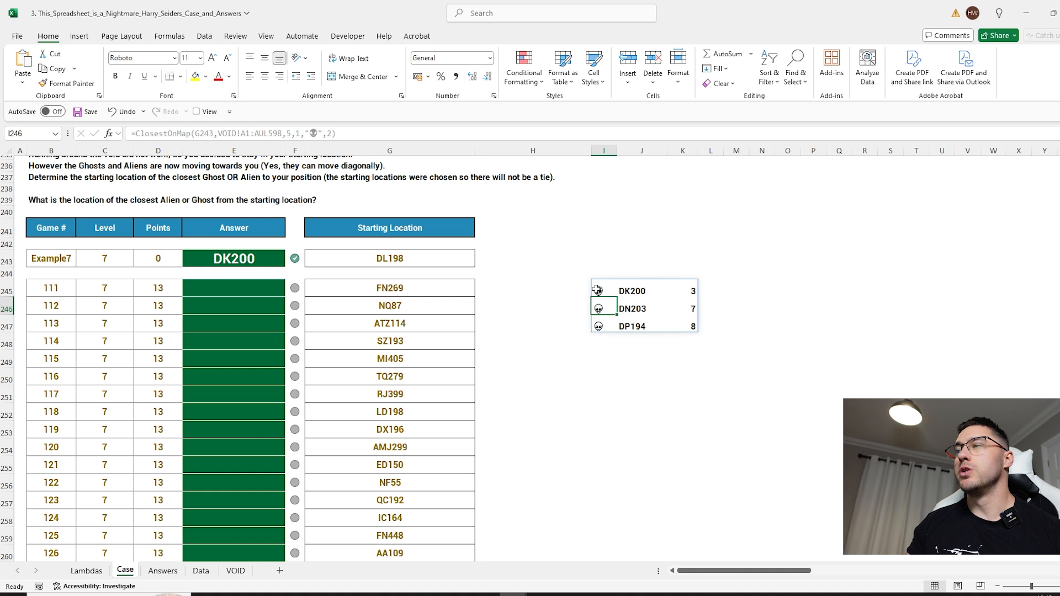
Delete the ClosestOnMap formula and its results from I245:K247
{"action": "left_click_drag", "start_coordinate": [598, 290], "coordinate": [674, 323]}
{"action": "key", "text": "Delete"}
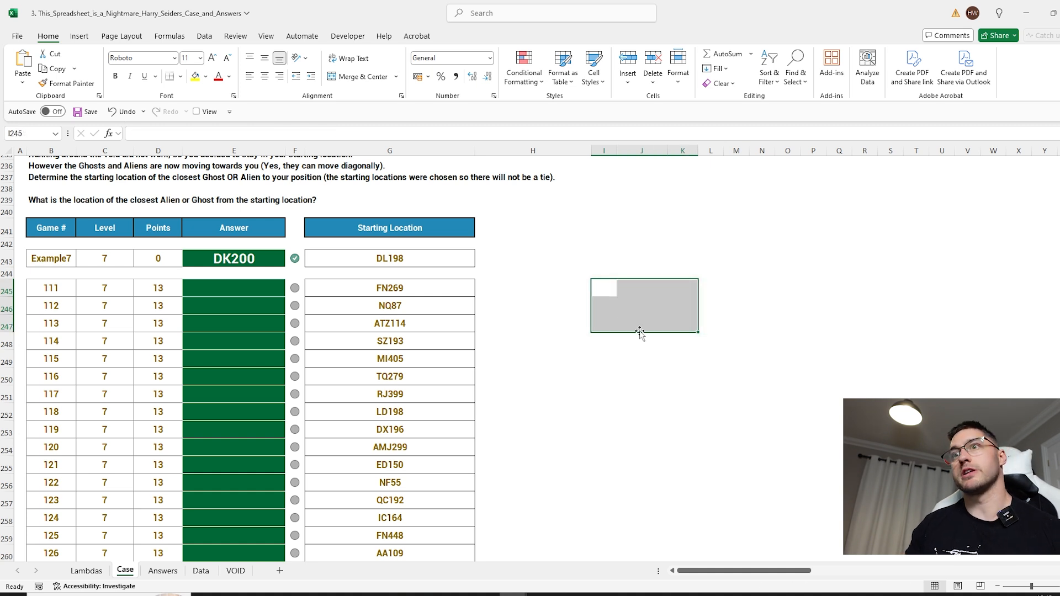
Close the This_Spreadsheet_is_a_Nightmare case workbook without saving its changes
{"action": "left_click", "coordinate": [628, 416]}
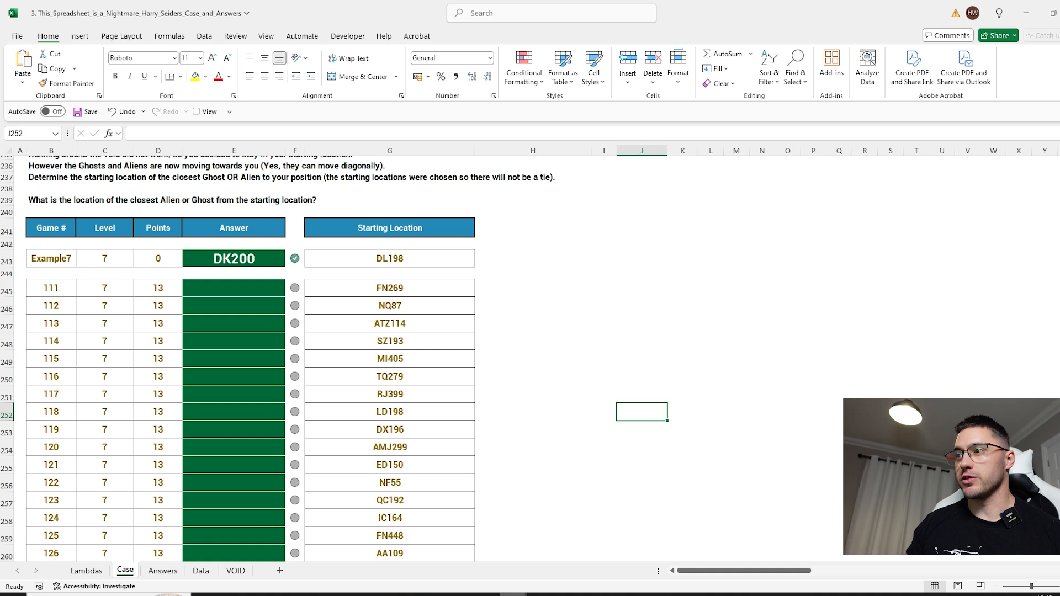
{"action": "mouse_move", "coordinate": [513, 595]}
{"action": "left_click", "coordinate": [699, 554]}
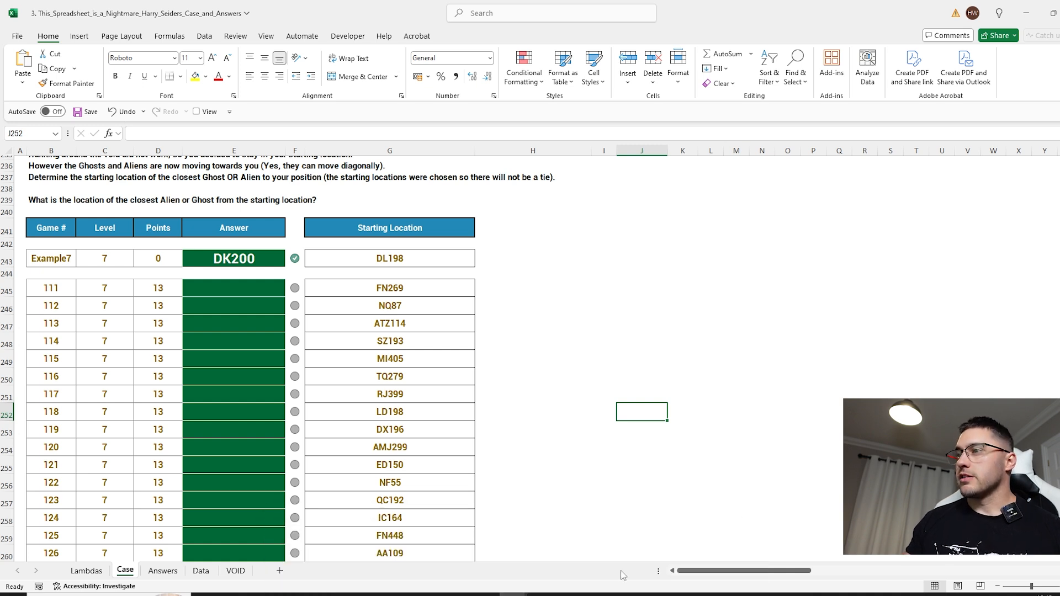
{"action": "left_click", "coordinate": [750, 517]}
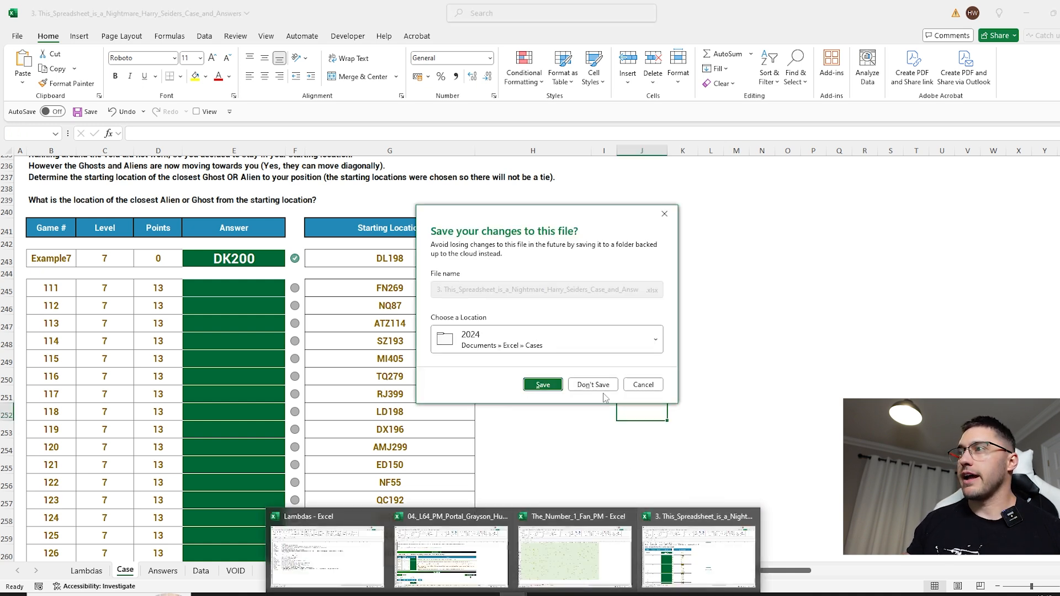
{"action": "left_click", "coordinate": [594, 384]}
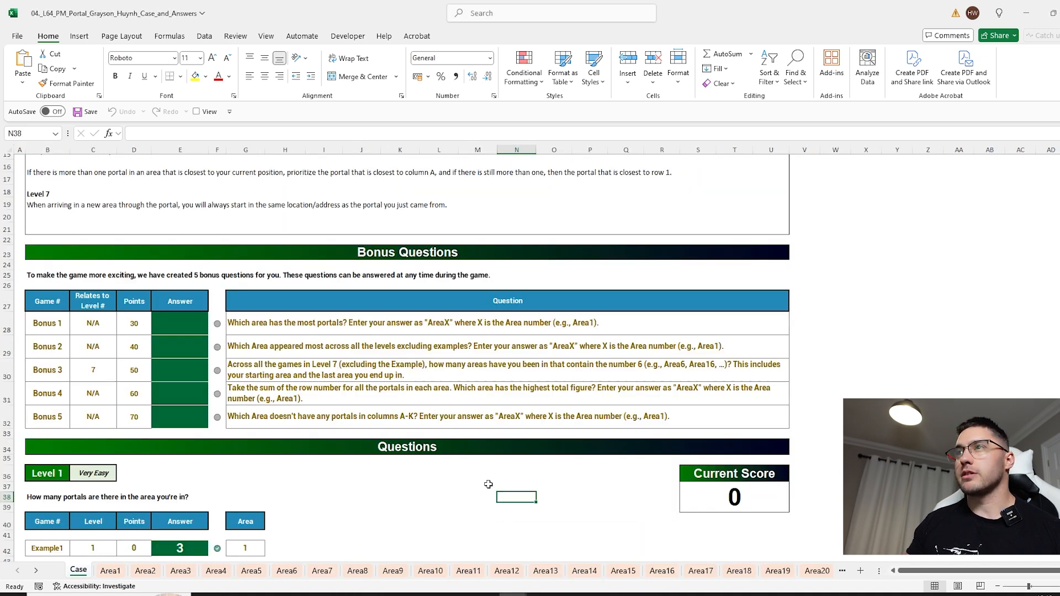
Read the Portal case instructions, bonus questions and Level 1 question on the Case sheet
{"action": "scroll", "coordinate": [488, 484], "scroll_direction": "down", "scroll_amount": 2}
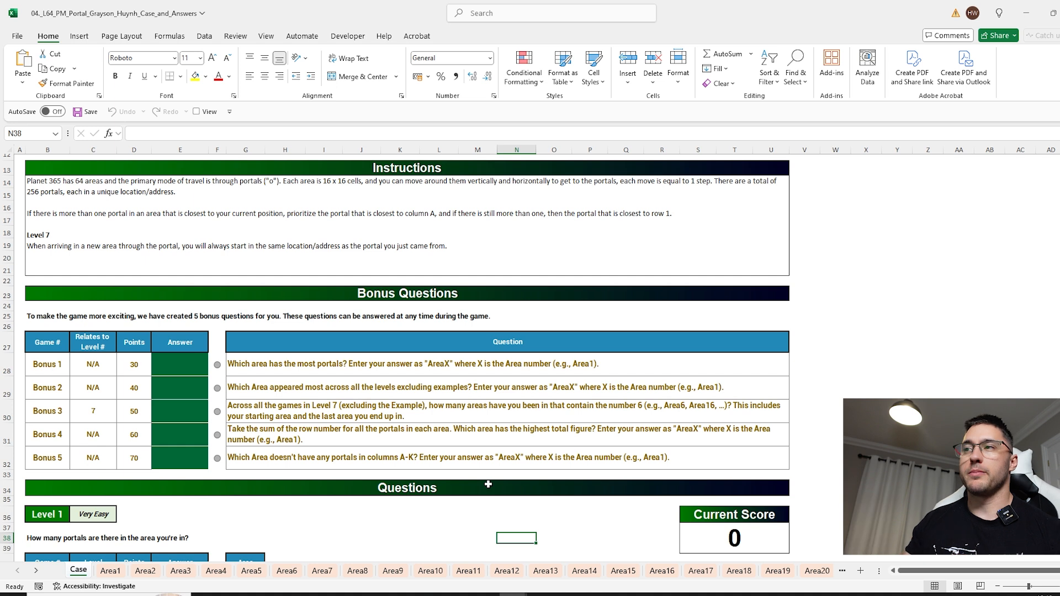
{"action": "scroll", "coordinate": [632, 444], "scroll_direction": "up", "scroll_amount": 4}
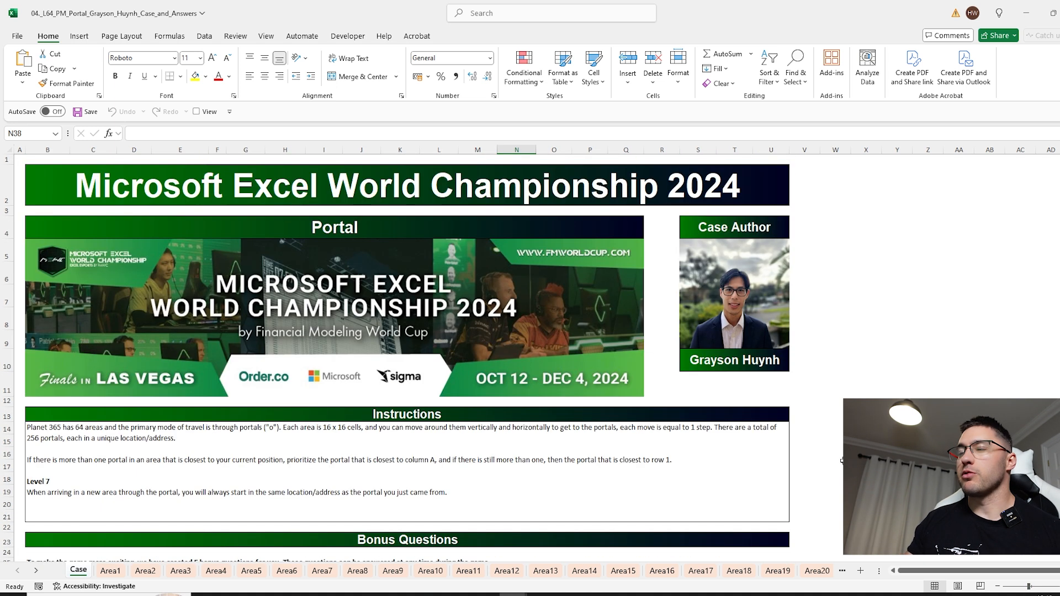
{"action": "scroll", "coordinate": [842, 461], "scroll_direction": "down", "scroll_amount": 3}
{"action": "scroll", "coordinate": [842, 461], "scroll_direction": "down", "scroll_amount": 2}
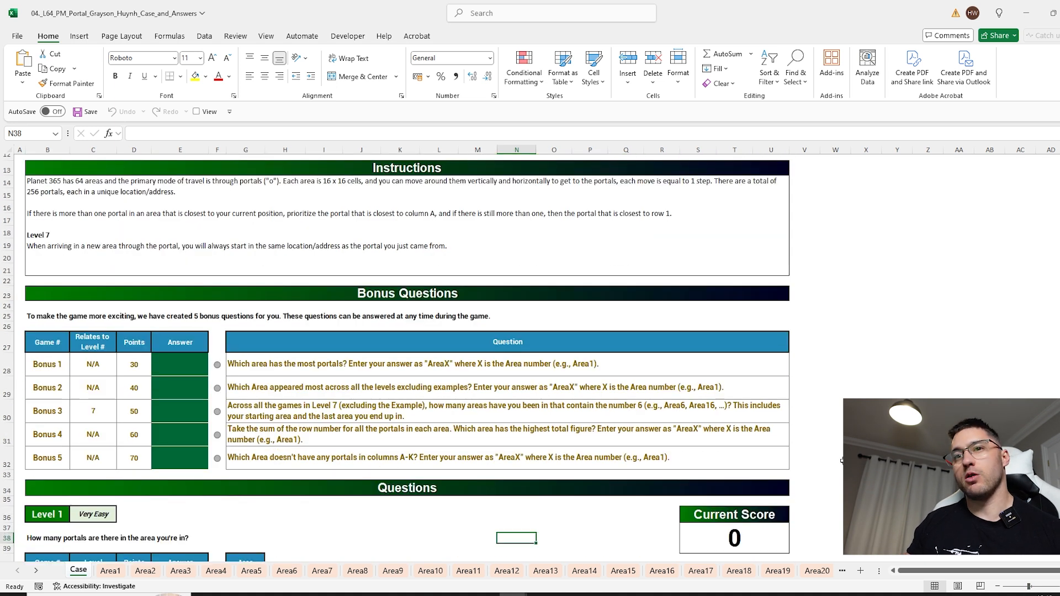
{"action": "scroll", "coordinate": [842, 461], "scroll_direction": "down", "scroll_amount": 1}
{"action": "left_click", "coordinate": [840, 460]}
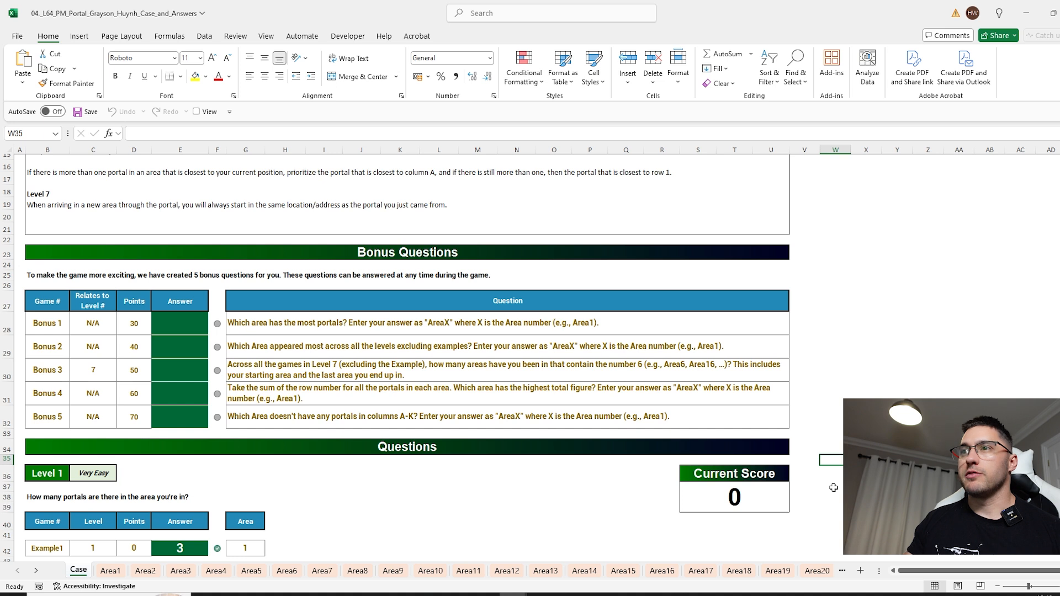
{"action": "left_click", "coordinate": [541, 526]}
{"action": "left_click", "coordinate": [185, 325]}
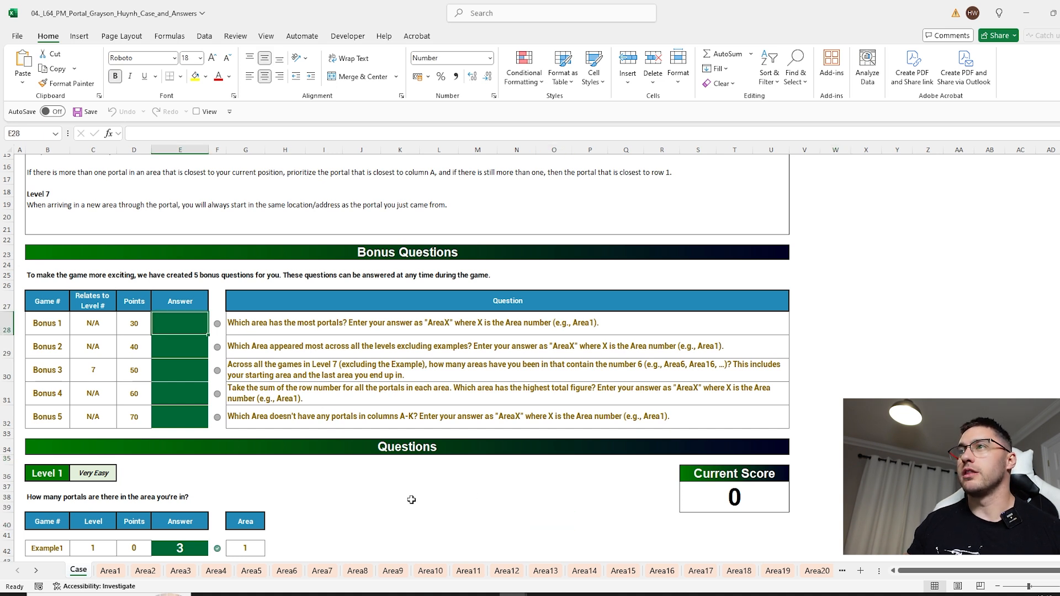
{"action": "scroll", "coordinate": [411, 500], "scroll_direction": "down", "scroll_amount": 1}
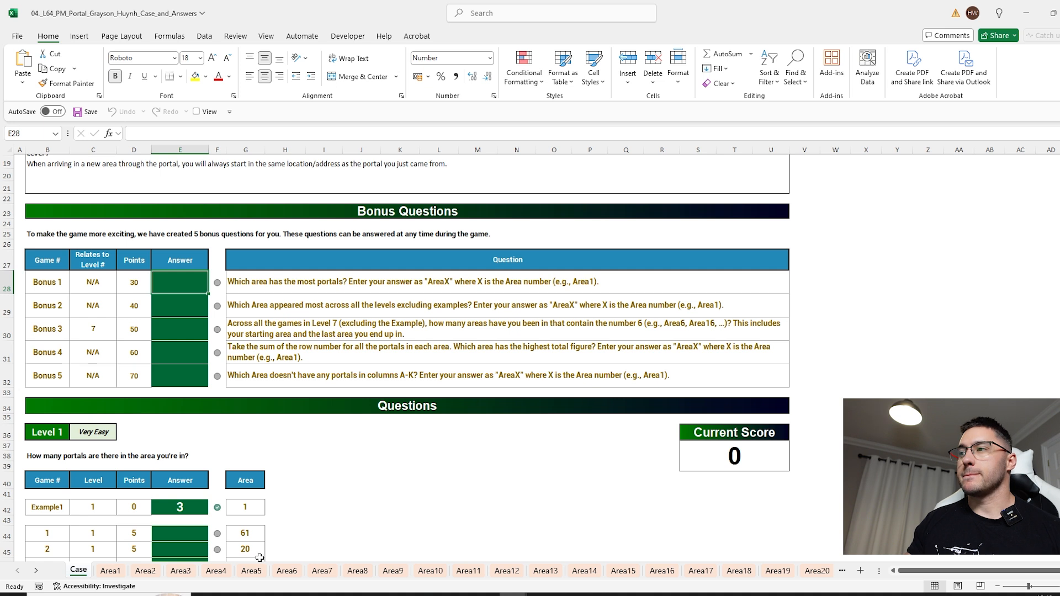
Add a new worksheet and reference the Area1 map with =Area1!A1:P16 in cell C3
{"action": "left_click", "coordinate": [861, 571]}
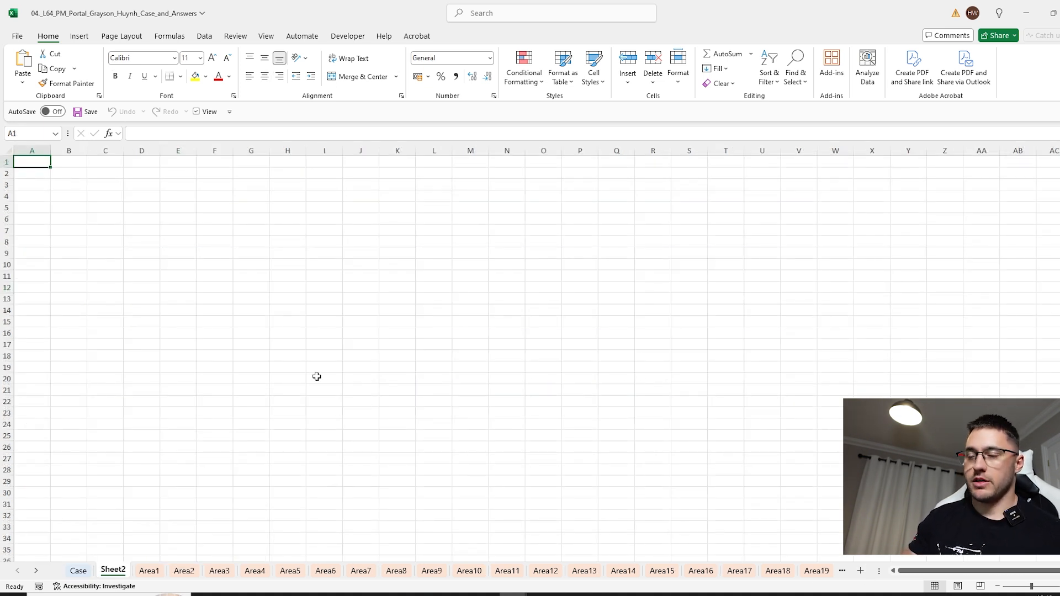
{"action": "key", "text": "Right"}
{"action": "key", "text": "Down"}
{"action": "key", "text": "Right"}
{"action": "key", "text": "Down"}
{"action": "type", "text": "="}
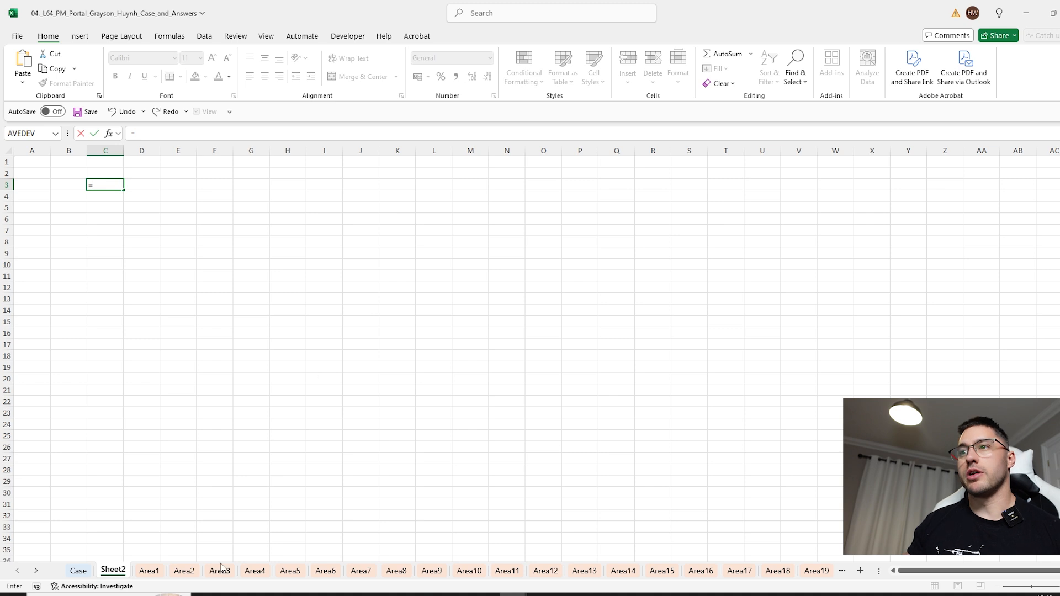
{"action": "left_click", "coordinate": [149, 571]}
{"action": "left_click_drag", "start_coordinate": [182, 334], "coordinate": [18, 162]}
{"action": "key", "text": "Return"}
{"action": "left_click", "coordinate": [101, 185]}
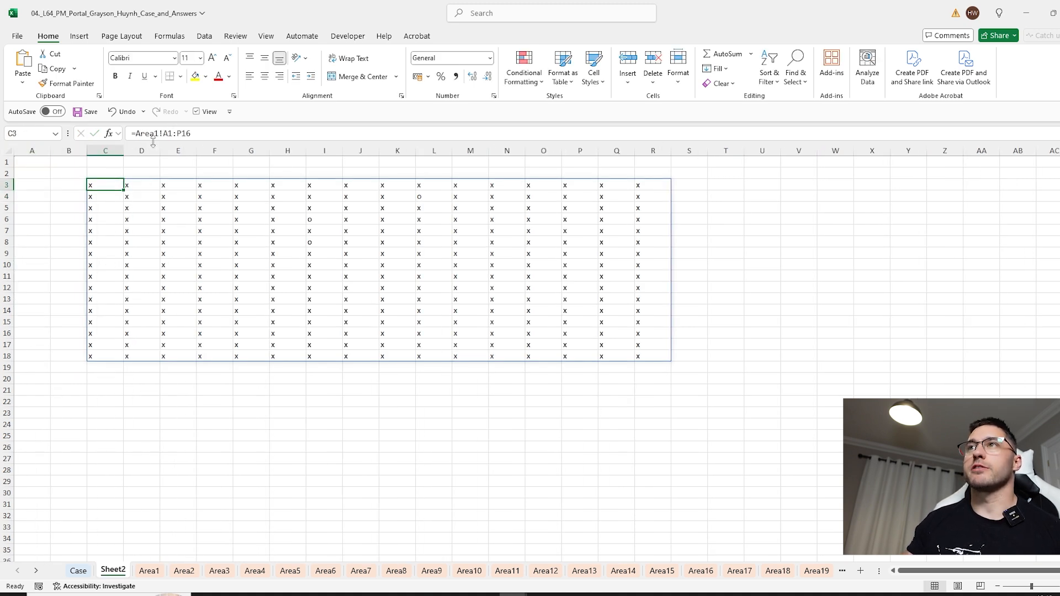
{"action": "left_click", "coordinate": [137, 133]}
List the 64 area sheet names down column A with ="Area"&SEQUENCE(64) in A3
{"action": "left_click", "coordinate": [32, 184]}
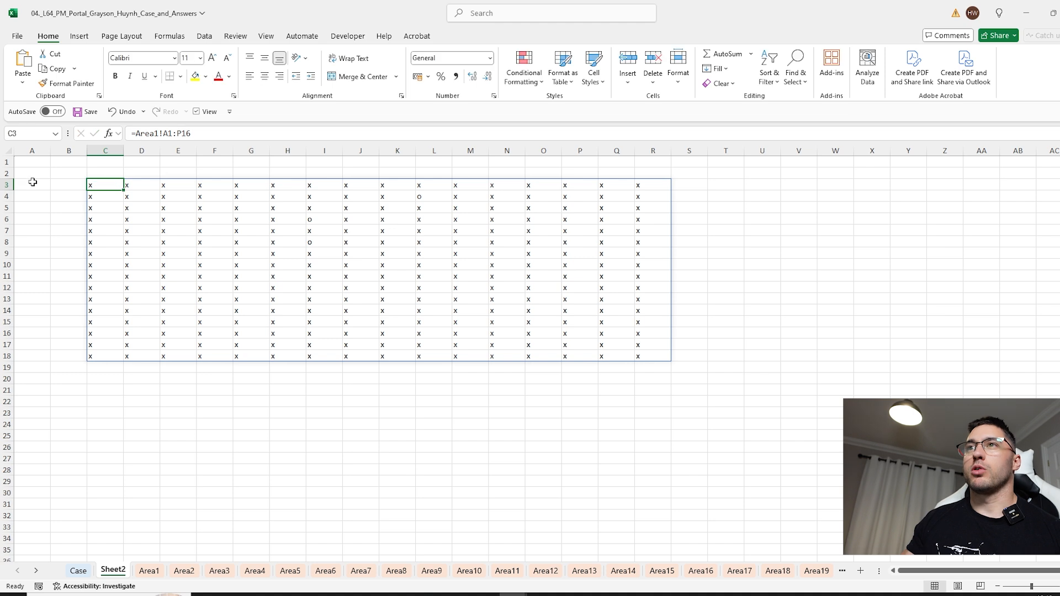
{"action": "type", "text": "Area\""}
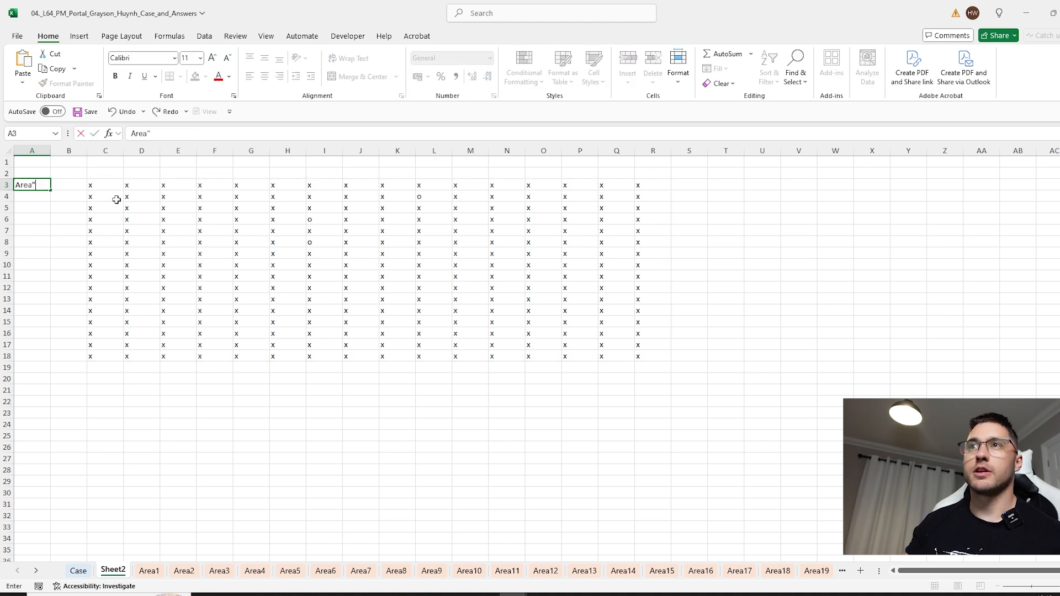
{"action": "left_click", "coordinate": [132, 135]}
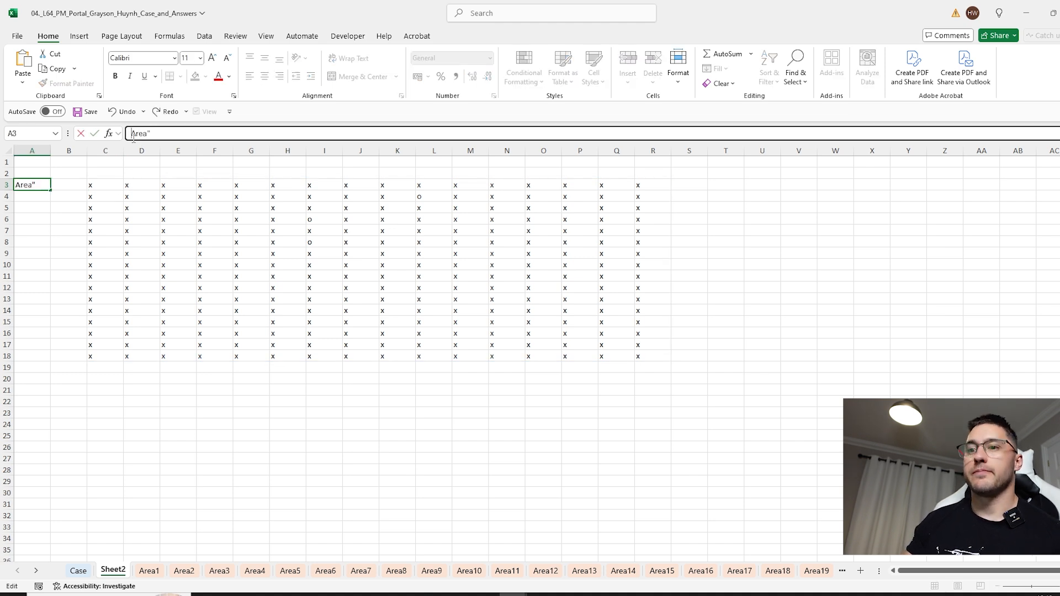
{"action": "type", "text": "=\""}
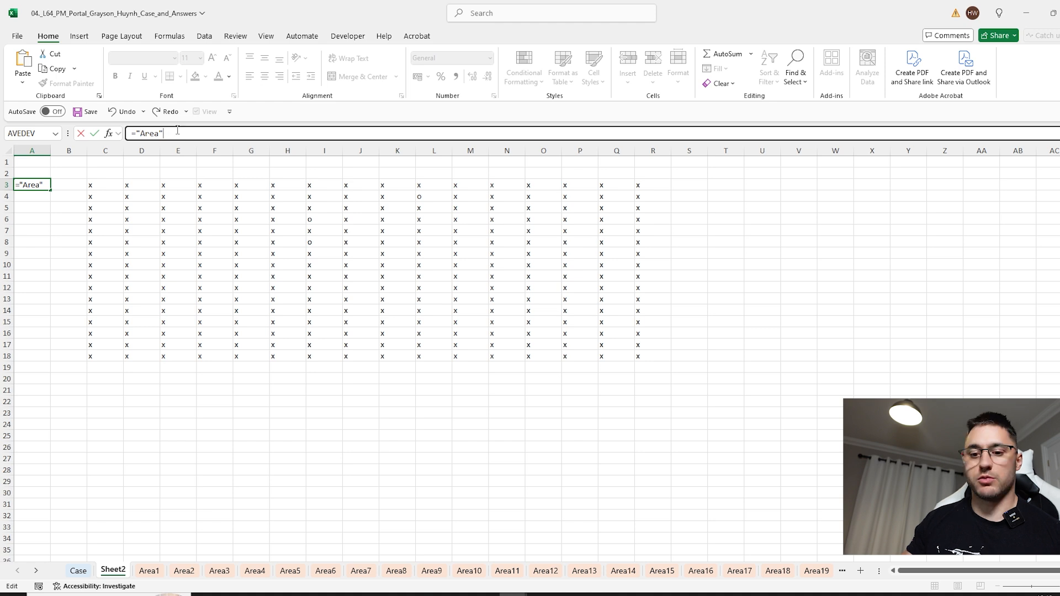
{"action": "type", "text": "&seq"}
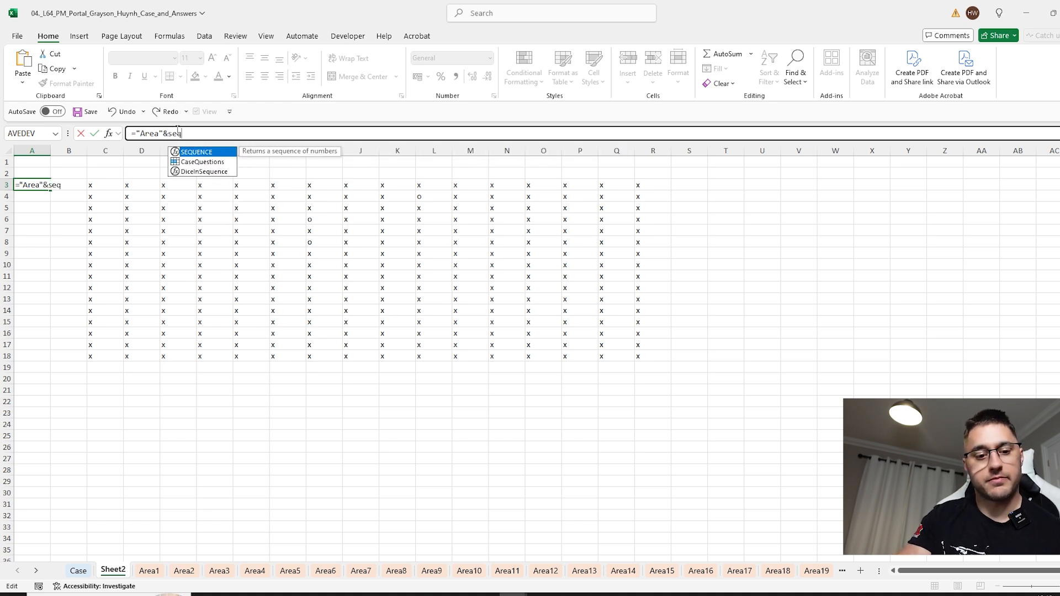
{"action": "key", "text": "Tab"}
{"action": "type", "text": "64)"}
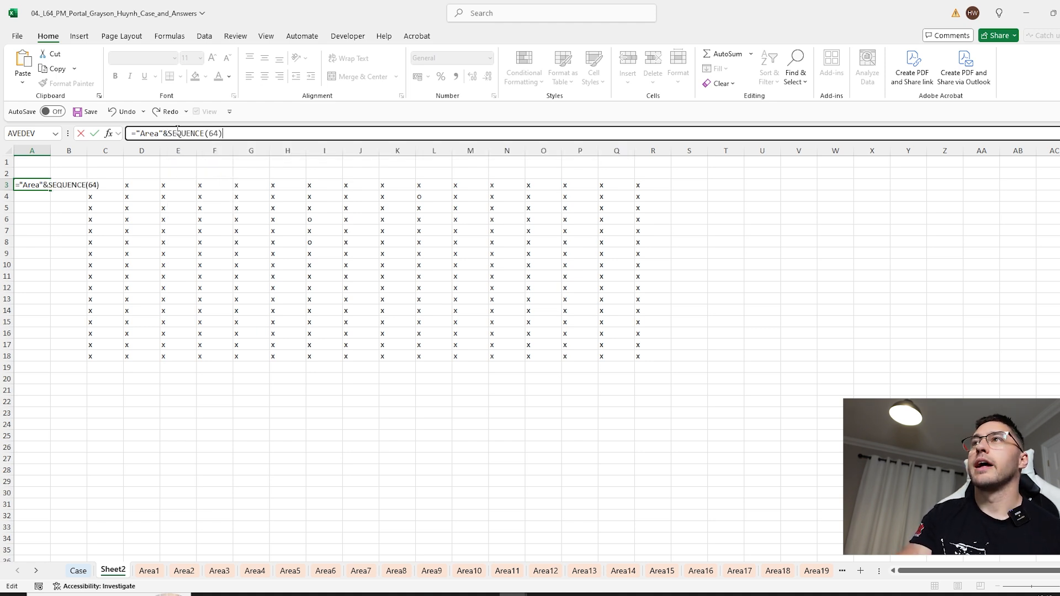
{"action": "key", "text": "Return"}
{"action": "left_click_drag", "start_coordinate": [33, 184], "coordinate": [26, 389]}
Rewrite the C3 reference as the text expression A3&"!A1:P16", taking the sheet name from A3
{"action": "left_click", "coordinate": [96, 184]}
{"action": "left_click", "coordinate": [137, 133]}
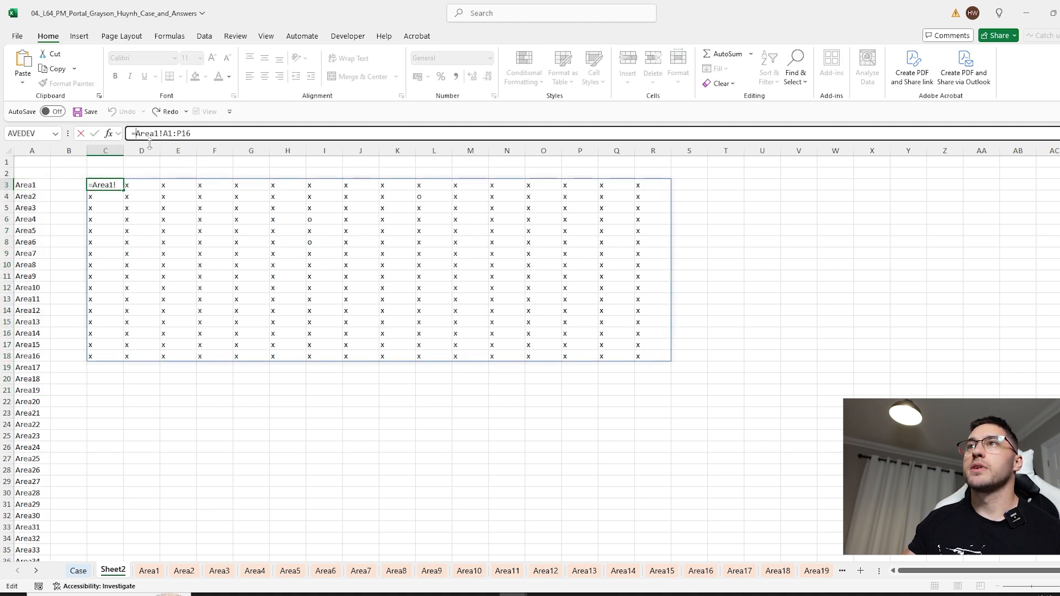
{"action": "left_click_drag", "start_coordinate": [159, 134], "coordinate": [135, 133]}
{"action": "left_click", "coordinate": [22, 185]}
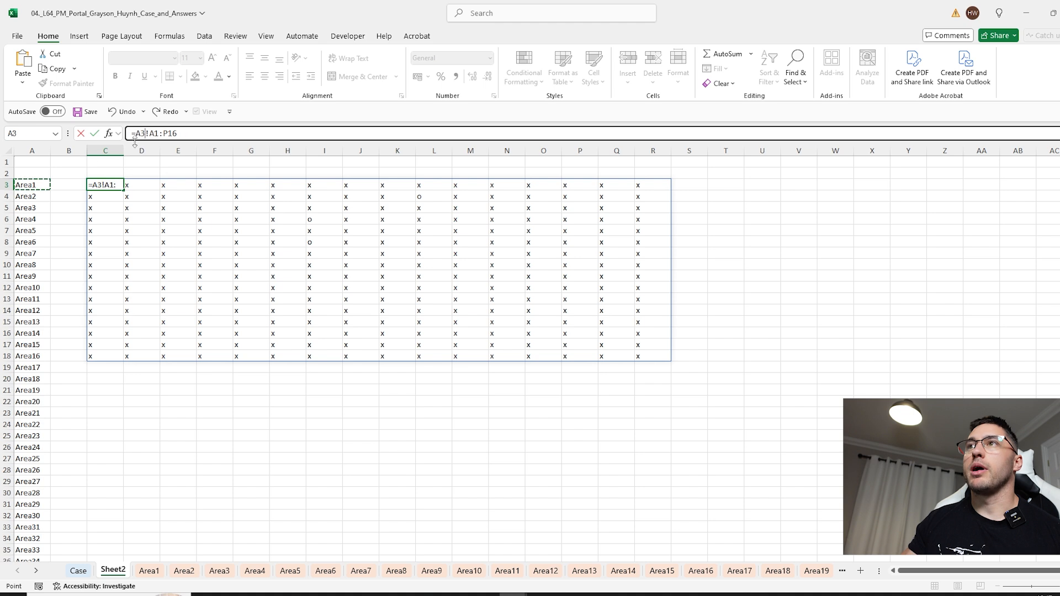
{"action": "type", "text": "&"}
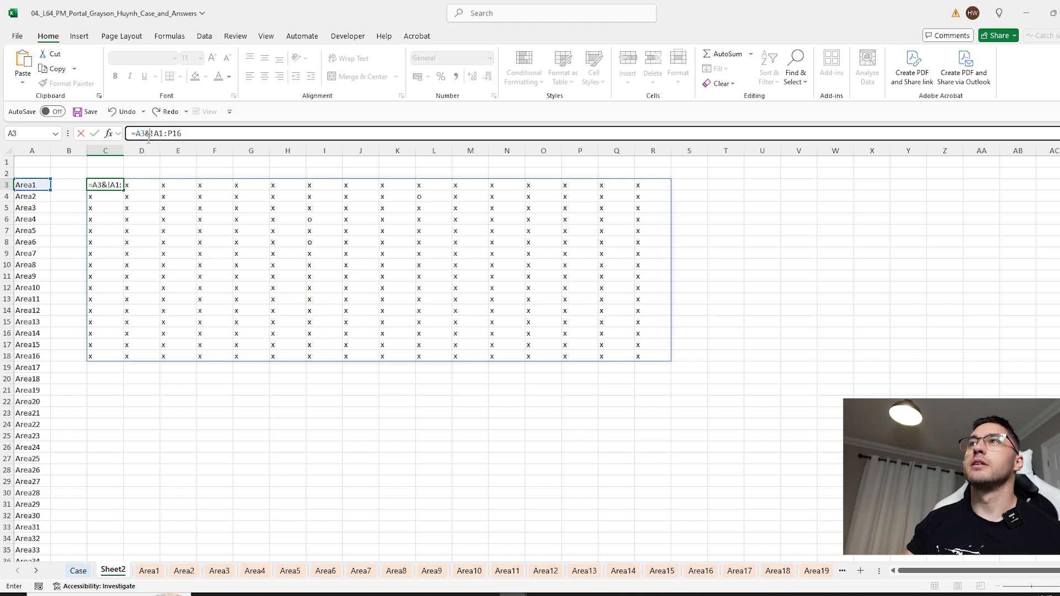
{"action": "left_click", "coordinate": [196, 134]}
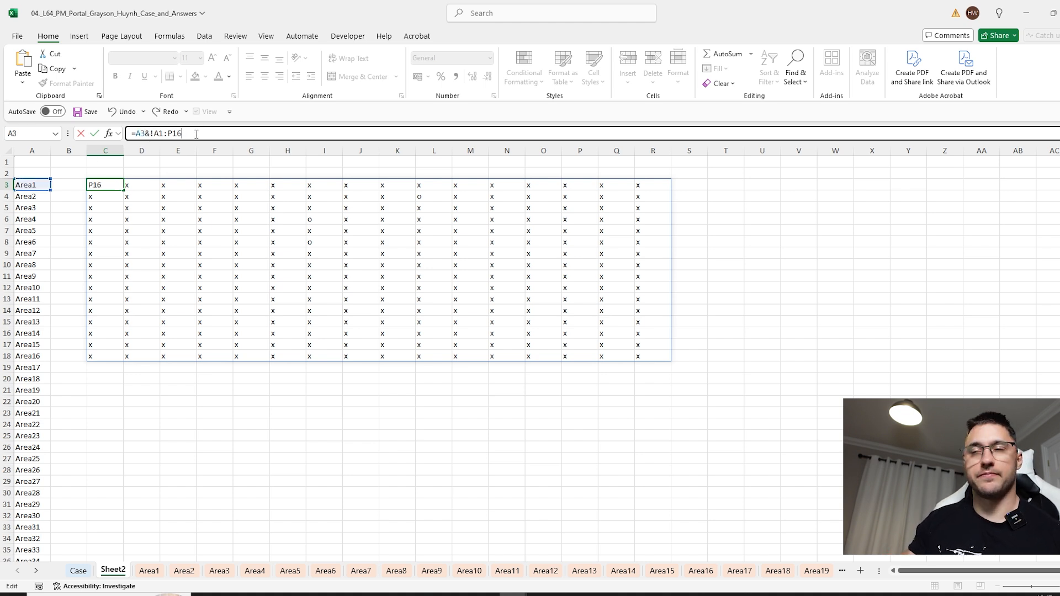
{"action": "type", "text": "\""}
{"action": "left_click", "coordinate": [151, 134]}
{"action": "type", "text": "\""}
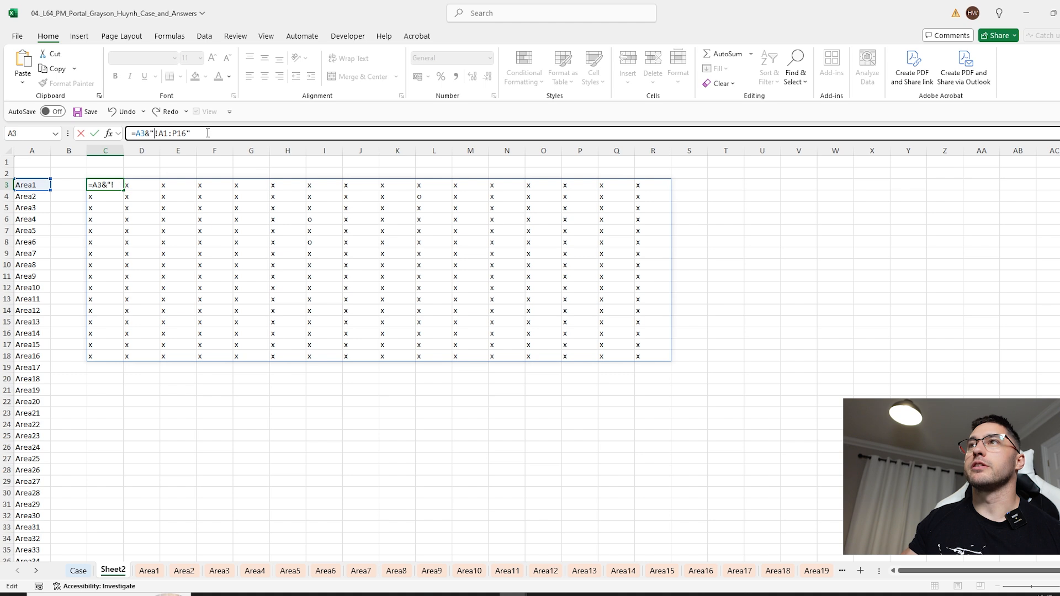
Wrap the C3 text reference in INDIRECT and move the formula to B3, next to the area names
{"action": "left_click", "coordinate": [135, 133]}
{"action": "type", "text": "INDIRECT("}
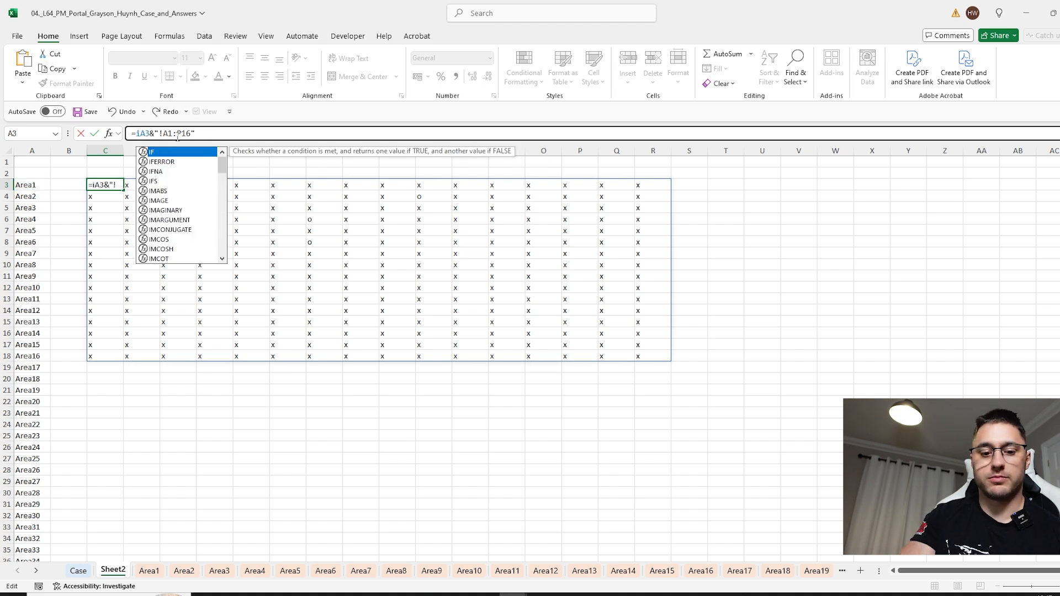
{"action": "left_click", "coordinate": [249, 133]}
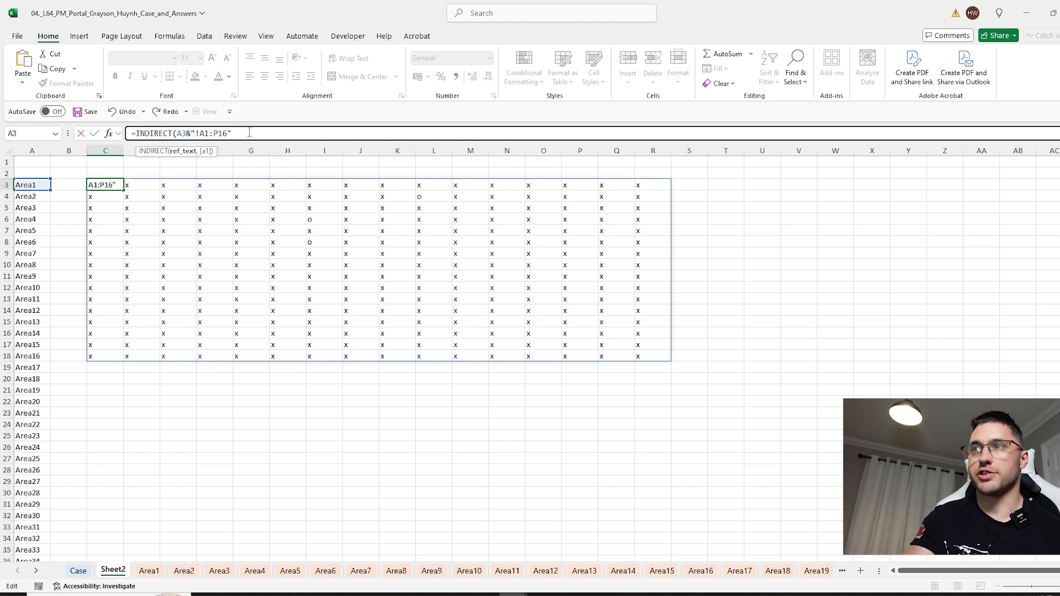
{"action": "key", "text": "Return"}
{"action": "left_click", "coordinate": [111, 183]}
{"action": "left_click_drag", "start_coordinate": [111, 184], "coordinate": [75, 184]}
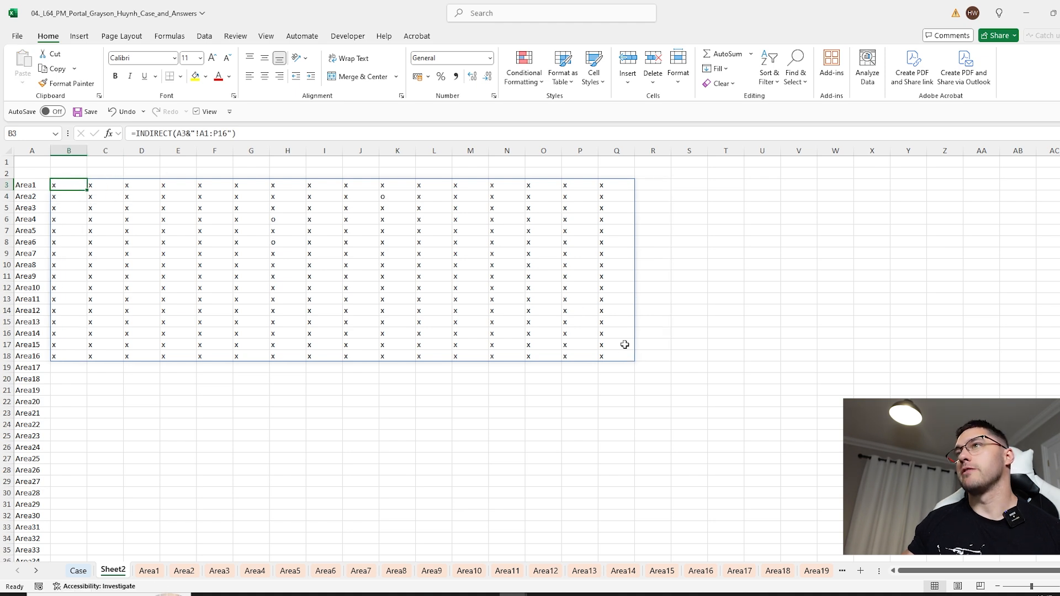
Wrap the B3 INDIRECT formula in COUNTIF with criteria "o" and fill it down beside all area names
{"action": "left_click", "coordinate": [136, 133]}
{"action": "type", "text": "countif"}
{"action": "key", "text": "Tab"}
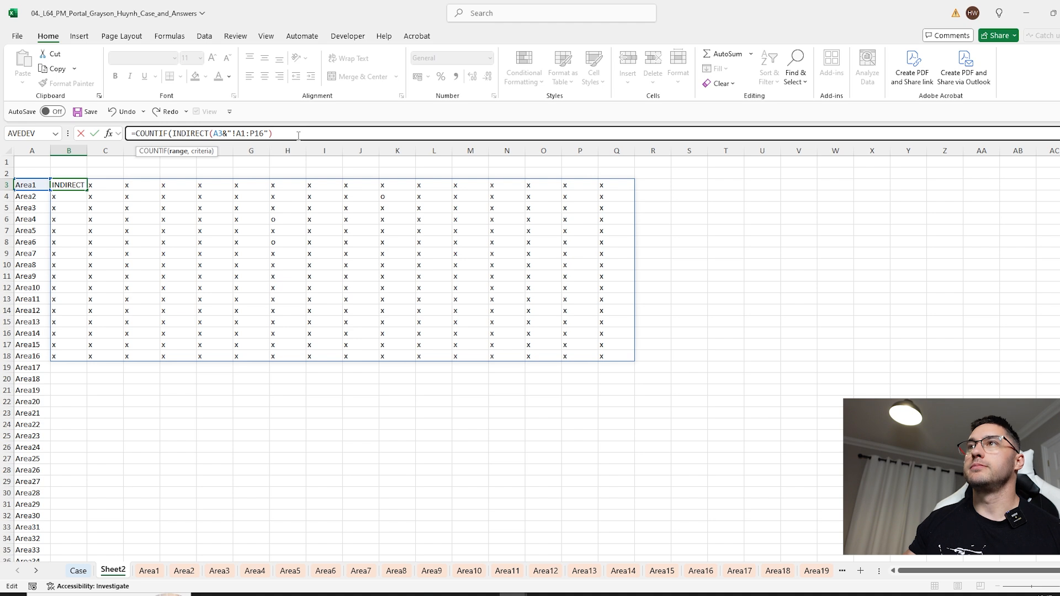
{"action": "left_click", "coordinate": [298, 135]}
{"action": "type", "text": ",\""}
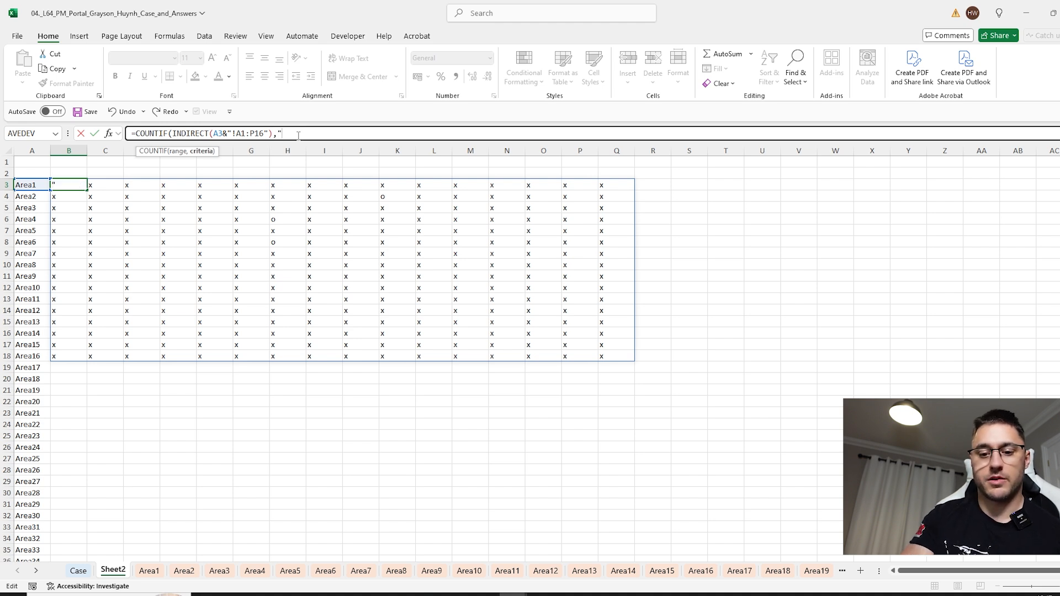
{"action": "type", "text": "o\")"}
{"action": "key", "text": "Return"}
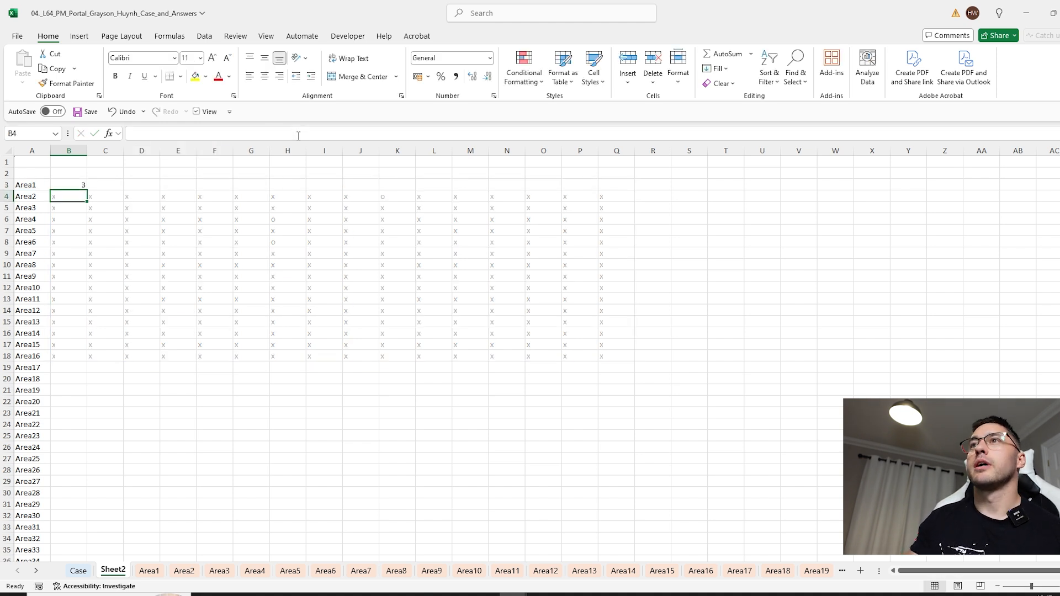
{"action": "left_click", "coordinate": [62, 184]}
{"action": "double_click", "coordinate": [87, 190]}
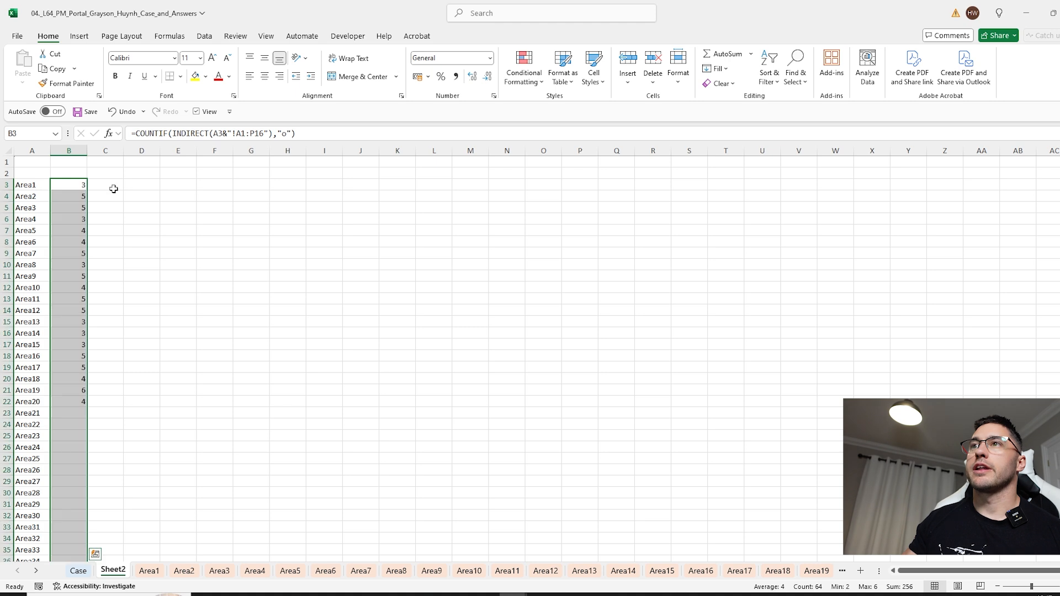
Look up the area with the most portals in D3 using =XLOOKUP(MAX(B:B),B:B,A:A)
{"action": "left_click", "coordinate": [152, 183]}
{"action": "type", "text": "=xl"}
{"action": "key", "text": "Tab"}
{"action": "type", "text": "max"}
{"action": "key", "text": "Tab"}
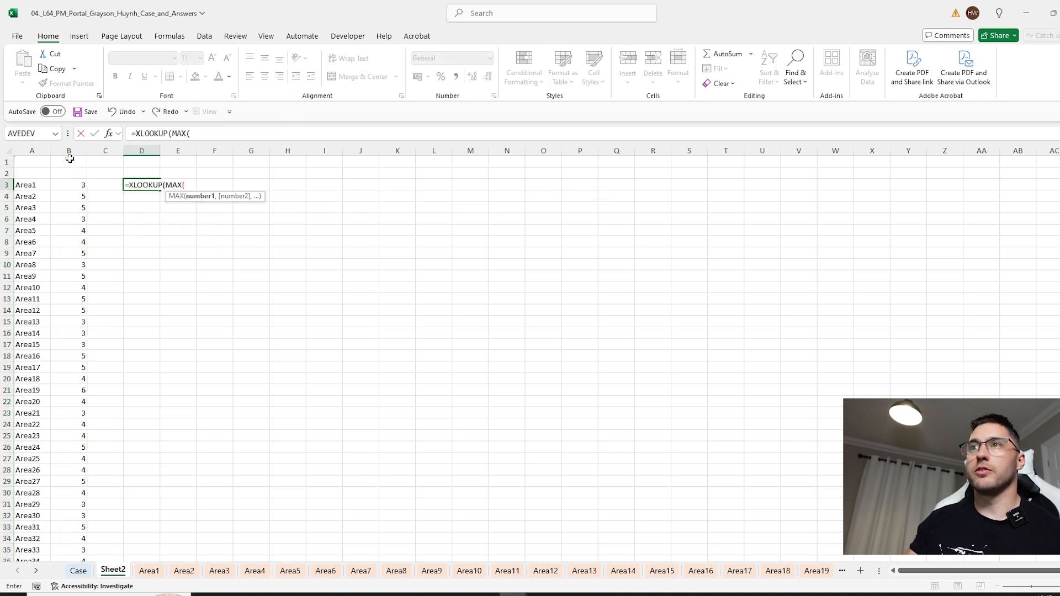
{"action": "left_click", "coordinate": [73, 150]}
{"action": "type", "text": "),B:B,"}
{"action": "left_click", "coordinate": [73, 149]}
{"action": "type", "text": ","}
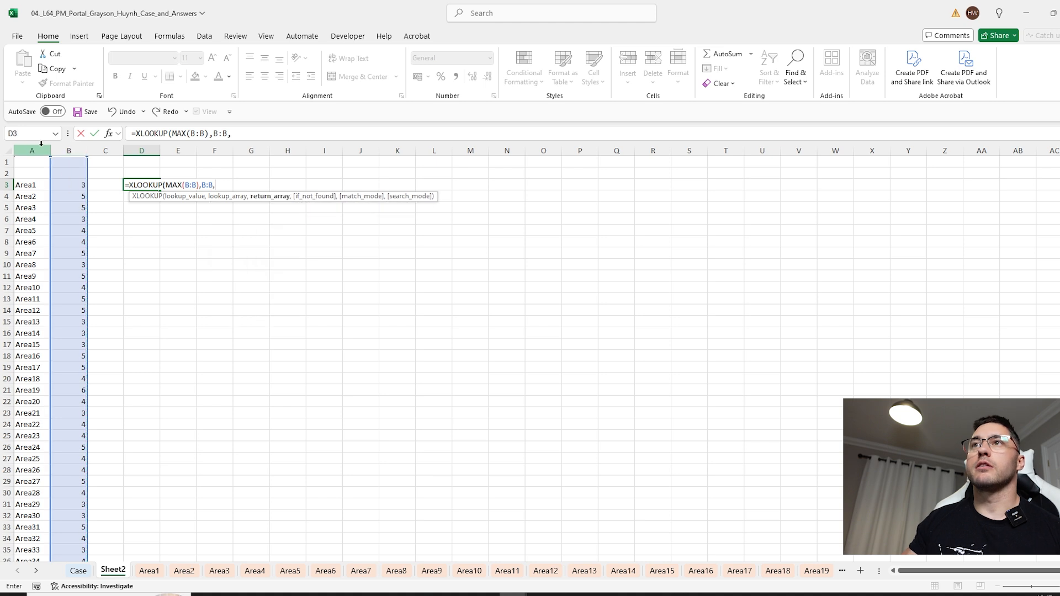
{"action": "left_click", "coordinate": [31, 150]}
{"action": "type", "text": ")"}
{"action": "key", "text": "Return"}
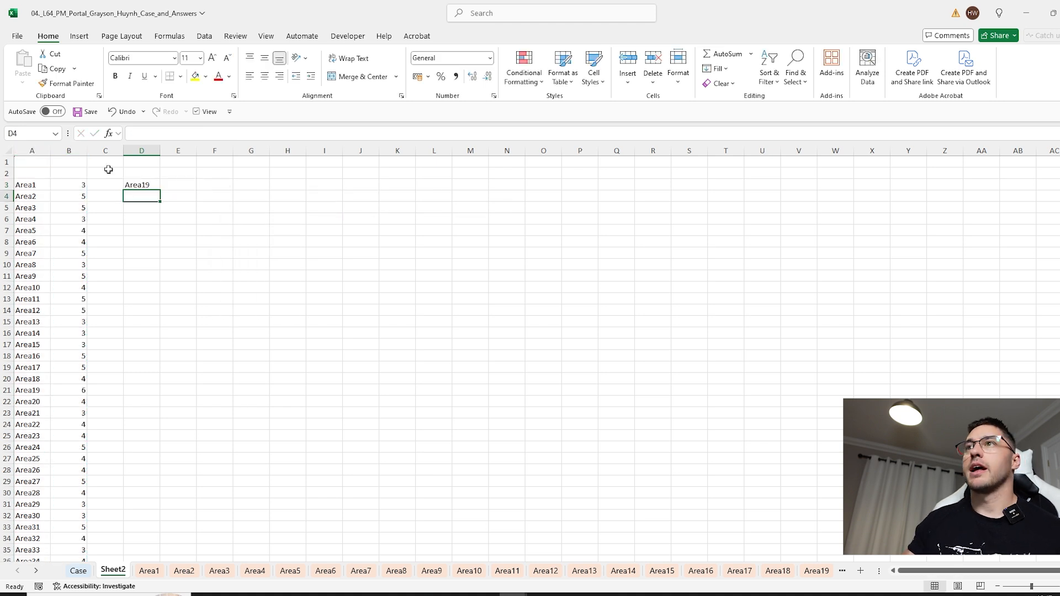
Copy the D3 lookup result from Sheet2 into the Bonus 1 answer cell E28 on the Case sheet
{"action": "left_click", "coordinate": [144, 185]}
{"action": "key", "text": "ctrl+c"}
{"action": "left_click", "coordinate": [78, 572]}
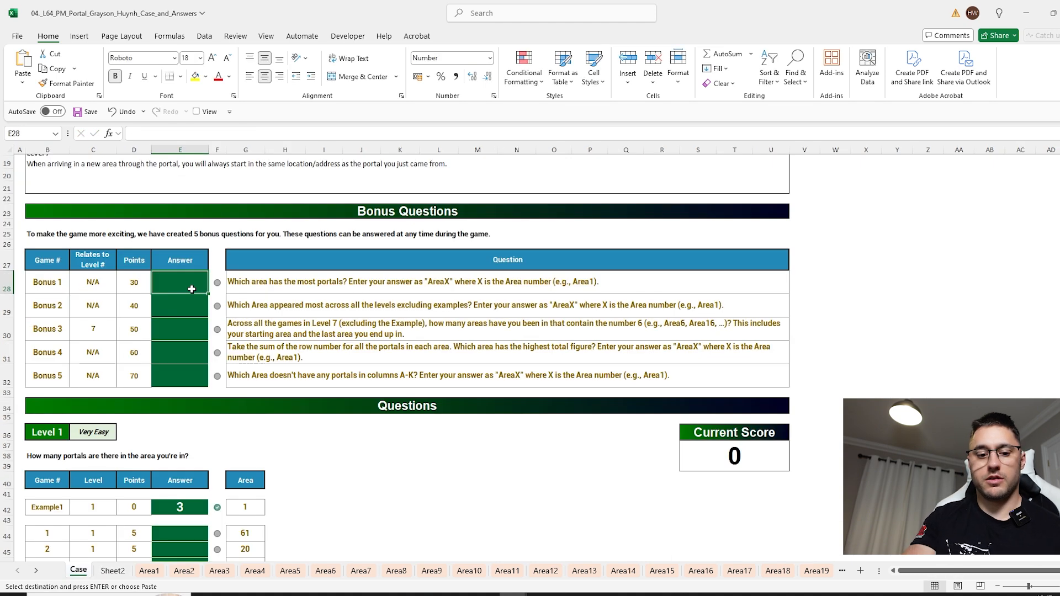
{"action": "key", "text": "ctrl+v"}
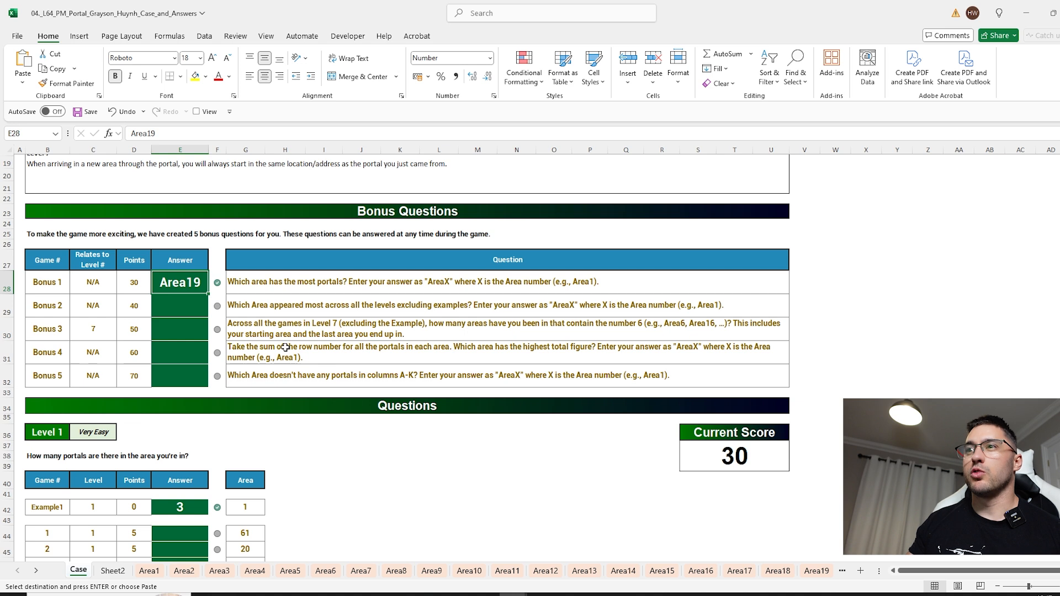
Insert a new column before the area names on Sheet2 and number the areas with =SEQUENCE(64) in A3
{"action": "scroll", "coordinate": [272, 350], "scroll_direction": "down", "scroll_amount": 3}
{"action": "left_click", "coordinate": [180, 411]}
{"action": "scroll", "coordinate": [182, 387], "scroll_direction": "down", "scroll_amount": 1}
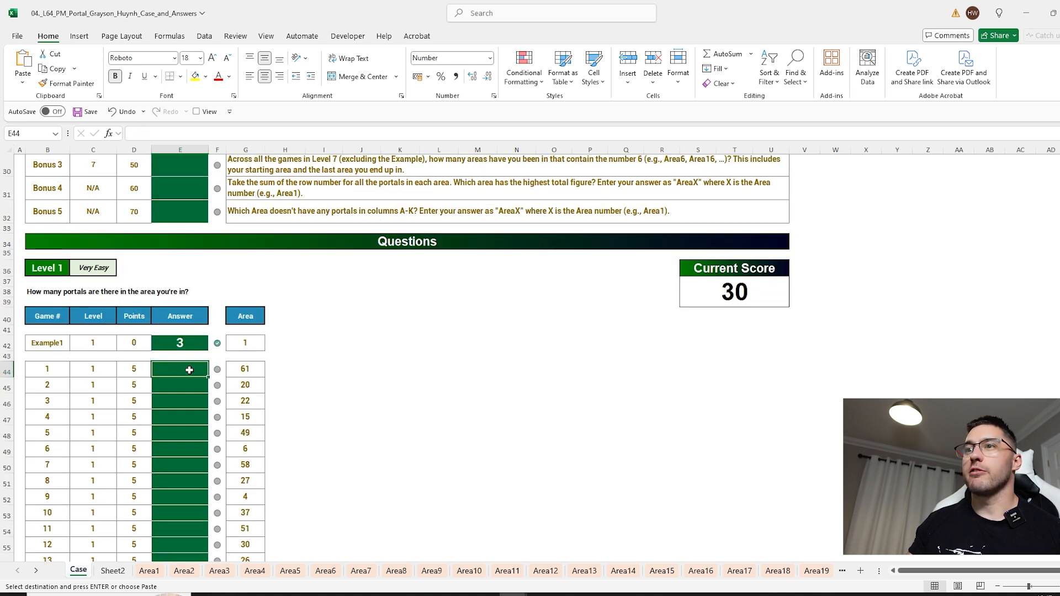
{"action": "left_click", "coordinate": [118, 577]}
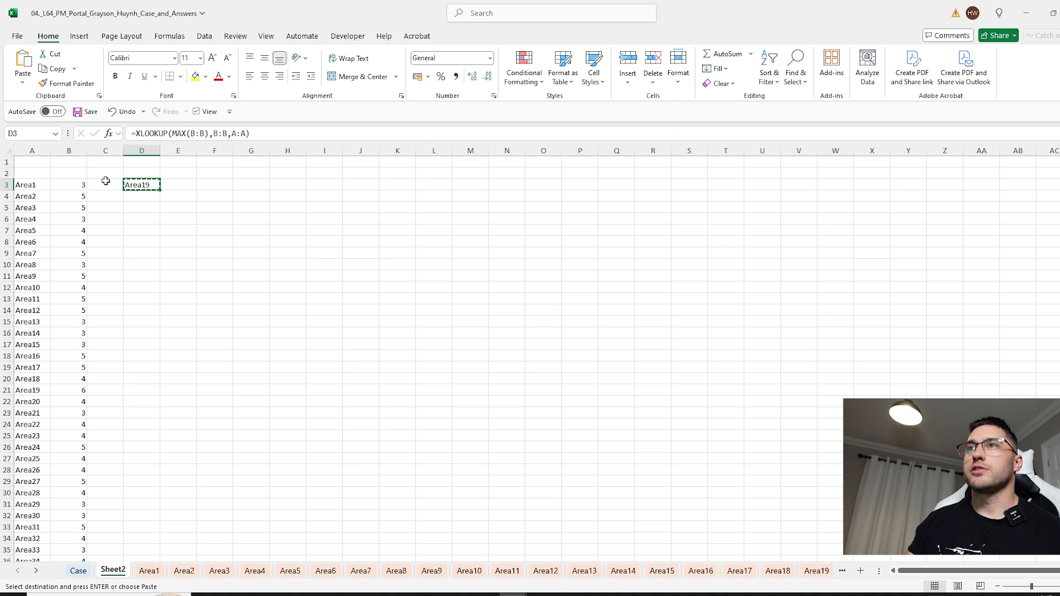
{"action": "left_click", "coordinate": [39, 151]}
{"action": "left_click", "coordinate": [628, 58]}
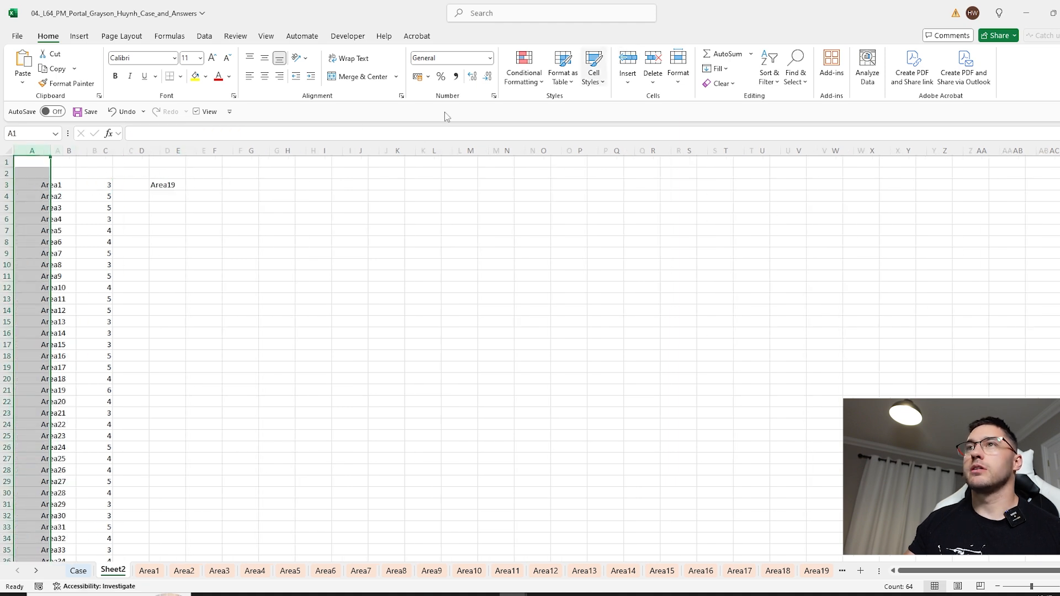
{"action": "left_click", "coordinate": [49, 181]}
{"action": "type", "text": "seq"}
{"action": "key", "text": "Tab"}
{"action": "type", "text": "61"}
{"action": "key", "text": "Return"}
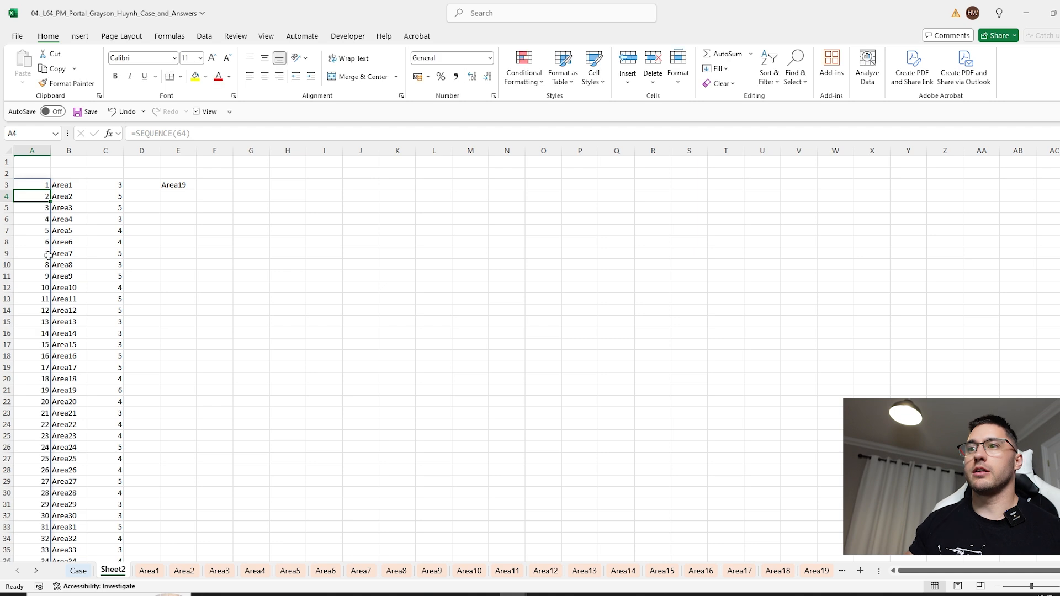
Answer the first Level 1 game in Case cell E44 with =XLOOKUP(G44,Sheet2!A:A,Sheet2!C:C)
{"action": "left_click", "coordinate": [78, 570]}
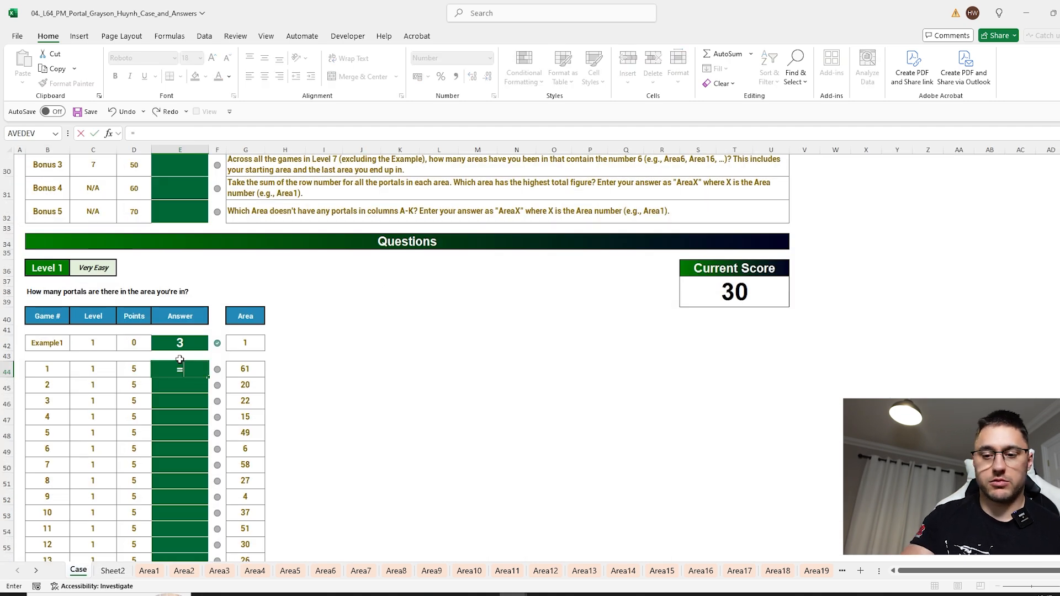
{"action": "type", "text": "=xl"}
{"action": "key", "text": "Tab"}
{"action": "left_click", "coordinate": [258, 368]}
{"action": "type", "text": ","}
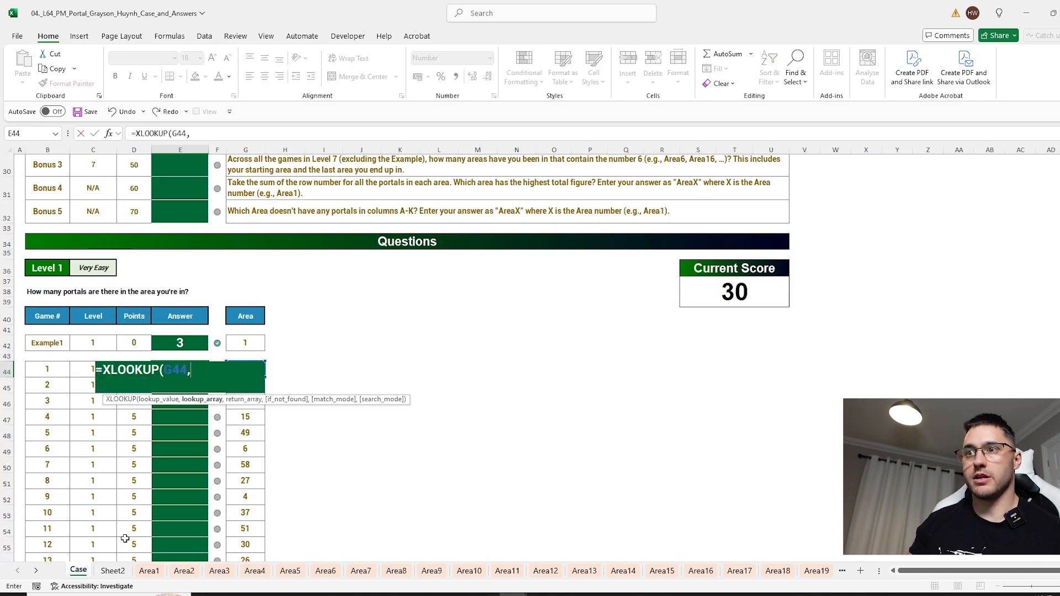
{"action": "left_click", "coordinate": [113, 571]}
{"action": "left_click", "coordinate": [32, 151]}
{"action": "type", "text": ","}
{"action": "left_click", "coordinate": [119, 148]}
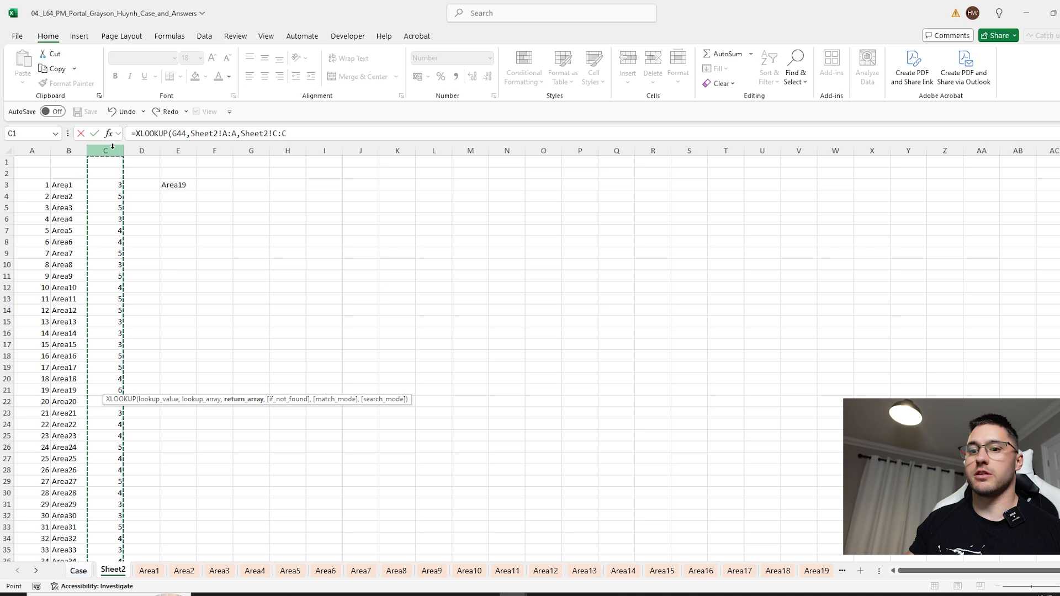
{"action": "key", "text": "Return"}
Fill the E44 formula down all 20 Level 1 answers and replace the formulas with their values
{"action": "left_click", "coordinate": [193, 367]}
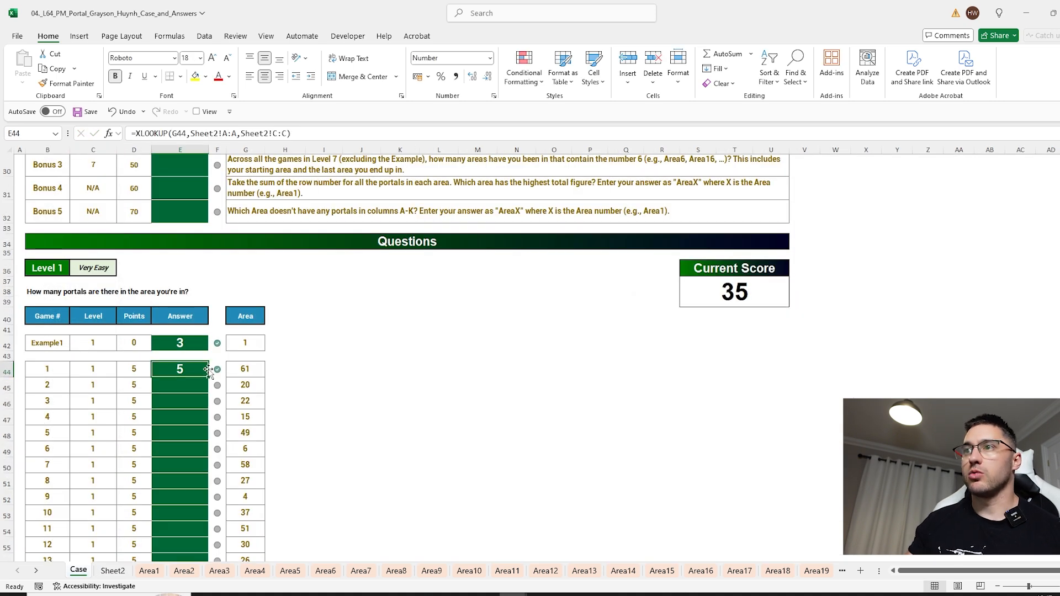
{"action": "double_click", "coordinate": [209, 376]}
{"action": "left_click", "coordinate": [193, 370]}
{"action": "key", "text": "ctrl+shift+Down"}
{"action": "key", "text": "ctrl+c"}
{"action": "key", "text": "ctrl+shift+v"}
Examine the Level 2 question with its area columns and the Bonus 2 question on the Case sheet
{"action": "scroll", "coordinate": [410, 344], "scroll_direction": "down", "scroll_amount": 4}
{"action": "scroll", "coordinate": [409, 345], "scroll_direction": "up", "scroll_amount": 15}
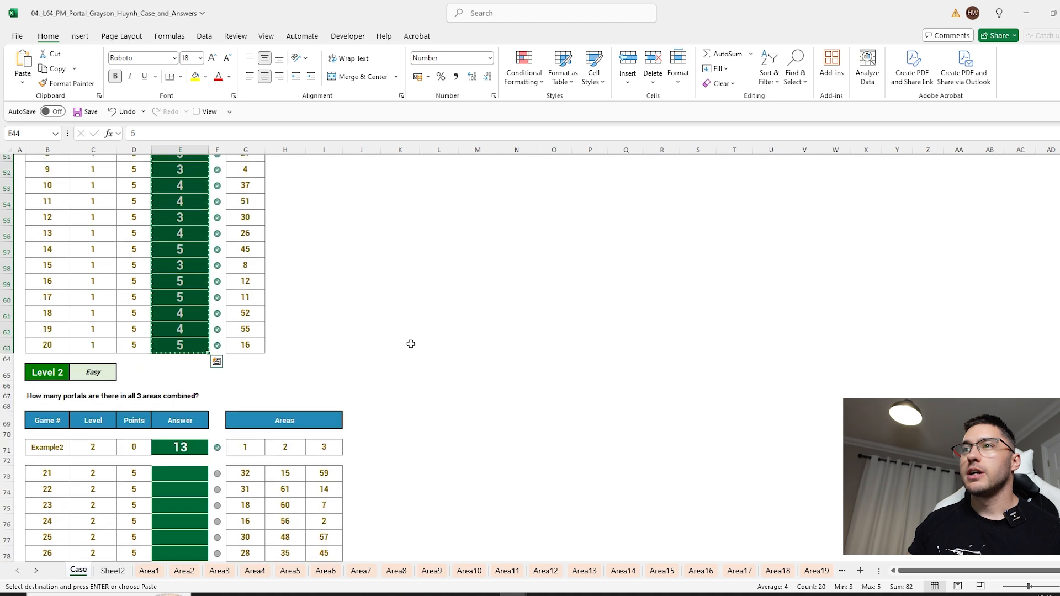
{"action": "scroll", "coordinate": [336, 328], "scroll_direction": "down", "scroll_amount": 14}
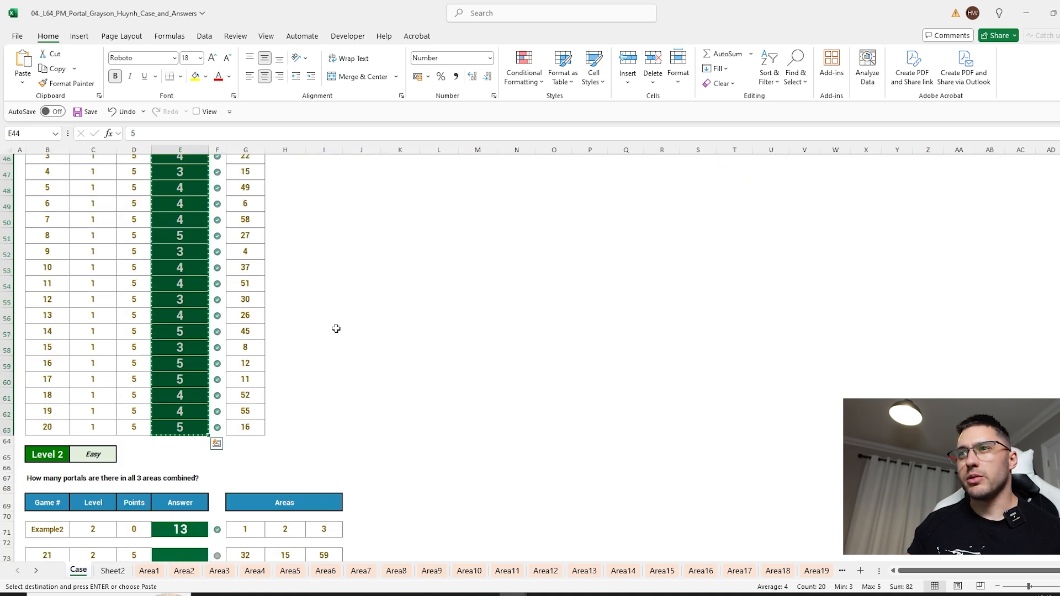
{"action": "scroll", "coordinate": [336, 329], "scroll_direction": "up", "scroll_amount": 5}
{"action": "scroll", "coordinate": [337, 328], "scroll_direction": "down", "scroll_amount": 10}
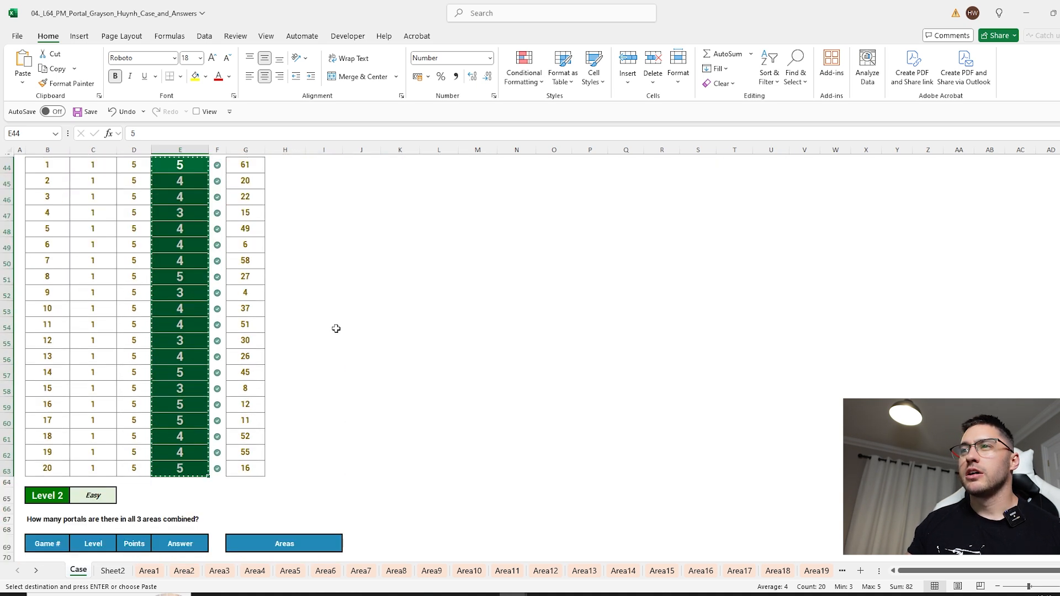
{"action": "left_click", "coordinate": [248, 310]}
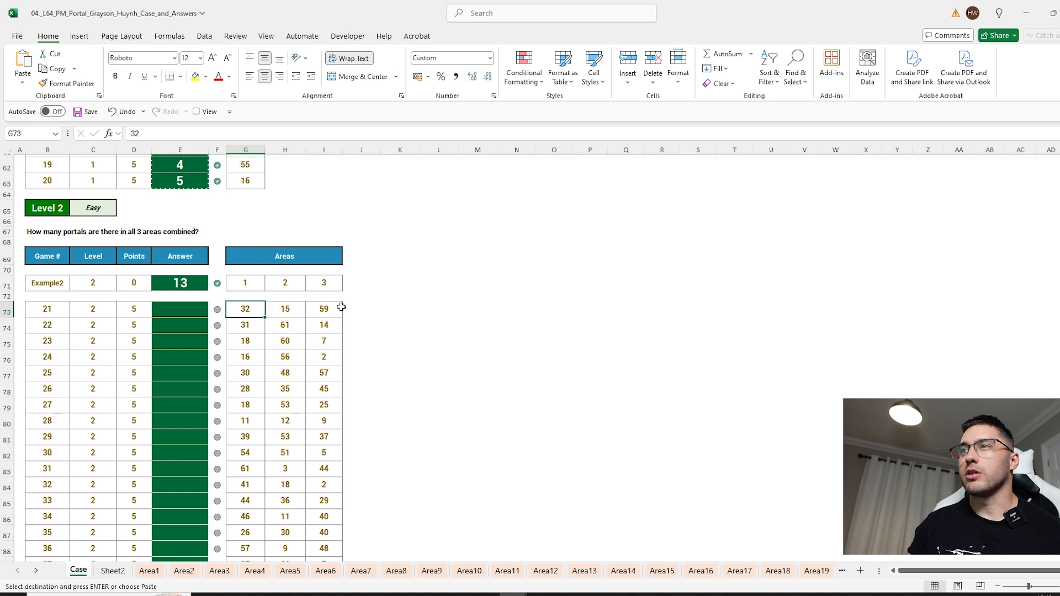
{"action": "scroll", "coordinate": [356, 321], "scroll_direction": "up", "scroll_amount": 6}
{"action": "scroll", "coordinate": [355, 321], "scroll_direction": "up", "scroll_amount": 11}
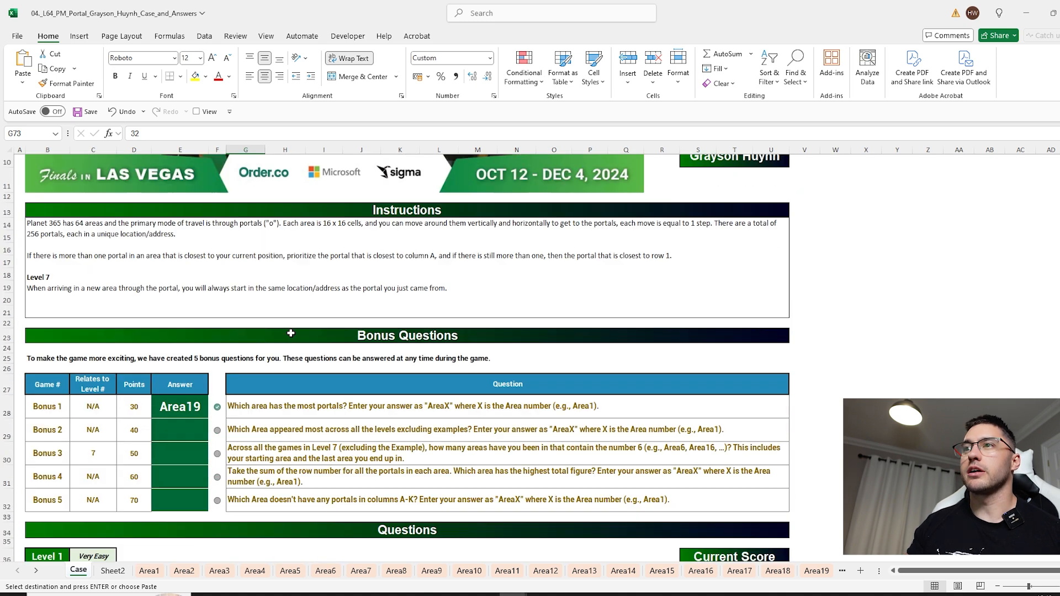
{"action": "left_click", "coordinate": [183, 428]}
{"action": "scroll", "coordinate": [364, 484], "scroll_direction": "down", "scroll_amount": 1}
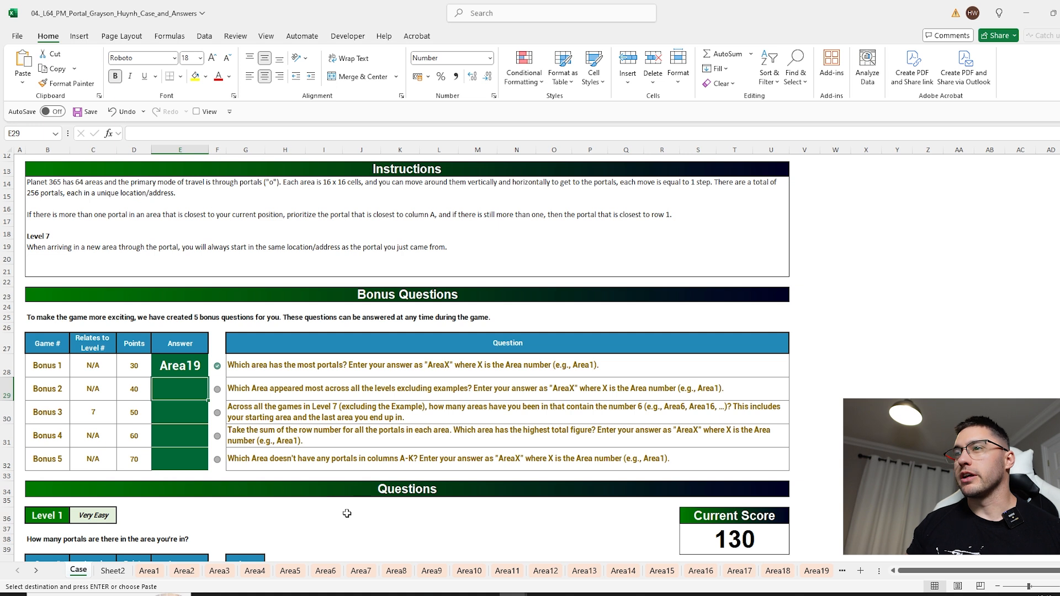
Bring all case question data into Sheet2 by entering =CaseQuestions in J3
{"action": "left_click", "coordinate": [112, 572]}
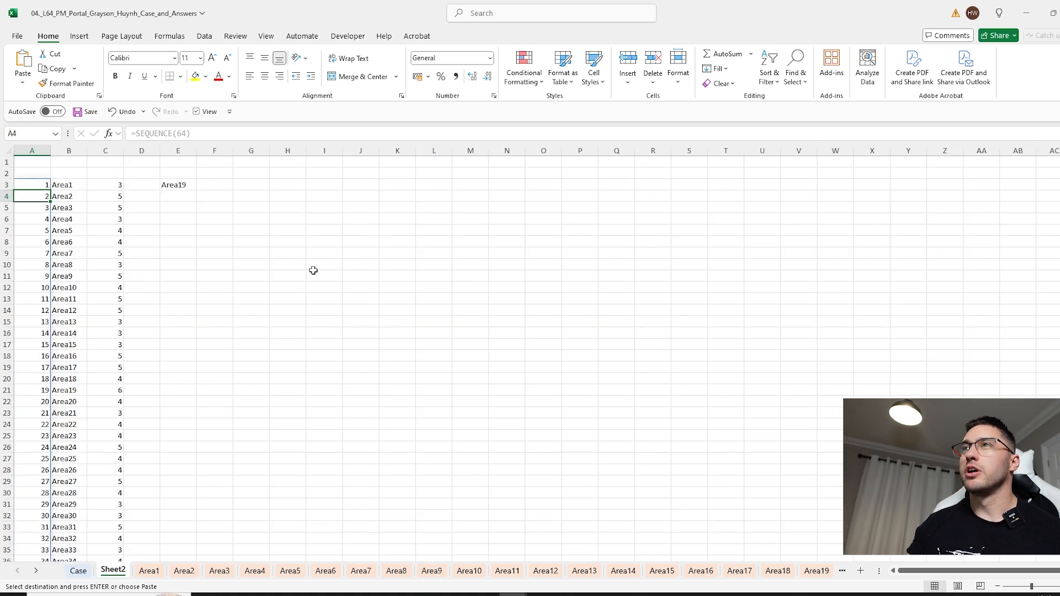
{"action": "left_click", "coordinate": [356, 184]}
{"action": "type", "text": "=case"}
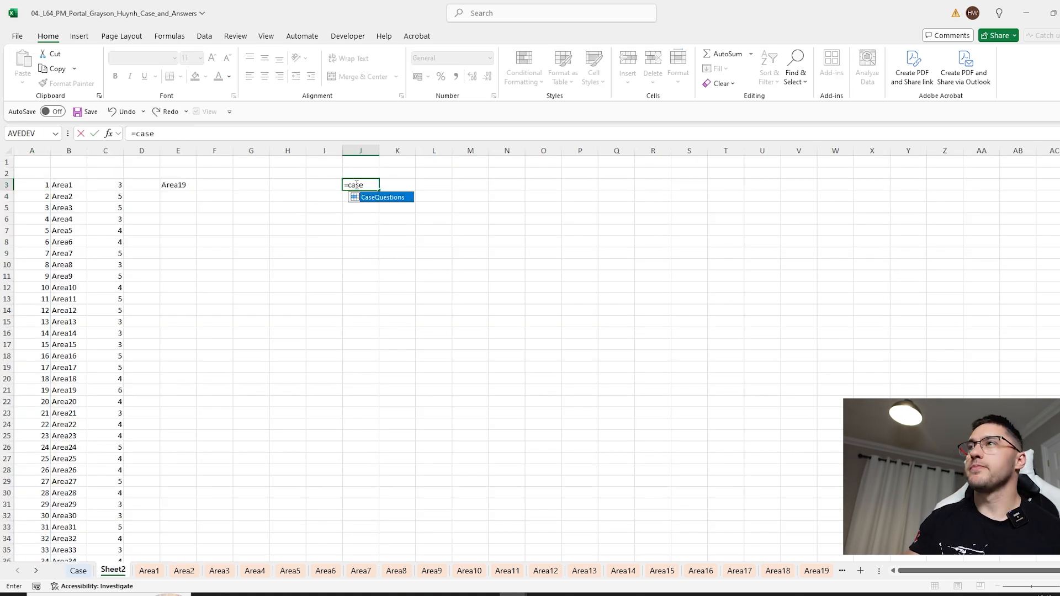
{"action": "key", "text": "Tab"}
{"action": "key", "text": "Return"}
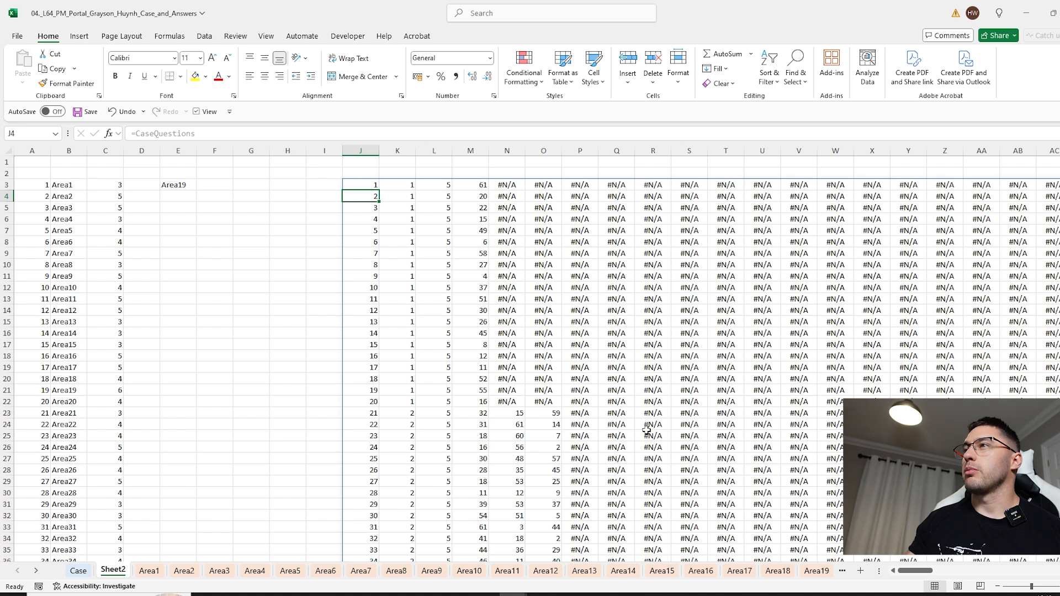
Try counting the most frequent values by changing the J3 formula to =MostOf(CaseQuestions)
{"action": "left_click_drag", "start_coordinate": [498, 186], "coordinate": [783, 402]}
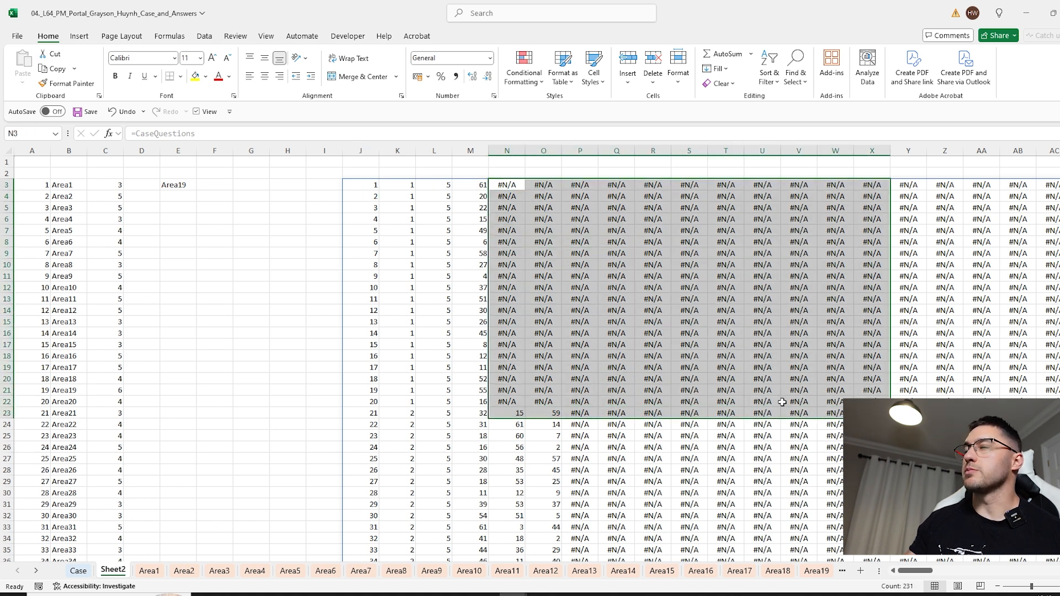
{"action": "left_click", "coordinate": [359, 184]}
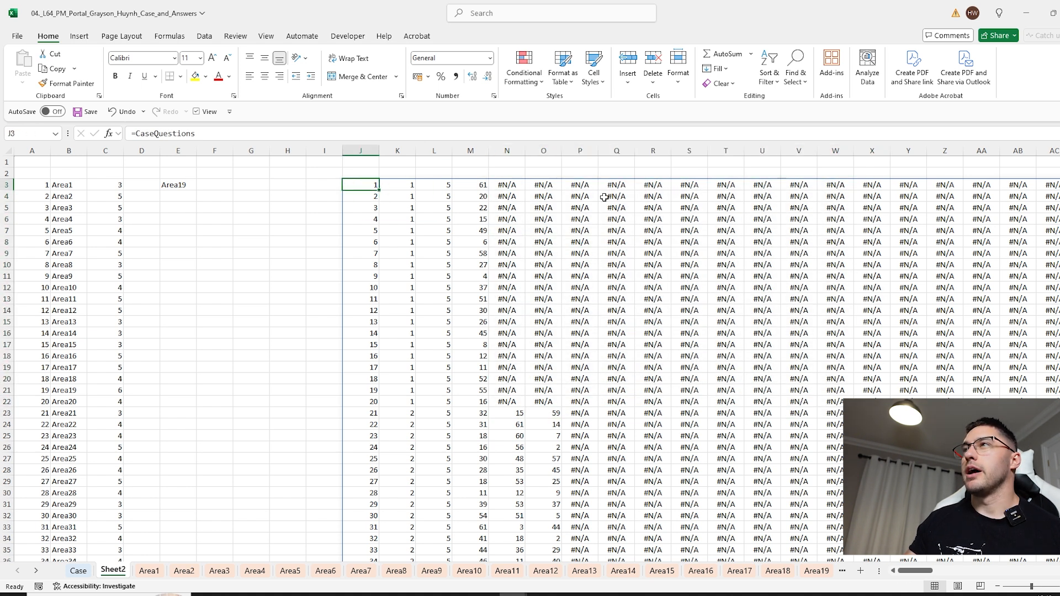
{"action": "left_click", "coordinate": [136, 133]}
{"action": "type", "text": "most"}
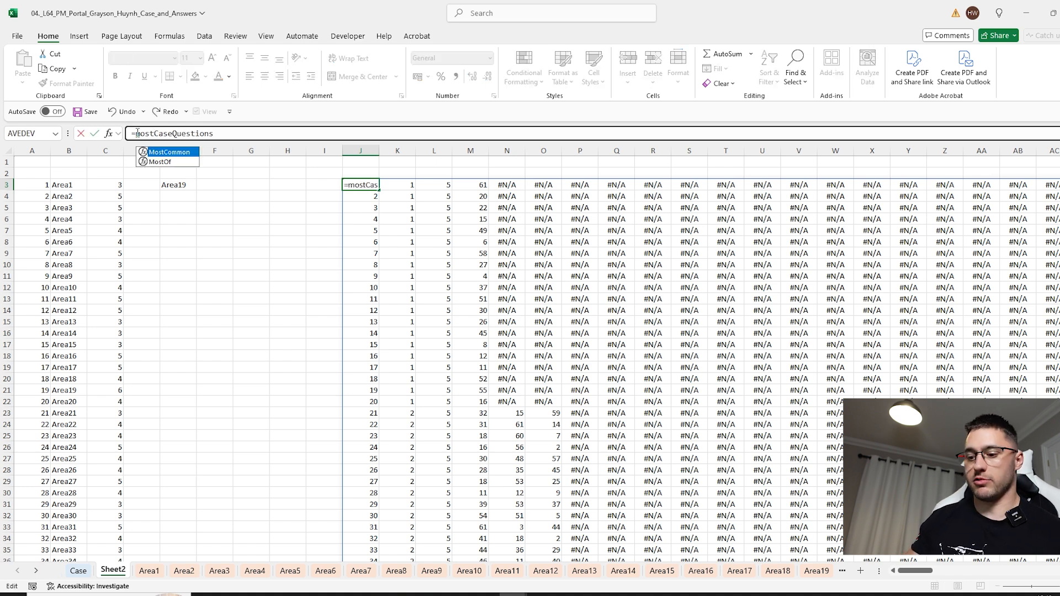
{"action": "key", "text": "Down"}
{"action": "key", "text": "Tab"}
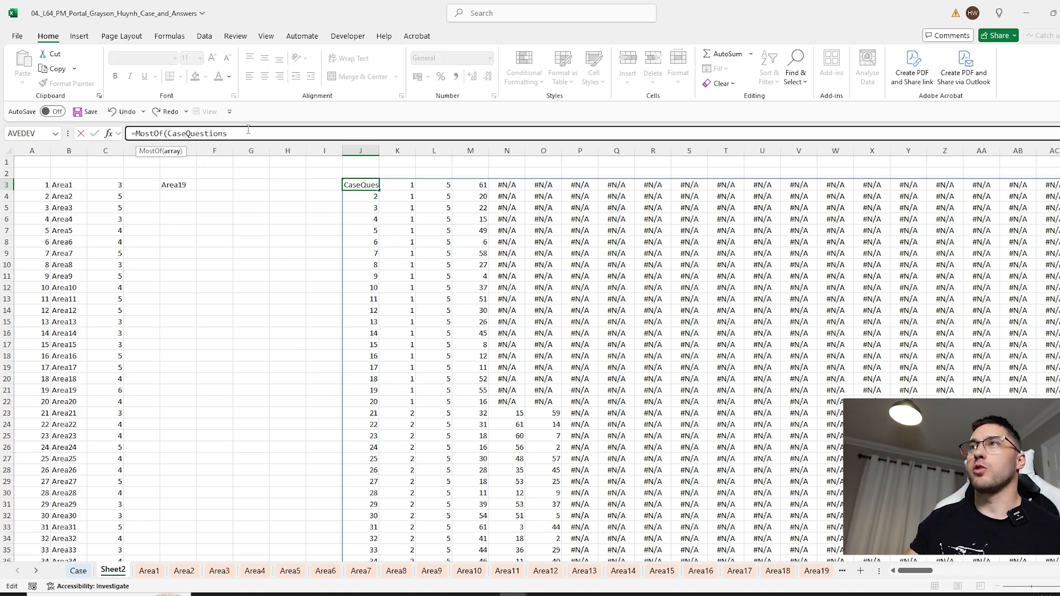
{"action": "type", "text": ")"}
{"action": "key", "text": "Return"}
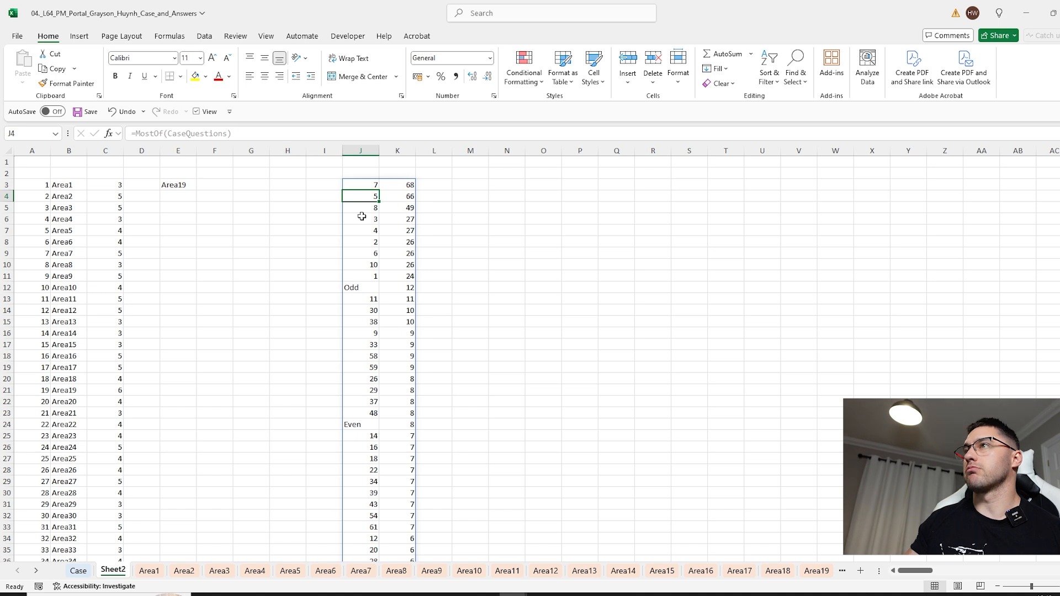
Review the MostOf formula in J3 and undo it, restoring =CaseQuestions
{"action": "left_click", "coordinate": [363, 186]}
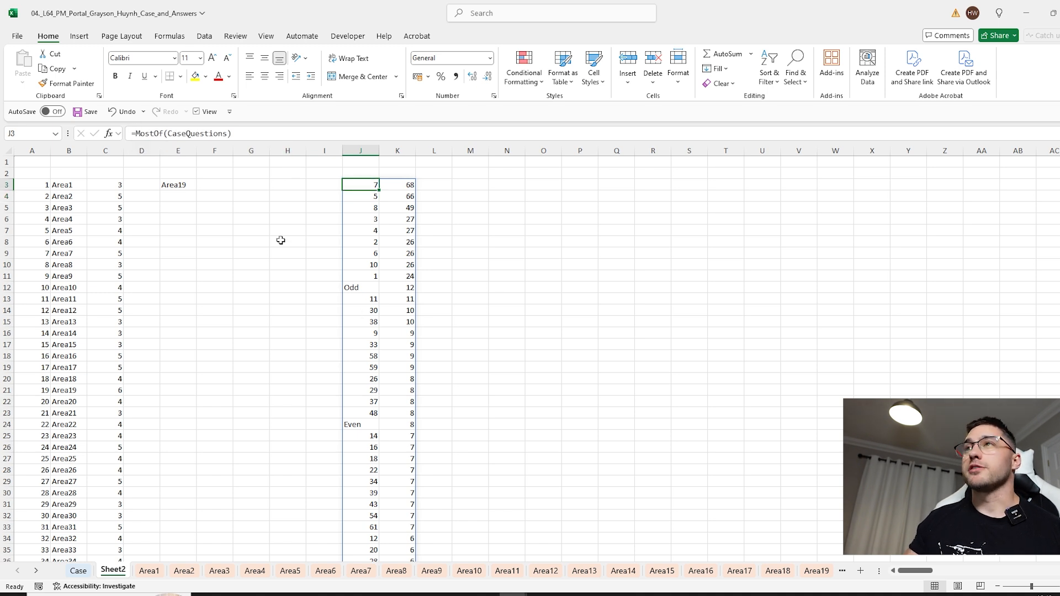
{"action": "left_click", "coordinate": [253, 137]}
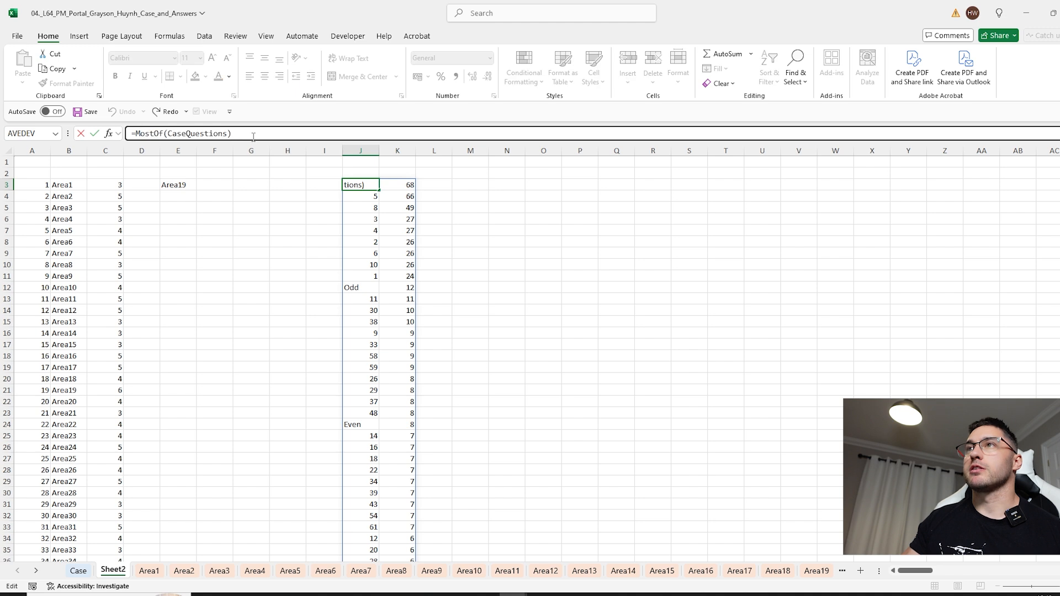
{"action": "key", "text": "ctrl+Return"}
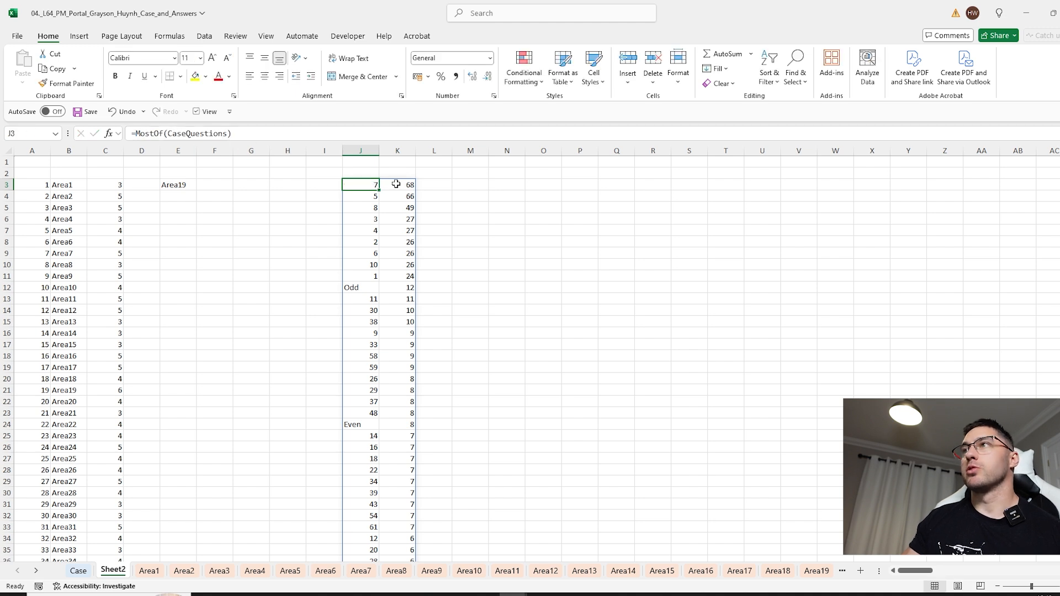
{"action": "left_click", "coordinate": [389, 186]}
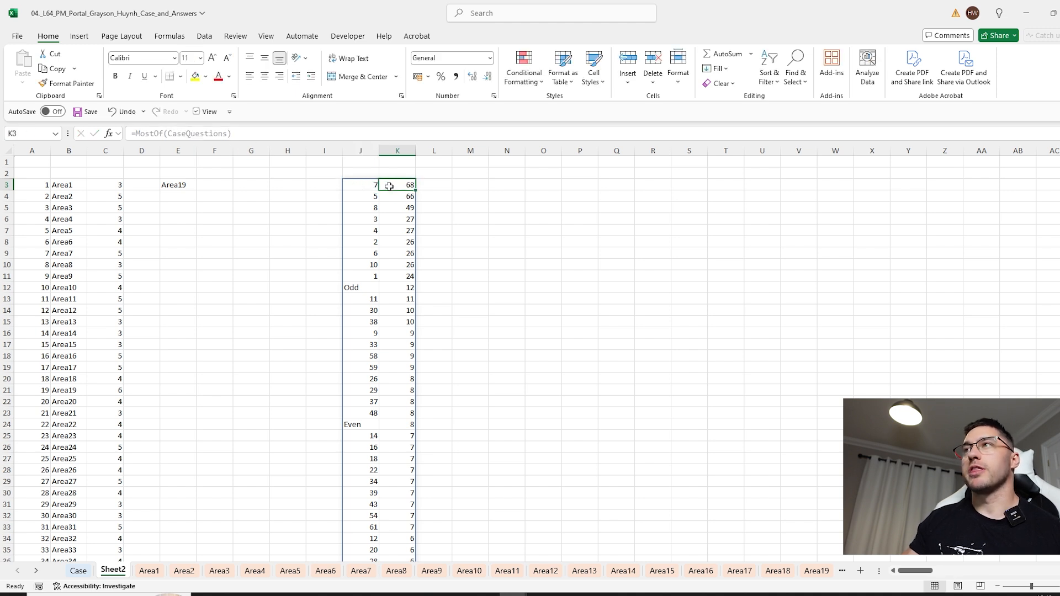
{"action": "left_click", "coordinate": [137, 134]}
{"action": "left_click", "coordinate": [353, 186]}
{"action": "left_click", "coordinate": [187, 134]}
{"action": "key", "text": "Escape"}
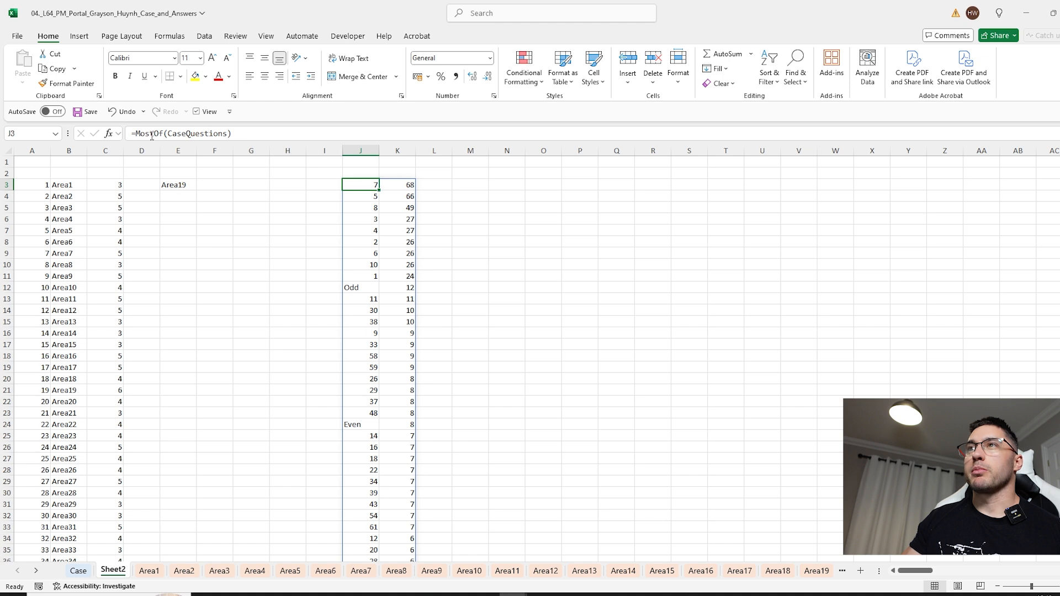
{"action": "key", "text": "ctrl+z"}
{"action": "key", "text": "ctrl+z"}
{"action": "key", "text": "ctrl+z"}
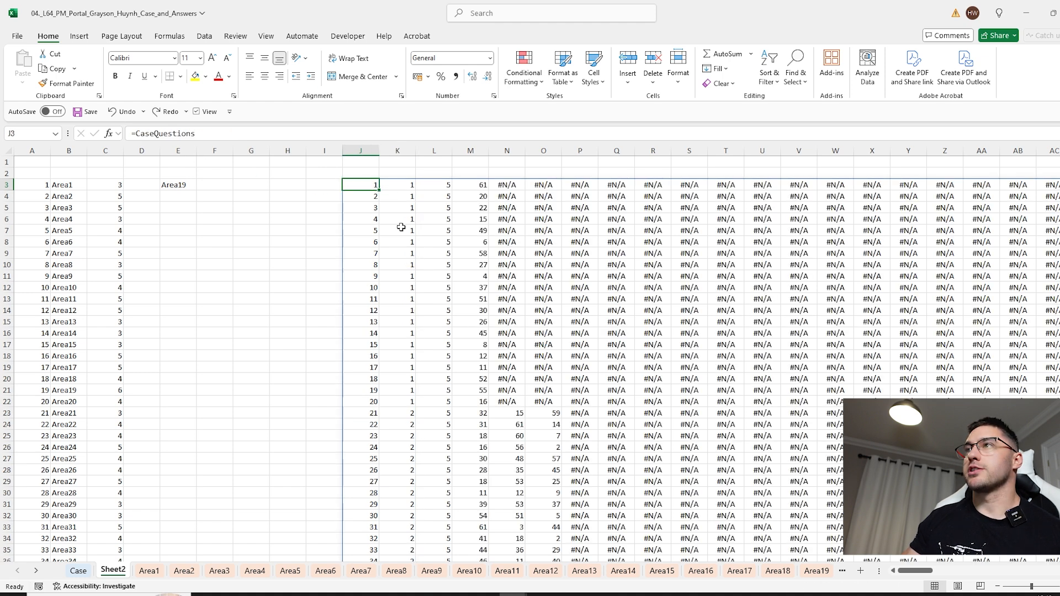
Check the non-area columns J:L and convert the whole CaseQuestions spill from J3 to static values
{"action": "left_click_drag", "start_coordinate": [362, 146], "coordinate": [442, 150]}
{"action": "scroll", "coordinate": [464, 303], "scroll_direction": "down", "scroll_amount": 14}
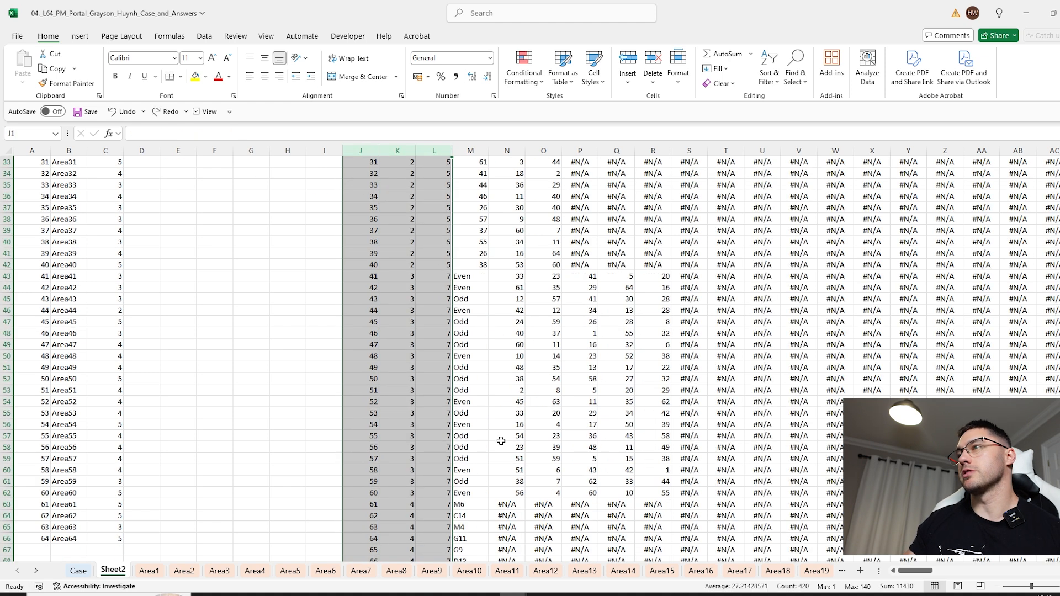
{"action": "scroll", "coordinate": [439, 340], "scroll_direction": "up", "scroll_amount": 15}
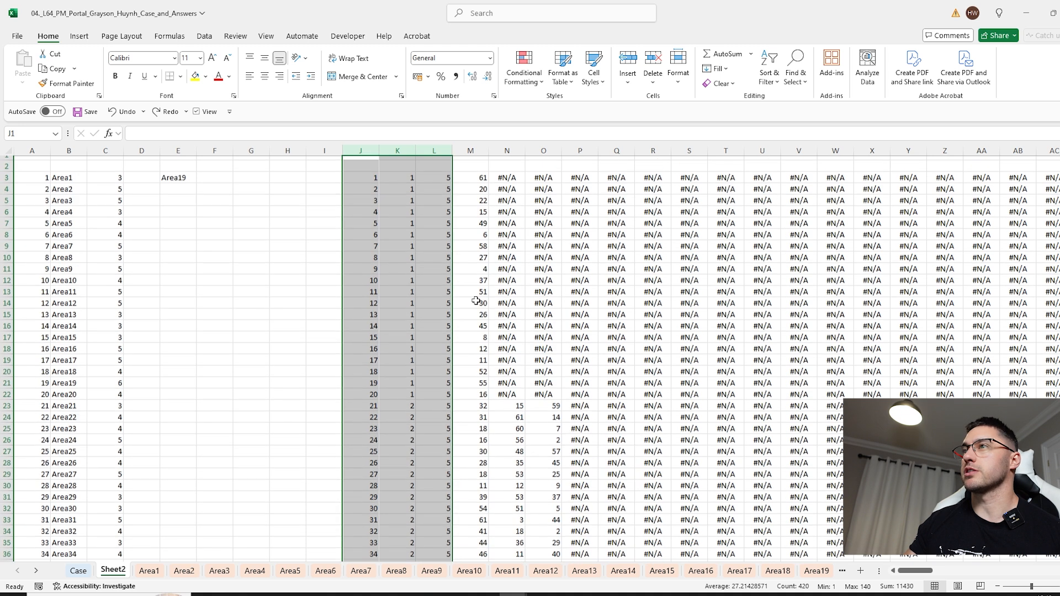
{"action": "left_click_drag", "start_coordinate": [429, 187], "coordinate": [462, 308]}
{"action": "left_click", "coordinate": [355, 184]}
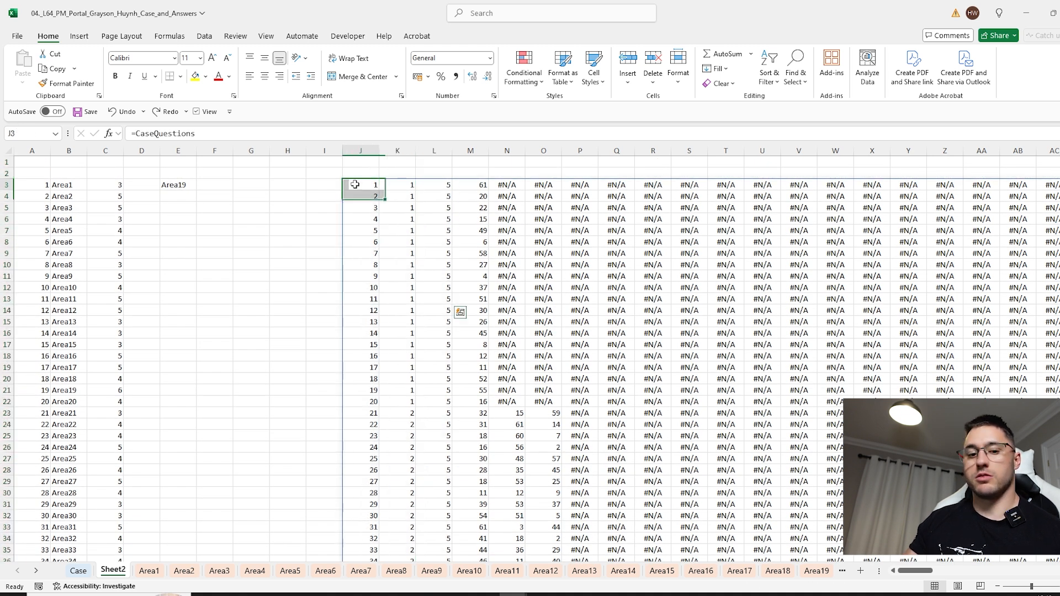
{"action": "key", "text": "ctrl+shift+End"}
{"action": "key", "text": "ctrl+c"}
{"action": "key", "text": "ctrl+shift+v"}
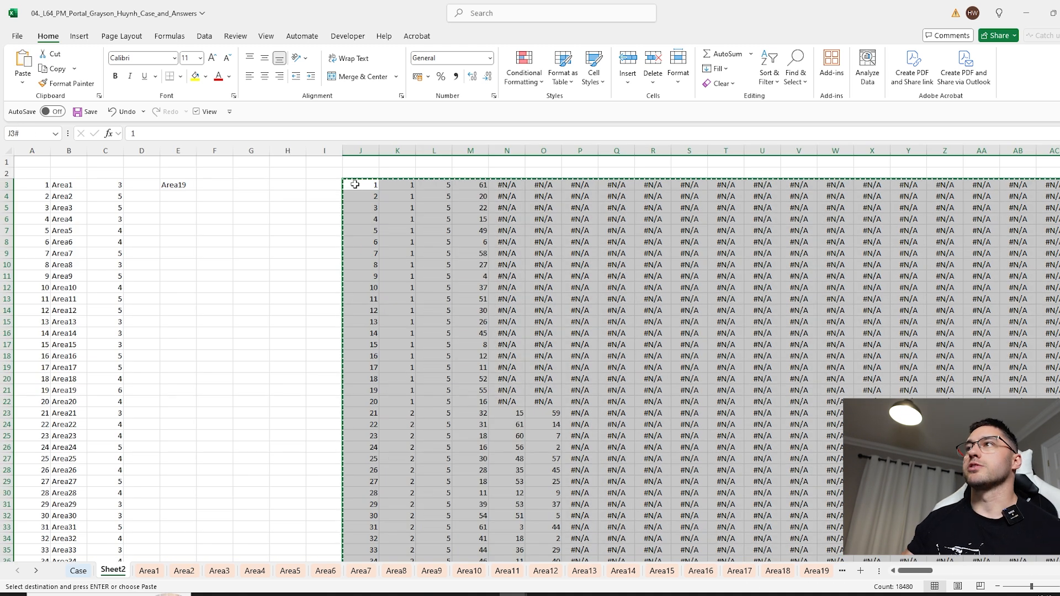
Delete columns J:L from Sheet2 so that only the area numbers remain, starting in J3
{"action": "left_click_drag", "start_coordinate": [439, 148], "coordinate": [360, 149]}
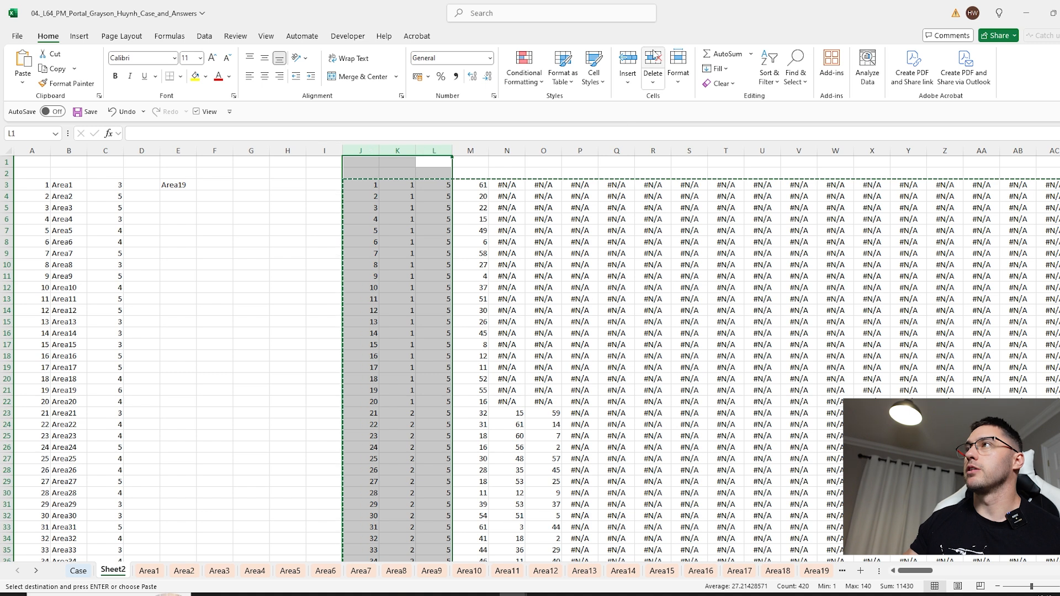
{"action": "key", "text": "ctrl+minus"}
{"action": "left_click", "coordinate": [370, 184]}
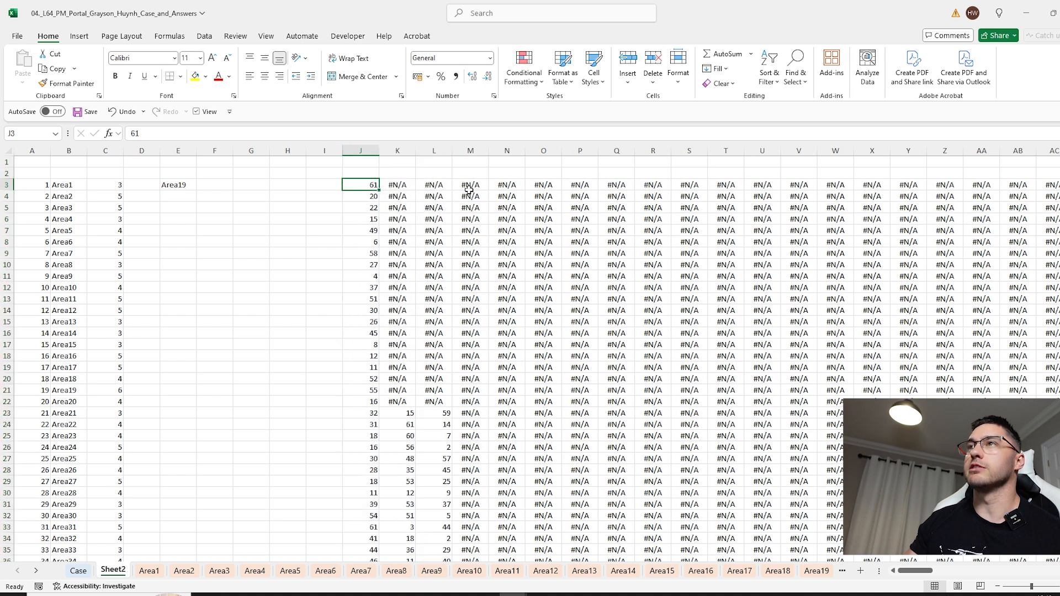
{"action": "left_click", "coordinate": [151, 133]}
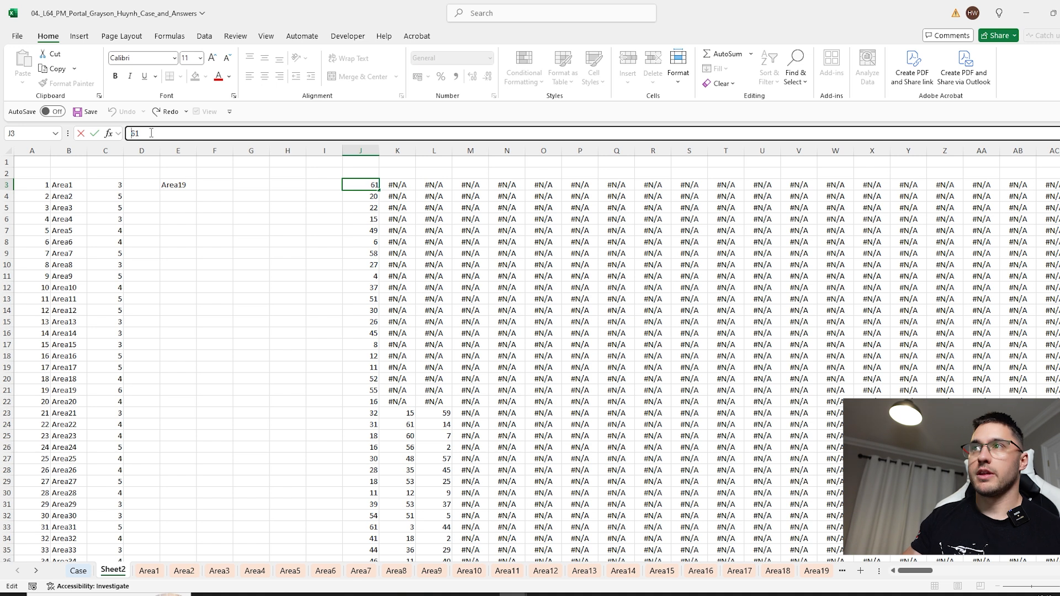
{"action": "key", "text": "Escape"}
Rank the most frequent area values by entering =MostOf(J3:EH142) in H3
{"action": "key", "text": "Left"}
{"action": "key", "text": "Left"}
{"action": "type", "text": "="}
{"action": "key", "text": "BackSpace"}
{"action": "type", "text": "=most"}
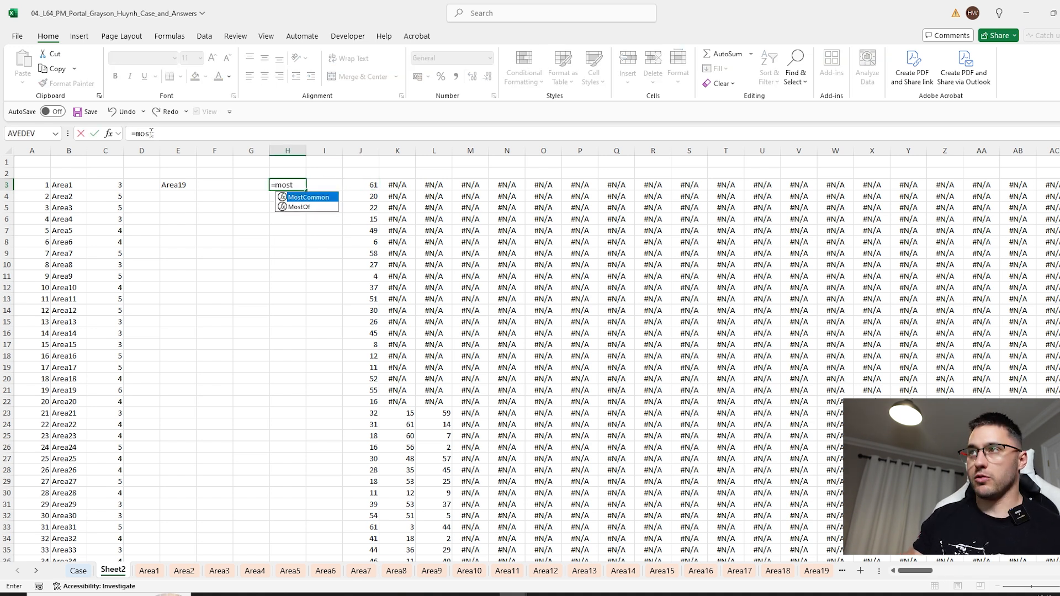
{"action": "key", "text": "Down"}
{"action": "key", "text": "Tab"}
{"action": "left_click", "coordinate": [348, 185]}
{"action": "key", "text": "ctrl+shift+Down"}
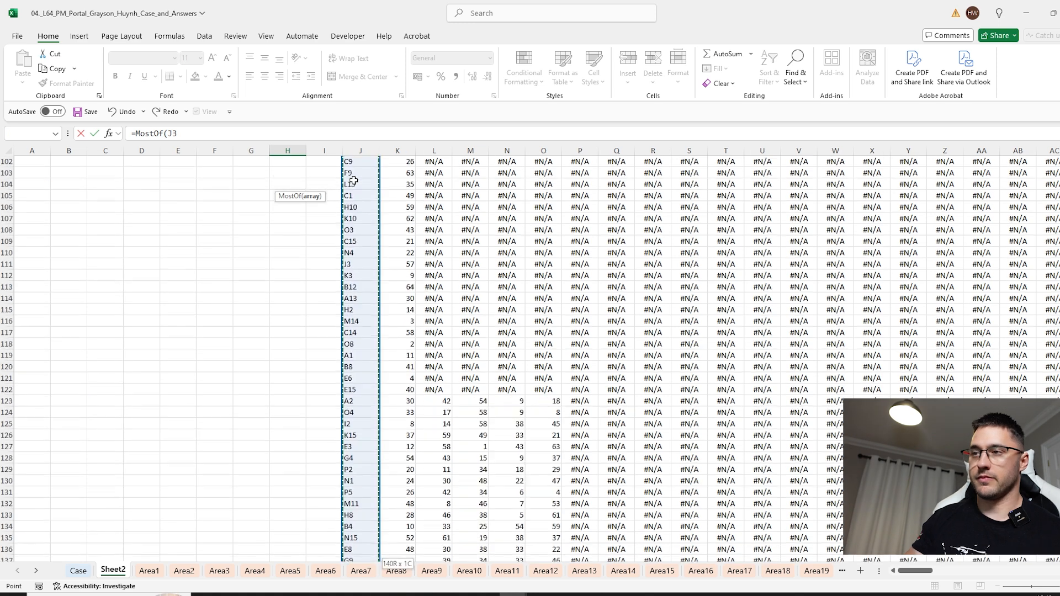
{"action": "key", "text": "ctrl+shift+Right"}
{"action": "key", "text": "Return"}
{"action": "scroll", "coordinate": [484, 483], "scroll_direction": "up", "scroll_amount": 1}
{"action": "scroll", "coordinate": [658, 495], "scroll_direction": "left", "scroll_amount": 3}
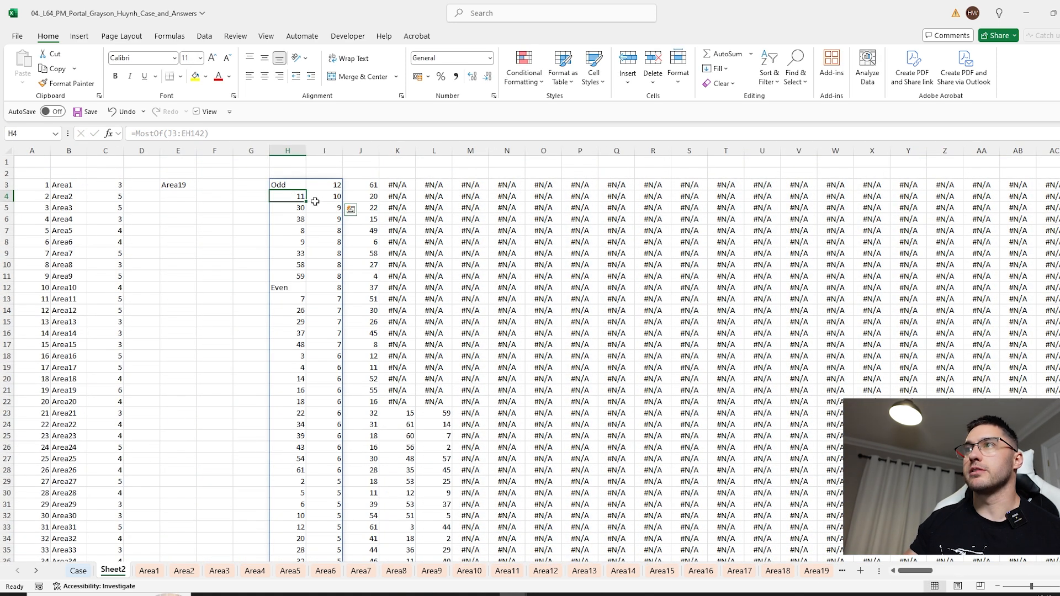
Enter Area11 as the Bonus 2 answer in E29 of the Case sheet
{"action": "left_click", "coordinate": [78, 571]}
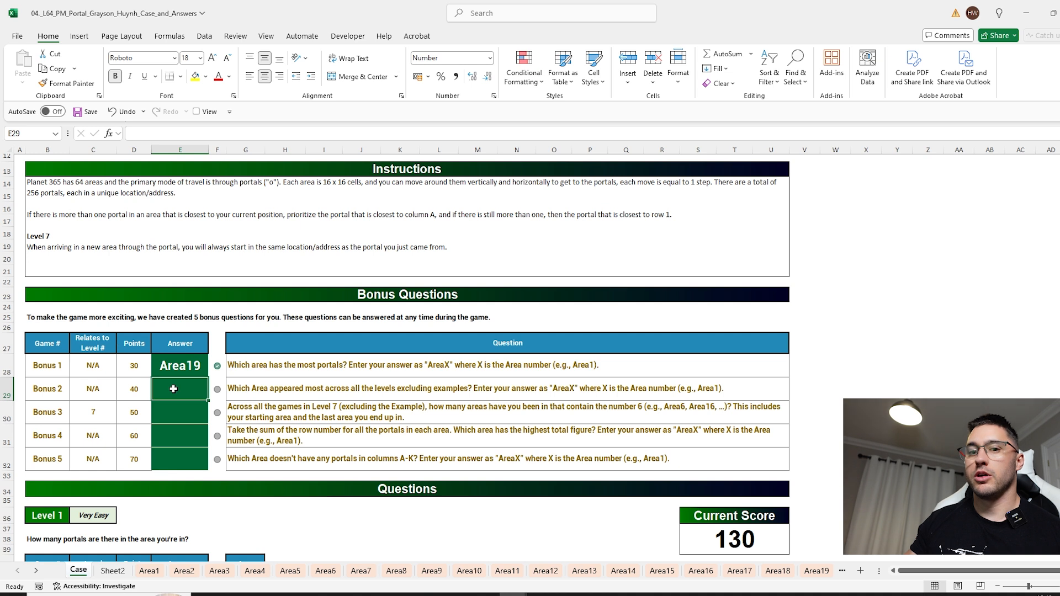
{"action": "type", "text": "Area11"}
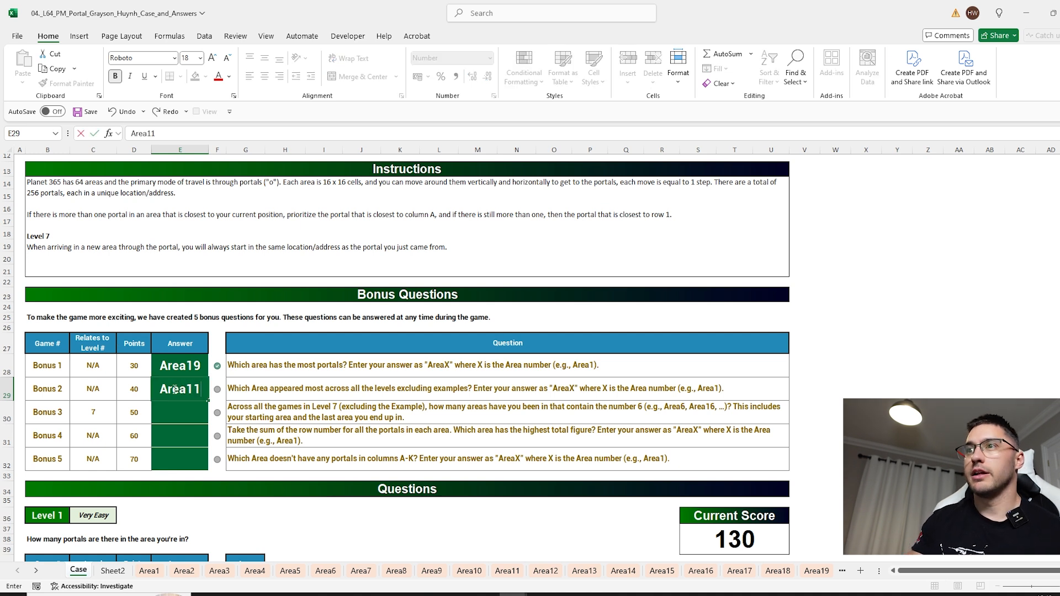
{"action": "key", "text": "Return"}
Read the Bonus 3 question and enter =SEARCH(6,H227:L246) in M227 beside the Level 7 games
{"action": "scroll", "coordinate": [273, 399], "scroll_direction": "down", "scroll_amount": 2}
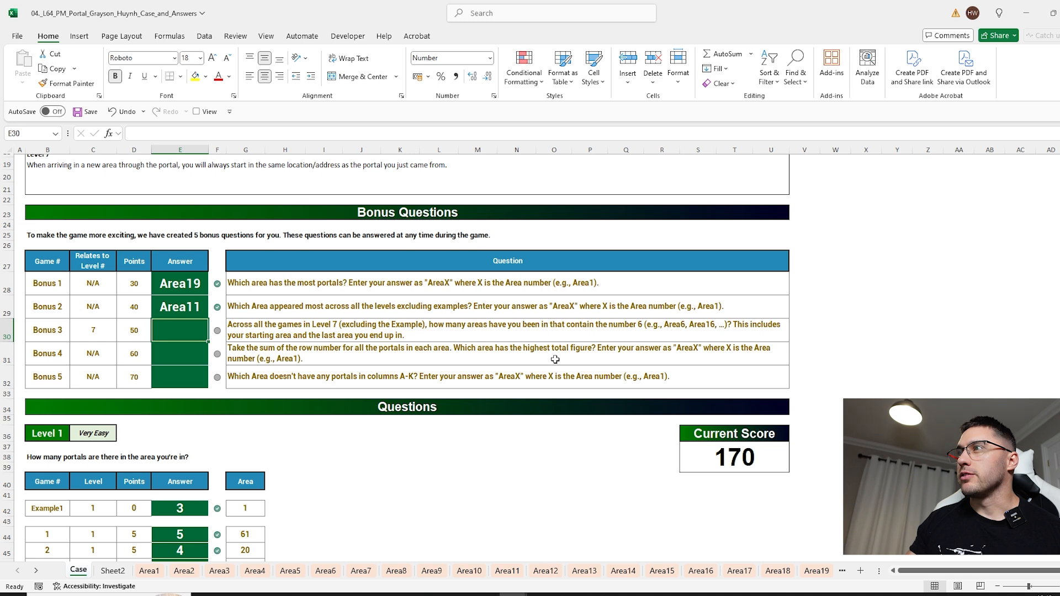
{"action": "left_click", "coordinate": [258, 329]}
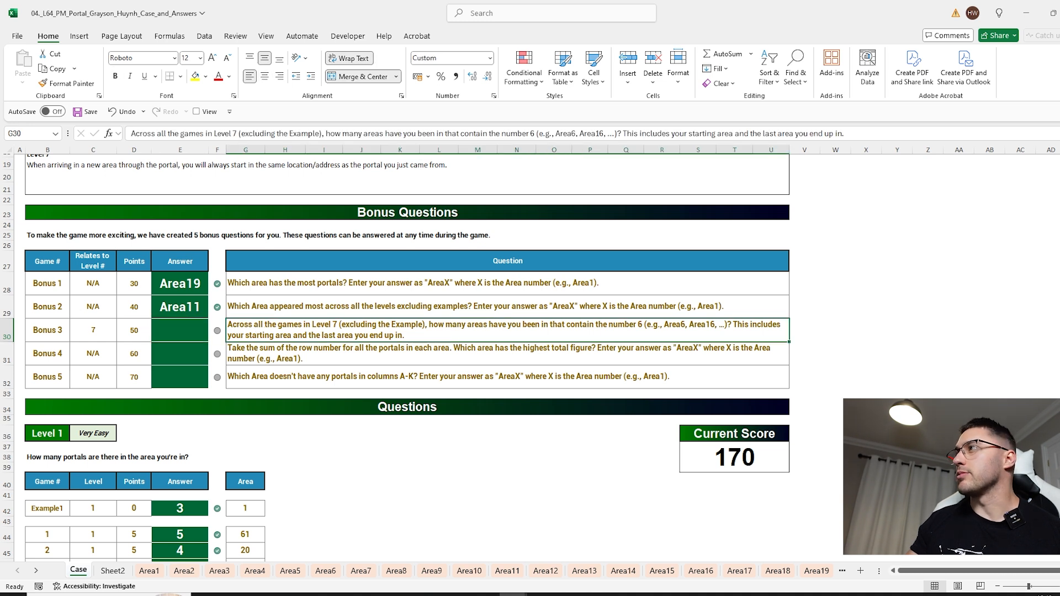
{"action": "scroll", "coordinate": [408, 359], "scroll_direction": "down", "scroll_amount": 20}
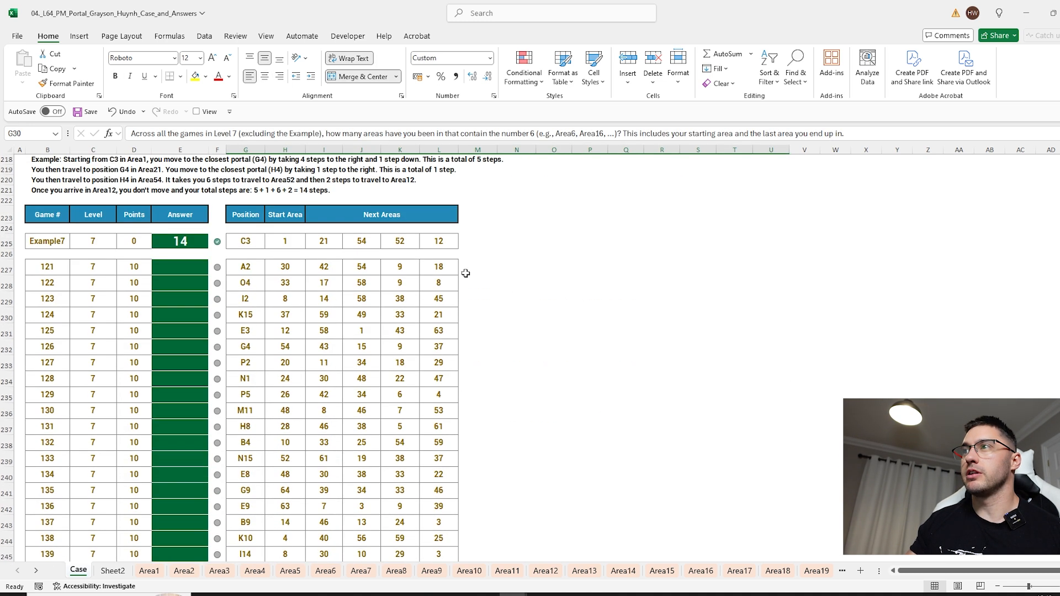
{"action": "left_click", "coordinate": [466, 273]}
{"action": "type", "text": "=searc"}
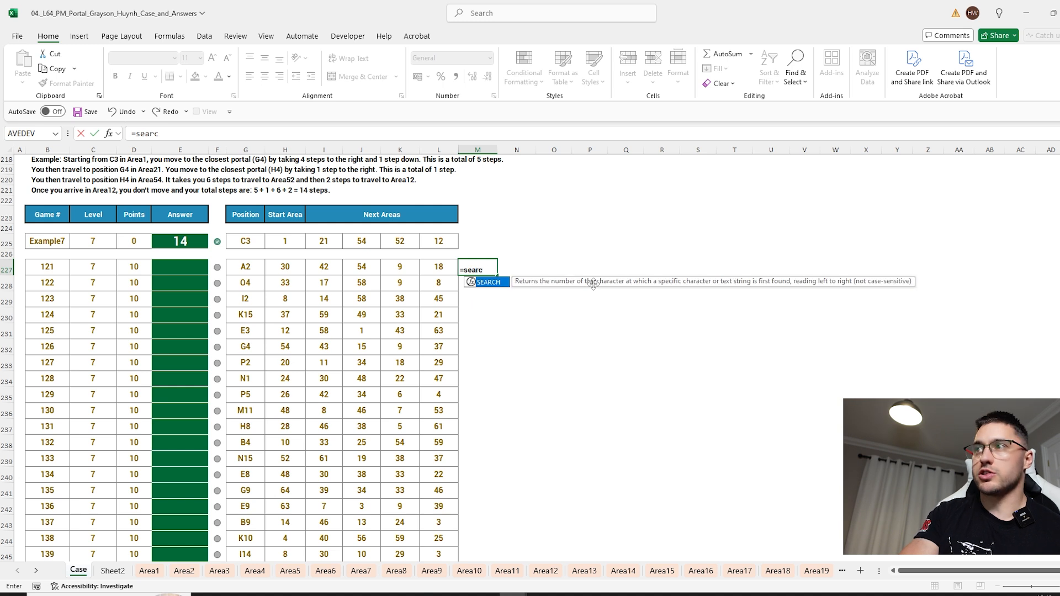
{"action": "type", "text": "h(6,"}
{"action": "left_click", "coordinate": [441, 265]}
{"action": "key", "text": "ctrl+shift+Left"}
{"action": "key", "text": "ctrl+shift+Down"}
{"action": "key", "text": "shift+Right"}
{"action": "key", "text": "shift+Right"}
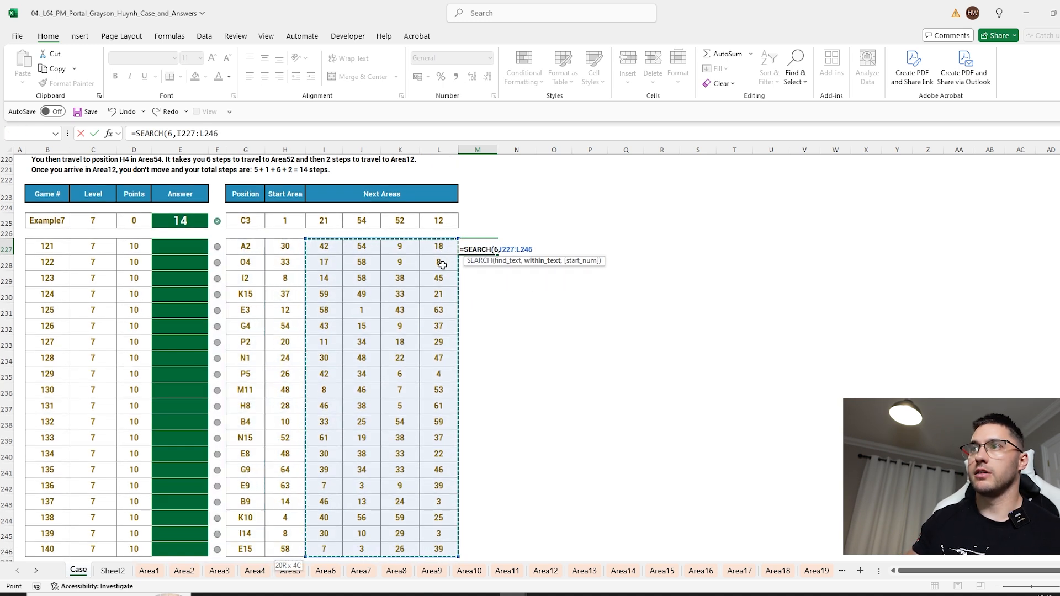
{"action": "key", "text": "Return"}
Turn the M227 search results into ones and zeros with =--(ISNUMBER((SEARCH(6,H227:L246)))), accepting the suggested bracket correction
{"action": "key", "text": "Up"}
{"action": "left_click", "coordinate": [136, 135]}
{"action": "type", "text": "--(ISNUMBER("}
{"action": "type", "text": "("}
{"action": "type", "text": "))"}
{"action": "key", "text": "Return"}
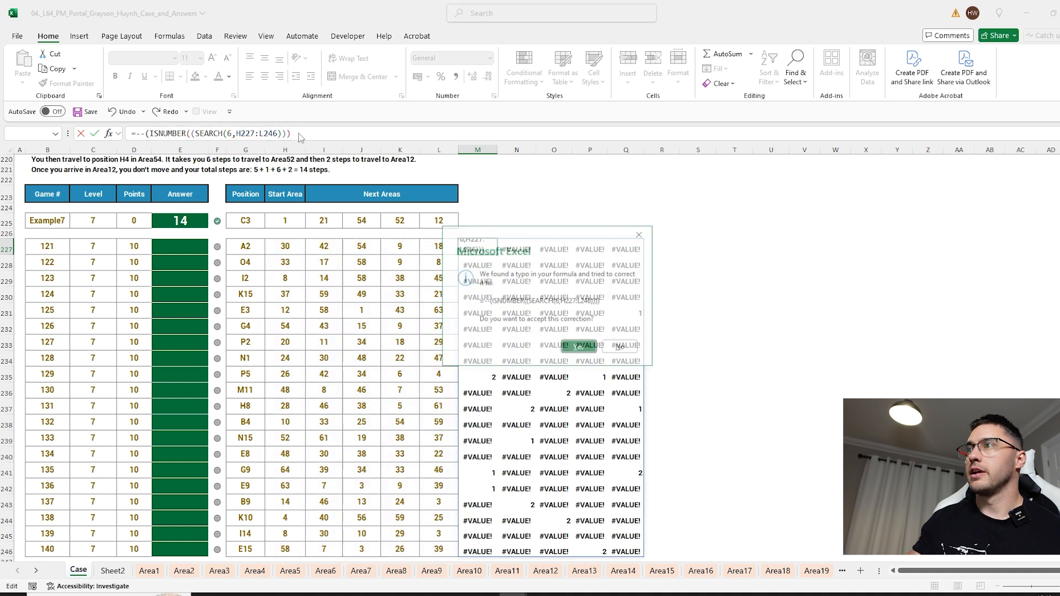
{"action": "left_click", "coordinate": [579, 347]}
Select the whole result block M227:Q246 to total its flags and clear it
{"action": "left_click", "coordinate": [486, 251]}
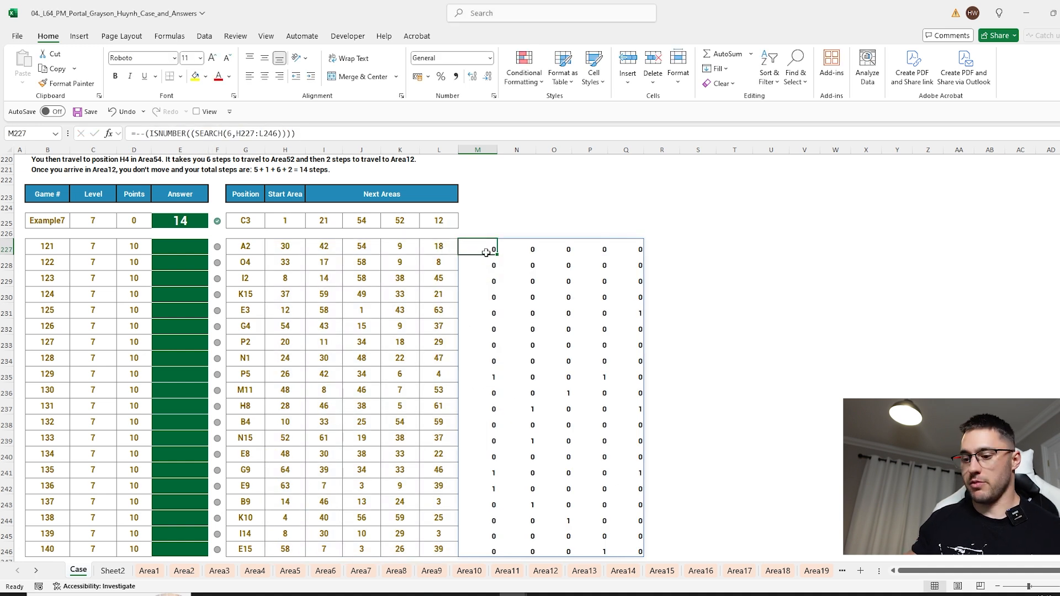
{"action": "key", "text": "ctrl+shift+Down"}
{"action": "key", "text": "ctrl+shift+Right"}
{"action": "key", "text": "Delete"}
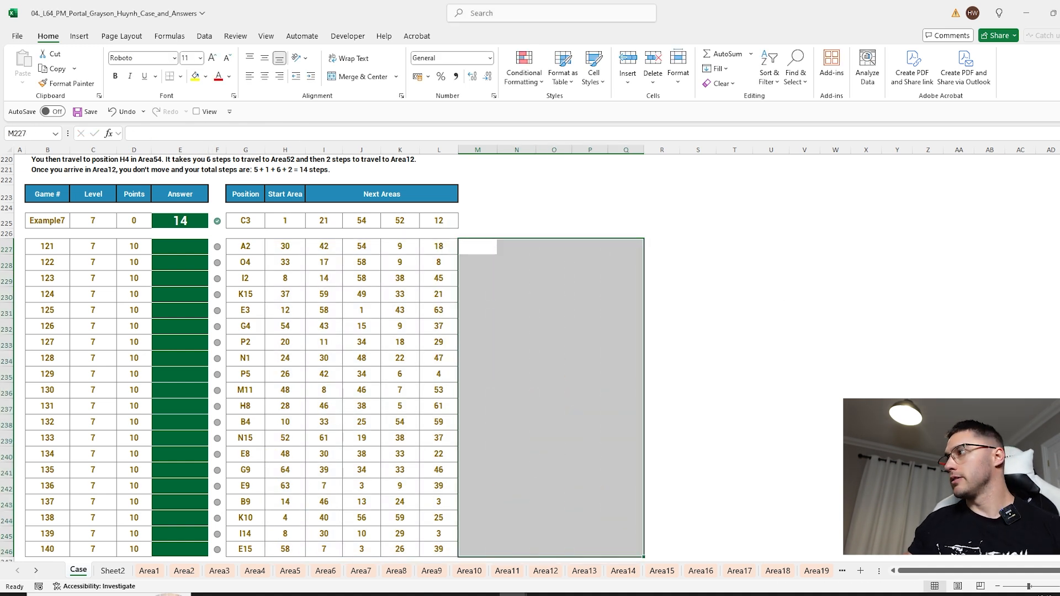
Enter 13 as the Bonus 3 answer in E30
{"action": "scroll", "coordinate": [387, 359], "scroll_direction": "up", "scroll_amount": 20}
{"action": "scroll", "coordinate": [188, 396], "scroll_direction": "down", "scroll_amount": 5}
{"action": "left_click", "coordinate": [180, 368]}
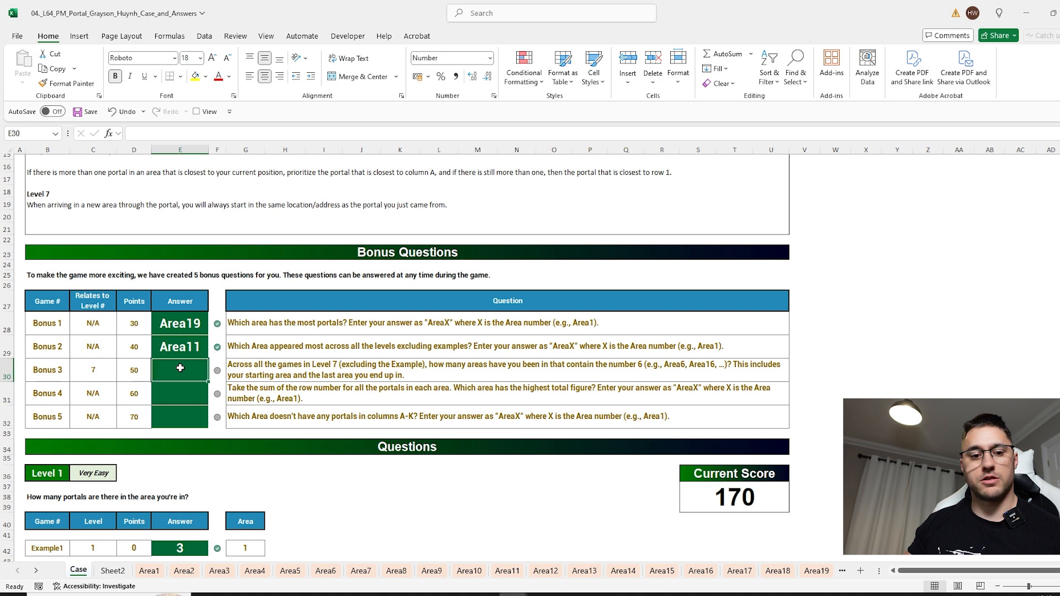
{"action": "type", "text": "13"}
{"action": "key", "text": "Return"}
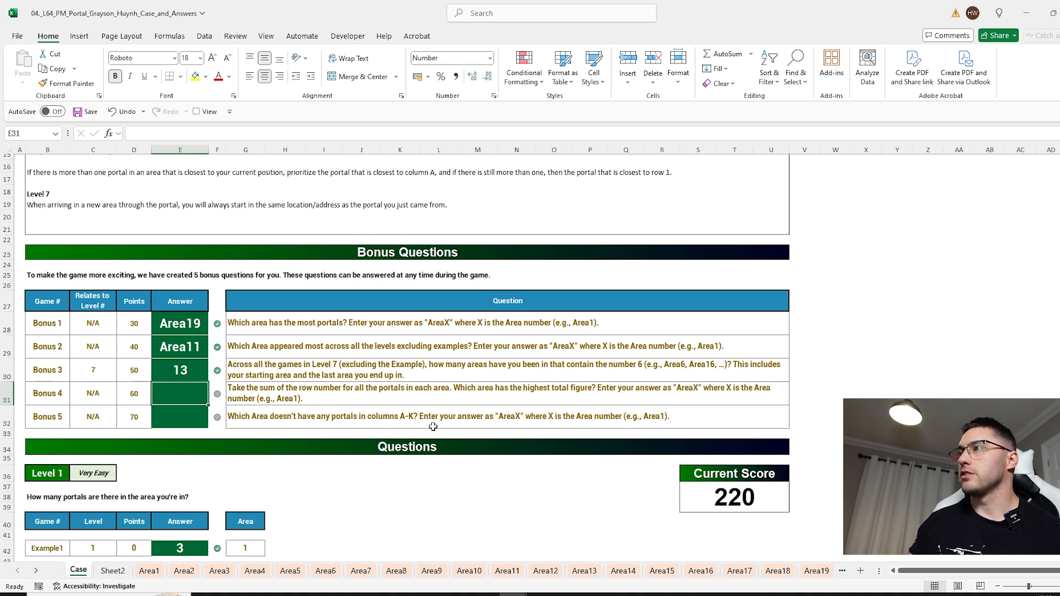
On Sheet2, clear the portal counts from C4 downward and all contents from column E onward
{"action": "left_click", "coordinate": [113, 570]}
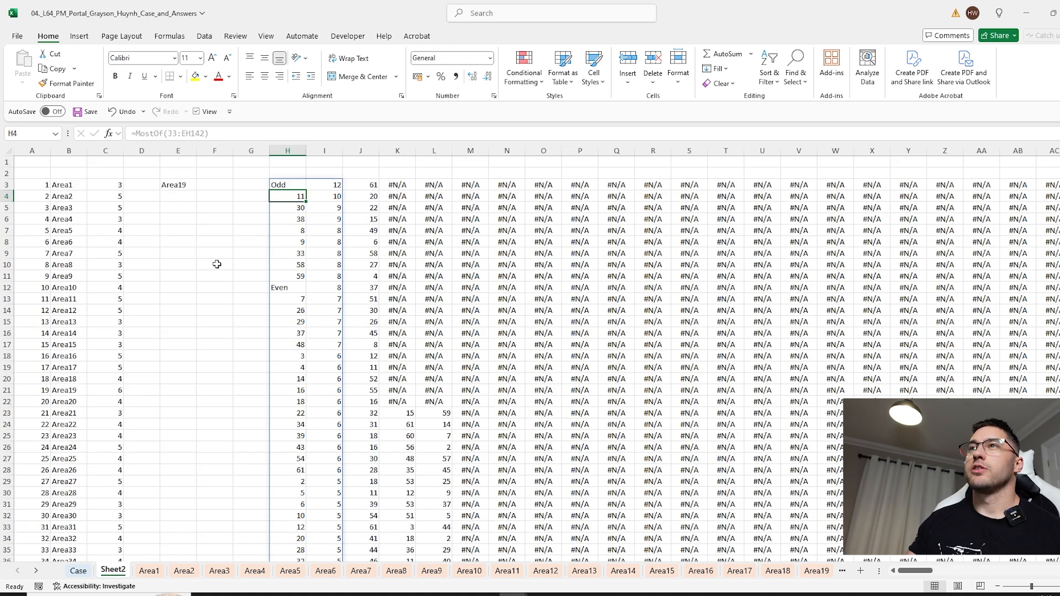
{"action": "left_click", "coordinate": [77, 189]}
{"action": "left_click", "coordinate": [108, 185]}
{"action": "left_click", "coordinate": [110, 199]}
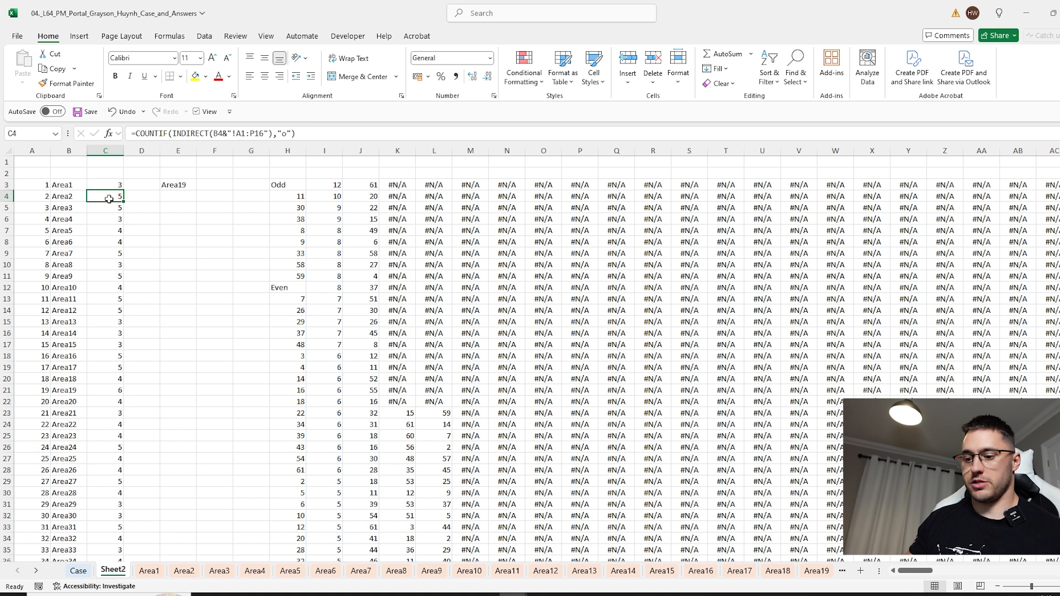
{"action": "key", "text": "ctrl+shift+Down"}
{"action": "key", "text": "Delete"}
{"action": "scroll", "coordinate": [109, 200], "scroll_direction": "up", "scroll_amount": 11}
{"action": "left_click_drag", "start_coordinate": [180, 150], "coordinate": [1058, 152]}
{"action": "key", "text": "Delete"}
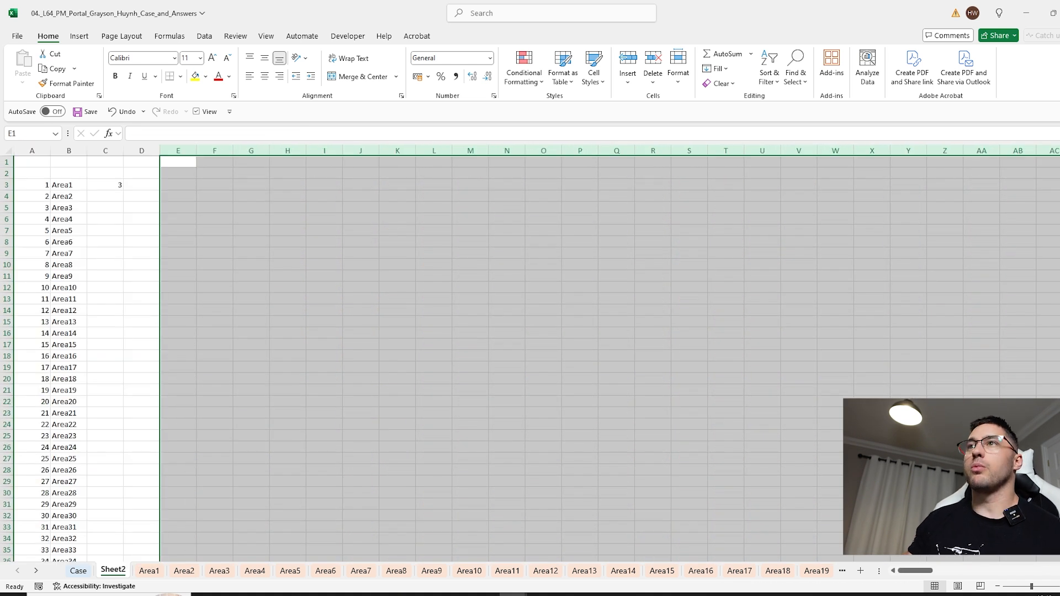
Strip the COUNTIF from the C3 formula so it returns the full area grid with =INDIRECT(B3&"!A1:P16")
{"action": "left_click", "coordinate": [109, 185]}
{"action": "left_click_drag", "start_coordinate": [173, 133], "coordinate": [139, 131]}
{"action": "key", "text": "BackSpace"}
{"action": "left_click", "coordinate": [293, 134]}
{"action": "key", "text": "BackSpace"}
{"action": "key", "text": "BackSpace"}
{"action": "key", "text": "BackSpace"}
{"action": "key", "text": "Return"}
{"action": "left_click", "coordinate": [109, 184]}
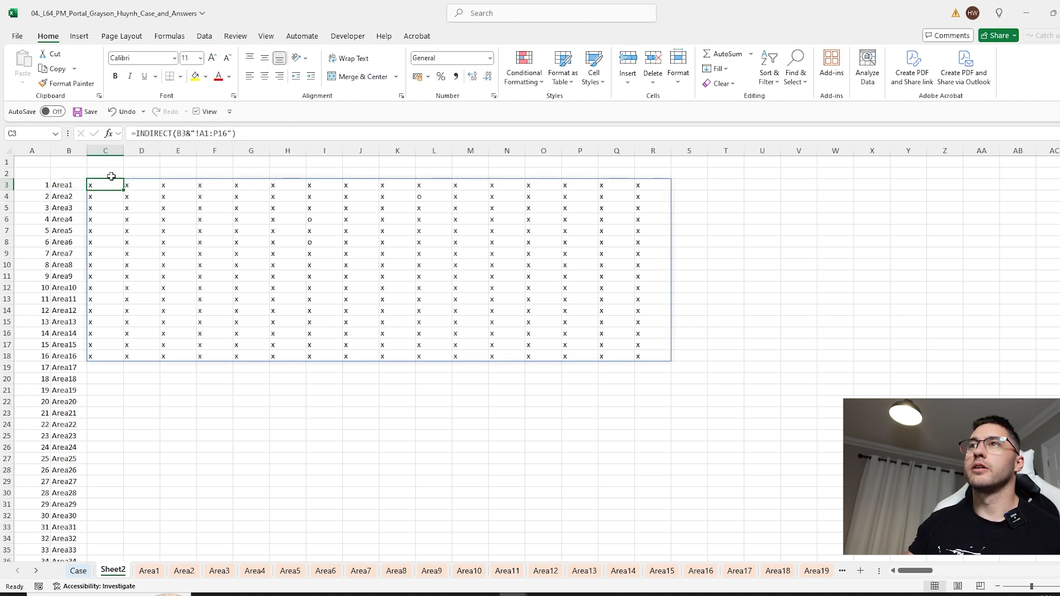
Move the grid formula from C3 to E3 and link E2 to the area name with =B3
{"action": "left_click_drag", "start_coordinate": [109, 181], "coordinate": [181, 184]}
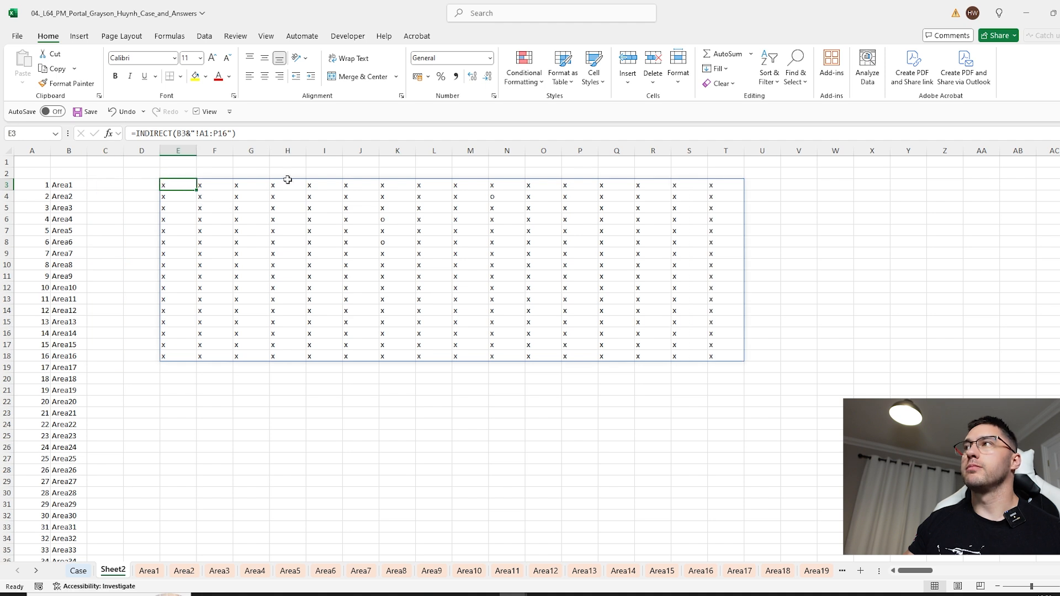
{"action": "left_click", "coordinate": [180, 171]}
{"action": "type", "text": "="}
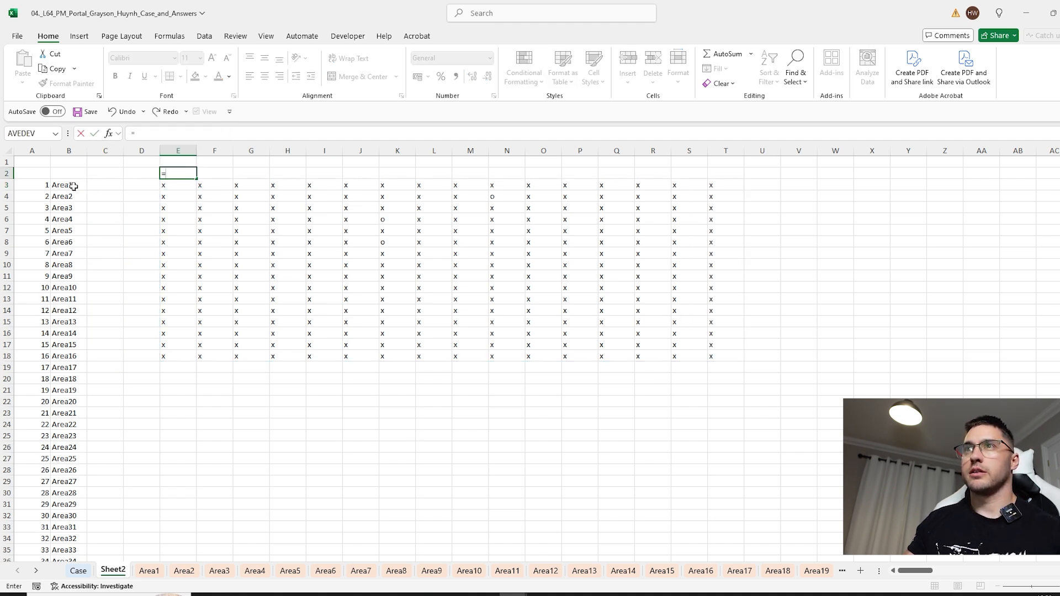
{"action": "left_click", "coordinate": [72, 187]}
{"action": "key", "text": "Return"}
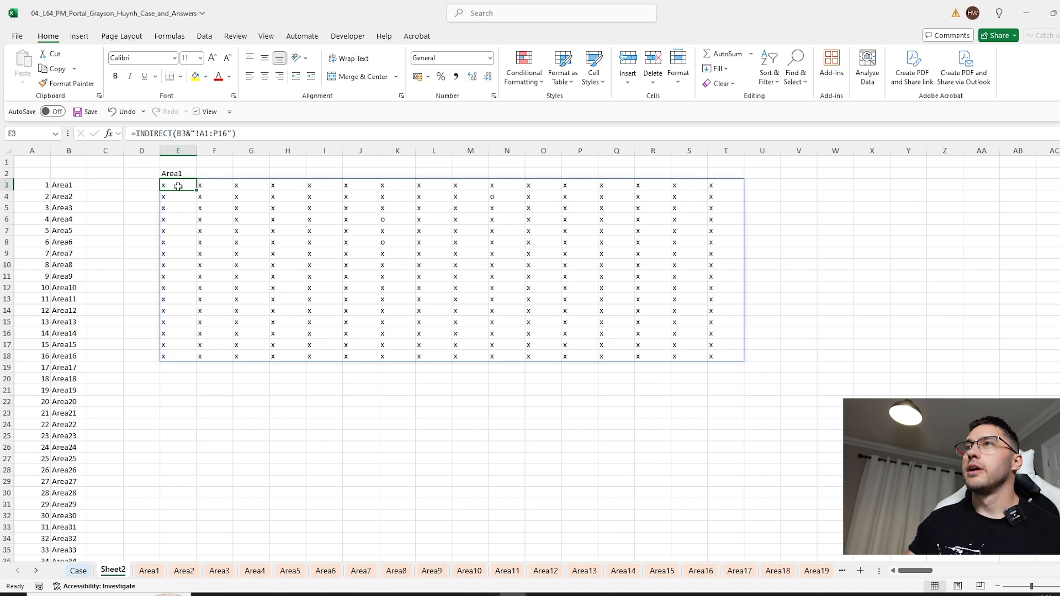
Number the grid's rows beside it by entering =SEQUENCE(16) in U3
{"action": "left_click", "coordinate": [759, 186]}
{"action": "type", "text": "=seq"}
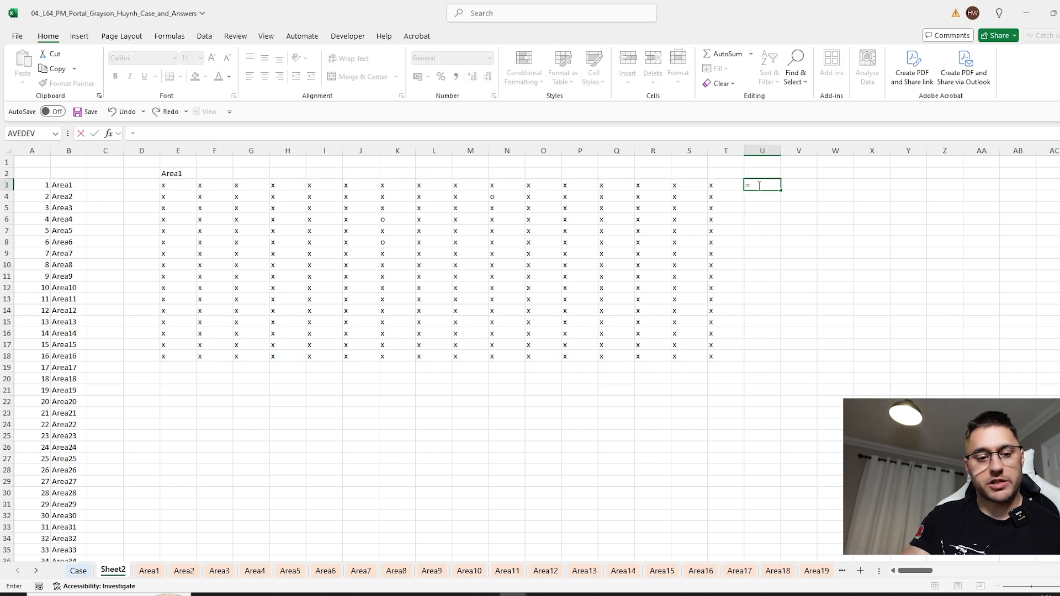
{"action": "key", "text": "Tab"}
{"action": "type", "text": "16"}
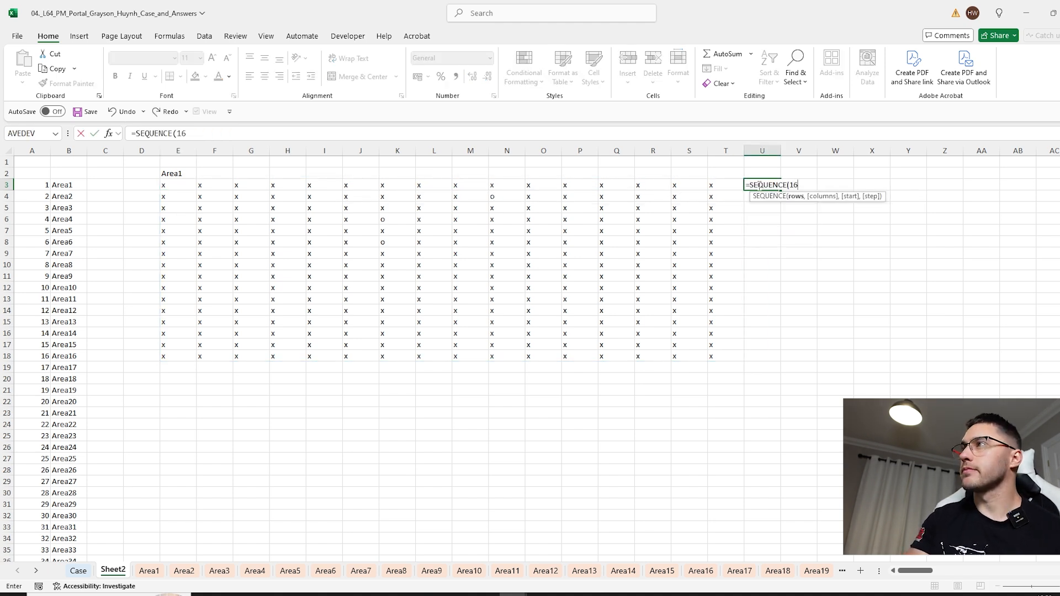
{"action": "key", "text": "Return"}
Count the portals in each grid row with =COUNTIF(E3:T3,"o") in V3, filled down to V18
{"action": "left_click", "coordinate": [802, 184]}
{"action": "type", "text": "=c"}
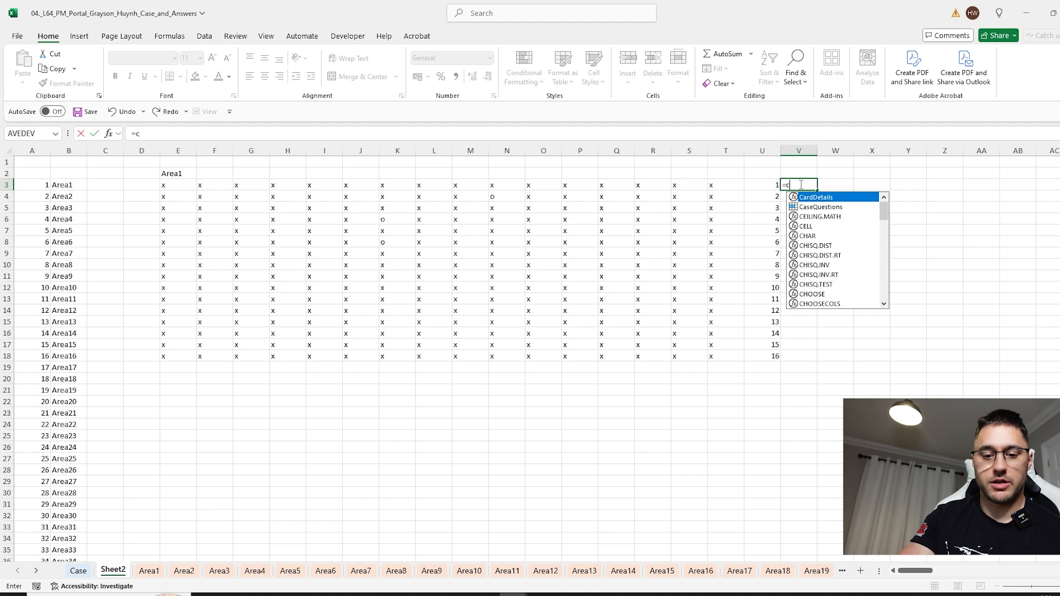
{"action": "type", "text": "ountif"}
{"action": "key", "text": "Tab"}
{"action": "left_click_drag", "start_coordinate": [711, 185], "coordinate": [184, 187]}
{"action": "type", "text": ",\""}
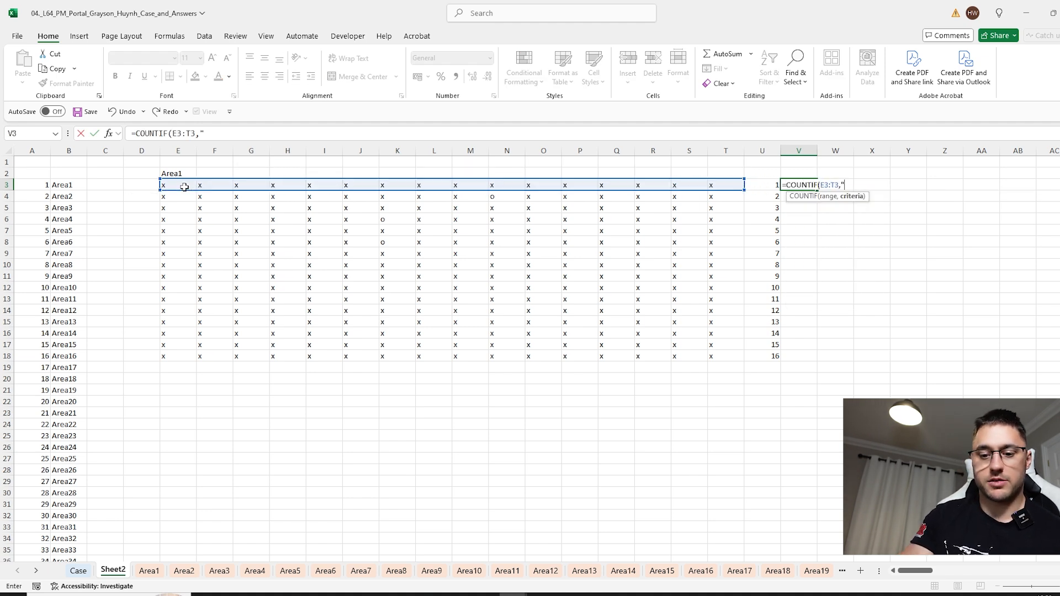
{"action": "type", "text": "o\")"}
{"action": "key", "text": "Return"}
{"action": "left_click", "coordinate": [796, 185]}
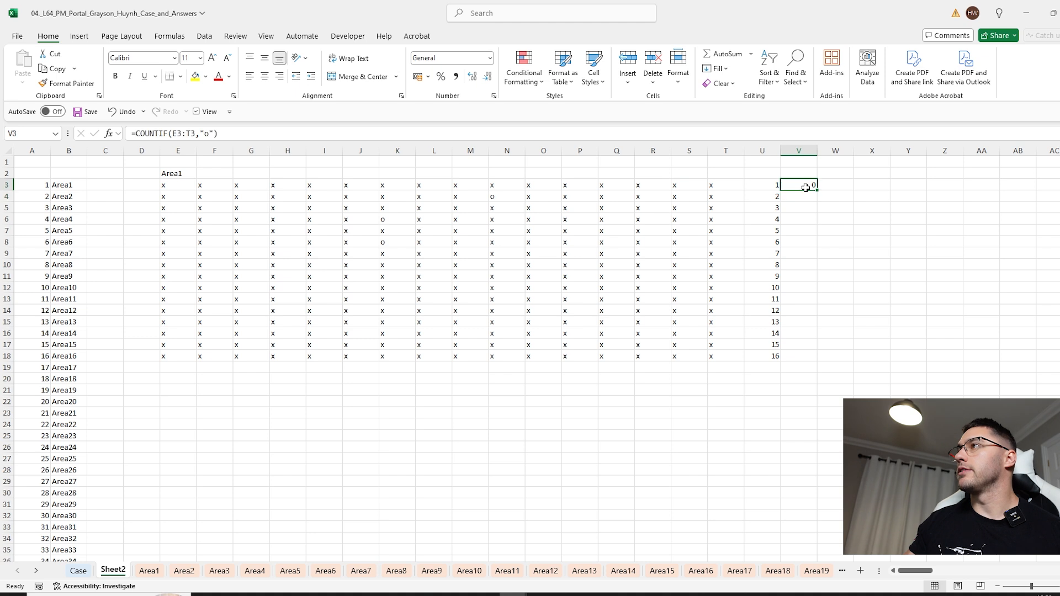
{"action": "double_click", "coordinate": [817, 190]}
Check the count for grid row 4, change V3 to =COUNTIF(E3:T3,"o")*U3, and fill it down to V18
{"action": "left_click_drag", "start_coordinate": [805, 219], "coordinate": [165, 220]}
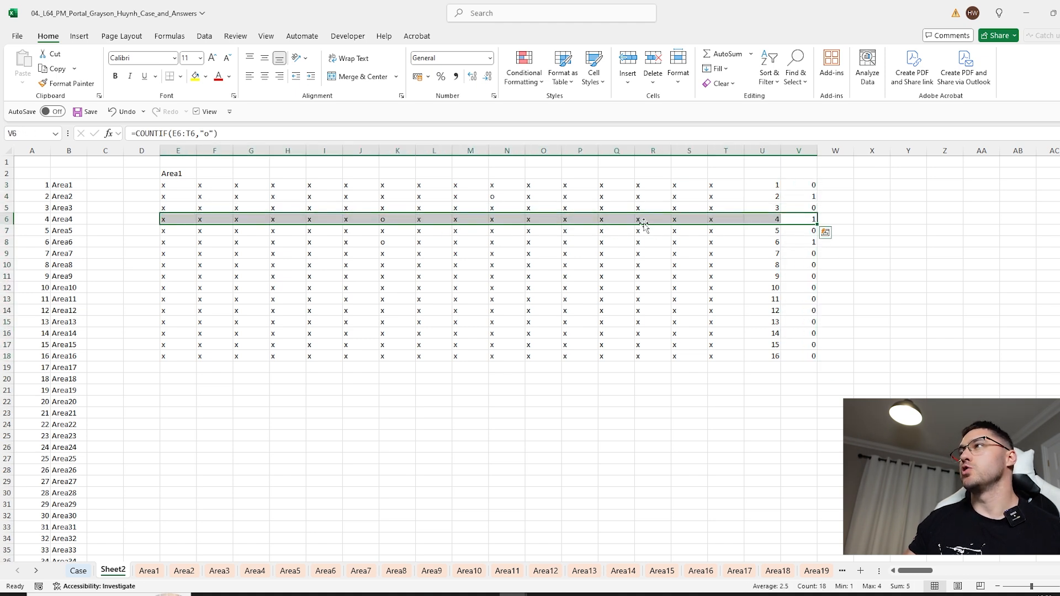
{"action": "left_click", "coordinate": [773, 219]}
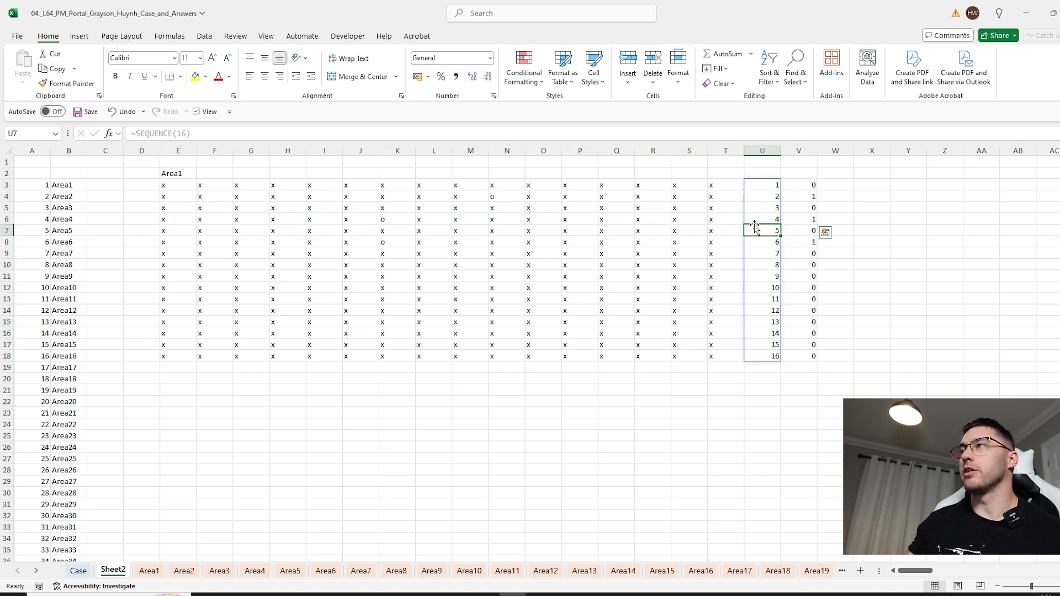
{"action": "left_click", "coordinate": [803, 224]}
{"action": "left_click", "coordinate": [805, 184]}
{"action": "left_click", "coordinate": [221, 134]}
{"action": "type", "text": "*"}
{"action": "key", "text": "BackSpace"}
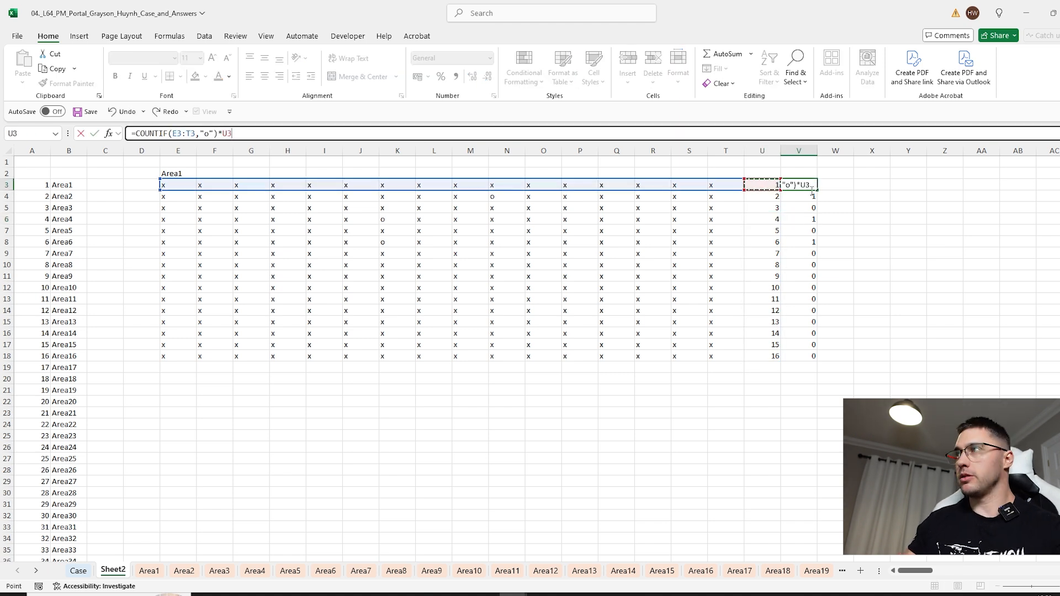
{"action": "key", "text": "Return"}
{"action": "left_click", "coordinate": [815, 186]}
{"action": "double_click", "coordinate": [817, 190]}
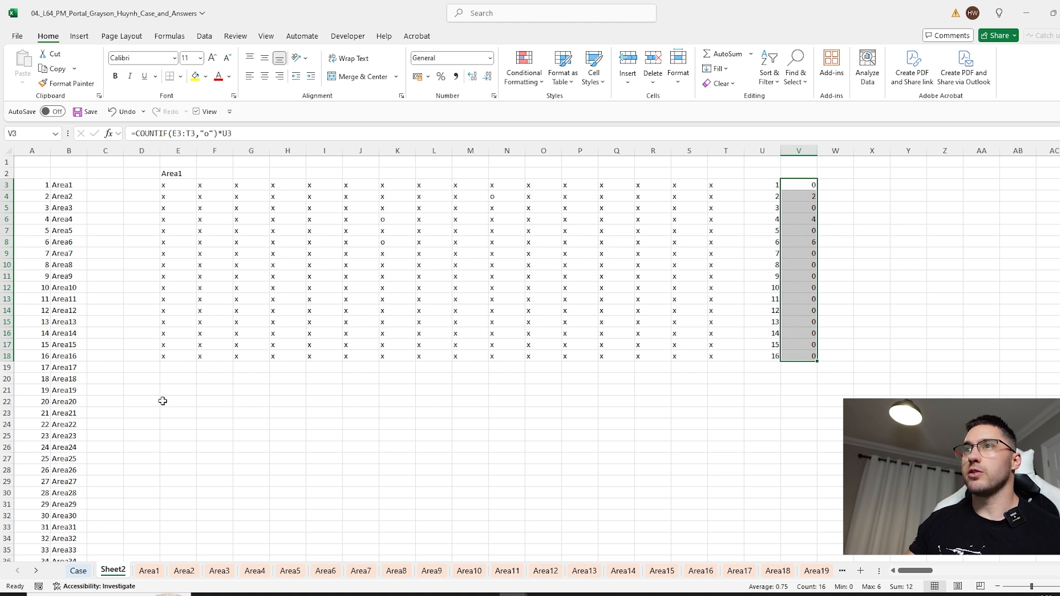
{"action": "left_click", "coordinate": [93, 177]}
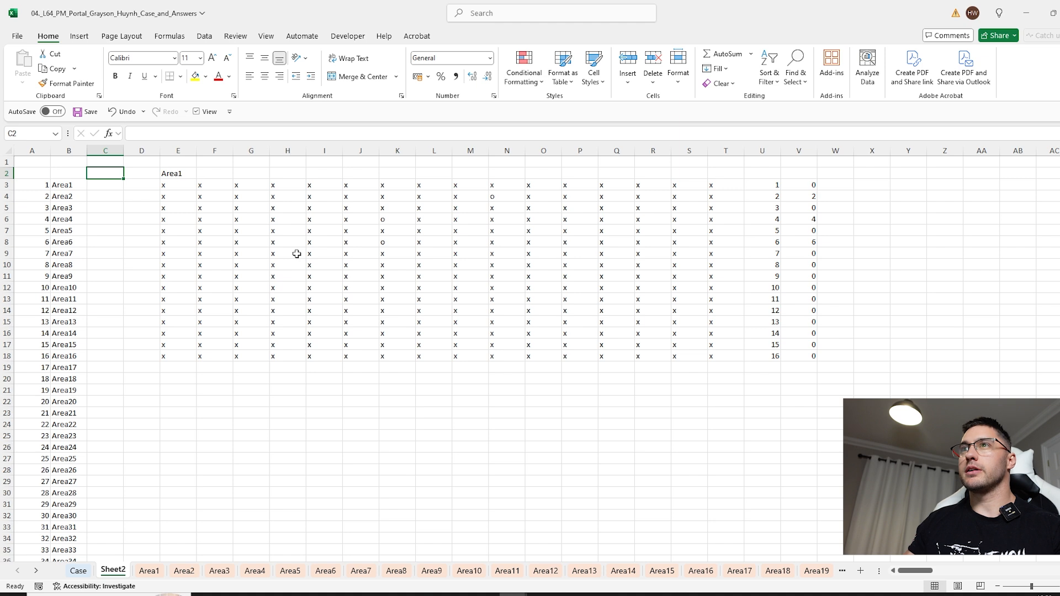
Total the weighted portal row numbers by entering =SUM(V3:V18) in C2
{"action": "type", "text": "=sum"}
{"action": "key", "text": "Tab"}
{"action": "left_click_drag", "start_coordinate": [799, 185], "coordinate": [801, 355]}
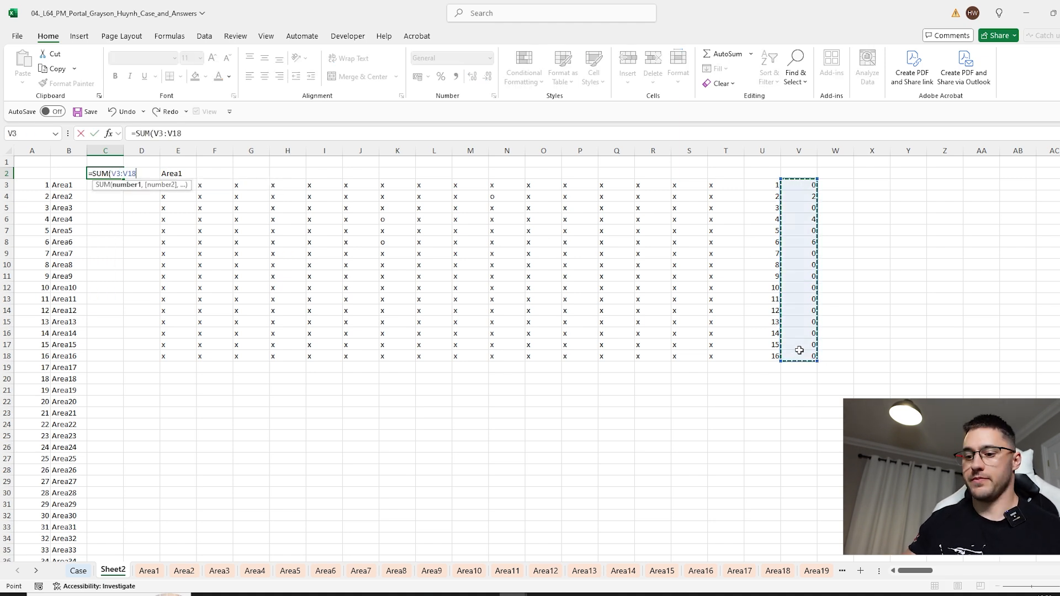
{"action": "key", "text": "Return"}
Create a one-variable data table from B2:C2 down the whole area list, using E2 as the column input cell
{"action": "left_click_drag", "start_coordinate": [76, 170], "coordinate": [102, 190]}
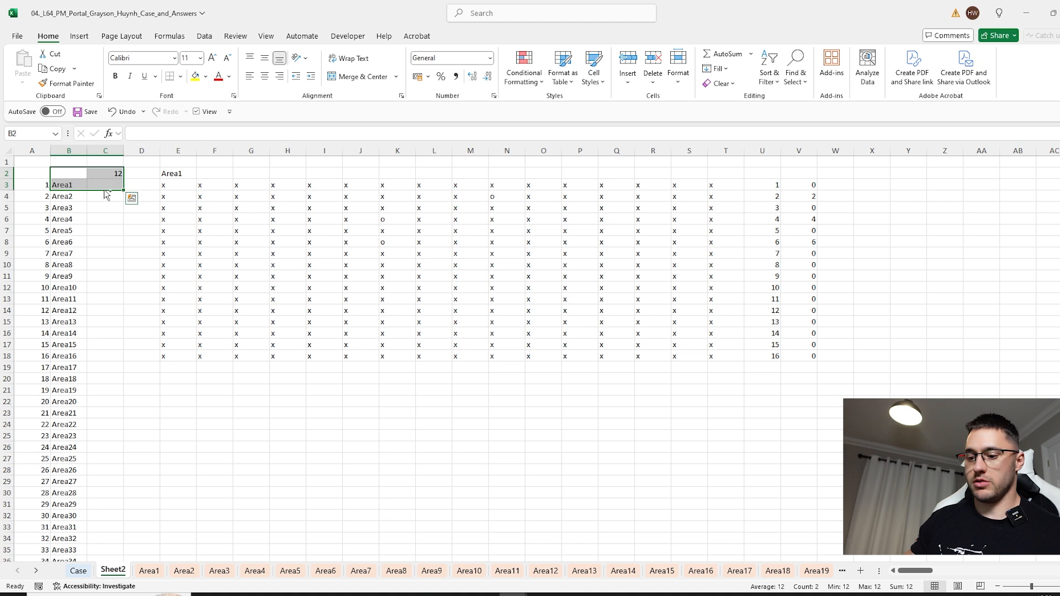
{"action": "key", "text": "ctrl+shift+Down"}
{"action": "key", "text": "alt+d"}
{"action": "key", "text": "t"}
{"action": "key", "text": "Tab"}
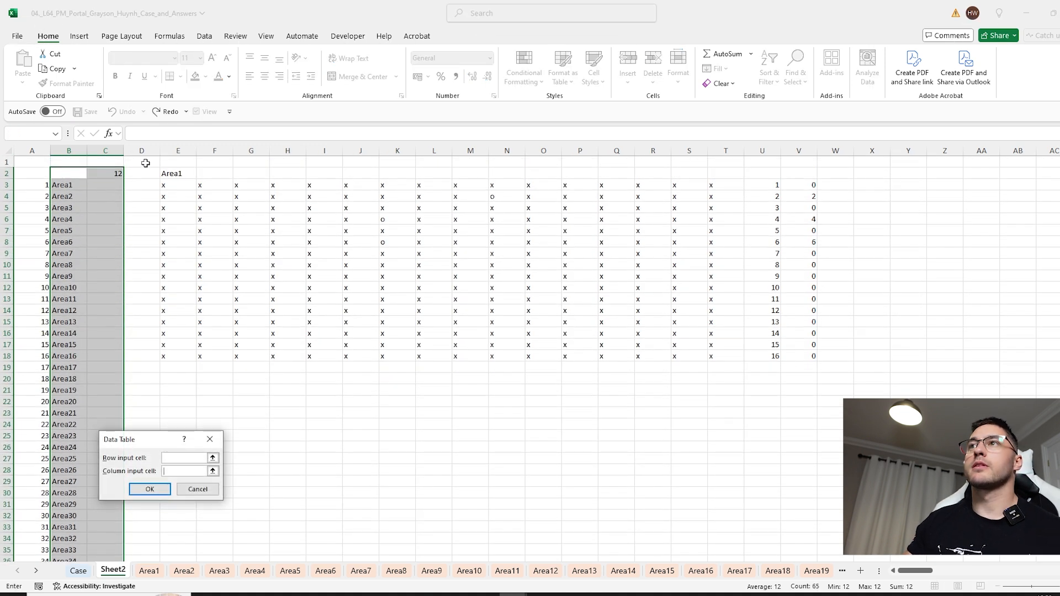
{"action": "left_click", "coordinate": [174, 176]}
{"action": "key", "text": "Return"}
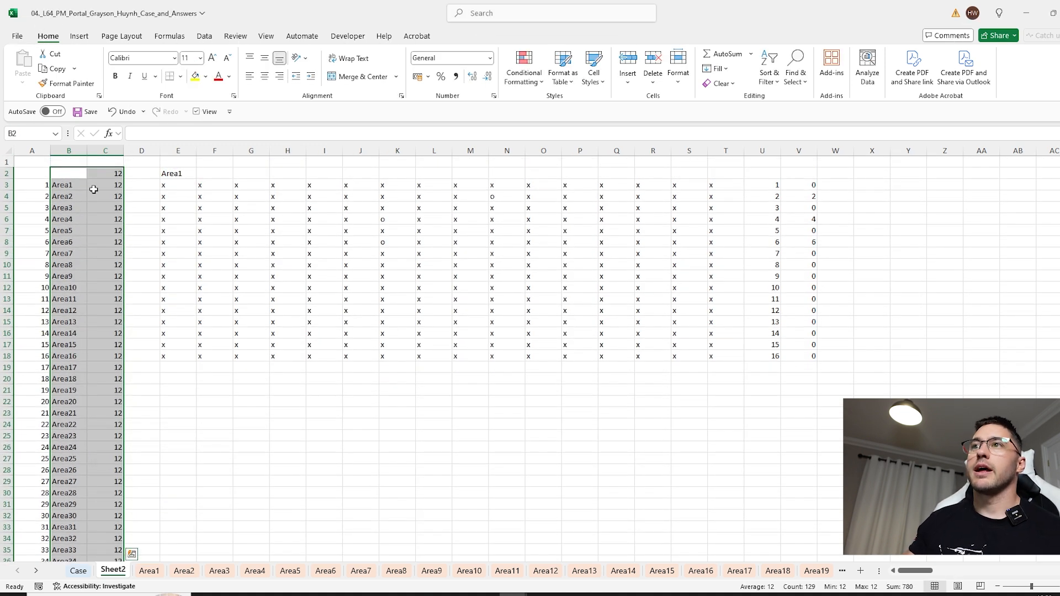
Point the grid formula in E3 at E2, making it =INDIRECT(E2&"!A1:P16"), and check the data table's first cell
{"action": "left_click", "coordinate": [183, 174]}
{"action": "double_click", "coordinate": [177, 185]}
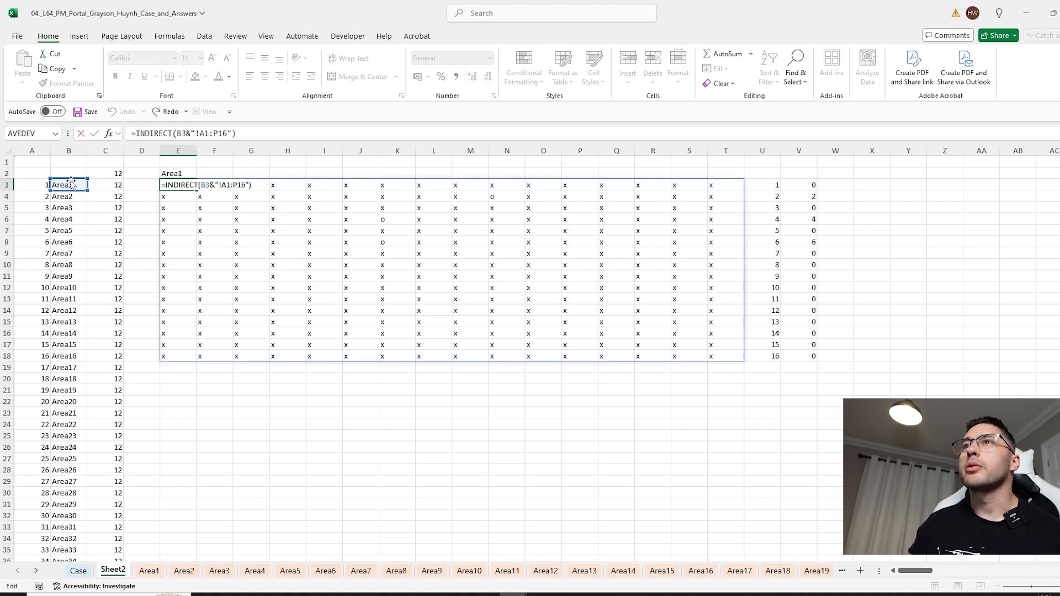
{"action": "left_click_drag", "start_coordinate": [70, 183], "coordinate": [178, 173]}
{"action": "key", "text": "Return"}
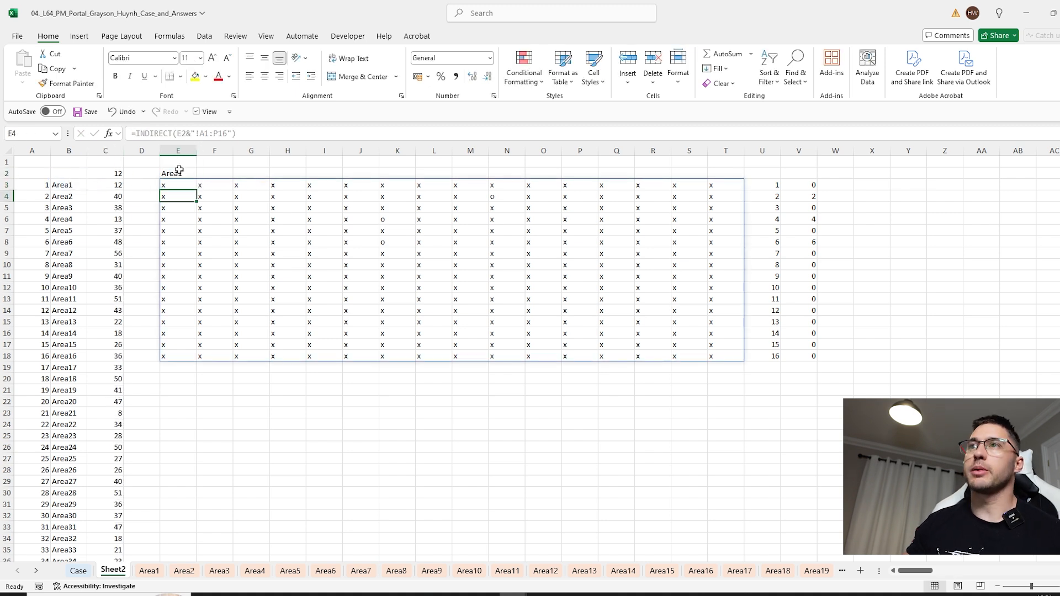
{"action": "left_click", "coordinate": [112, 188]}
Look up the area with the highest total by entering =XLOOKUP(MAX(C:C),C:C,B:B) in G23
{"action": "left_click", "coordinate": [237, 413]}
{"action": "type", "text": "="}
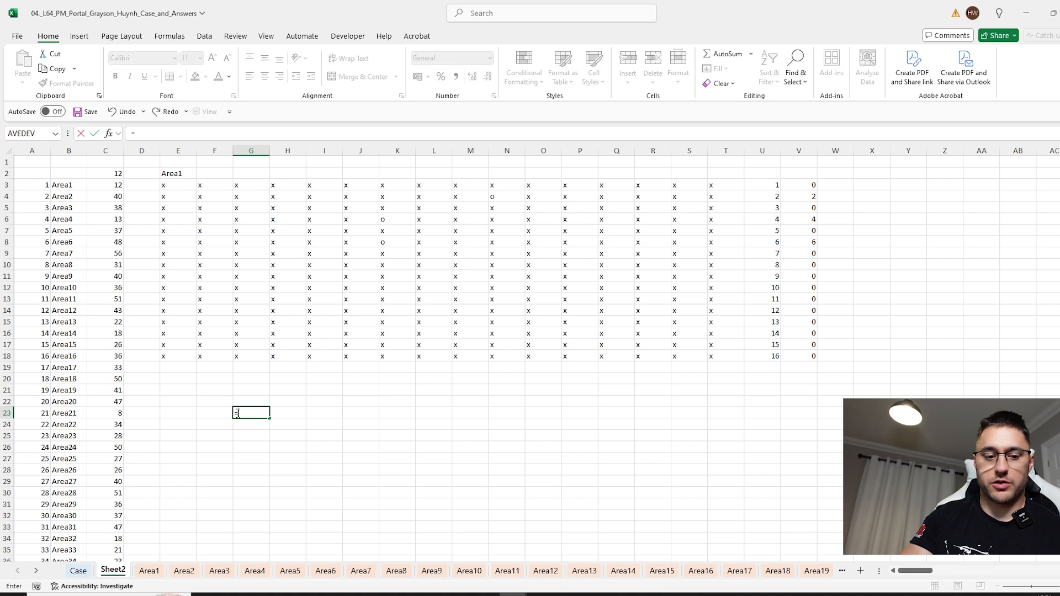
{"action": "type", "text": "xl"}
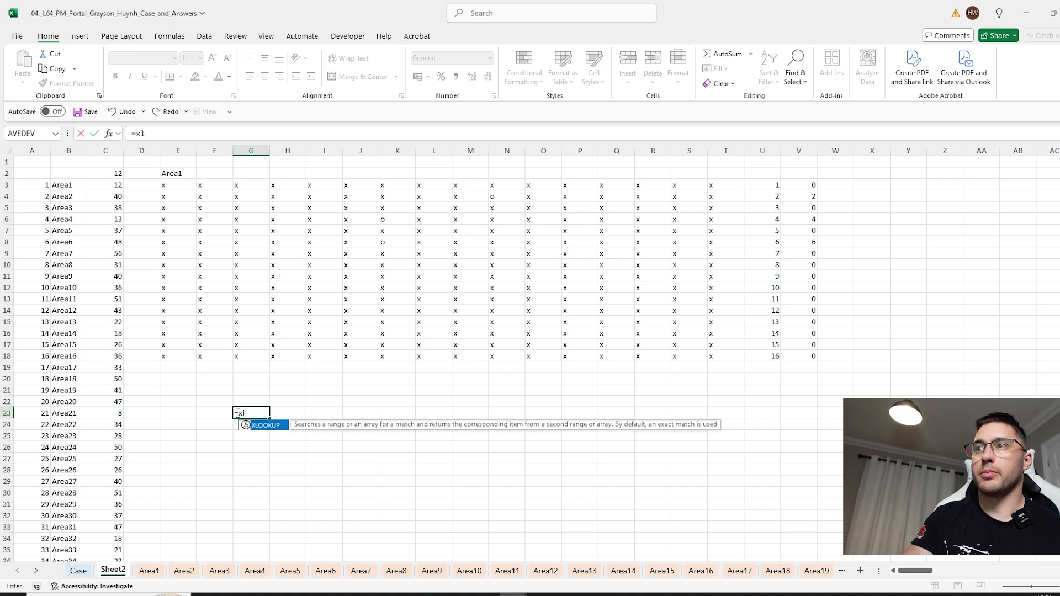
{"action": "key", "text": "Tab"}
{"action": "type", "text": "ma"}
{"action": "key", "text": "Tab"}
{"action": "left_click", "coordinate": [106, 147]}
{"action": "type", "text": ",C:C,B:B"}
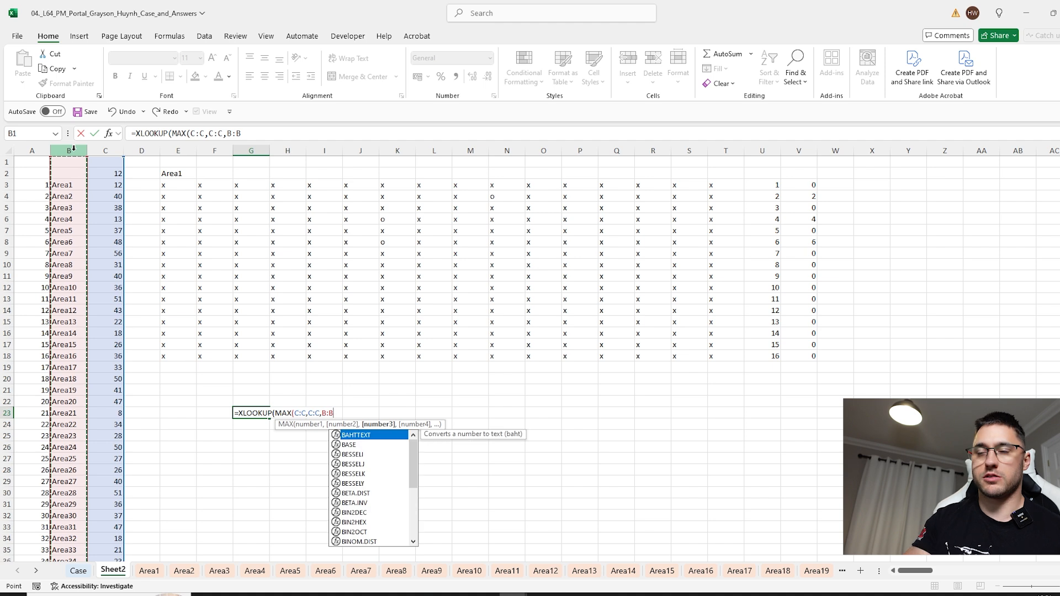
{"action": "type", "text": ")"}
{"action": "left_click", "coordinate": [205, 134]}
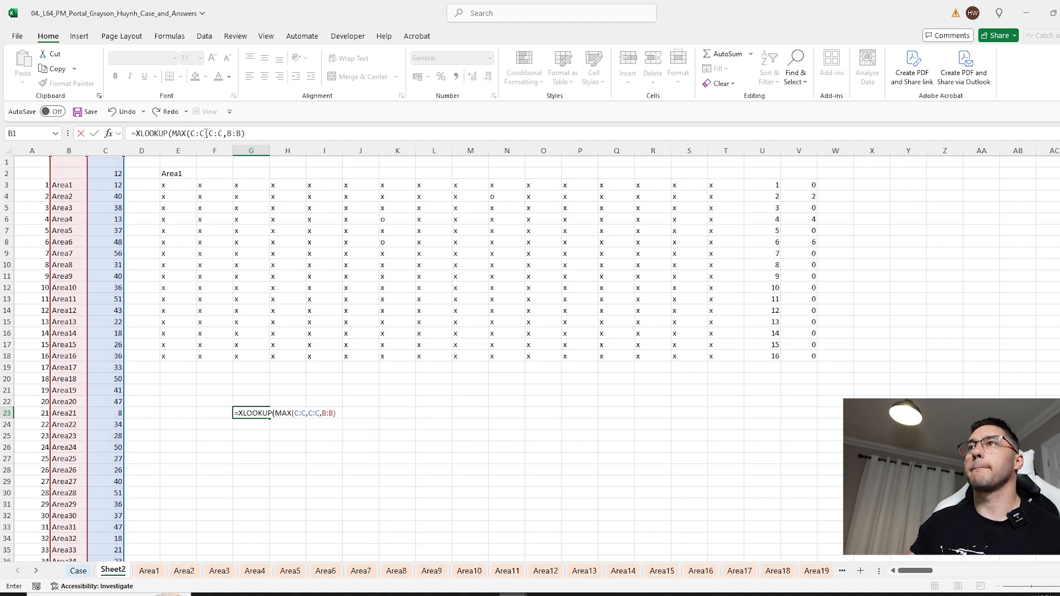
{"action": "type", "text": ")"}
{"action": "key", "text": "Return"}
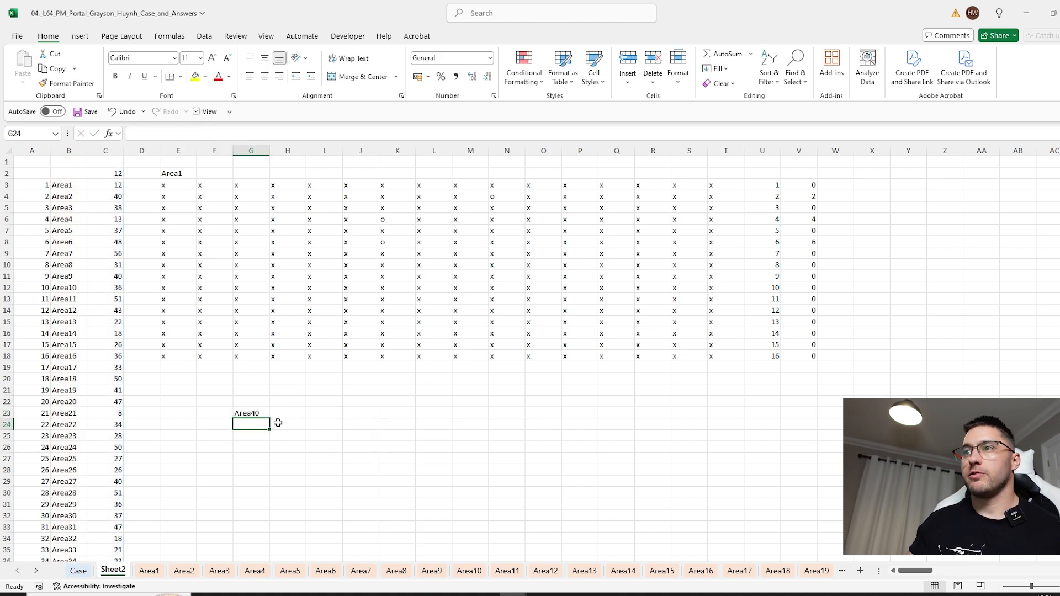
Copy the area name from G23 and paste it as a value into the Bonus 4 answer on the Case sheet
{"action": "key", "text": "Up"}
{"action": "key", "text": "ctrl+c"}
{"action": "key", "text": "ctrl+Page_Up"}
{"action": "key", "text": "ctrl+shift+v"}
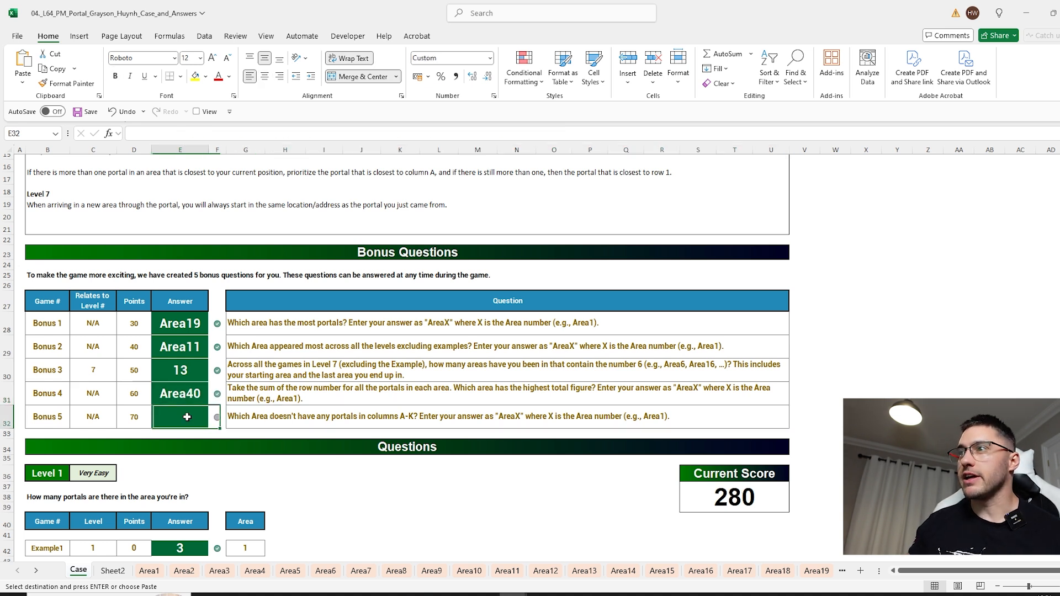
Return to Sheet2 and remove the row-number multiplication from V3, leaving =COUNTIF(E3:T3,"o")
{"action": "left_click", "coordinate": [113, 571]}
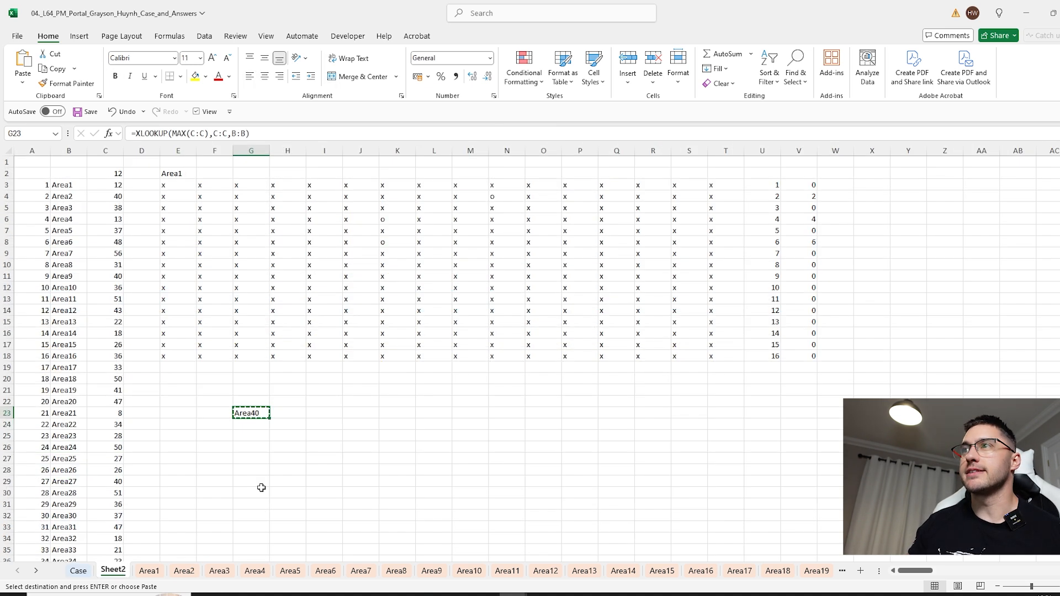
{"action": "left_click", "coordinate": [792, 184]}
{"action": "left_click", "coordinate": [295, 132]}
{"action": "key", "text": "BackSpace"}
{"action": "key", "text": "BackSpace"}
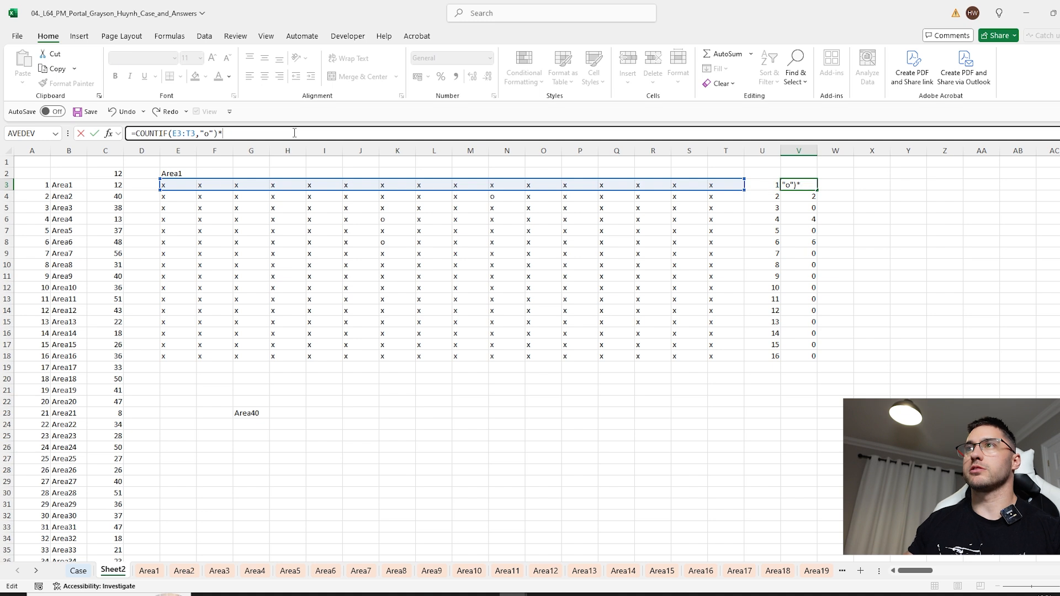
{"action": "key", "text": "Return"}
{"action": "left_click", "coordinate": [793, 184]}
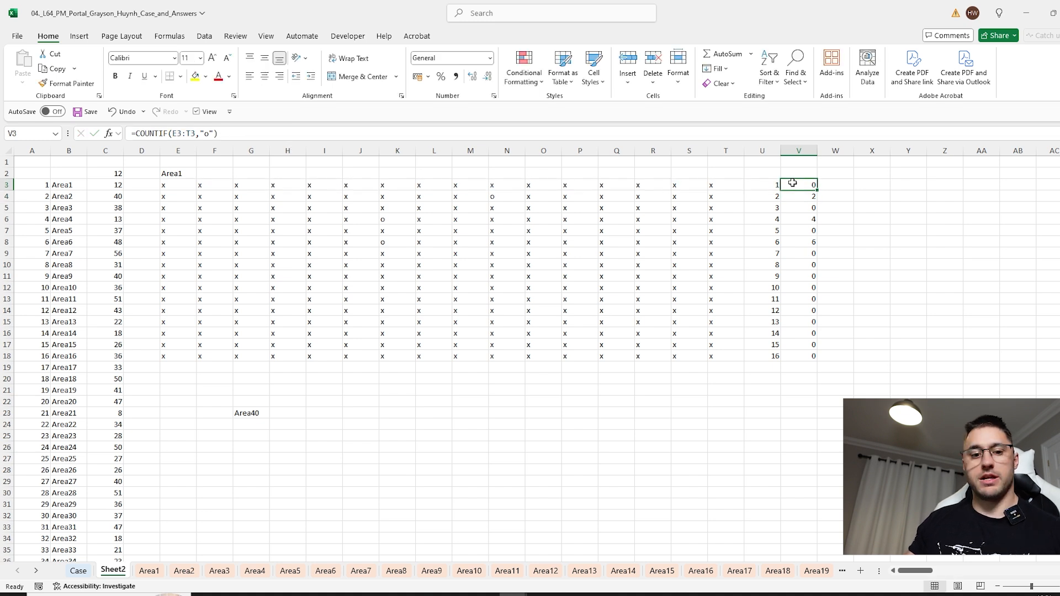
Limit the V3 count to the grid's first eleven columns with =COUNTIF(E3:O3,"o") and fill it down to V18
{"action": "double_click", "coordinate": [791, 183]}
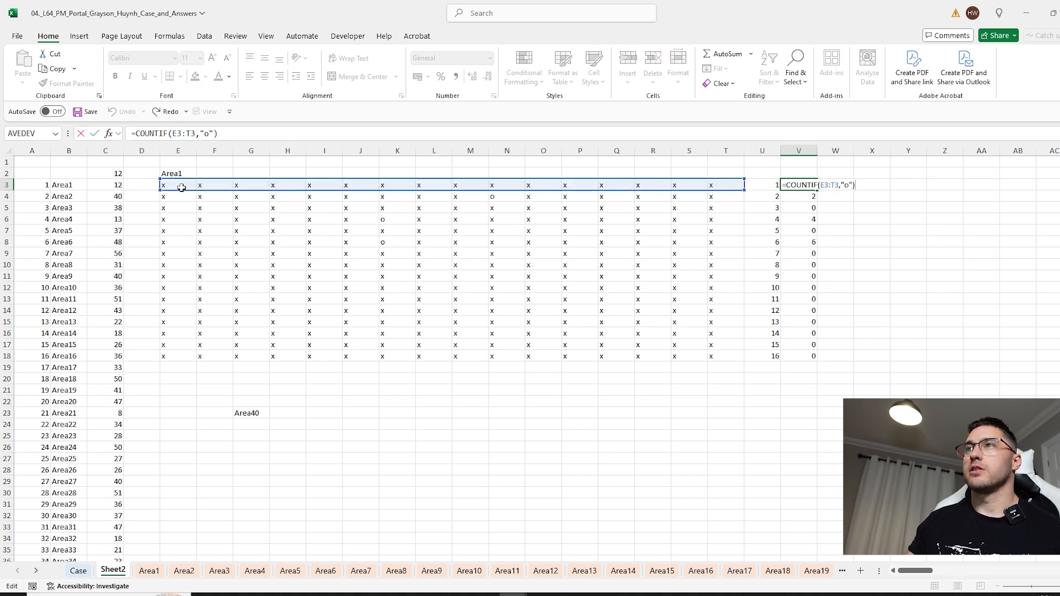
{"action": "left_click_drag", "start_coordinate": [744, 187], "coordinate": [525, 187]}
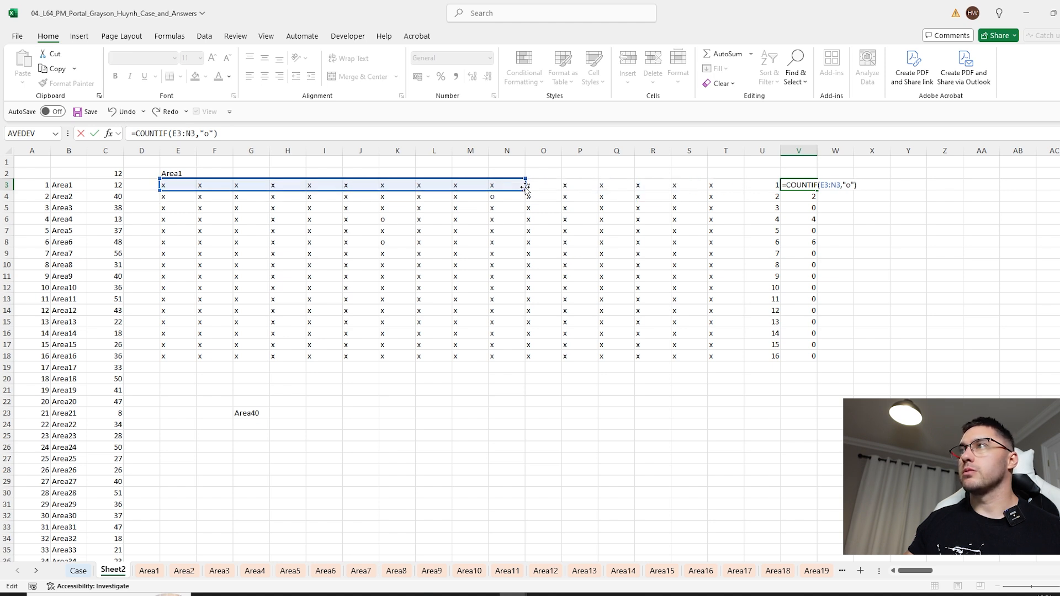
{"action": "left_click_drag", "start_coordinate": [525, 190], "coordinate": [561, 190]}
{"action": "key", "text": "Return"}
{"action": "left_click", "coordinate": [804, 186]}
{"action": "double_click", "coordinate": [816, 191]}
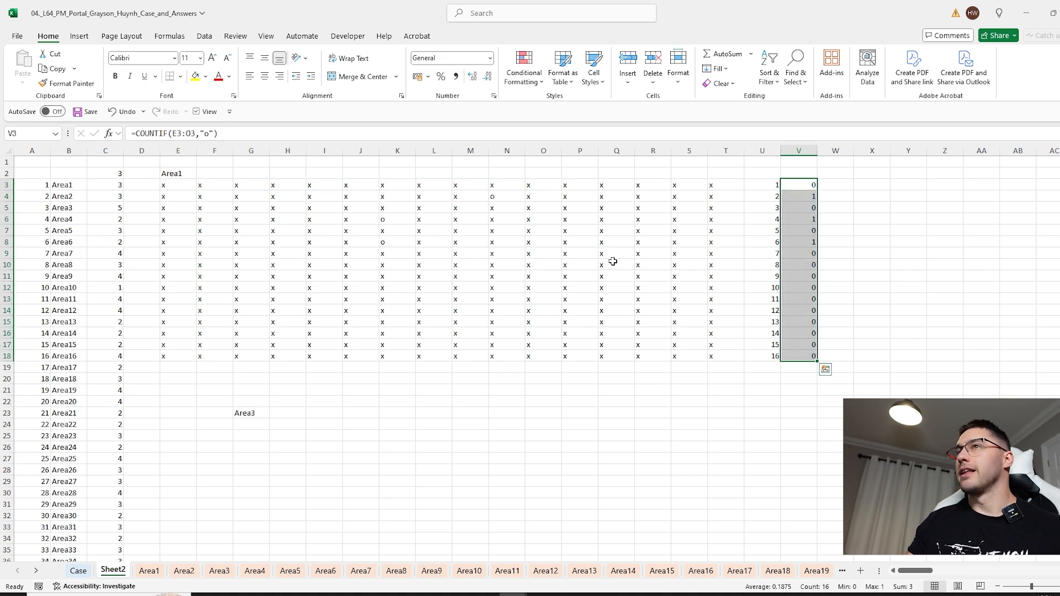
Check the data table, and change the G23 lookup to the lowest count with =XLOOKUP(MIN(C:C),C:C,B:B)
{"action": "left_click", "coordinate": [115, 182]}
{"action": "left_click", "coordinate": [252, 414]}
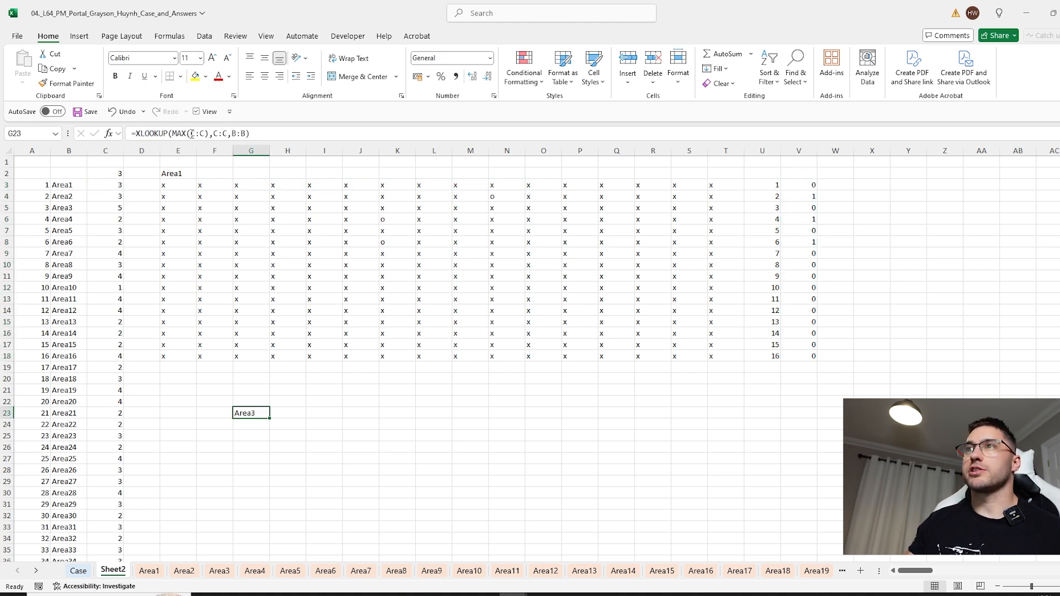
{"action": "left_click", "coordinate": [192, 133]}
{"action": "key", "text": "BackSpace"}
{"action": "key", "text": "BackSpace"}
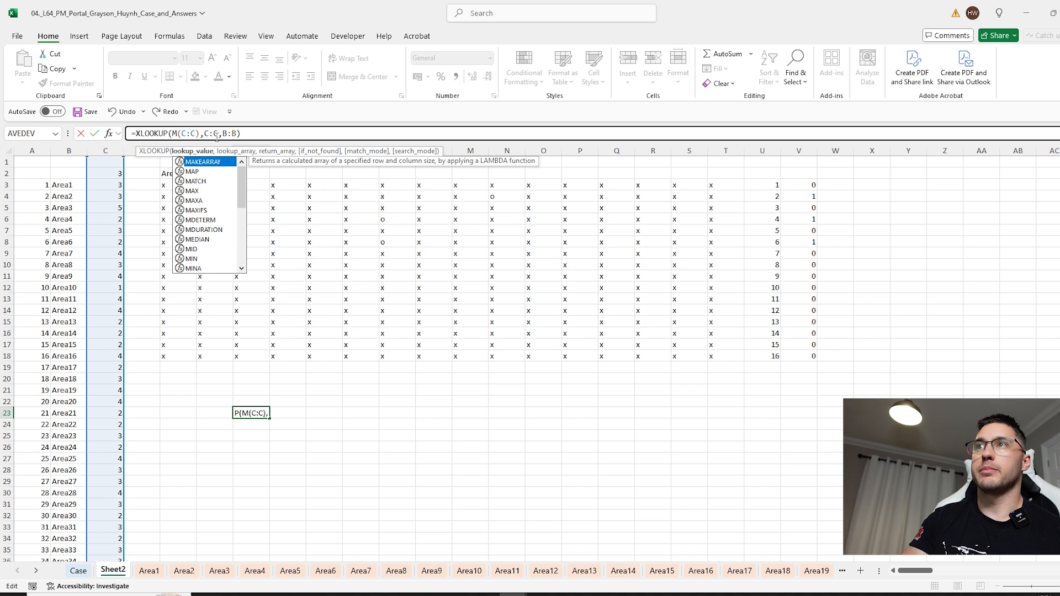
{"action": "type", "text": "in"}
{"action": "key", "text": "Return"}
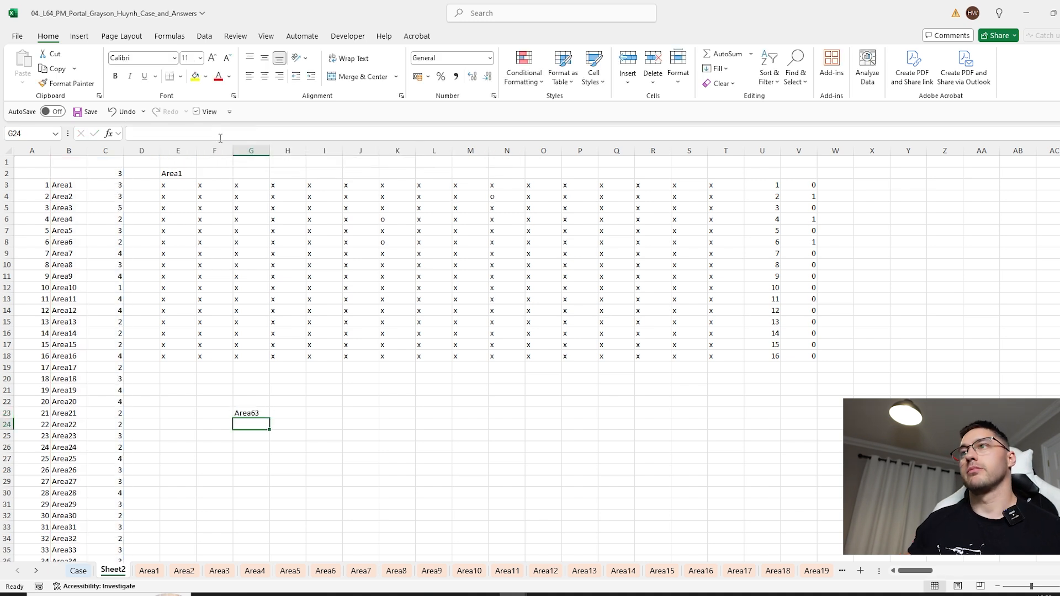
Copy the area name from G23 and paste it as a value into the Bonus 5 answer on the Case sheet
{"action": "left_click", "coordinate": [255, 414]}
{"action": "key", "text": "ctrl+c"}
{"action": "left_click", "coordinate": [78, 571]}
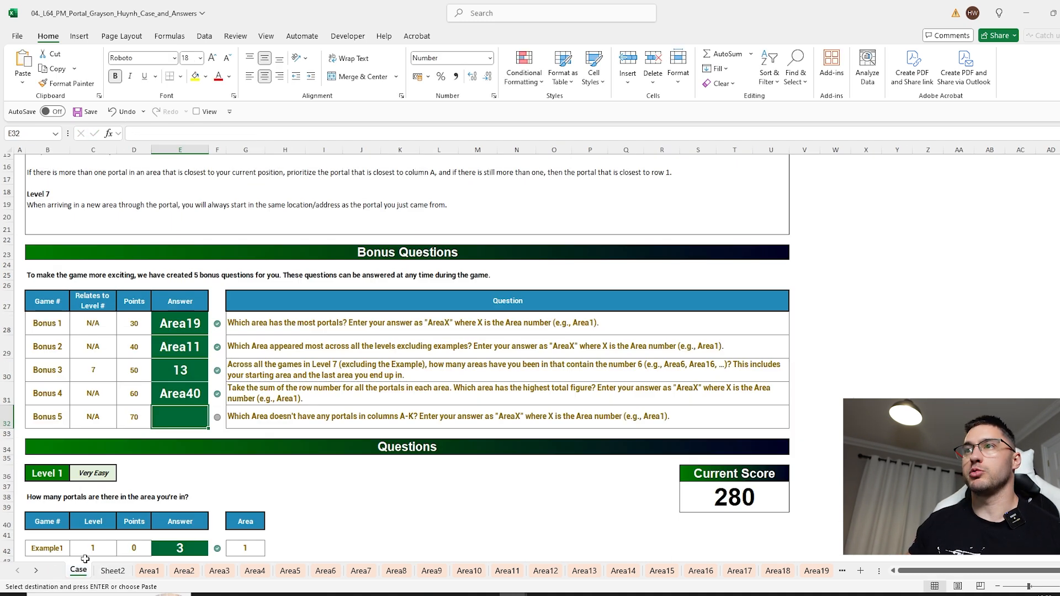
{"action": "key", "text": "ctrl+shift+v"}
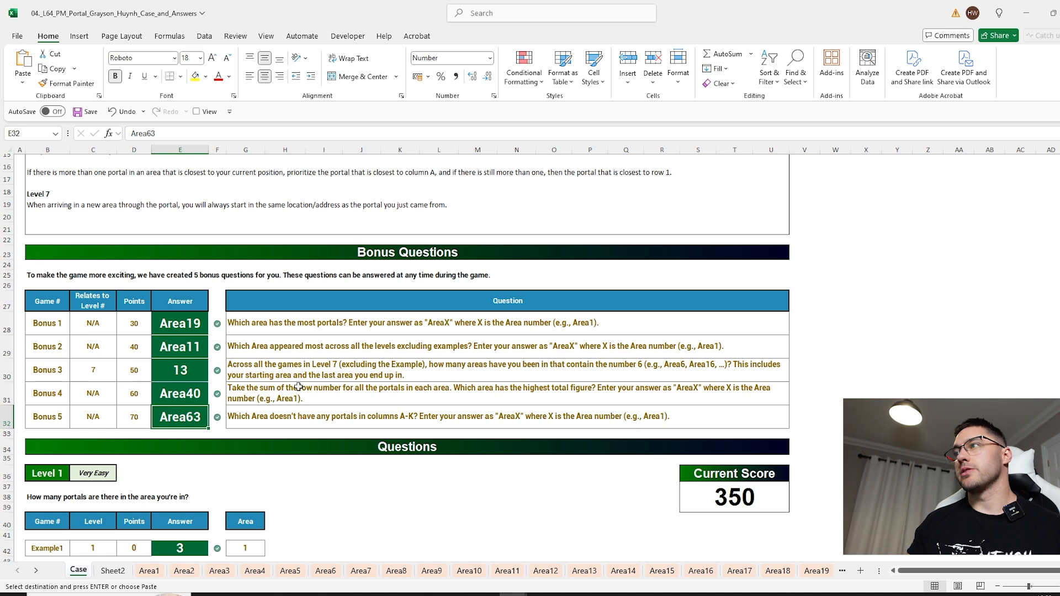
Check the Level 2 question on the Case sheet and clear columns A to X of Sheet2
{"action": "scroll", "coordinate": [299, 387], "scroll_direction": "down", "scroll_amount": 6}
{"action": "scroll", "coordinate": [212, 365], "scroll_direction": "down", "scroll_amount": 10}
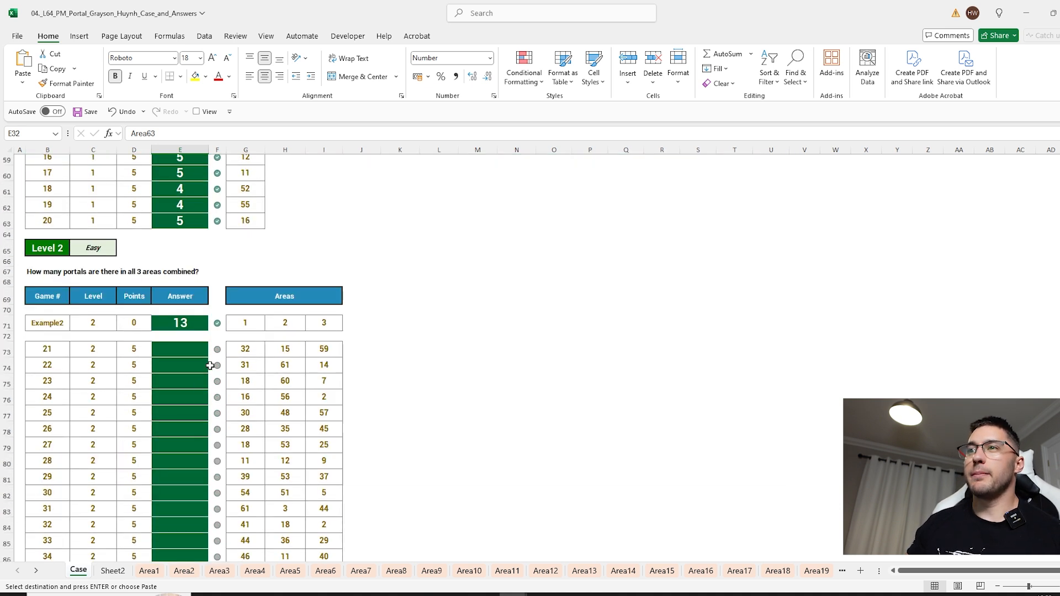
{"action": "left_click", "coordinate": [179, 271]}
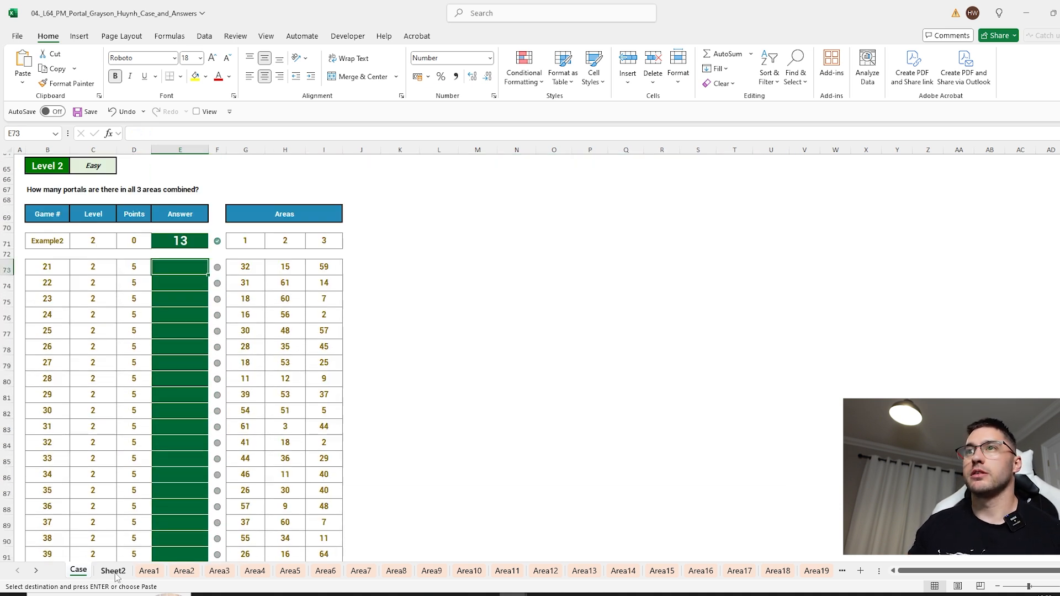
{"action": "left_click", "coordinate": [113, 572]}
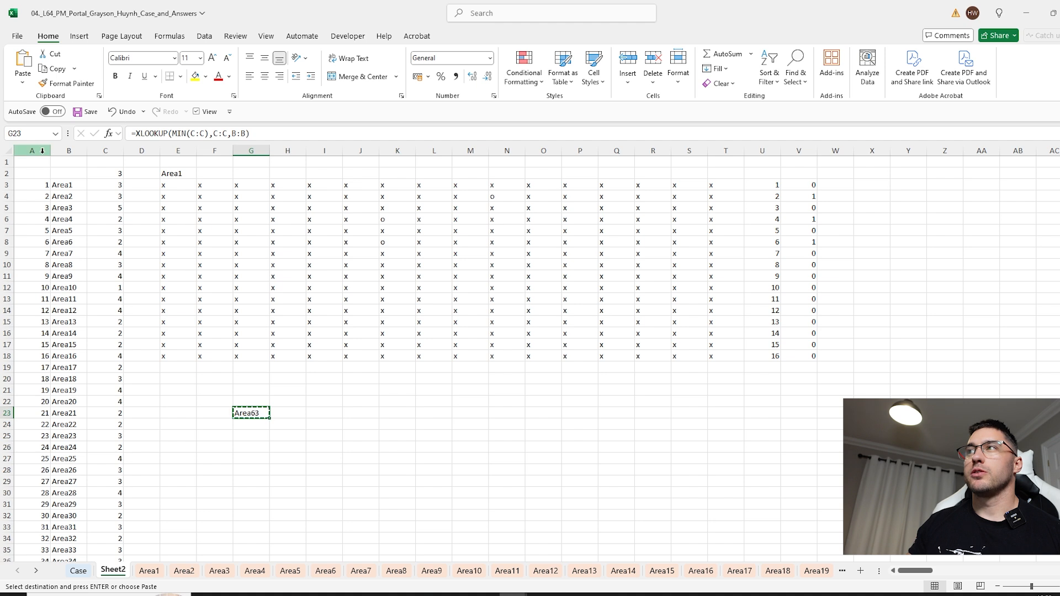
{"action": "left_click_drag", "start_coordinate": [42, 151], "coordinate": [884, 151]}
{"action": "key", "text": "Delete"}
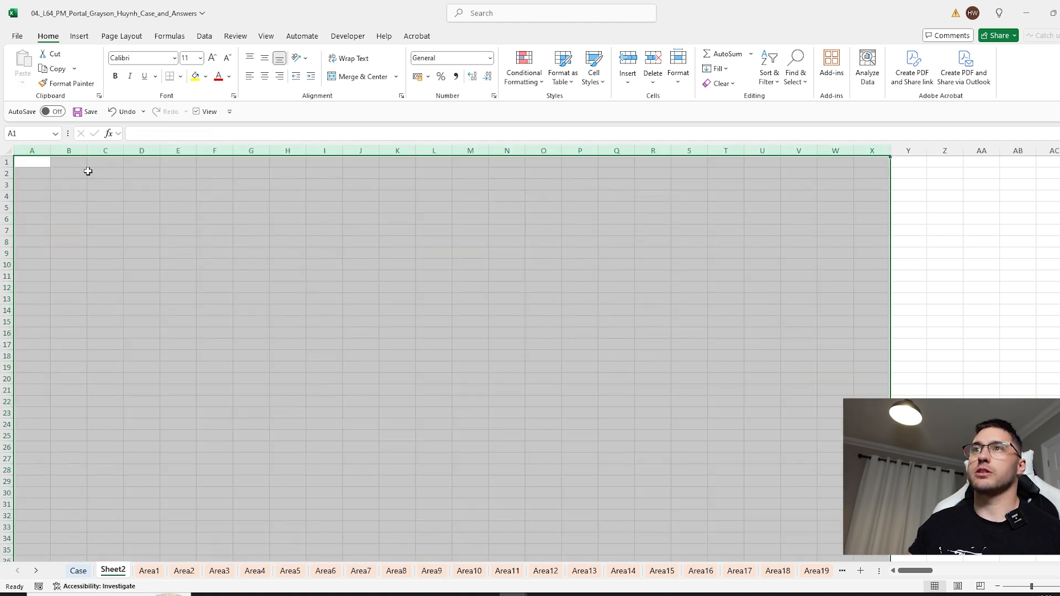
Enter the game label example2 in A1 of Sheet2
{"action": "left_click", "coordinate": [40, 166]}
{"action": "type", "text": "example2"}
{"action": "key", "text": "Tab"}
Retrieve the game's three area numbers by entering =XLOOKUP(A1,Case!B:B,Case!G:I) in B1, and check the formula
{"action": "type", "text": "=xlookup("}
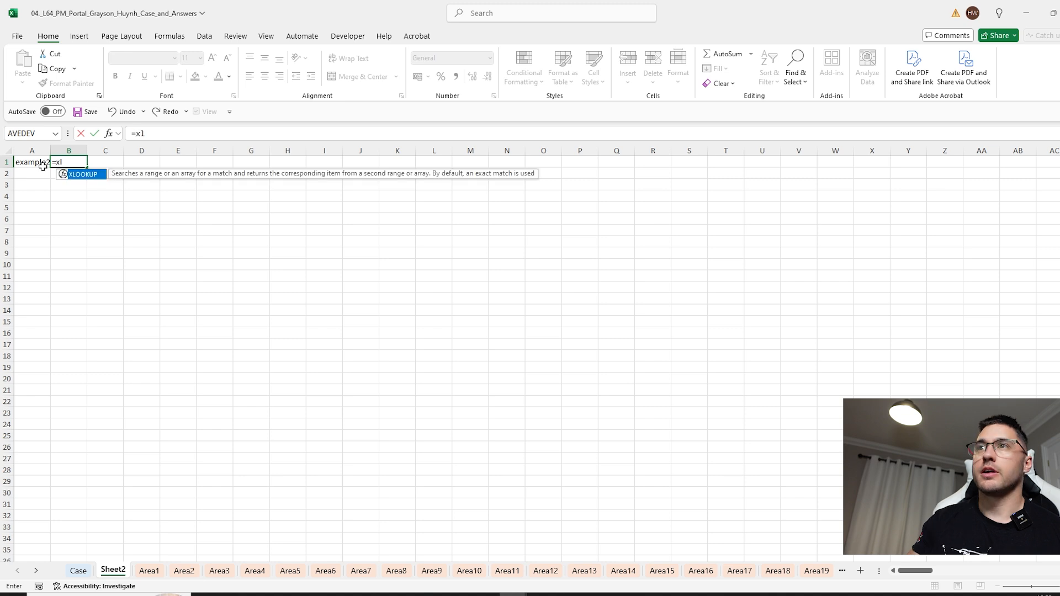
{"action": "left_click", "coordinate": [42, 166]}
{"action": "type", "text": ","}
{"action": "left_click", "coordinate": [77, 570]}
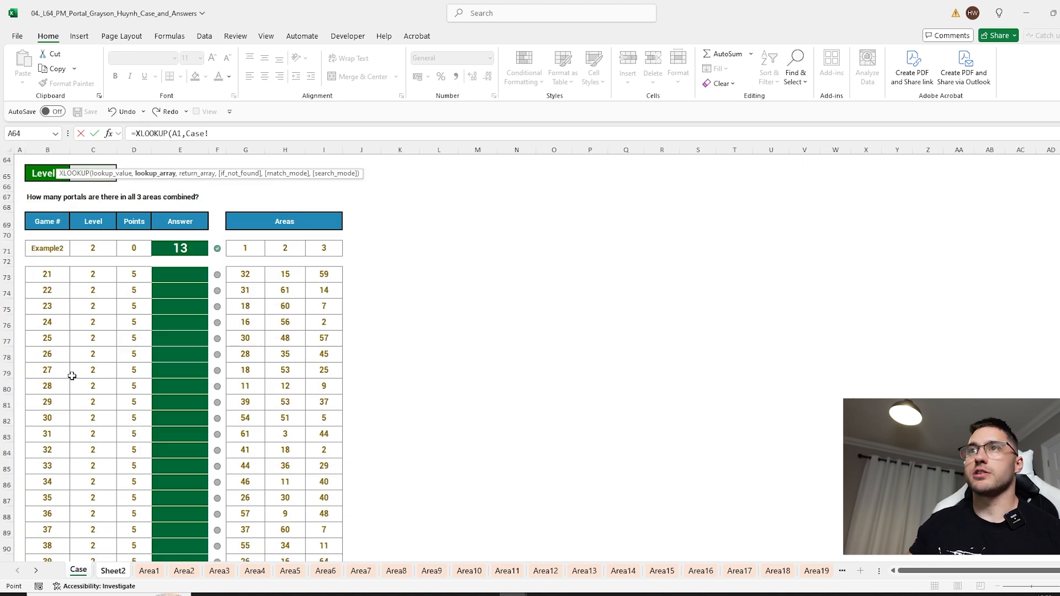
{"action": "left_click", "coordinate": [40, 148]}
{"action": "type", "text": ","}
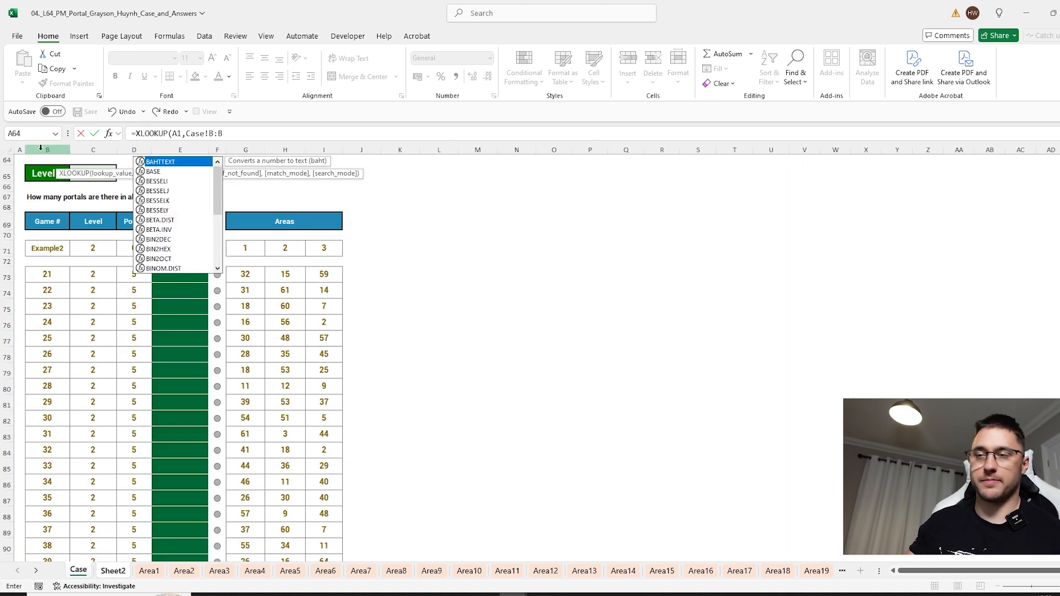
{"action": "left_click", "coordinate": [312, 148]}
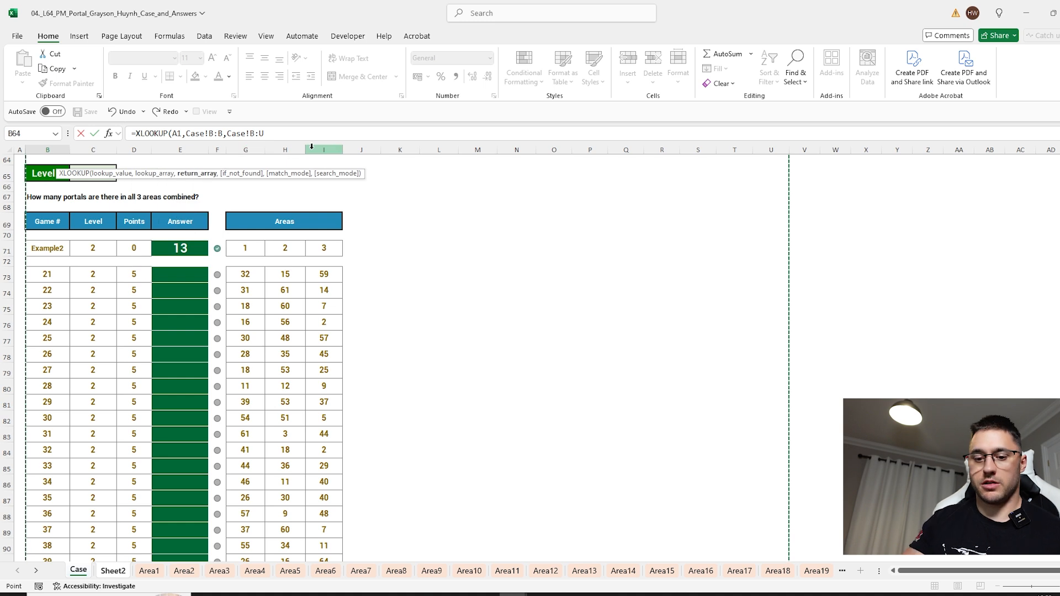
{"action": "type", "text": "G:I"}
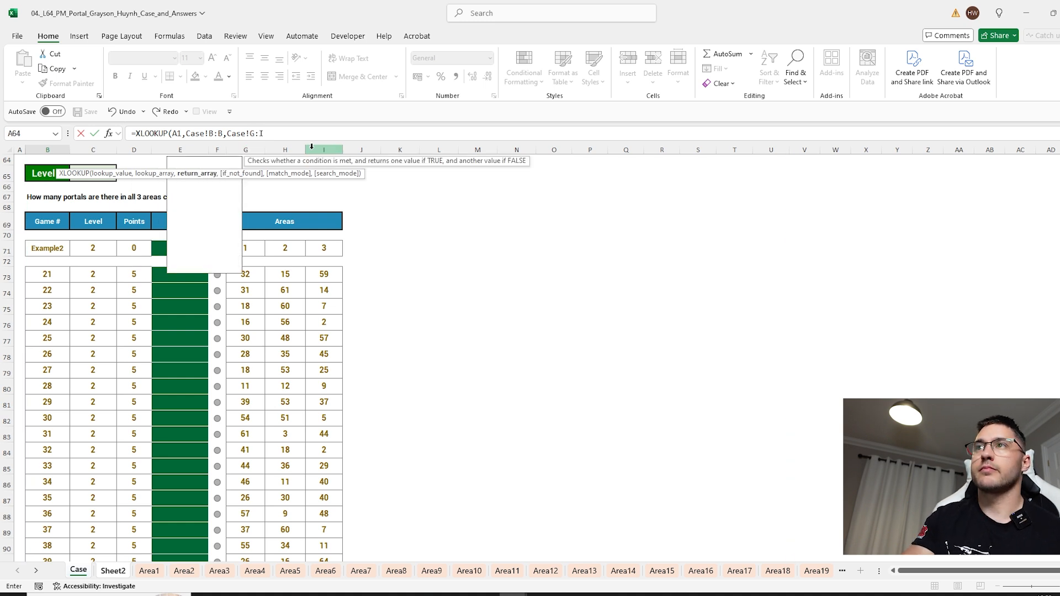
{"action": "key", "text": "Escape"}
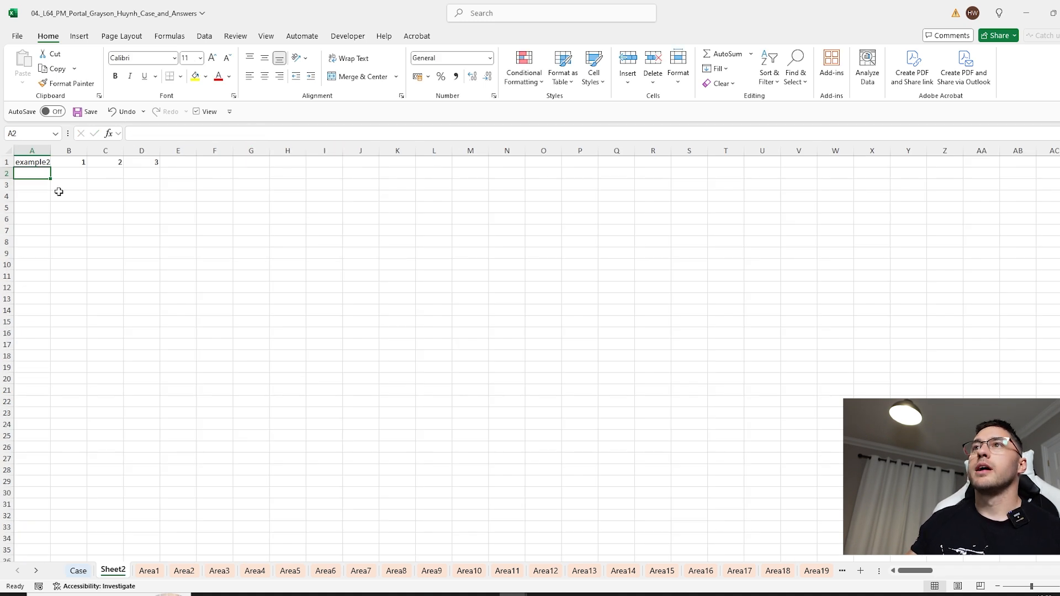
{"action": "left_click", "coordinate": [62, 166]}
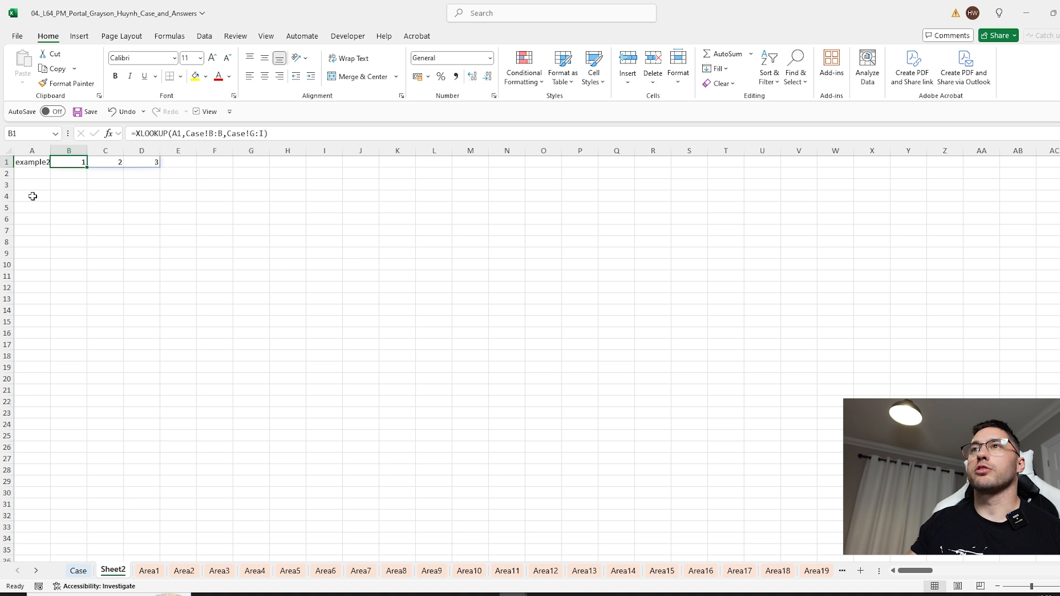
Bring the Area1 grid into Sheet2 by entering =Area1!A1:P16 in B4
{"action": "left_click", "coordinate": [74, 196]}
{"action": "type", "text": "="}
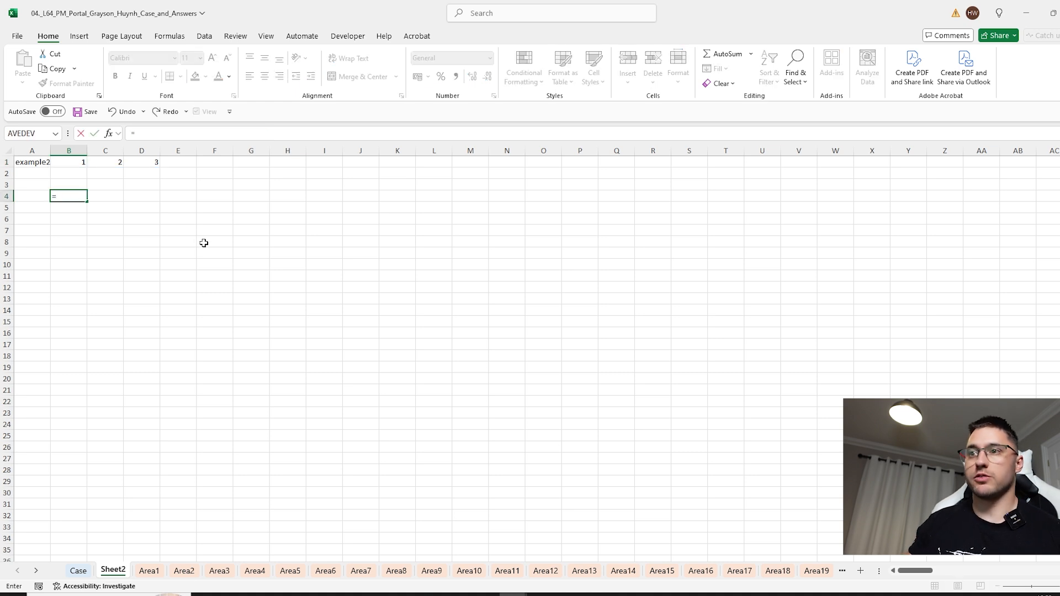
{"action": "left_click", "coordinate": [149, 571]}
{"action": "left_click_drag", "start_coordinate": [176, 334], "coordinate": [18, 162]}
{"action": "key", "text": "Return"}
{"action": "key", "text": "Up"}
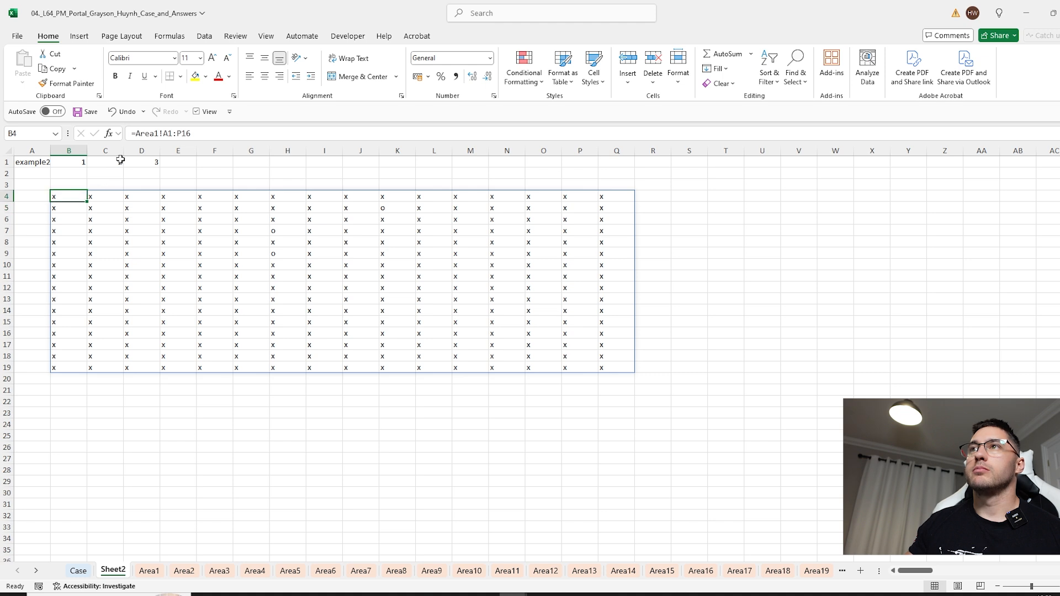
Make the B4 reference depend on the area number in B1 with =INDIRECT("Area"&B1&"!A1:P16")
{"action": "left_click", "coordinate": [137, 133]}
{"action": "type", "text": "INDIRECT("}
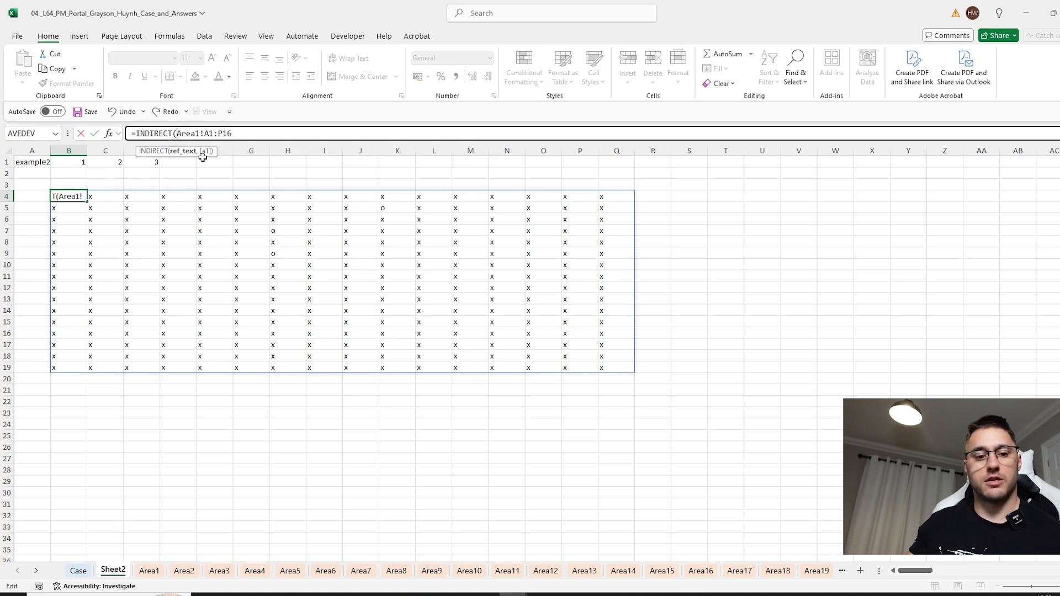
{"action": "type", "text": "\""}
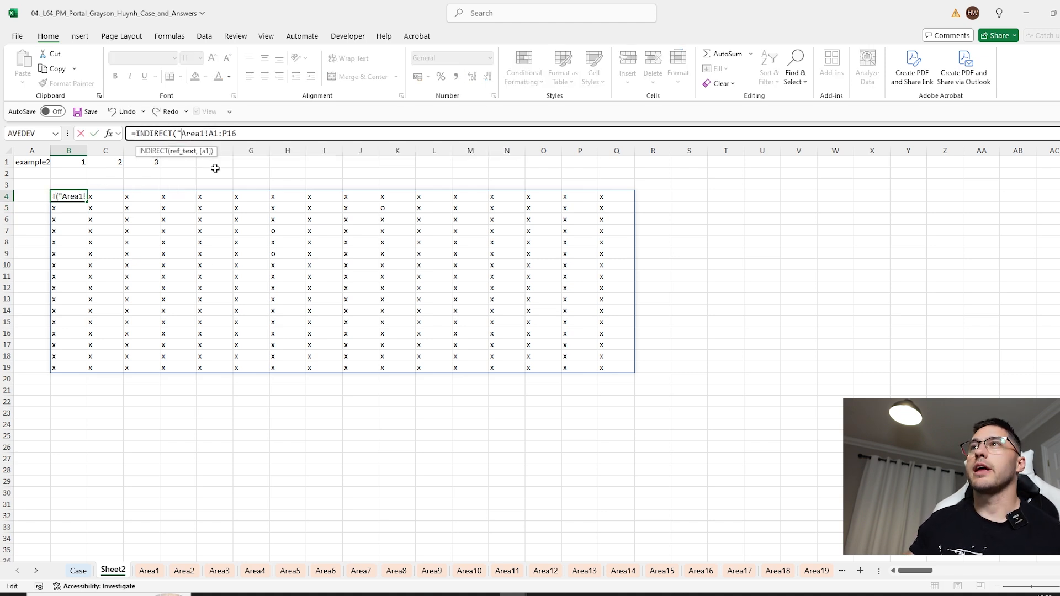
{"action": "left_click", "coordinate": [201, 133]}
{"action": "type", "text": "\""}
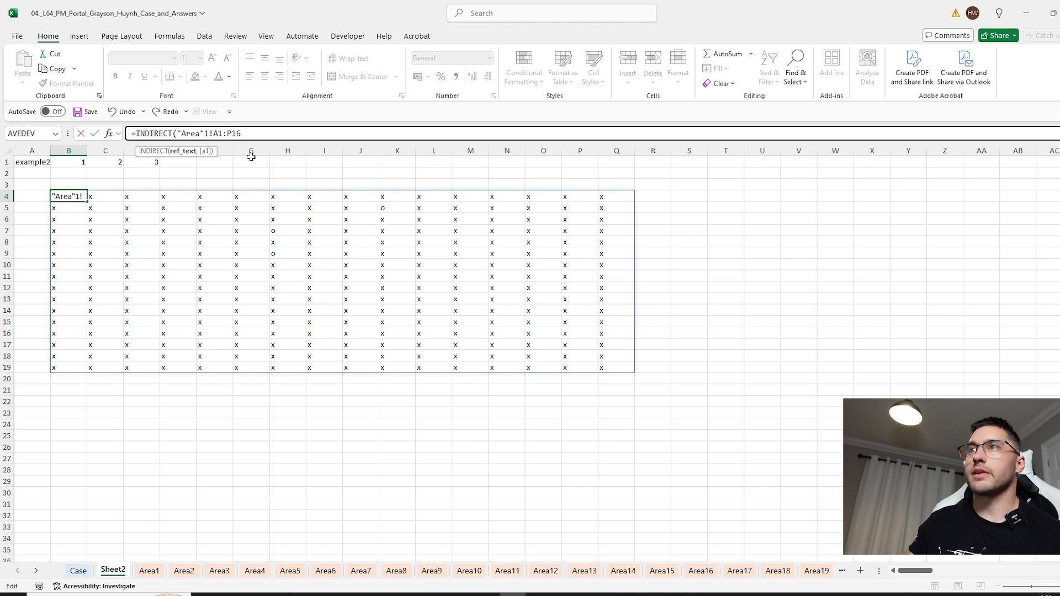
{"action": "type", "text": "&"}
{"action": "left_click", "coordinate": [74, 163]}
{"action": "key", "text": "Delete"}
{"action": "type", "text": "&\""}
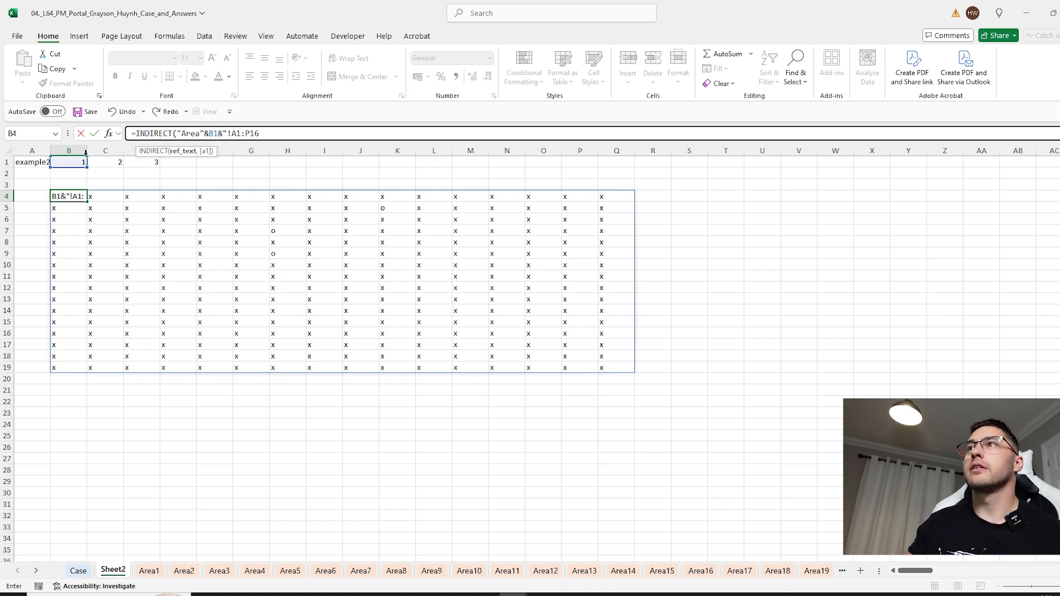
{"action": "left_click", "coordinate": [269, 133]}
{"action": "type", "text": "\")"}
{"action": "key", "text": "Return"}
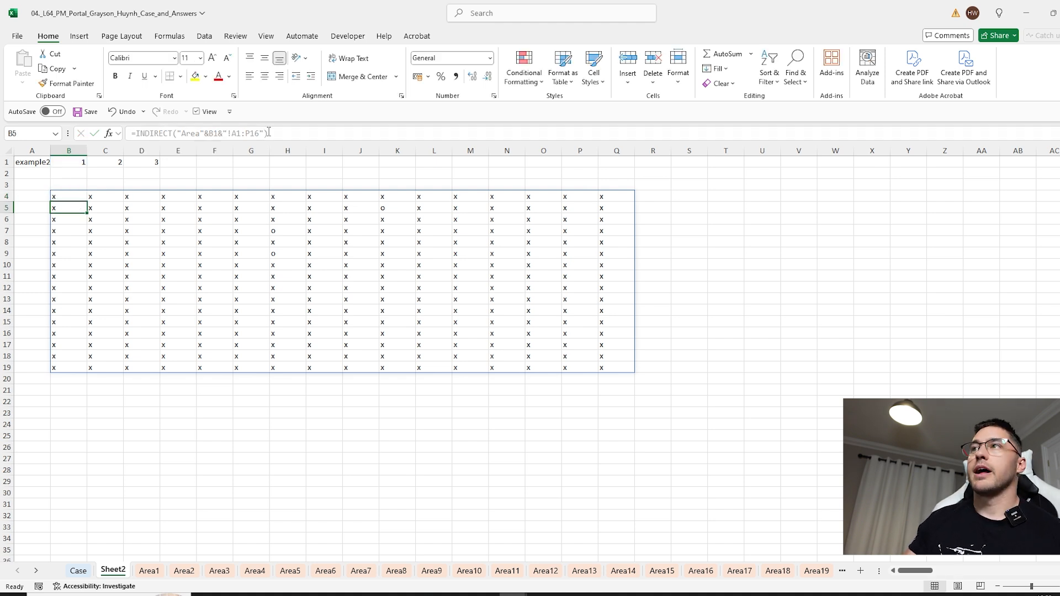
{"action": "left_click", "coordinate": [62, 197]}
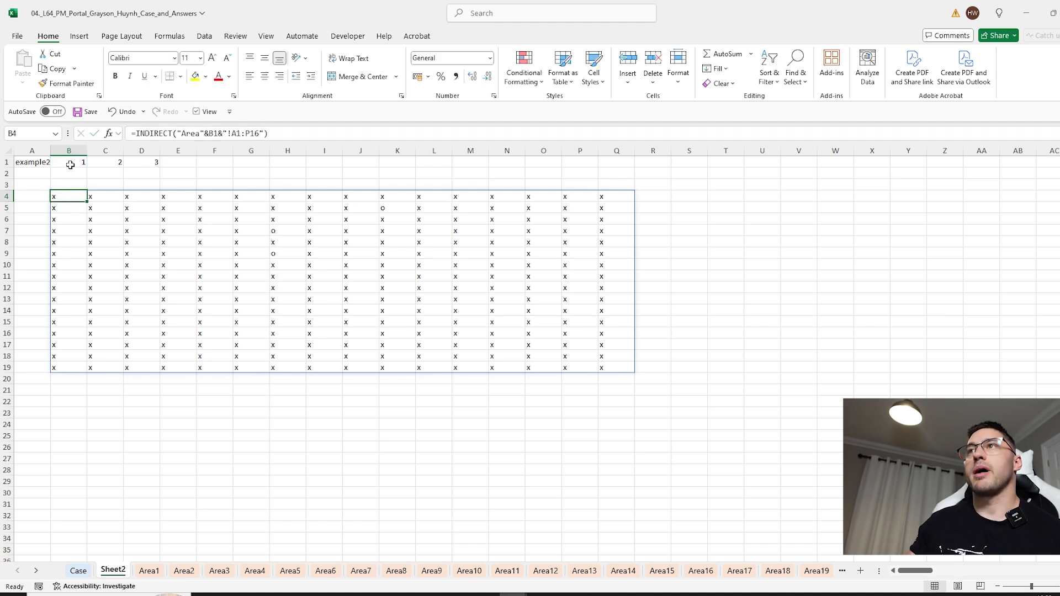
Count the area's portals by changing B4 to =COUNTIF(INDIRECT("Area"&B1&"!A1:P16"),"o"), and fill it across to D4
{"action": "left_click", "coordinate": [138, 133]}
{"action": "type", "text": "COUNTIF("}
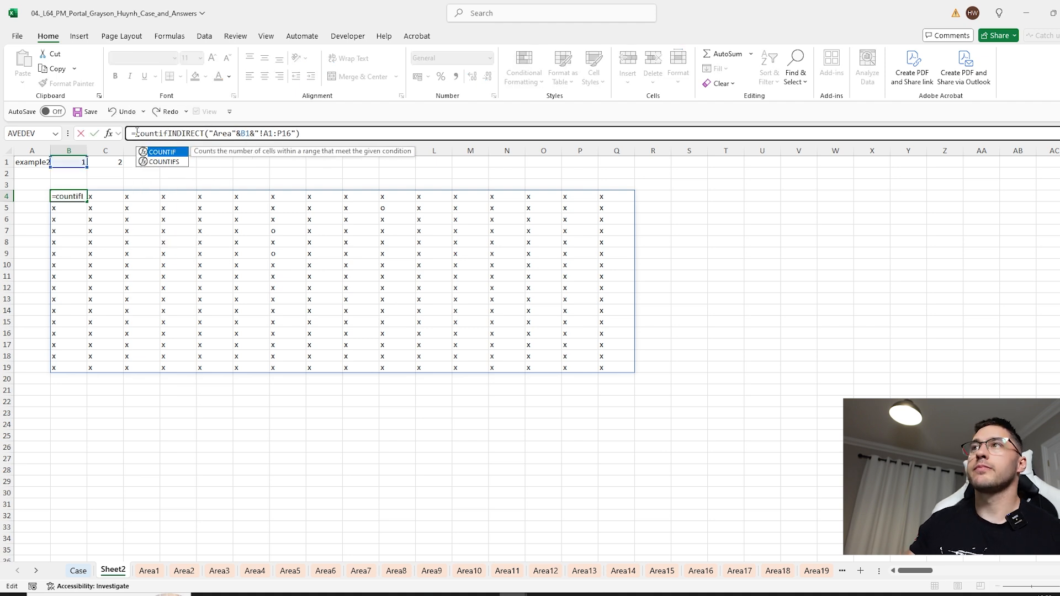
{"action": "type", "text": ","}
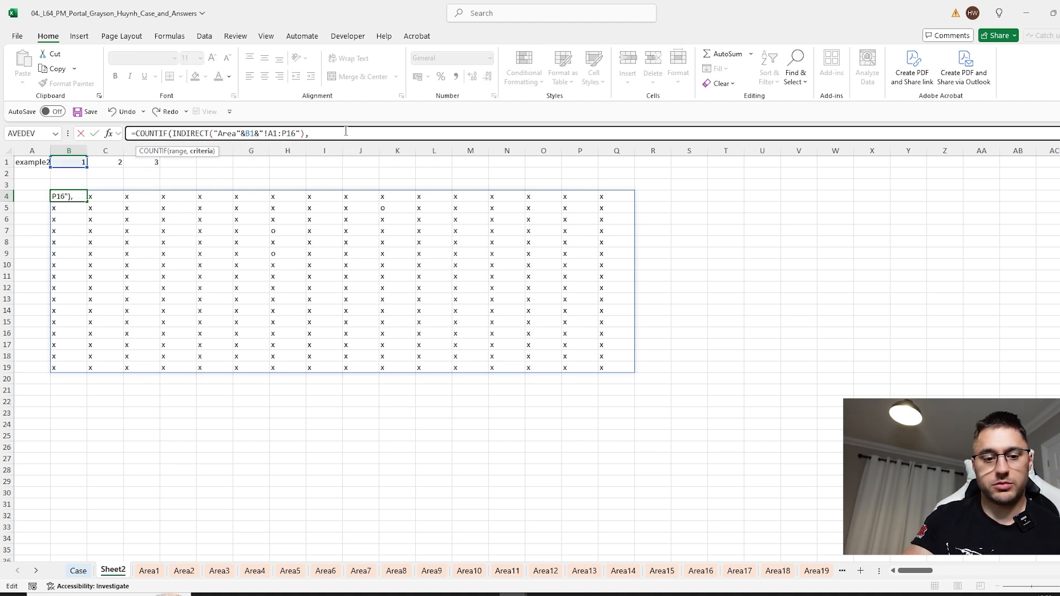
{"action": "key", "text": "shift+Return"}
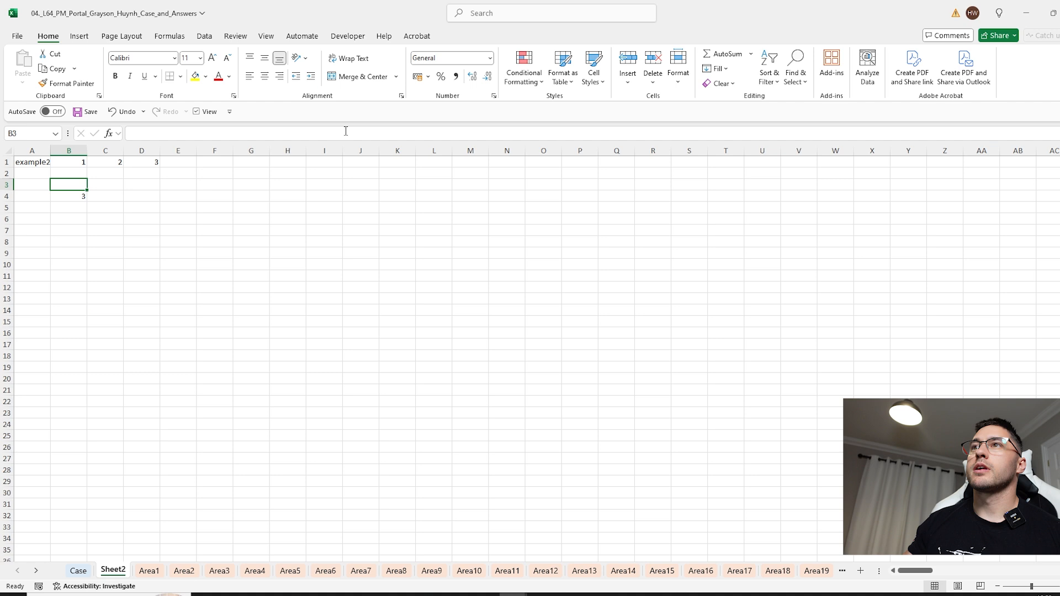
{"action": "left_click", "coordinate": [87, 196]}
{"action": "left_click_drag", "start_coordinate": [87, 202], "coordinate": [159, 199]}
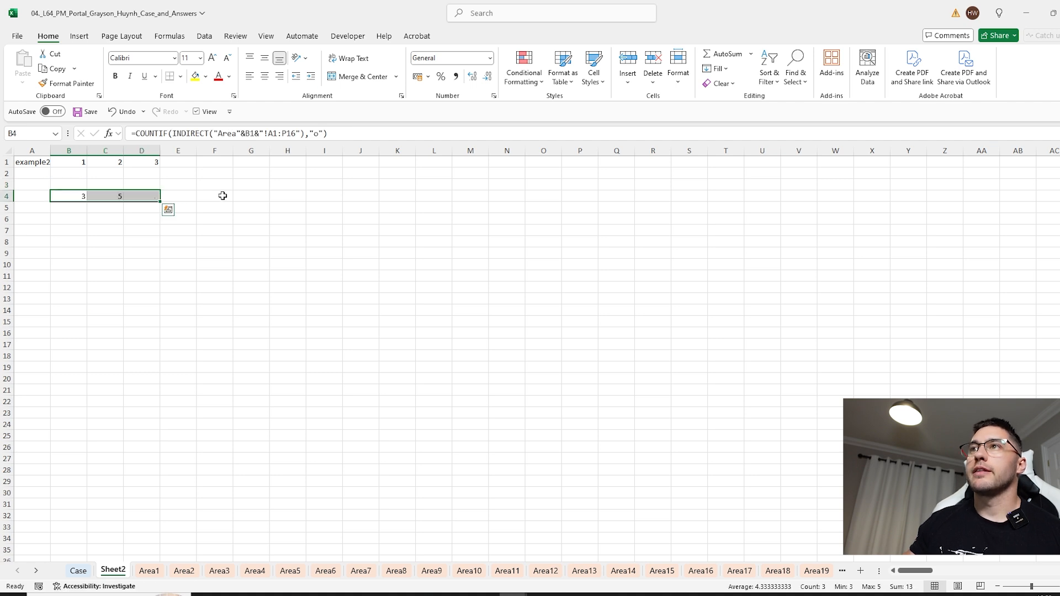
Add up the portal counts of the three areas with a SUM formula in G4
{"action": "left_click", "coordinate": [261, 196]}
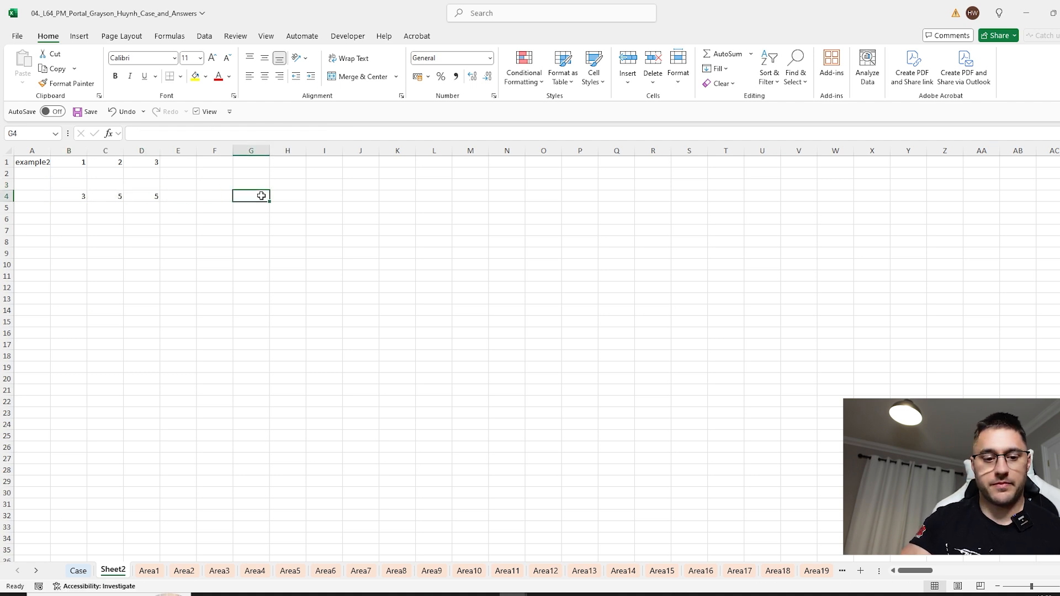
{"action": "type", "text": "=sum"}
{"action": "key", "text": "Tab"}
{"action": "left_click_drag", "start_coordinate": [152, 200], "coordinate": [83, 201]}
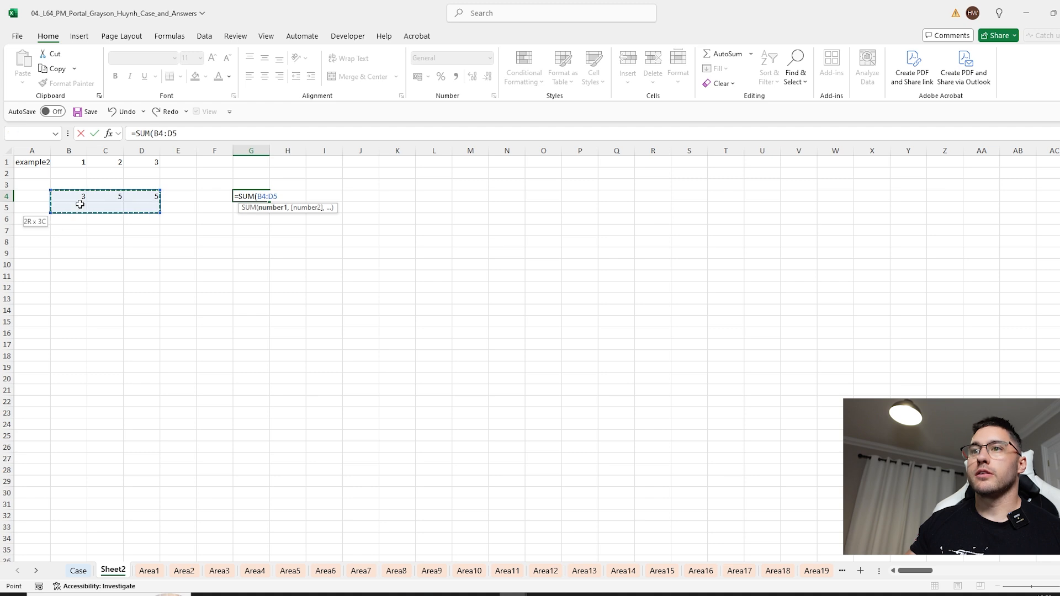
{"action": "key", "text": "Return"}
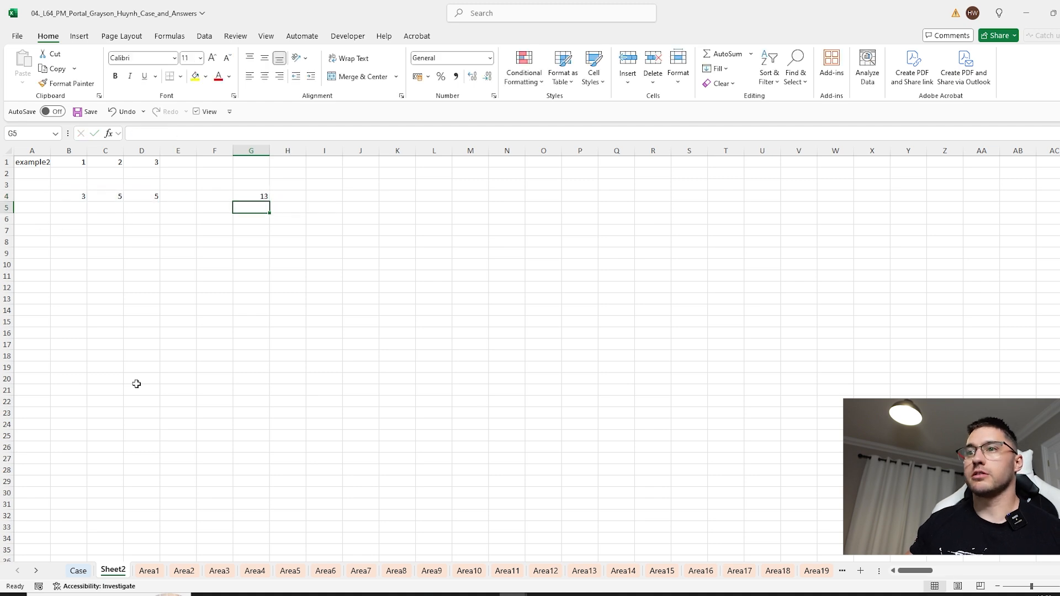
Copy the Level 2 game numbers 21 to 40 from the Case sheet and paste them into Sheet2 starting at F5
{"action": "left_click", "coordinate": [78, 571]}
{"action": "left_click", "coordinate": [65, 250]}
{"action": "key", "text": "ctrl+shift+Down"}
{"action": "key", "text": "ctrl+c"}
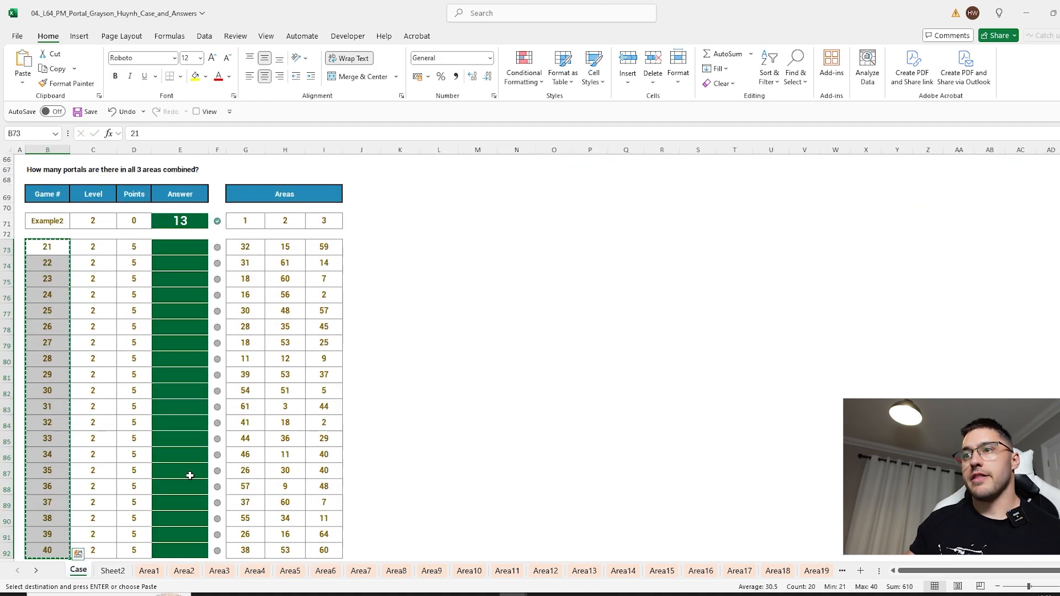
{"action": "key", "text": "ctrl+Page_Down"}
{"action": "left_click", "coordinate": [226, 211]}
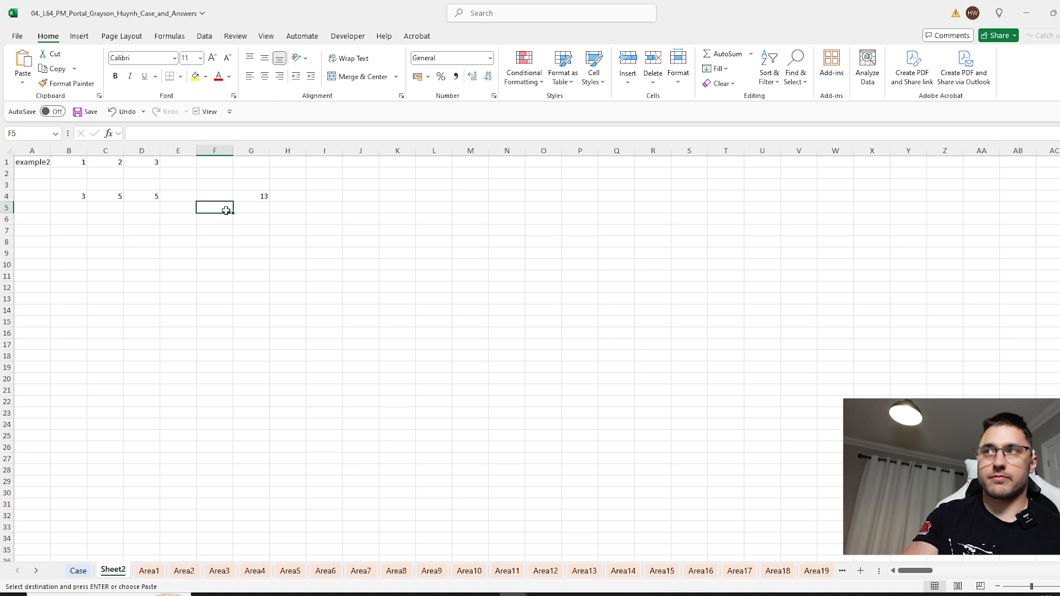
{"action": "key", "text": "ctrl+v"}
Create a data table over F4:G24 with A1 as the column input cell
{"action": "left_click_drag", "start_coordinate": [224, 194], "coordinate": [242, 208]}
{"action": "key", "text": "ctrl+shift+Down"}
{"action": "key", "text": "alt"}
{"action": "key", "text": "d"}
{"action": "key", "text": "t"}
{"action": "left_click", "coordinate": [44, 162]}
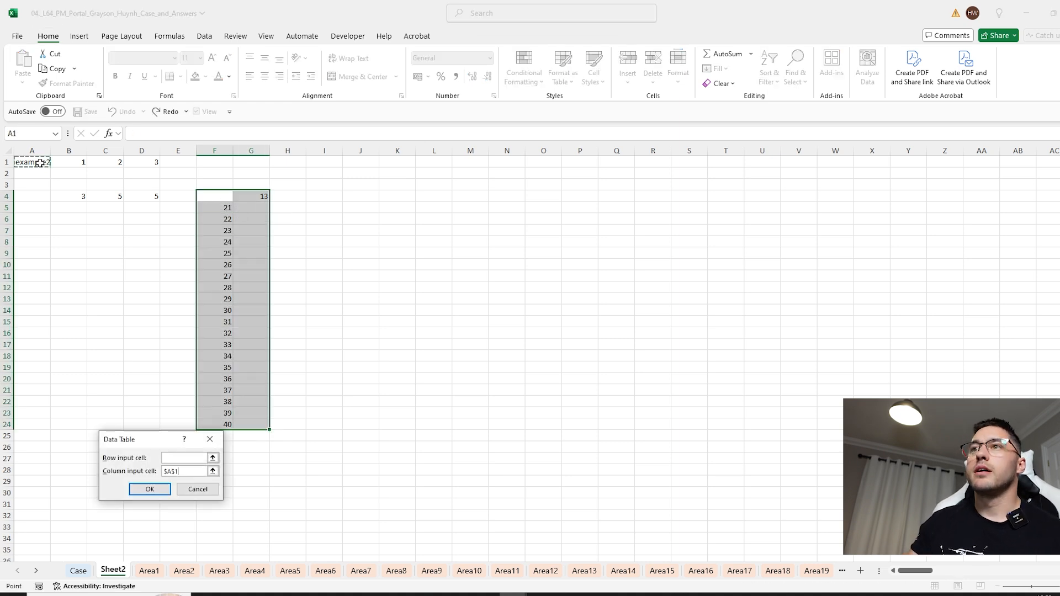
{"action": "key", "text": "Return"}
Copy the data table results in G5:G24 and paste them as values into the Level 2 answers on the Case sheet
{"action": "left_click_drag", "start_coordinate": [260, 208], "coordinate": [263, 421]}
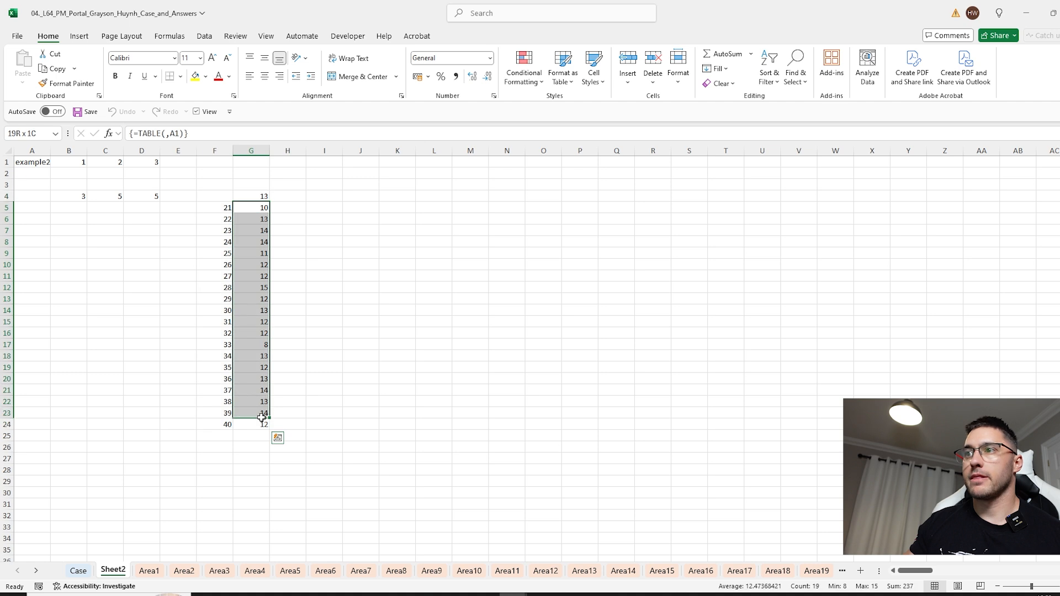
{"action": "key", "text": "ctrl+c"}
{"action": "left_click", "coordinate": [78, 570]}
{"action": "left_click", "coordinate": [169, 247]}
{"action": "key", "text": "ctrl+v"}
Check the Level 3 question and its inputs on the Case sheet, and change the game label in A1 of Sheet2 to example3
{"action": "scroll", "coordinate": [254, 287], "scroll_direction": "down", "scroll_amount": 10}
{"action": "scroll", "coordinate": [254, 287], "scroll_direction": "up", "scroll_amount": 2}
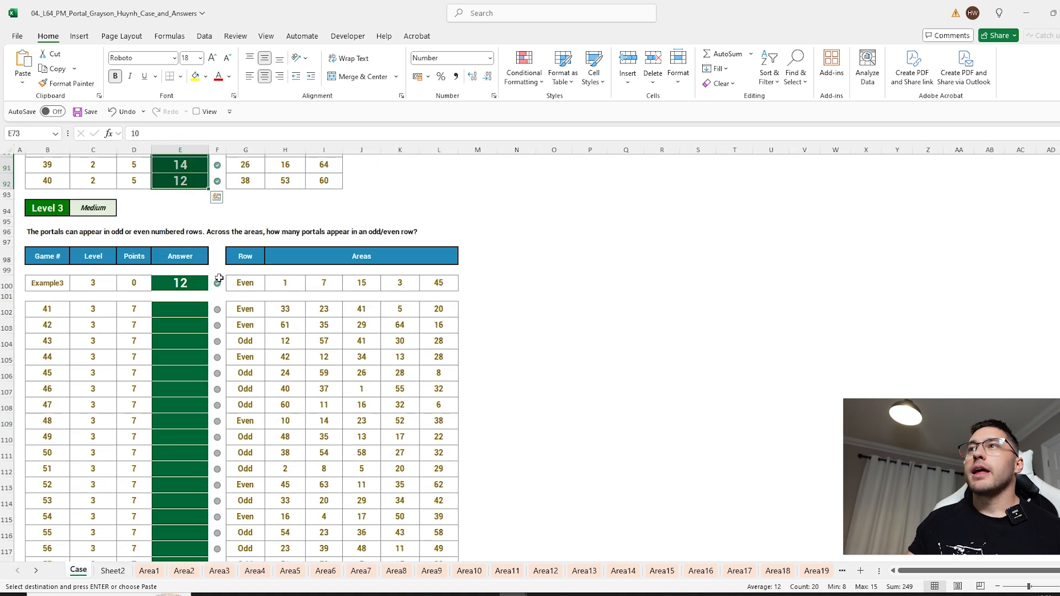
{"action": "left_click", "coordinate": [33, 231]}
{"action": "left_click", "coordinate": [194, 310]}
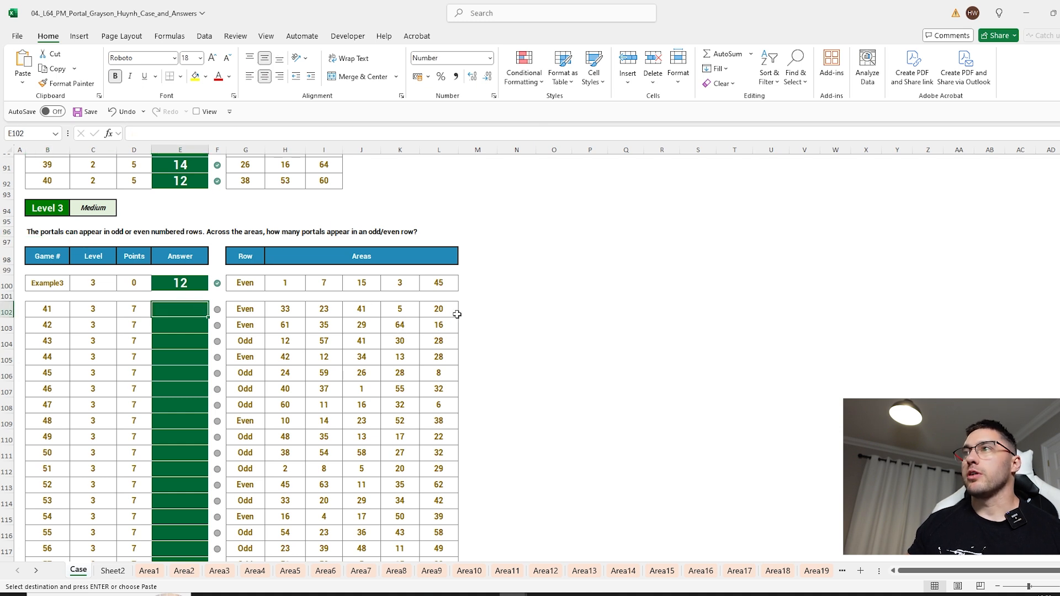
{"action": "left_click_drag", "start_coordinate": [447, 308], "coordinate": [243, 309]}
{"action": "left_click", "coordinate": [186, 310]}
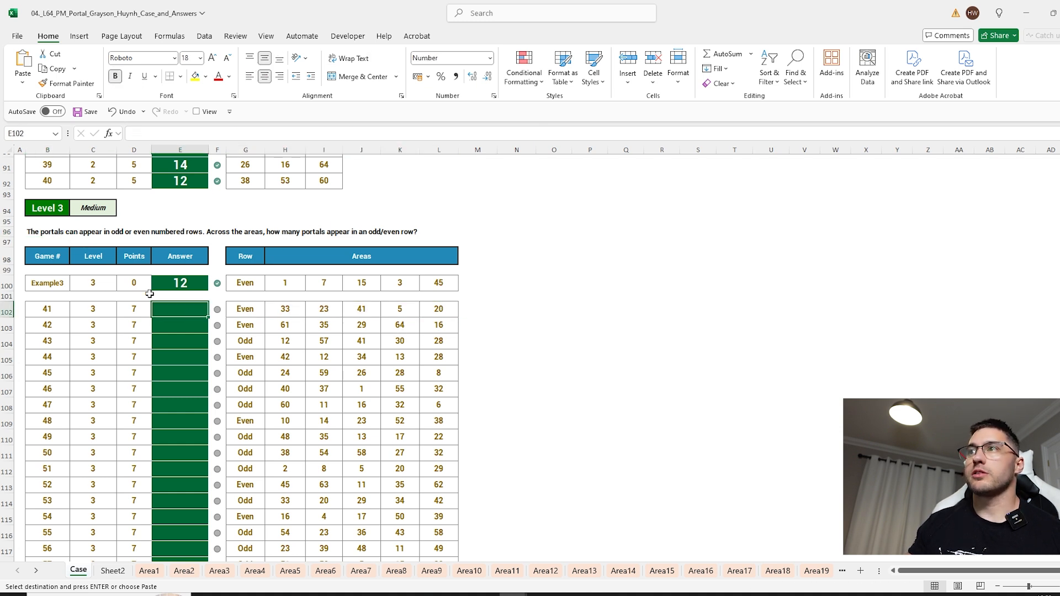
{"action": "left_click", "coordinate": [113, 571]}
{"action": "left_click", "coordinate": [39, 162]}
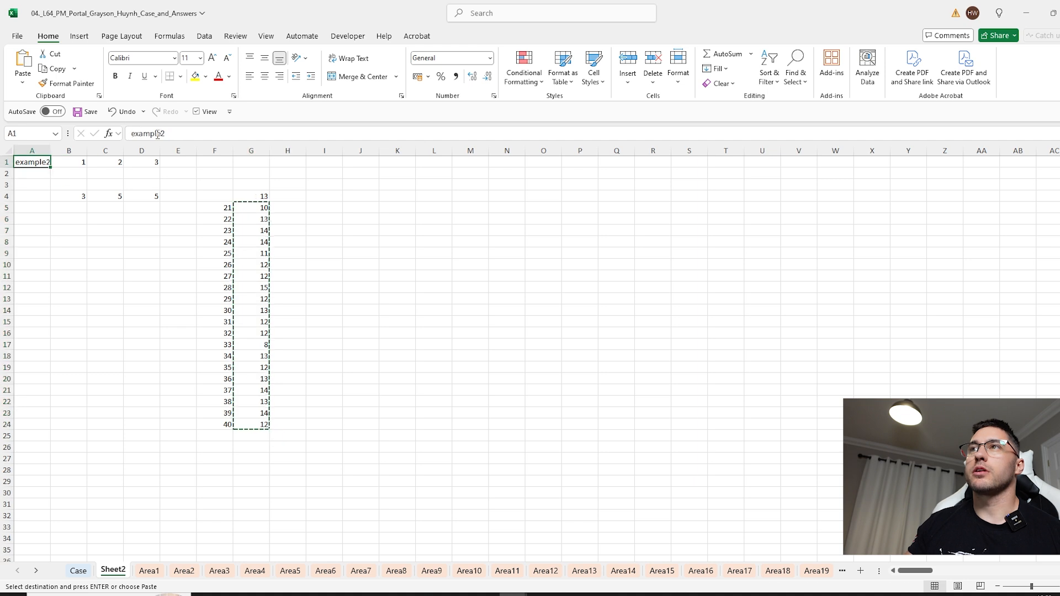
{"action": "left_click", "coordinate": [164, 134]}
{"action": "key", "text": "Return"}
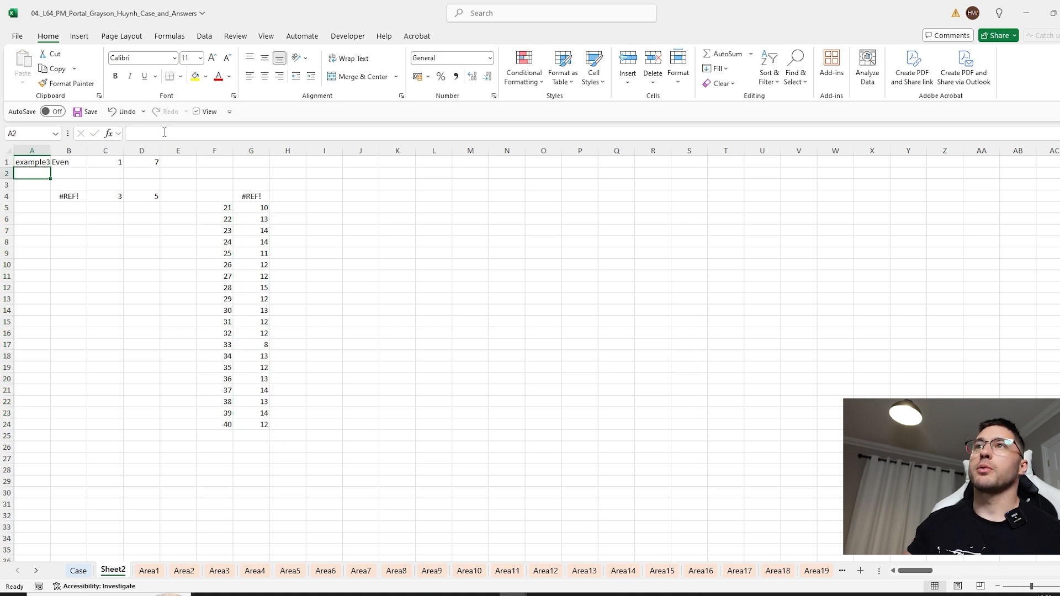
Extend the XLOOKUP return range in B1 to Case!G:L and check the returned row type and five area numbers
{"action": "left_click", "coordinate": [67, 164]}
{"action": "left_click", "coordinate": [263, 133]}
{"action": "key", "text": "BackSpace"}
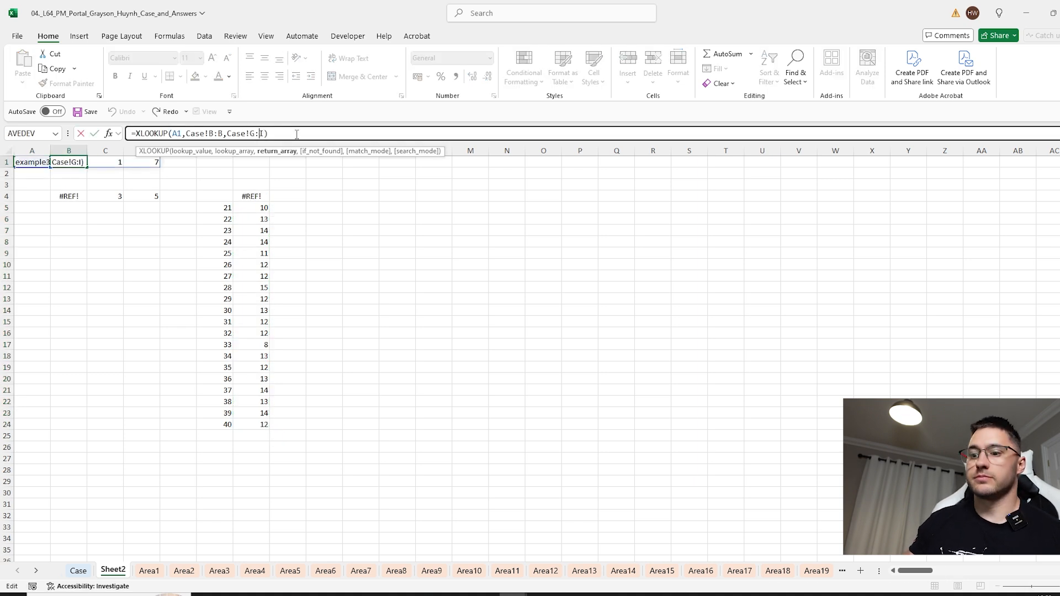
{"action": "type", "text": "l"}
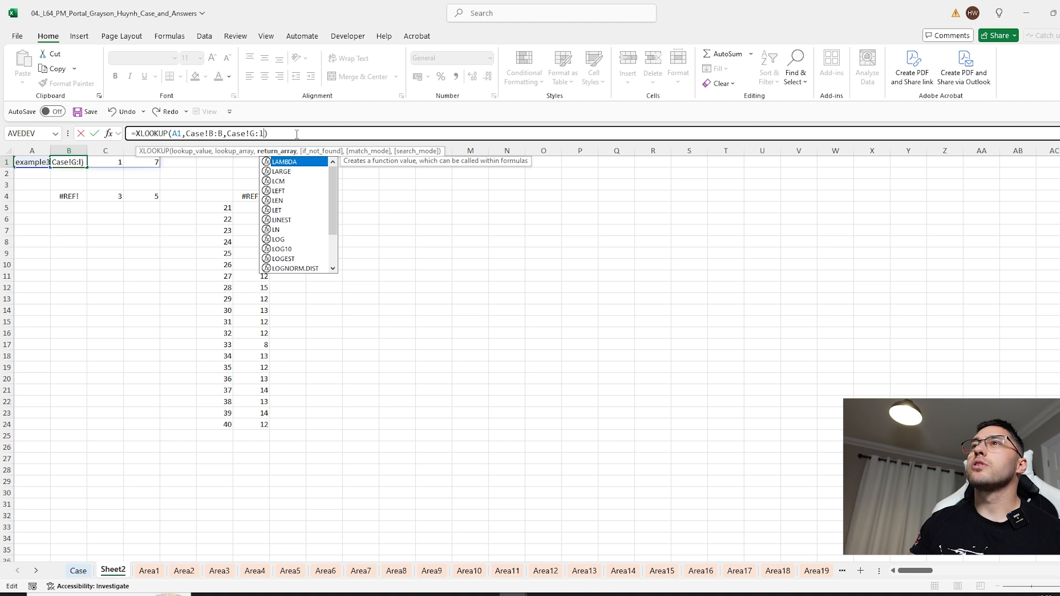
{"action": "key", "text": "Return"}
{"action": "left_click", "coordinate": [114, 163]}
{"action": "left_click", "coordinate": [465, 249]}
{"action": "left_click", "coordinate": [106, 161]}
{"action": "left_click", "coordinate": [218, 163]}
{"action": "left_click", "coordinate": [372, 234]}
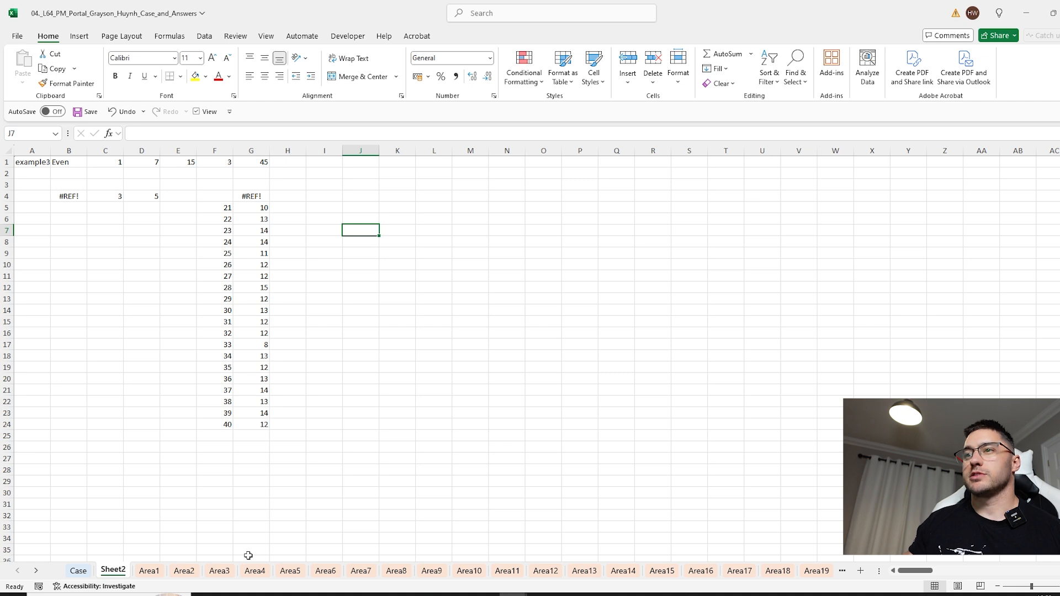
Group all the area sheets from Area1 to Area64
{"action": "left_click", "coordinate": [149, 571]}
{"action": "left_click", "coordinate": [36, 572]}
{"action": "left_click", "coordinate": [36, 572]}
{"action": "left_click", "coordinate": [36, 571]}
{"action": "left_click", "coordinate": [36, 572]}
{"action": "left_click", "coordinate": [36, 571]}
{"action": "left_click", "coordinate": [35, 572]}
{"action": "left_click", "coordinate": [36, 572]}
{"action": "left_click", "coordinate": [36, 571]}
{"action": "left_click", "coordinate": [35, 571]}
{"action": "left_click", "coordinate": [36, 572]}
{"action": "left_click", "coordinate": [36, 572]}
{"action": "left_click", "coordinate": [36, 571]}
{"action": "left_click", "coordinate": [36, 571]}
{"action": "left_click", "coordinate": [36, 571]}
{"action": "left_click", "coordinate": [36, 571]}
{"action": "left_click", "coordinate": [36, 572]}
{"action": "left_click", "coordinate": [800, 571], "text": "shift"}
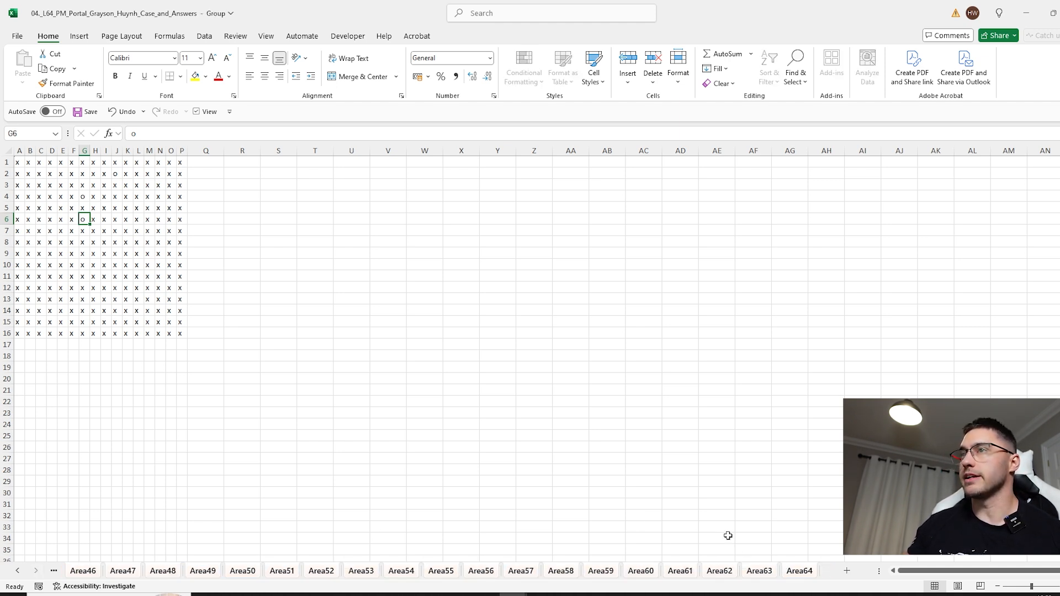
Count the portals in each row of the grouped sheets with =COUNTIF(A1:P1,"o") in Q1, filled down to Q16
{"action": "left_click", "coordinate": [212, 164]}
{"action": "type", "text": "=countif"}
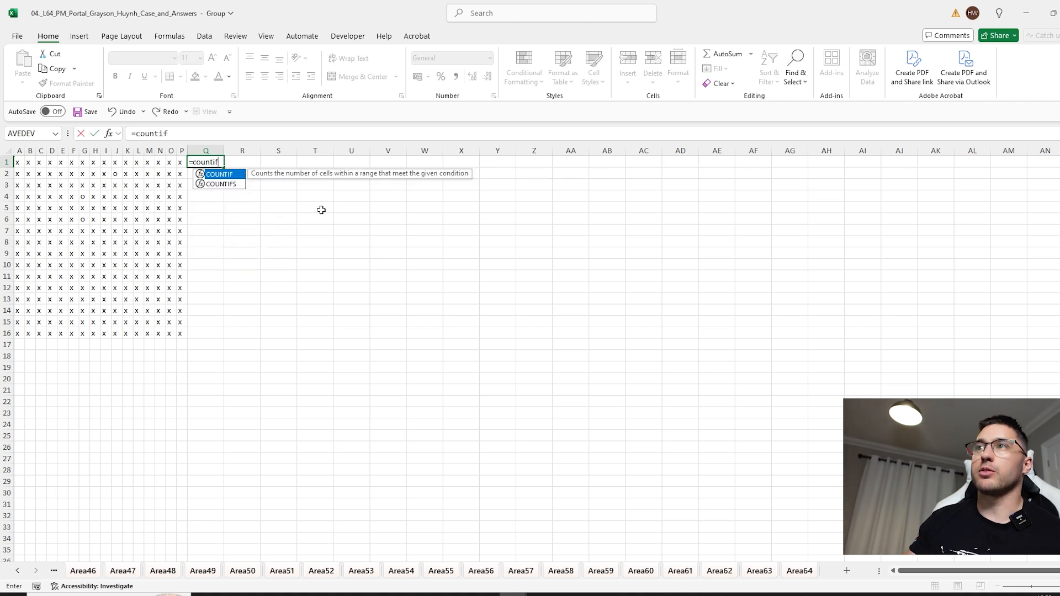
{"action": "key", "text": "Tab"}
{"action": "left_click_drag", "start_coordinate": [176, 161], "coordinate": [12, 160]}
{"action": "type", "text": ","}
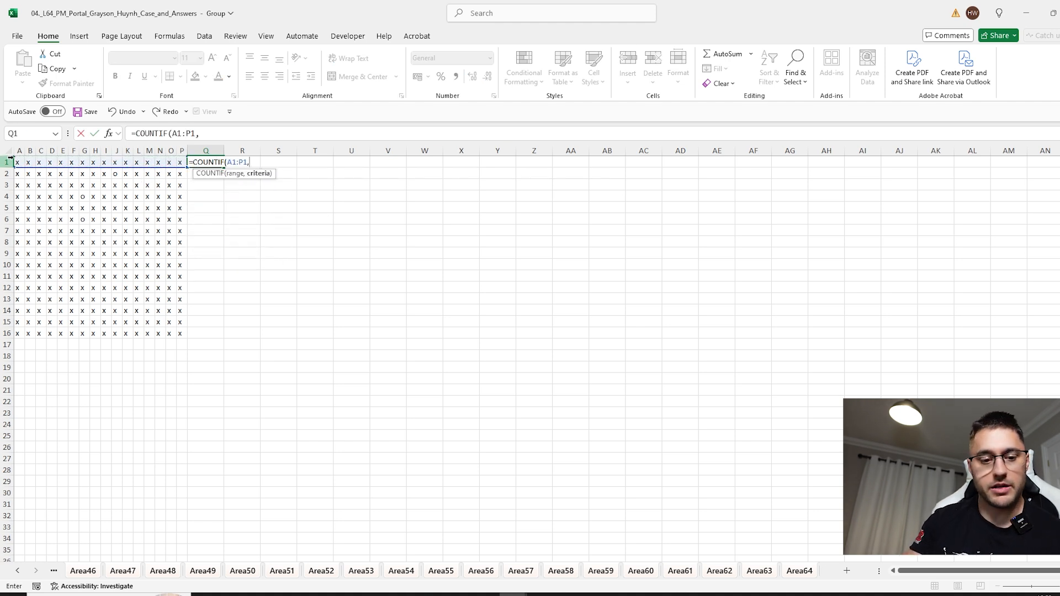
{"action": "type", "text": "\"o\")"}
{"action": "key", "text": "Return"}
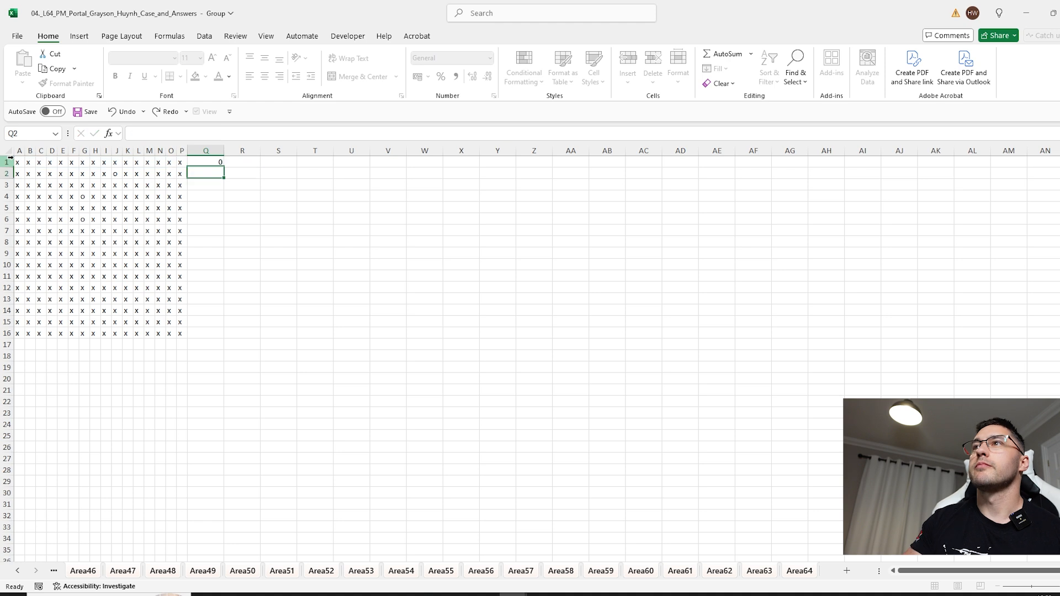
{"action": "left_click", "coordinate": [220, 165]}
{"action": "left_click_drag", "start_coordinate": [224, 168], "coordinate": [216, 339]}
Ungroup the area sheets and check the row counts in column Q on Area61 and Area62
{"action": "left_click", "coordinate": [721, 572]}
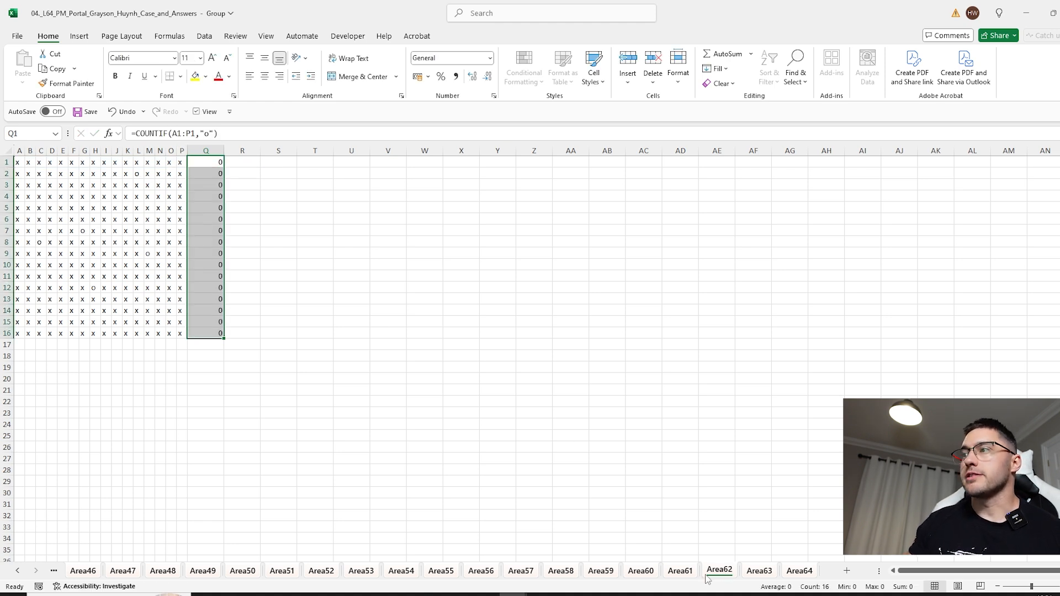
{"action": "left_click", "coordinate": [683, 575]}
{"action": "left_click", "coordinate": [642, 574]}
{"action": "left_click", "coordinate": [687, 572]}
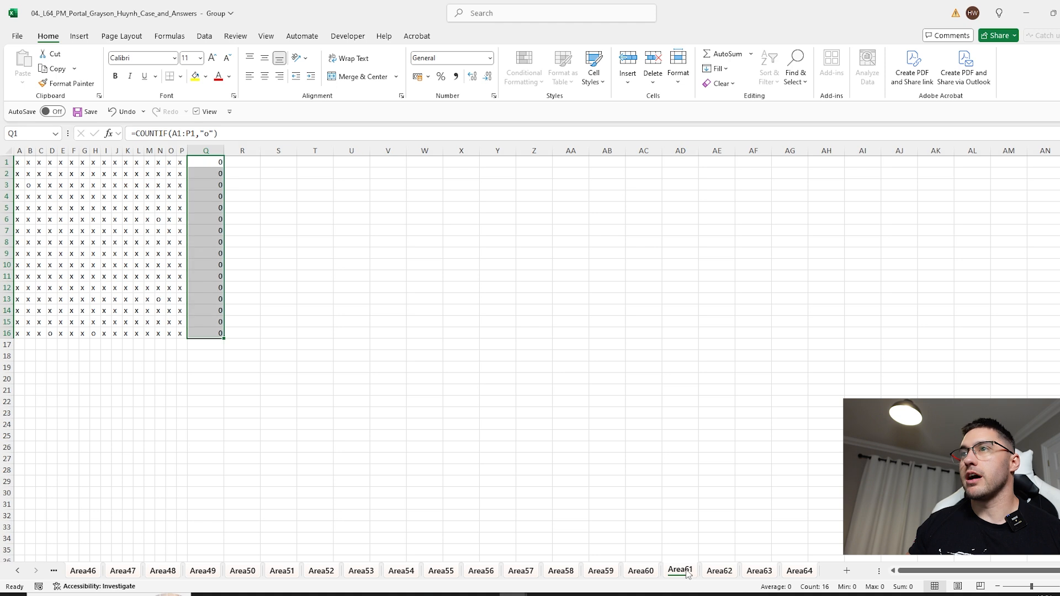
{"action": "left_click", "coordinate": [682, 574]}
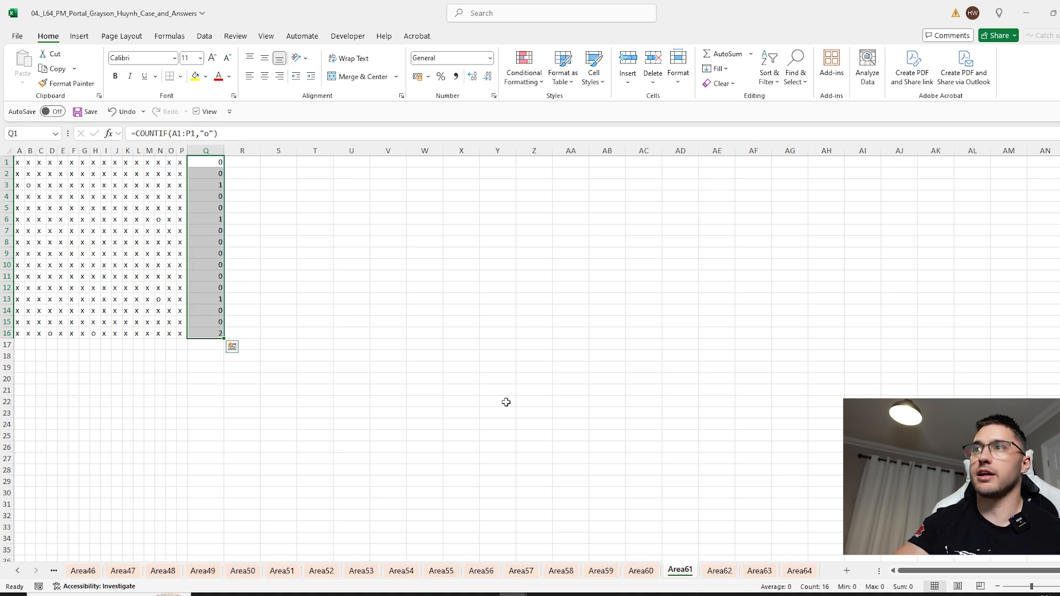
{"action": "left_click", "coordinate": [719, 571]}
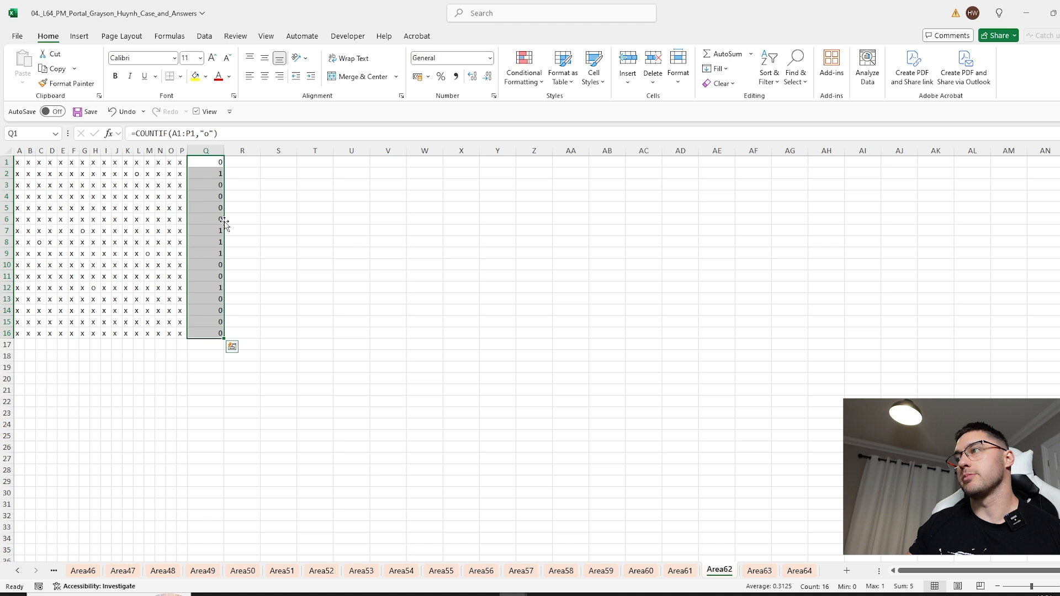
Check the row counts in column Q on Area63 and return to Sheet2
{"action": "left_click", "coordinate": [768, 571]}
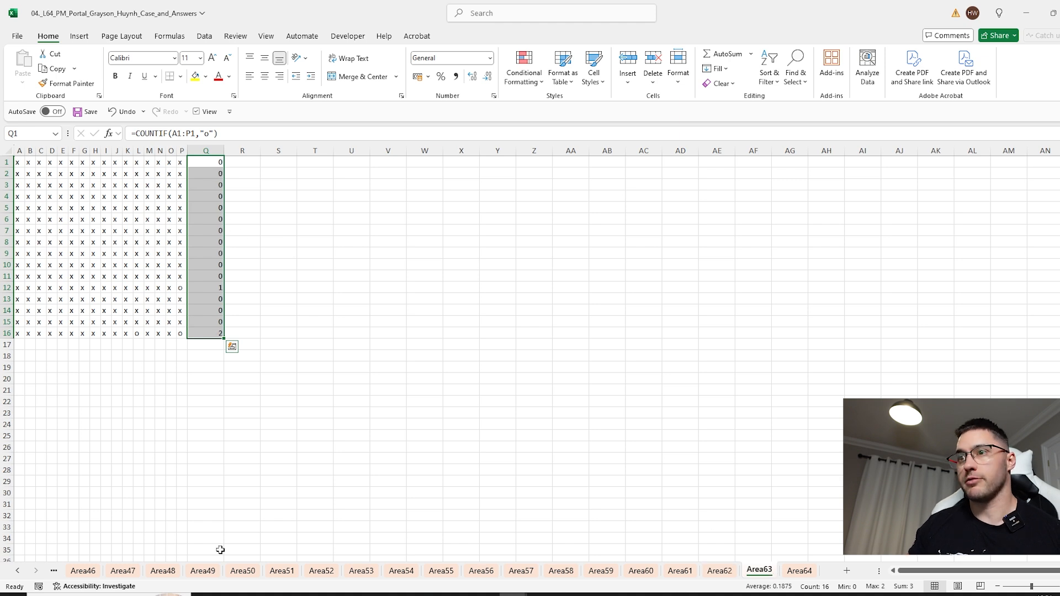
{"action": "right_click", "coordinate": [20, 572]}
{"action": "scroll", "coordinate": [56, 492], "scroll_direction": "up", "scroll_amount": 10}
{"action": "scroll", "coordinate": [55, 491], "scroll_direction": "up", "scroll_amount": 5}
{"action": "left_click", "coordinate": [30, 419]}
{"action": "left_click", "coordinate": [30, 426]}
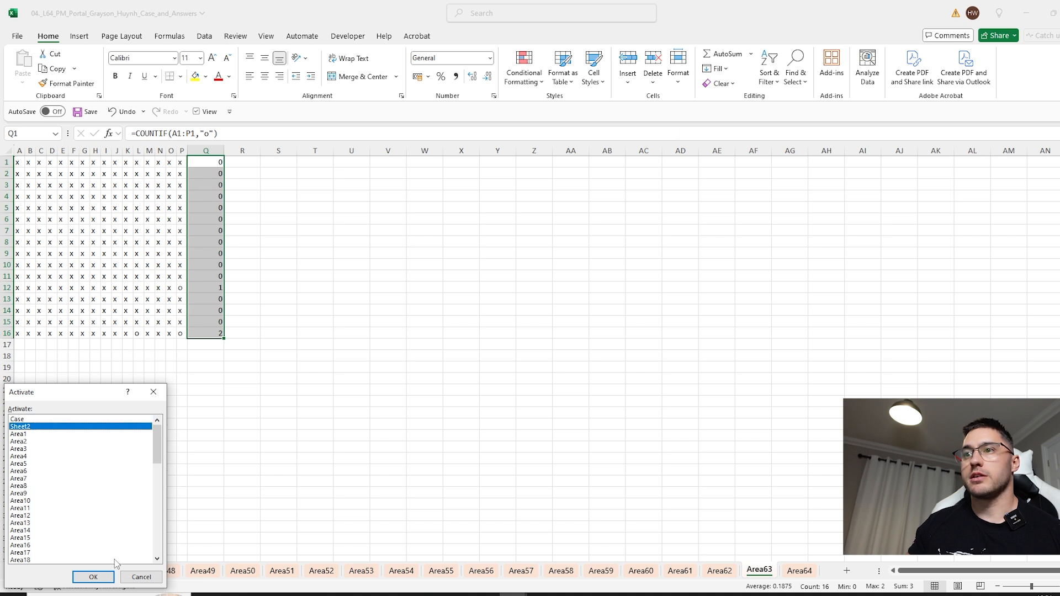
{"action": "left_click", "coordinate": [93, 577]}
Replace the COUNTIF formula in B4 with =INDIRECT("Area"&B1&"!Q1:Q16") to pull an area's row counts
{"action": "left_click", "coordinate": [68, 197]}
{"action": "left_click", "coordinate": [280, 134]}
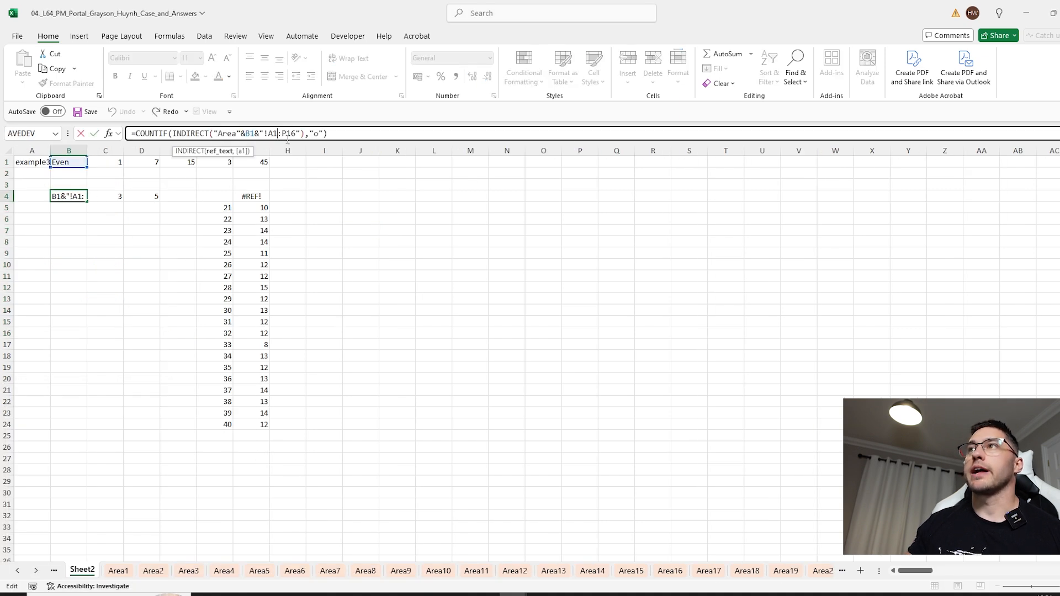
{"action": "key", "text": "BackSpace"}
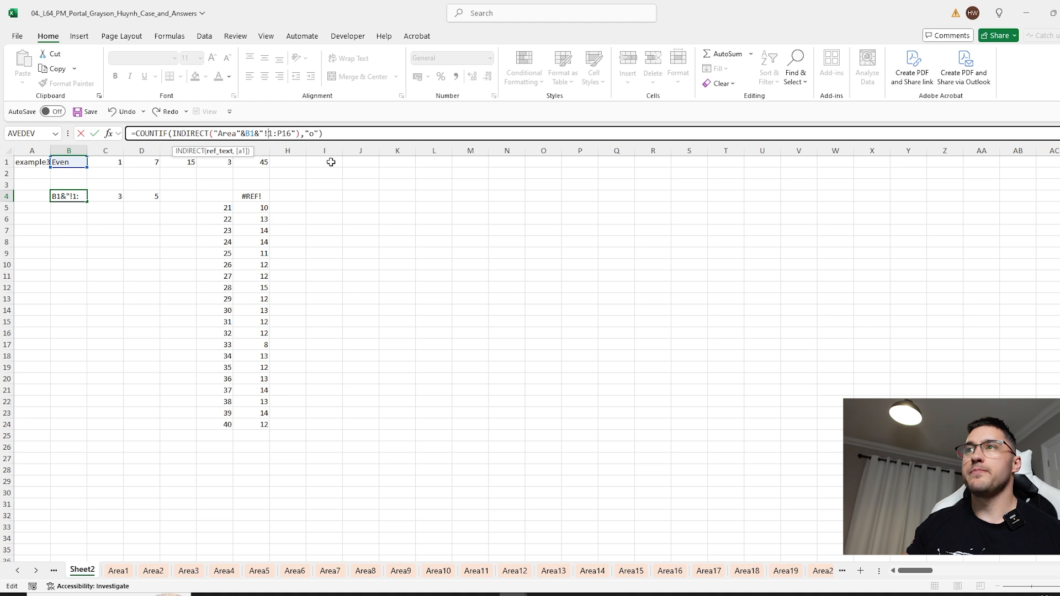
{"action": "type", "text": "Q"}
{"action": "left_click", "coordinate": [286, 134]}
{"action": "key", "text": "BackSpace"}
{"action": "type", "text": "Q"}
{"action": "left_click_drag", "start_coordinate": [328, 134], "coordinate": [305, 134]}
{"action": "key", "text": "BackSpace"}
{"action": "left_click_drag", "start_coordinate": [160, 134], "coordinate": [137, 134]}
{"action": "key", "text": "BackSpace"}
{"action": "key", "text": "Return"}
Place the row-count formula in C4 as =INDIRECT("Area"&C1&"!Q1:Q16") and clear it from B4
{"action": "left_click", "coordinate": [80, 197]}
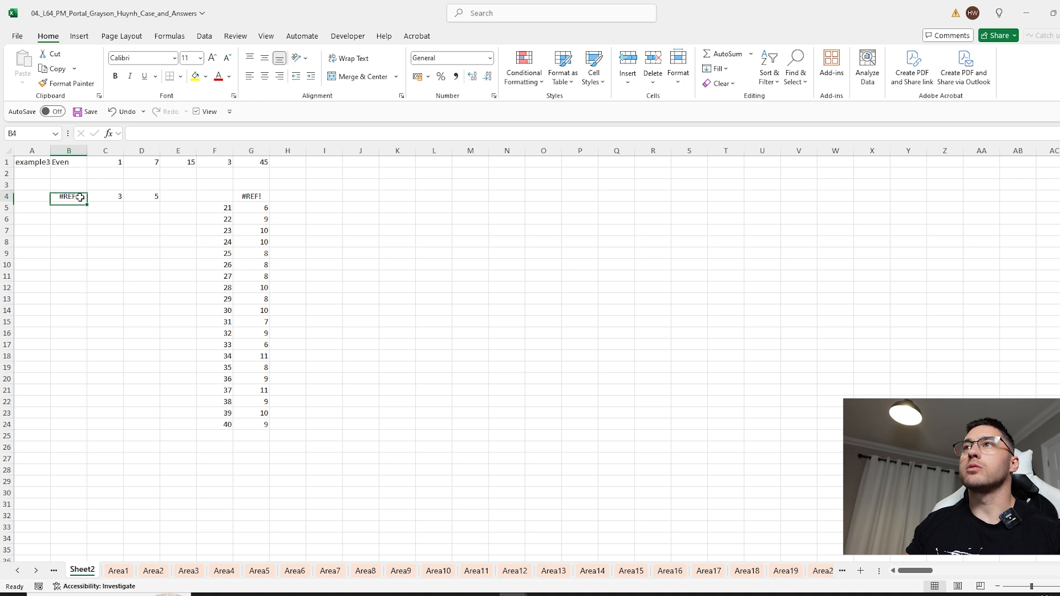
{"action": "left_click", "coordinate": [200, 134]}
{"action": "left_click_drag", "start_coordinate": [81, 173], "coordinate": [154, 198]}
{"action": "key", "text": "Return"}
{"action": "key", "text": "Delete"}
{"action": "left_click", "coordinate": [80, 198]}
{"action": "left_click_drag", "start_coordinate": [83, 202], "coordinate": [113, 367]}
{"action": "left_click", "coordinate": [111, 201]}
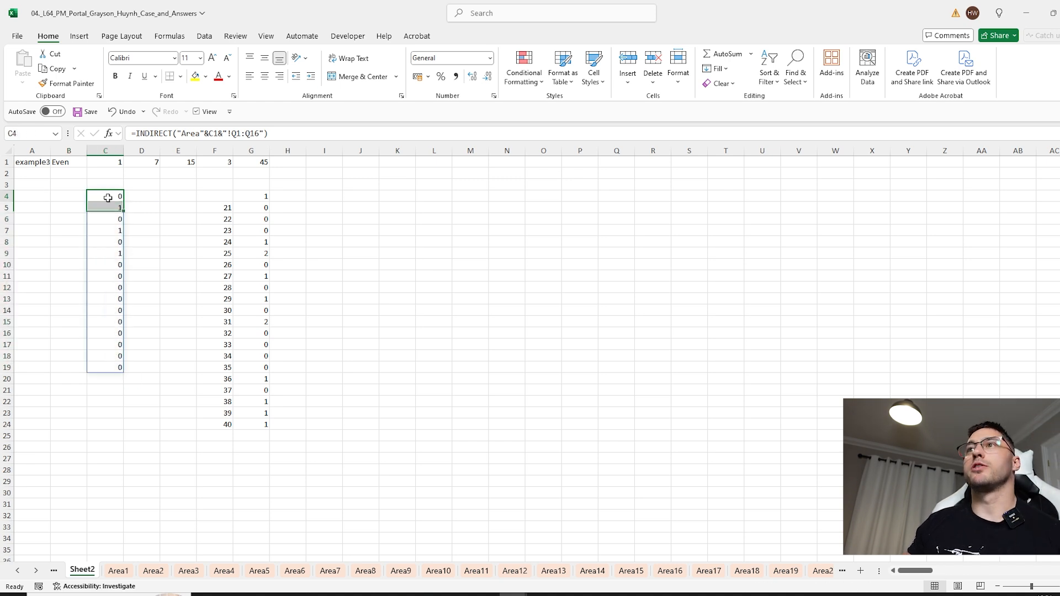
Wrap the C4 formula in IF($B$1="even", with CHOOSEROWS returning rows 2,4,6,8,10,12,14,16 as the true result
{"action": "left_click", "coordinate": [147, 134]}
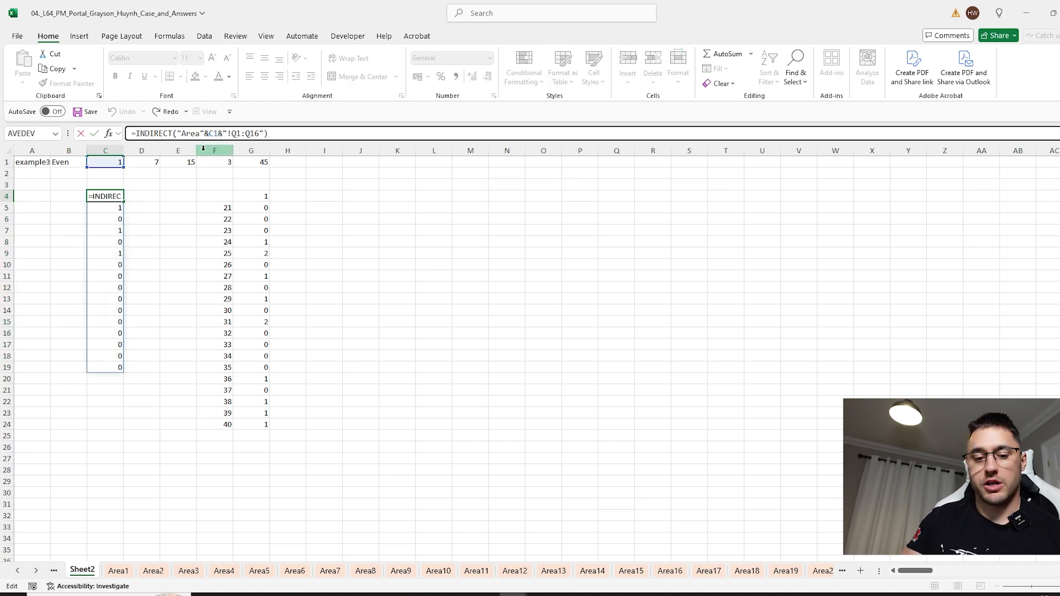
{"action": "type", "text": "IF("}
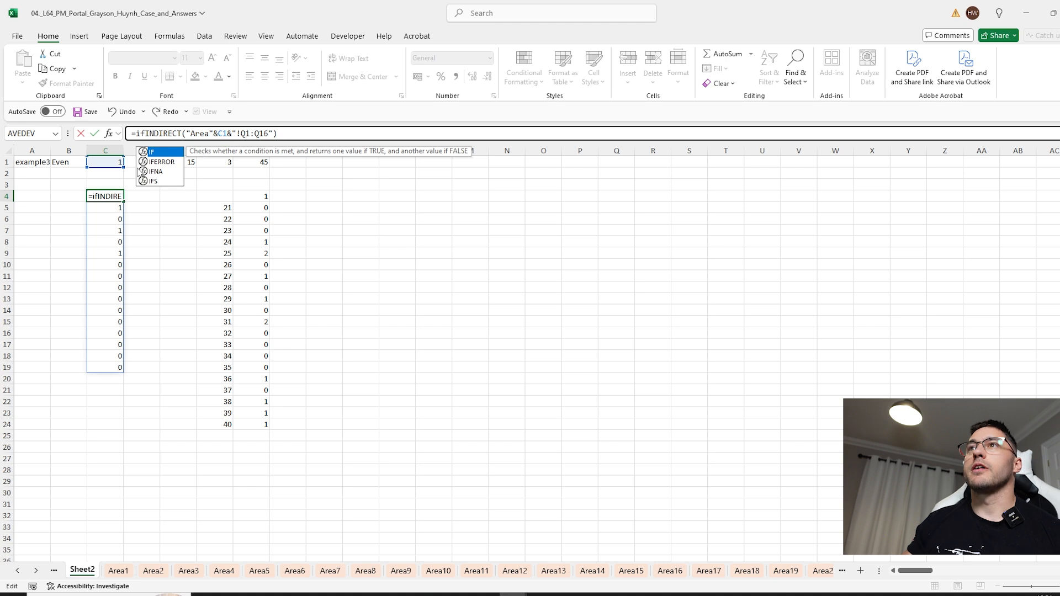
{"action": "left_click", "coordinate": [64, 162]}
{"action": "key", "text": "F4"}
{"action": "type", "text": "="}
{"action": "type", "text": "\"even\""}
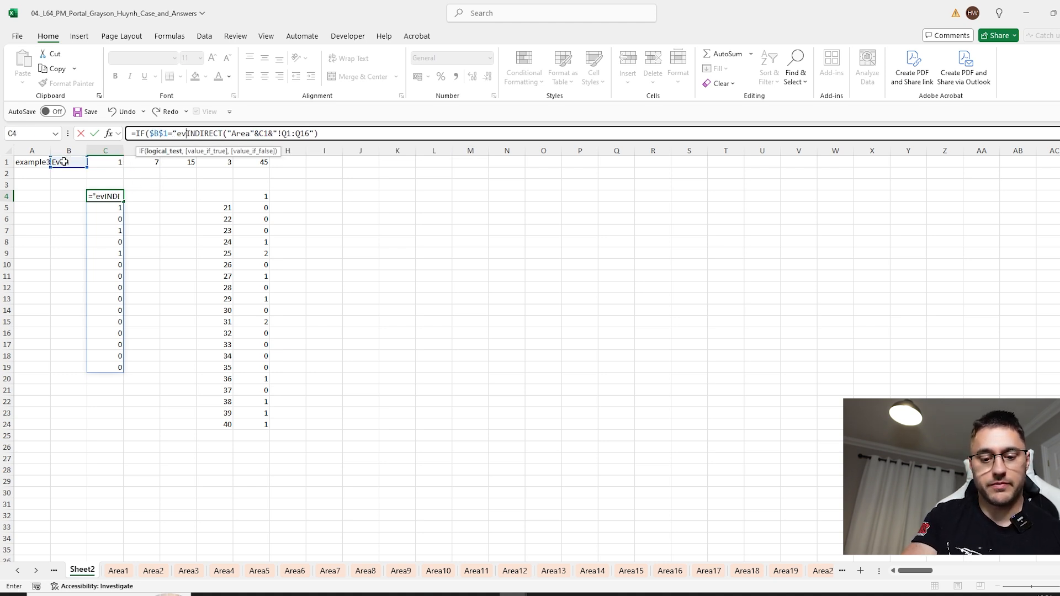
{"action": "type", "text": ",choo"}
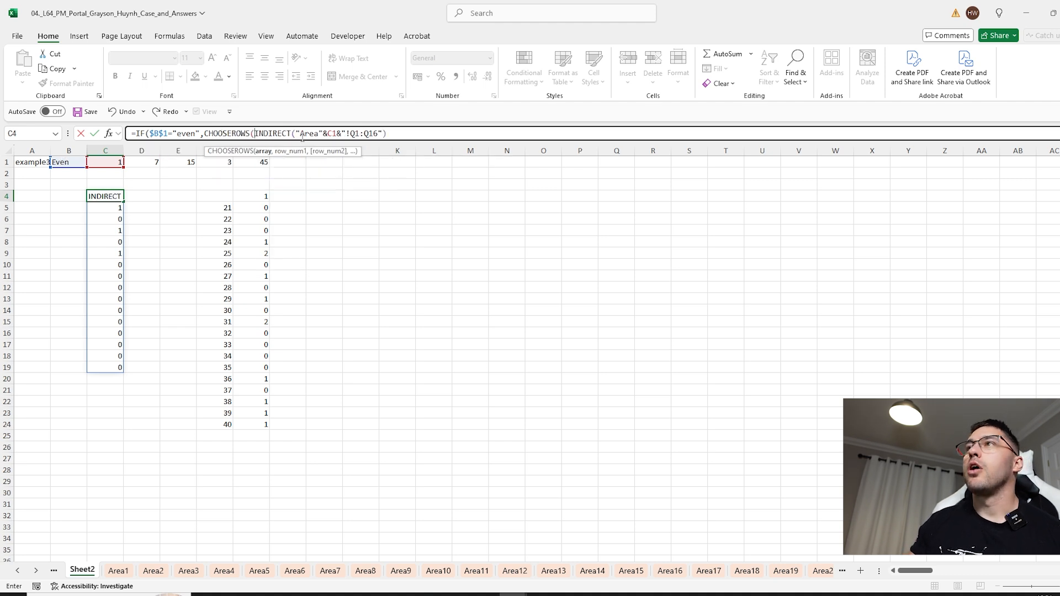
{"action": "left_click", "coordinate": [404, 132]}
{"action": "type", "text": ","}
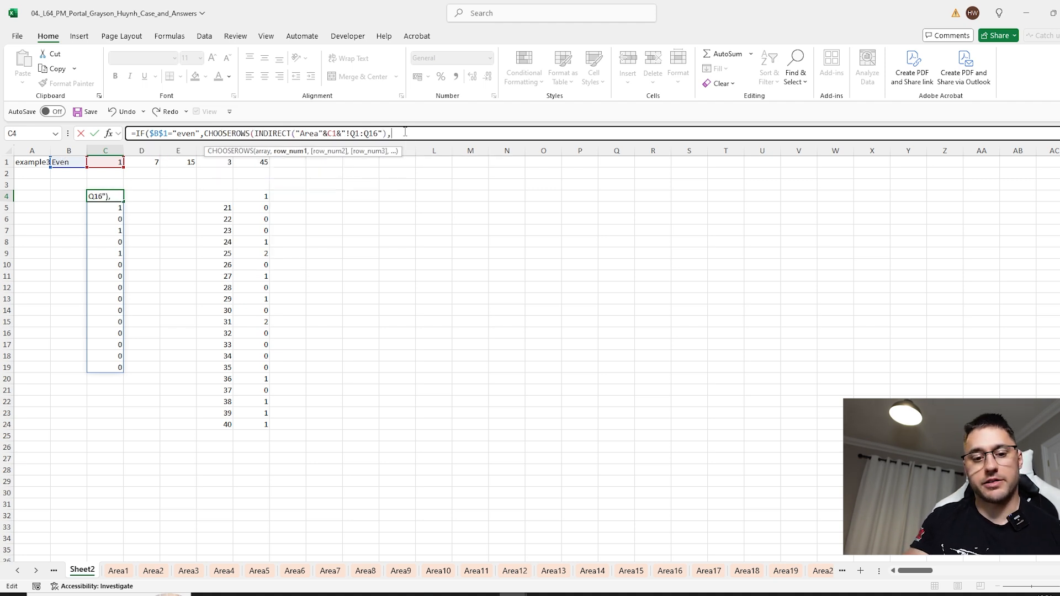
{"action": "type", "text": "2,4,6,8,10,"}
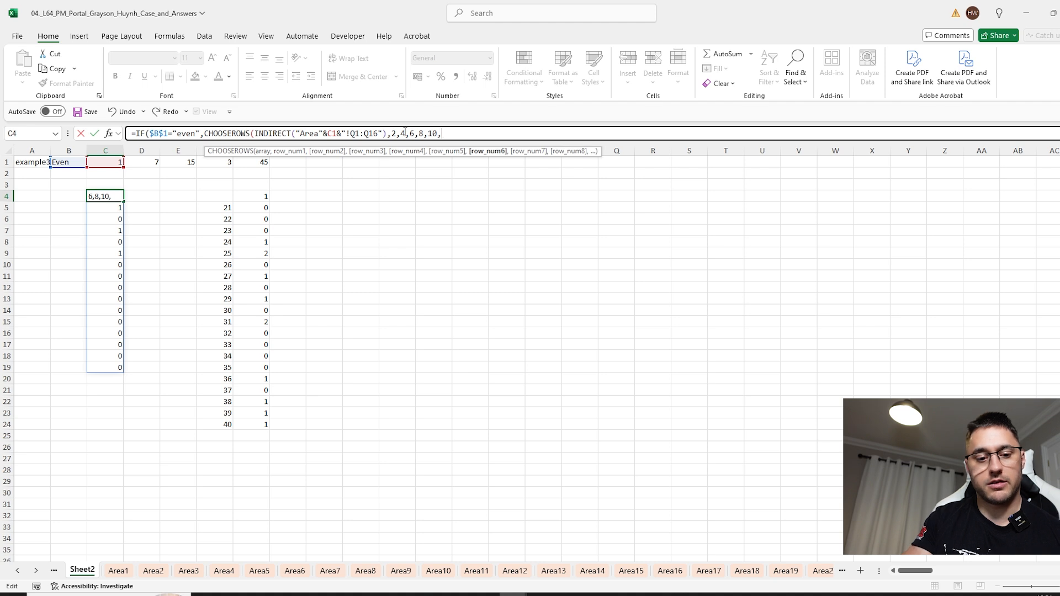
{"action": "type", "text": "12,14,16),"}
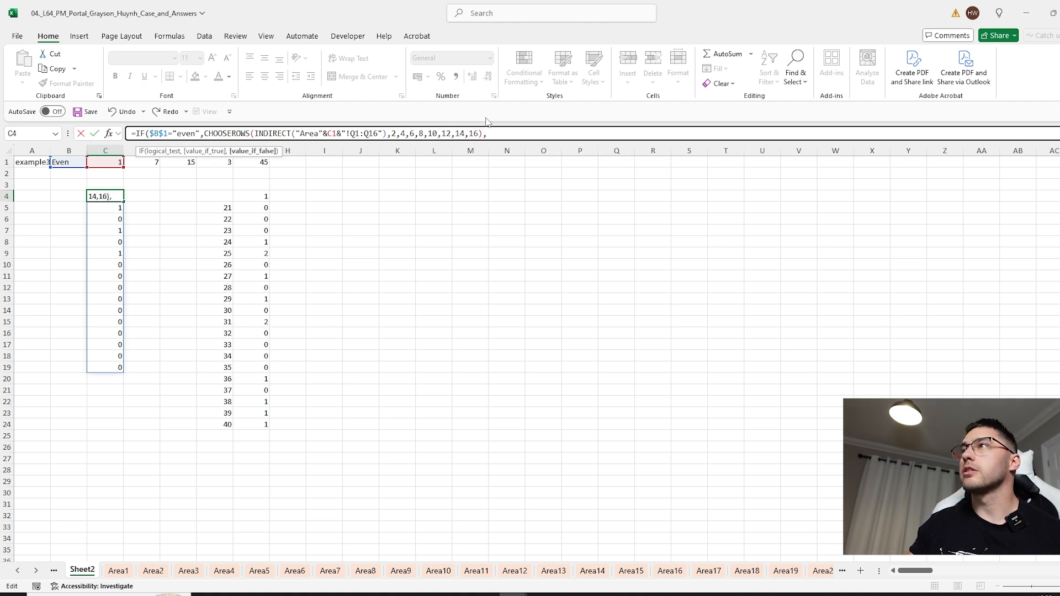
Reuse the CHOOSEROWS expression as the false result in C4, with rows 1,3,5,7,9,11,13,15, and complete the formula
{"action": "left_click_drag", "start_coordinate": [482, 132], "coordinate": [202, 136]}
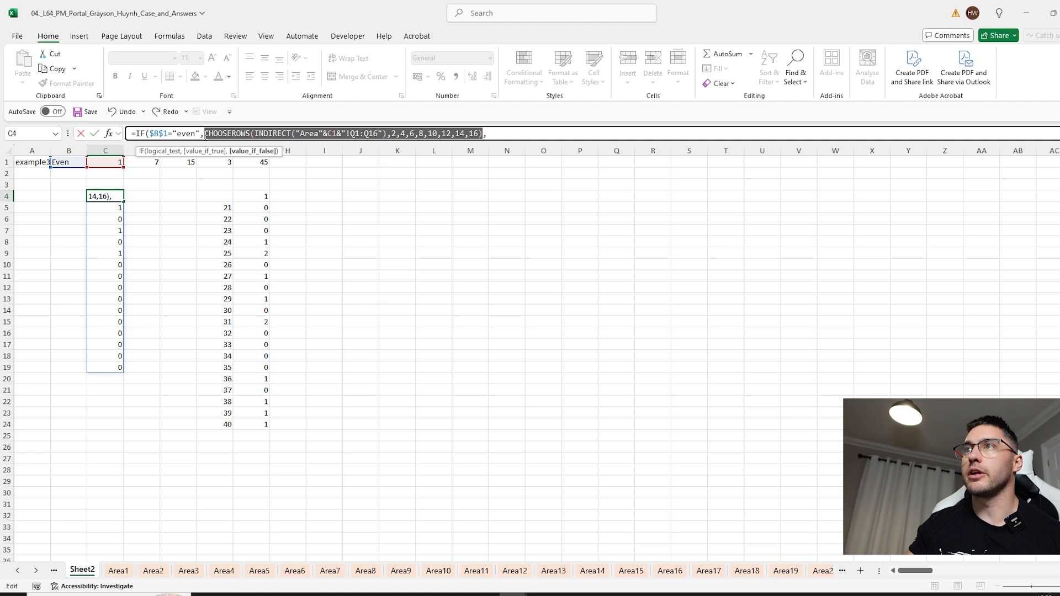
{"action": "key", "text": "ctrl+c"}
{"action": "left_click", "coordinate": [502, 133]}
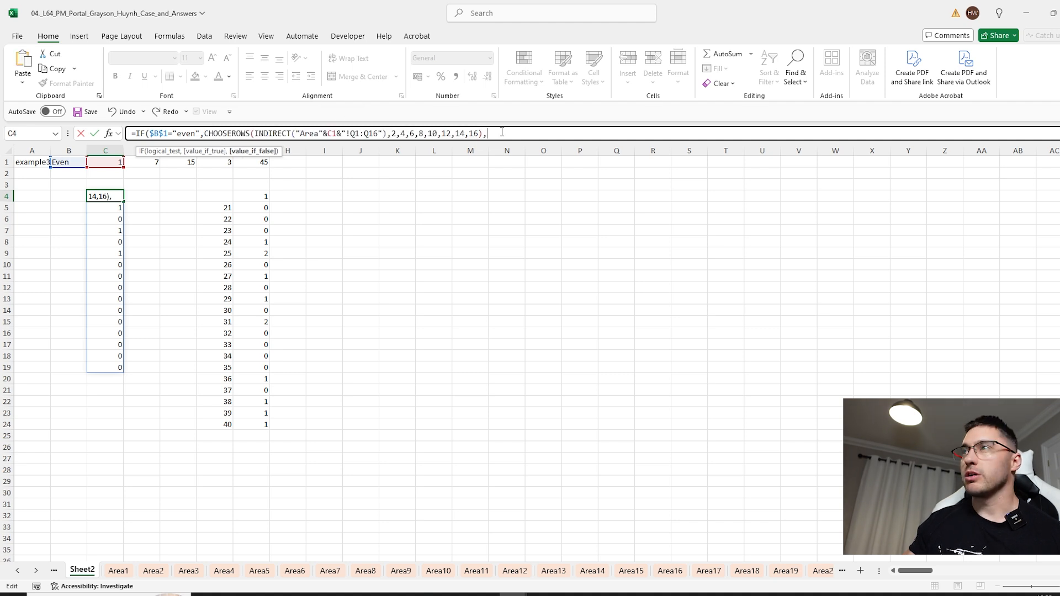
{"action": "key", "text": "ctrl+v"}
{"action": "left_click", "coordinate": [680, 133]}
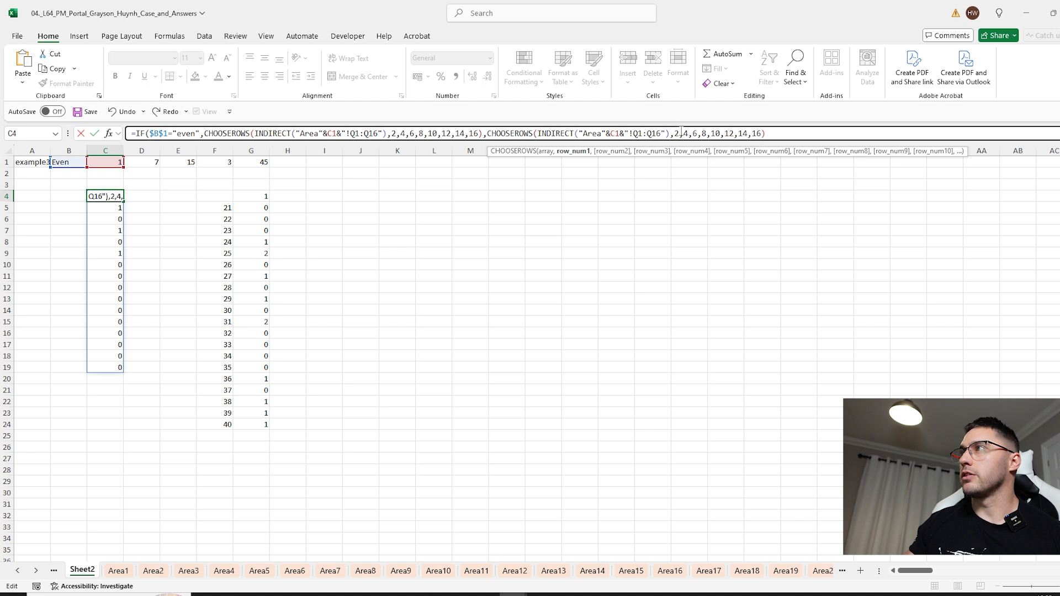
{"action": "left_click_drag", "start_coordinate": [675, 133], "coordinate": [841, 135]}
{"action": "type", "text": "1,3,"}
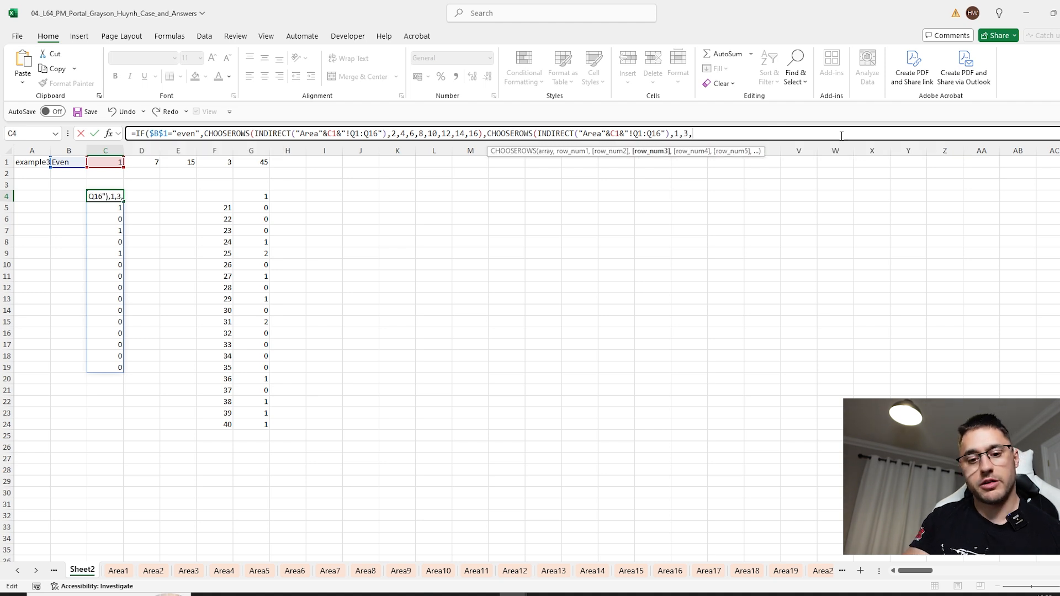
{"action": "type", "text": "5,7,9,11,1"}
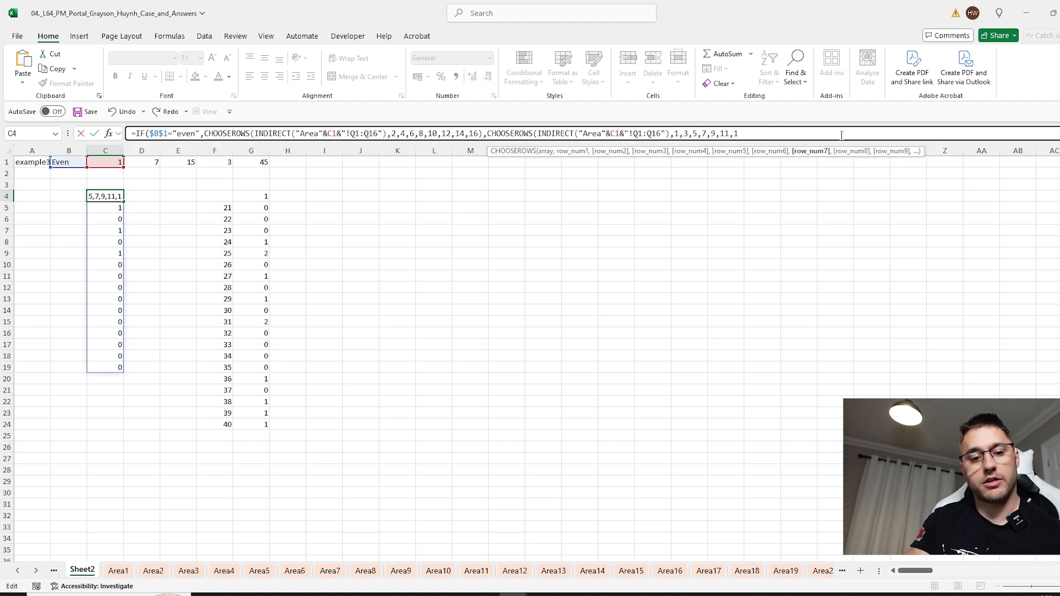
{"action": "type", "text": "3,15))"}
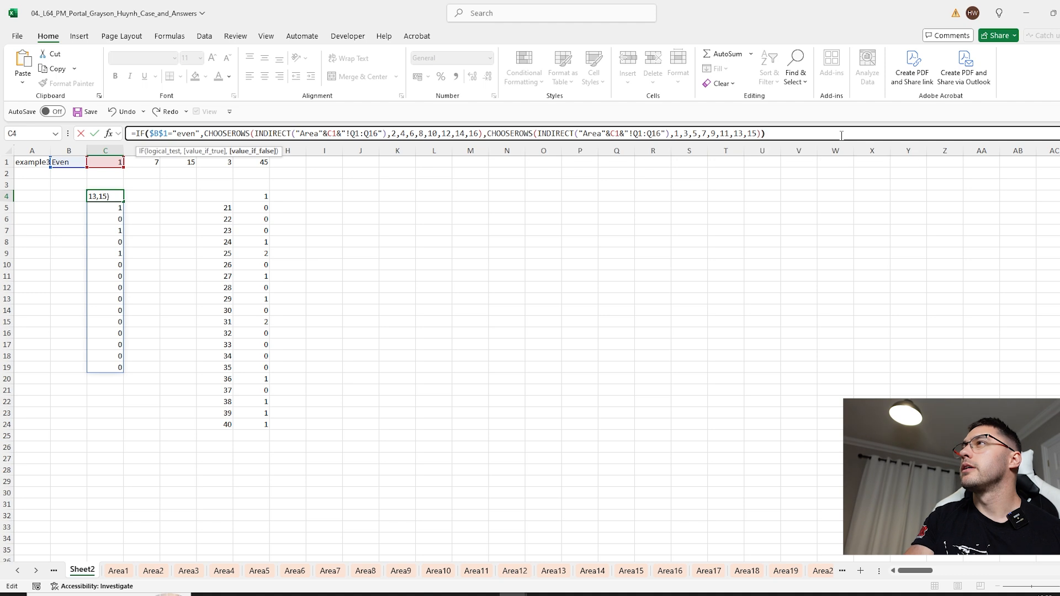
{"action": "key", "text": "Return"}
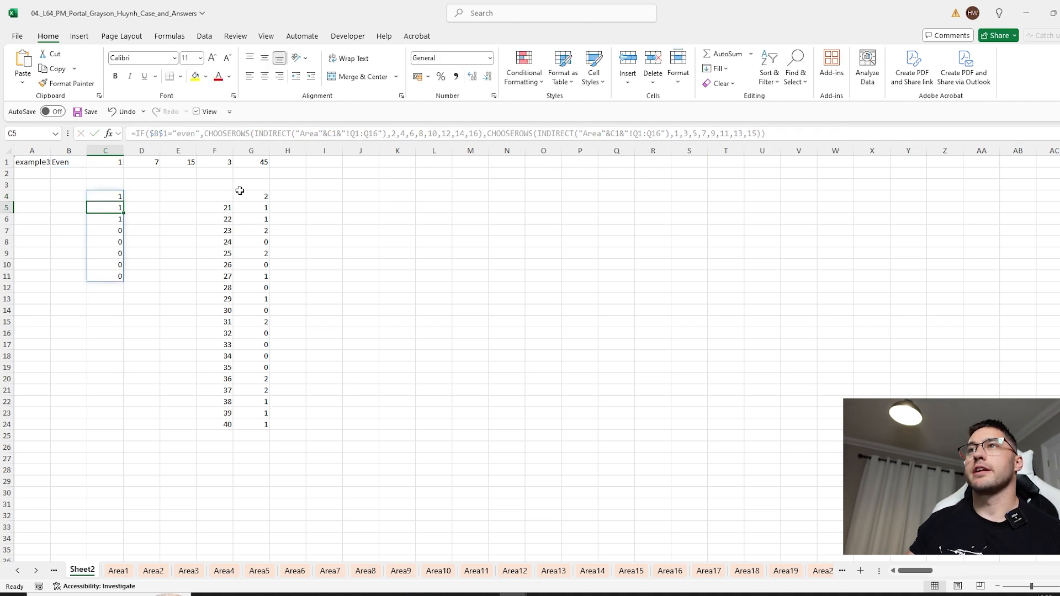
Wrap the whole IF formula in C4 in SUM to total the chosen rows
{"action": "left_click", "coordinate": [92, 197]}
{"action": "left_click", "coordinate": [137, 133]}
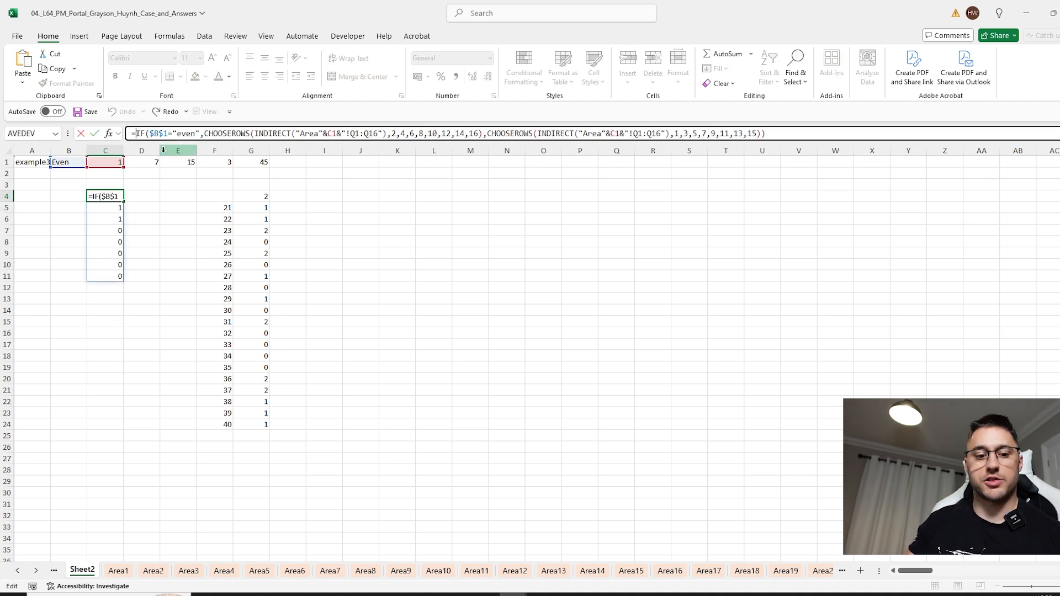
{"action": "type", "text": "SUM("}
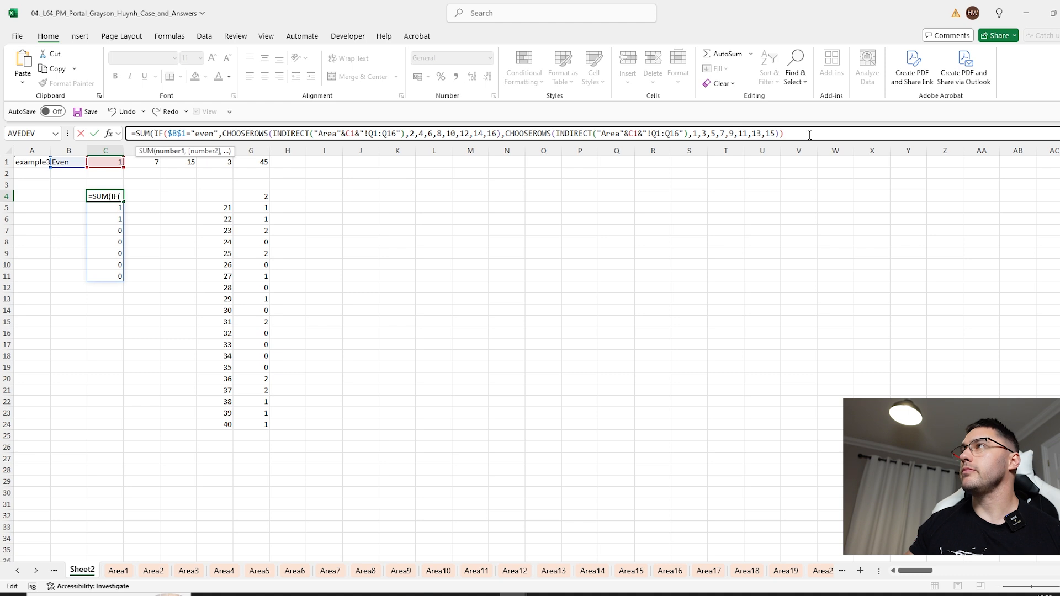
{"action": "type", "text": ")"}
{"action": "key", "text": "Return"}
Move the data table to L4:M24 and fill the C4 formula across to G4
{"action": "left_click_drag", "start_coordinate": [216, 194], "coordinate": [297, 447]}
{"action": "left_click_drag", "start_coordinate": [305, 378], "coordinate": [513, 379]}
{"action": "left_click", "coordinate": [123, 200]}
{"action": "left_click_drag", "start_coordinate": [125, 203], "coordinate": [268, 200]}
Check the cell references of the filled formulas in G4 and E4
{"action": "left_click", "coordinate": [256, 198]}
{"action": "key", "text": "F2"}
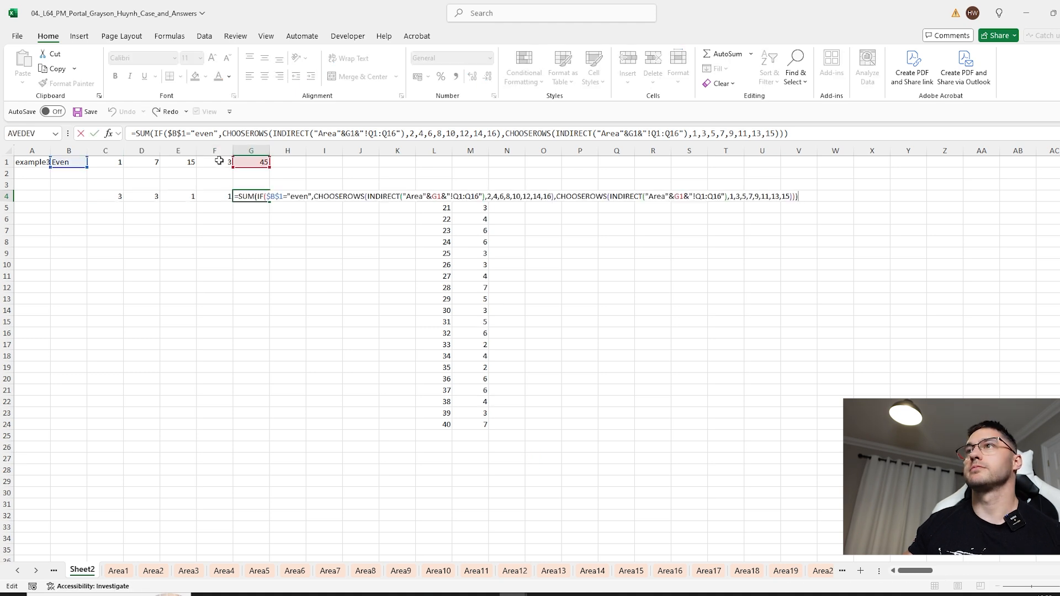
{"action": "key", "text": "Escape"}
{"action": "double_click", "coordinate": [192, 195]}
{"action": "key", "text": "Escape"}
Set the data table's result cell M4 to the sum of C4:G4
{"action": "left_click", "coordinate": [475, 195]}
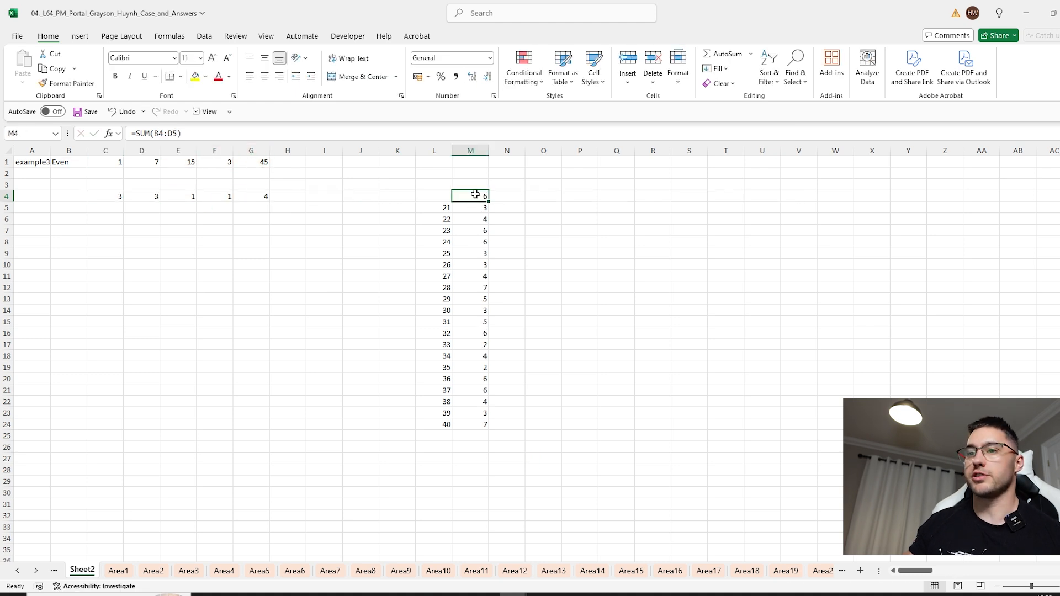
{"action": "type", "text": "=sum("}
{"action": "left_click_drag", "start_coordinate": [259, 193], "coordinate": [110, 196]}
{"action": "key", "text": "Return"}
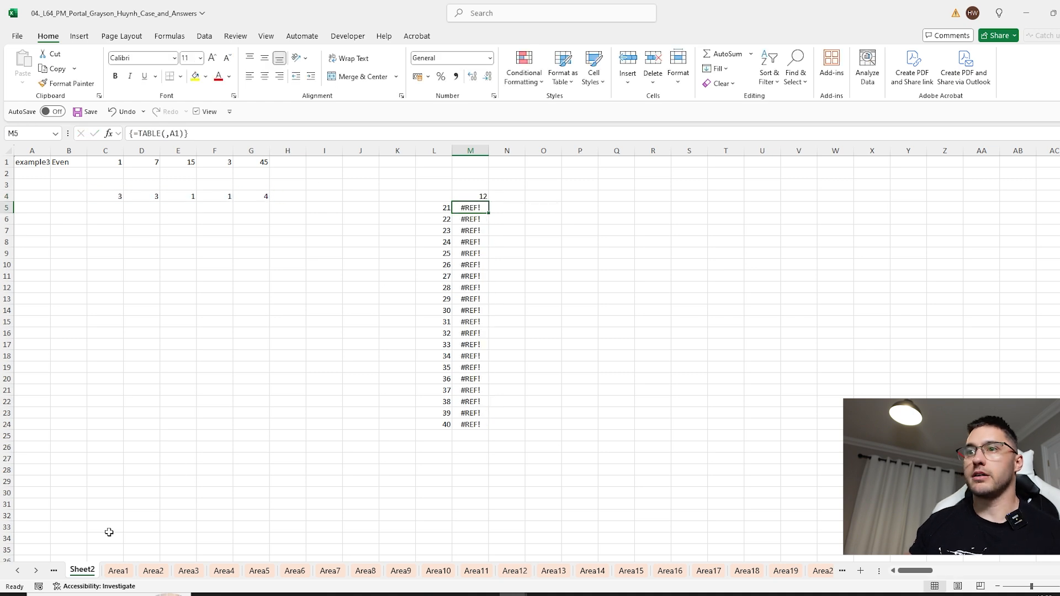
Copy game numbers 41 to 60 from the Case sheet into the data table's input column starting at L5
{"action": "left_click", "coordinate": [54, 571]}
{"action": "left_click", "coordinate": [78, 571]}
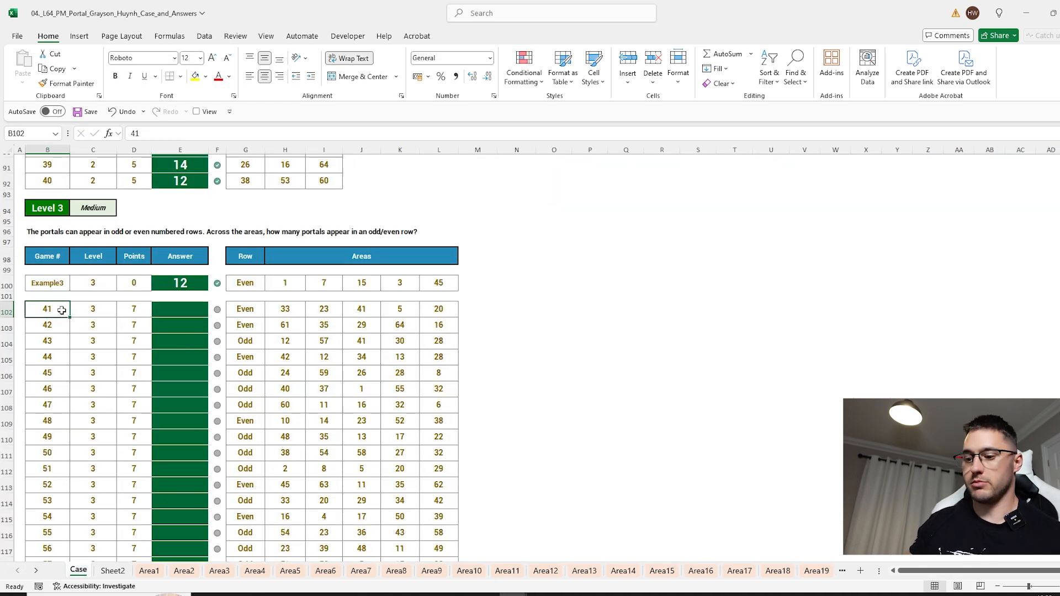
{"action": "key", "text": "ctrl+shift+Down"}
{"action": "key", "text": "ctrl+c"}
{"action": "key", "text": "ctrl+Page_Down"}
{"action": "left_click", "coordinate": [446, 207]}
{"action": "key", "text": "ctrl+v"}
Paste the results from M5:M24 as values into the Level 3 answers from E102, and go to the first Level 4 answer
{"action": "left_click_drag", "start_coordinate": [484, 207], "coordinate": [468, 427]}
{"action": "key", "text": "ctrl+c"}
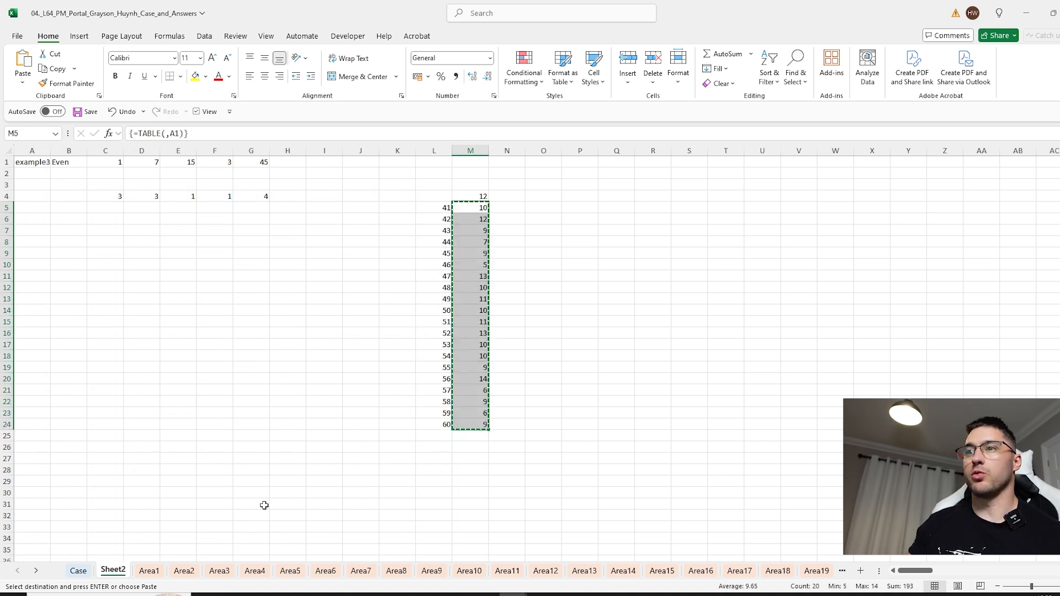
{"action": "key", "text": "ctrl+Page_Up"}
{"action": "left_click", "coordinate": [177, 248]}
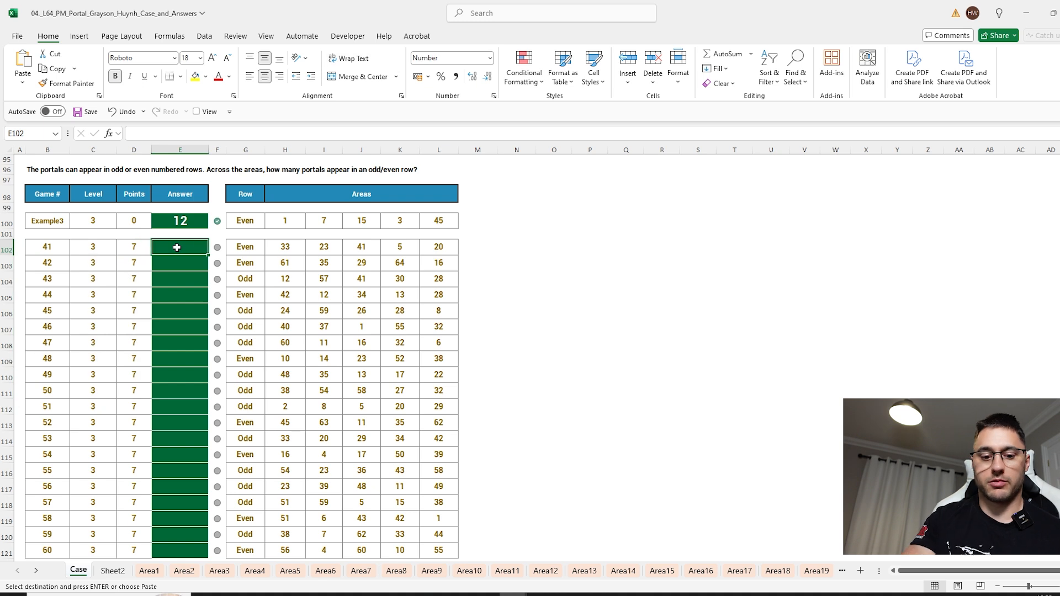
{"action": "key", "text": "ctrl+v"}
{"action": "scroll", "coordinate": [287, 370], "scroll_direction": "down", "scroll_amount": 7}
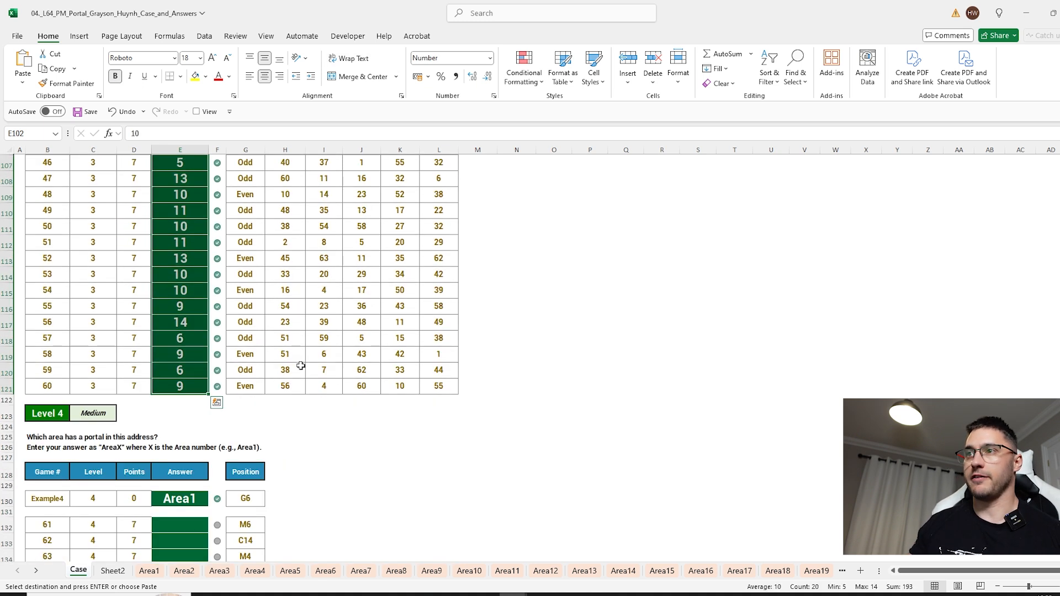
{"action": "left_click", "coordinate": [183, 360]}
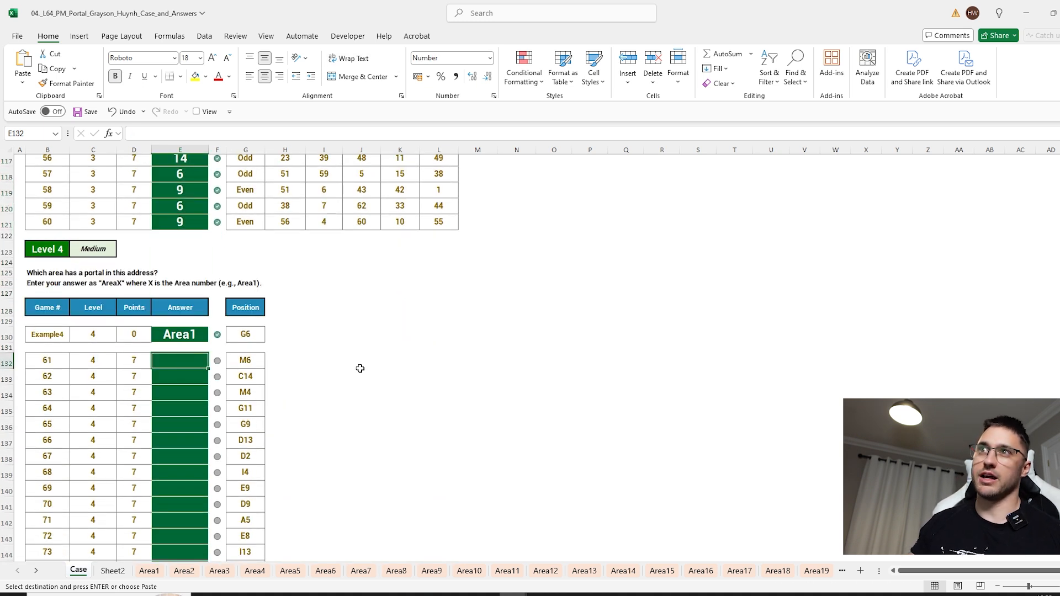
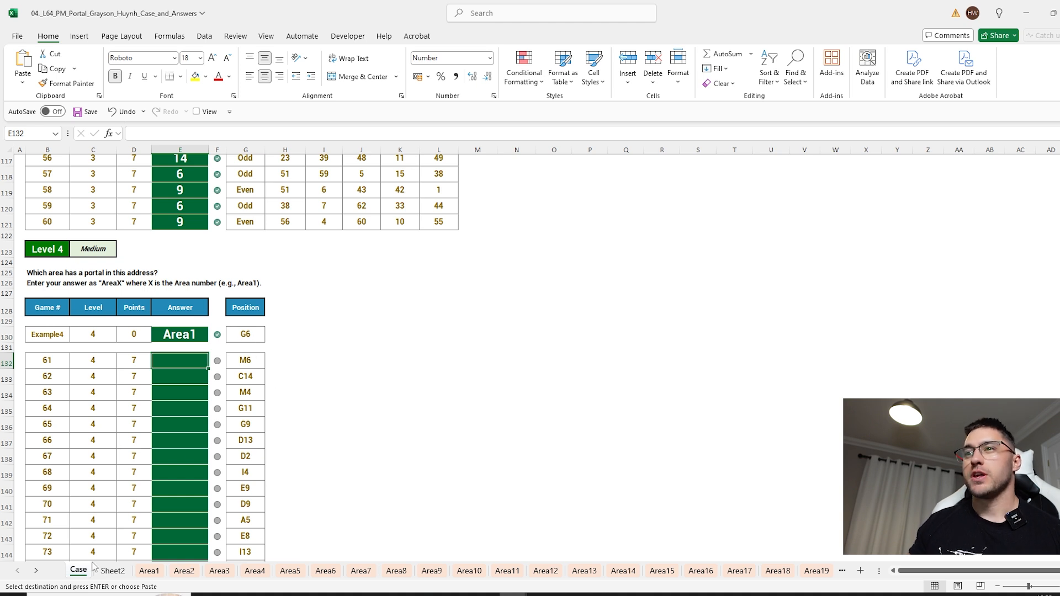
Change the lookup key in A1 on Sheet2 to example4 and check the lookup formula in B1
{"action": "left_click", "coordinate": [112, 571]}
{"action": "left_click", "coordinate": [38, 162]}
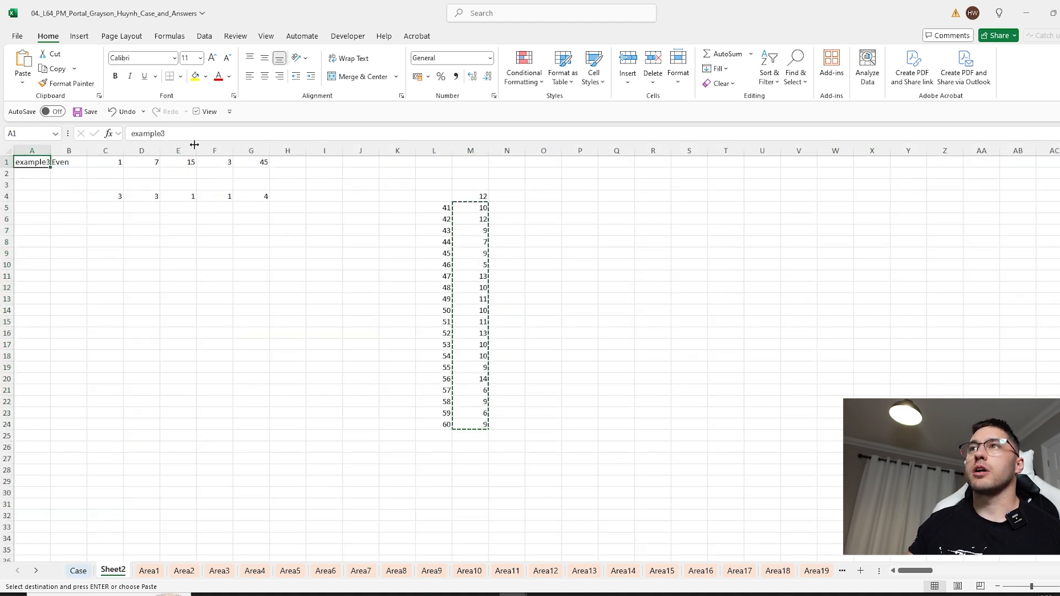
{"action": "key", "text": "F2"}
{"action": "key", "text": "BackSpace"}
{"action": "type", "text": "4"}
{"action": "key", "text": "Return"}
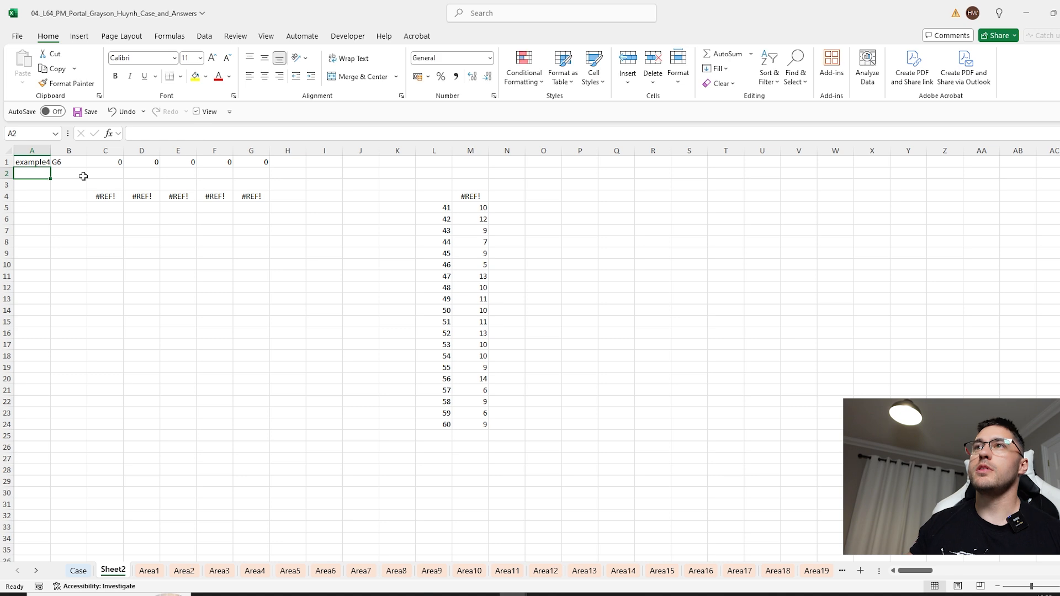
{"action": "left_click", "coordinate": [63, 163]}
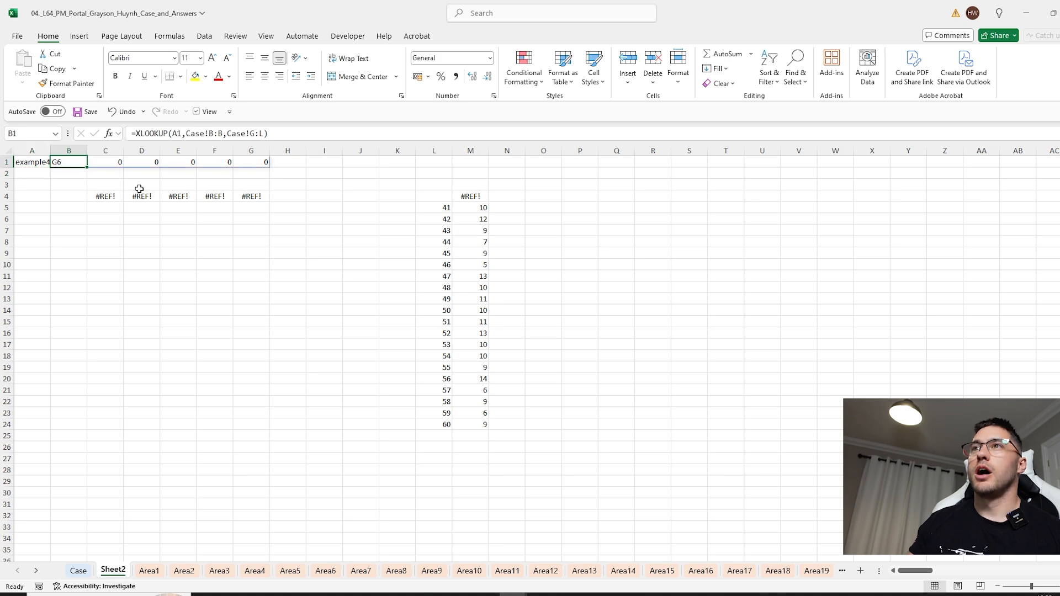
List the names Area1 to Area64 from A5 downward with the formula ="Area"&SEQUENCE(64)
{"action": "left_click", "coordinate": [35, 205]}
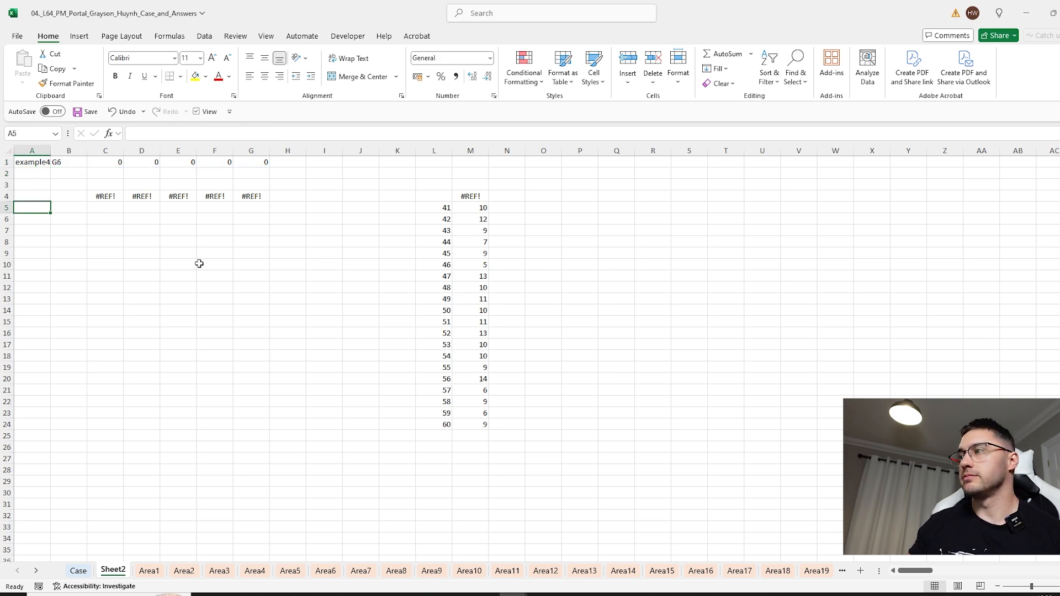
{"action": "type", "text": "+"}
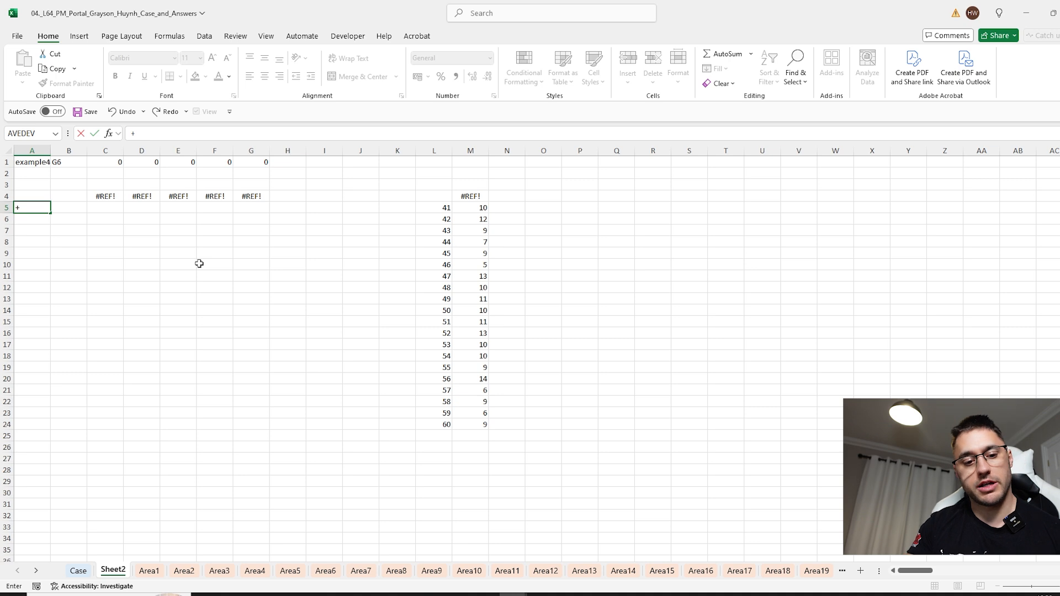
{"action": "type", "text": "\"a"}
{"action": "key", "text": "BackSpace"}
{"action": "key", "text": "BackSpace"}
{"action": "key", "text": "BackSpace"}
{"action": "type", "text": "=\"A"}
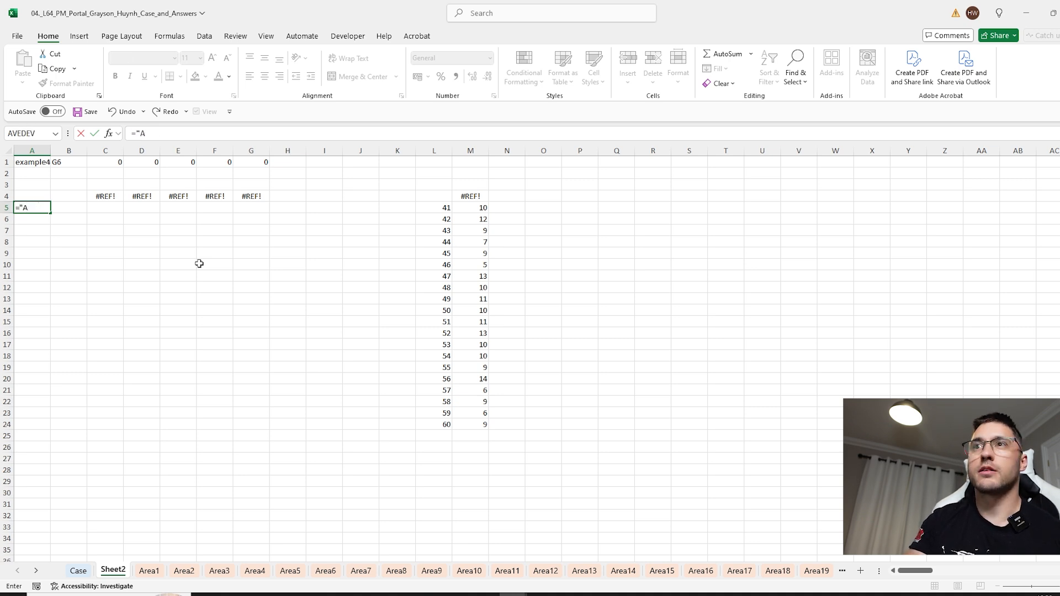
{"action": "type", "text": "rea\""}
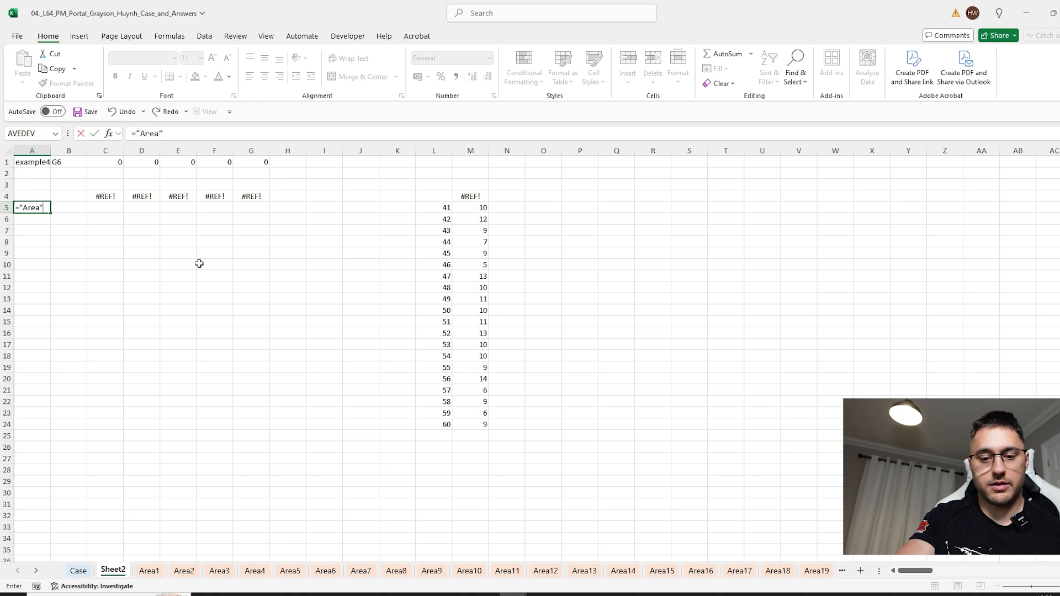
{"action": "type", "text": "&seq"}
{"action": "key", "text": "Tab"}
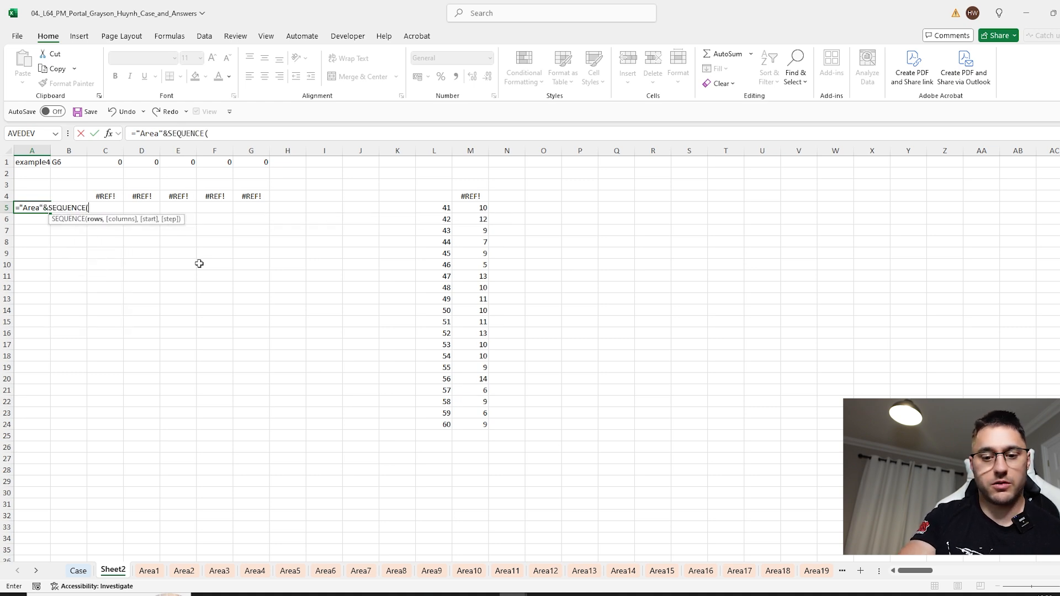
{"action": "type", "text": "64)"}
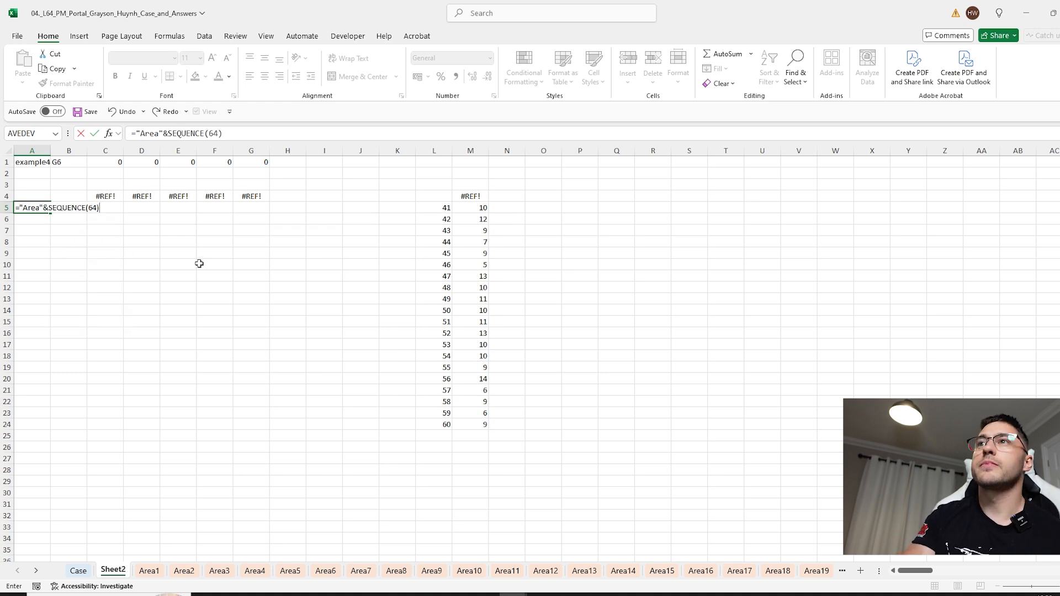
{"action": "key", "text": "Return"}
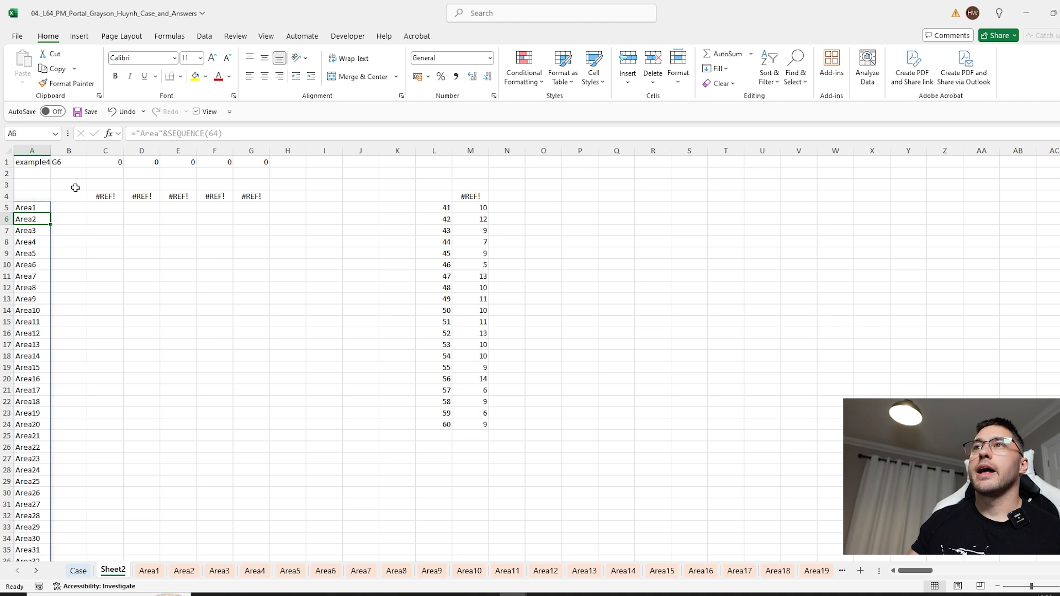
Clear the formulas in C4:G4 and enter an INDIRECT formula in B5 pointing to Area1!A1:P16
{"action": "left_click_drag", "start_coordinate": [103, 194], "coordinate": [246, 194]}
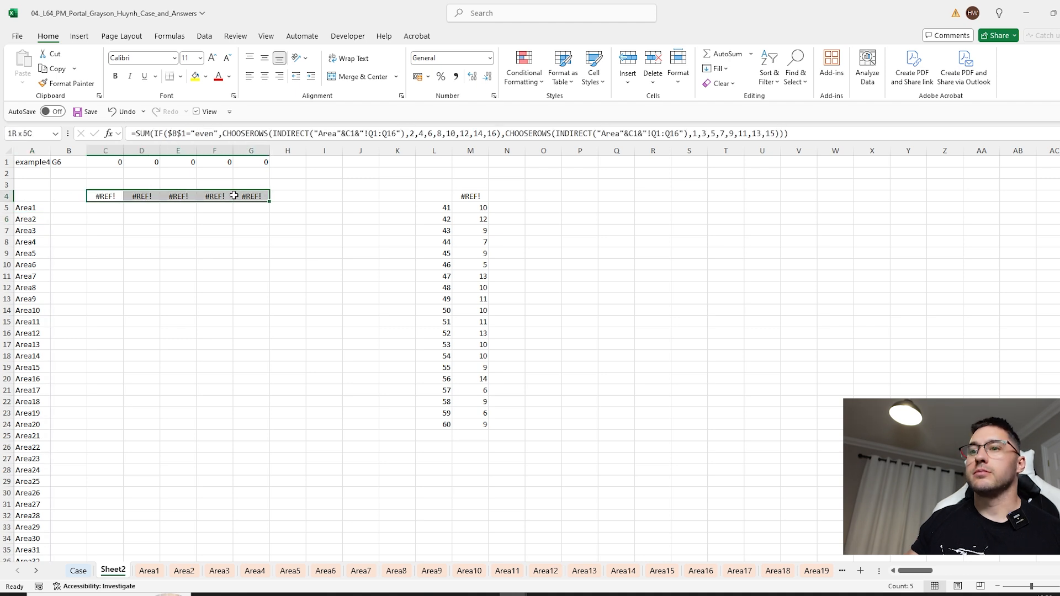
{"action": "key", "text": "Delete"}
{"action": "left_click", "coordinate": [68, 206]}
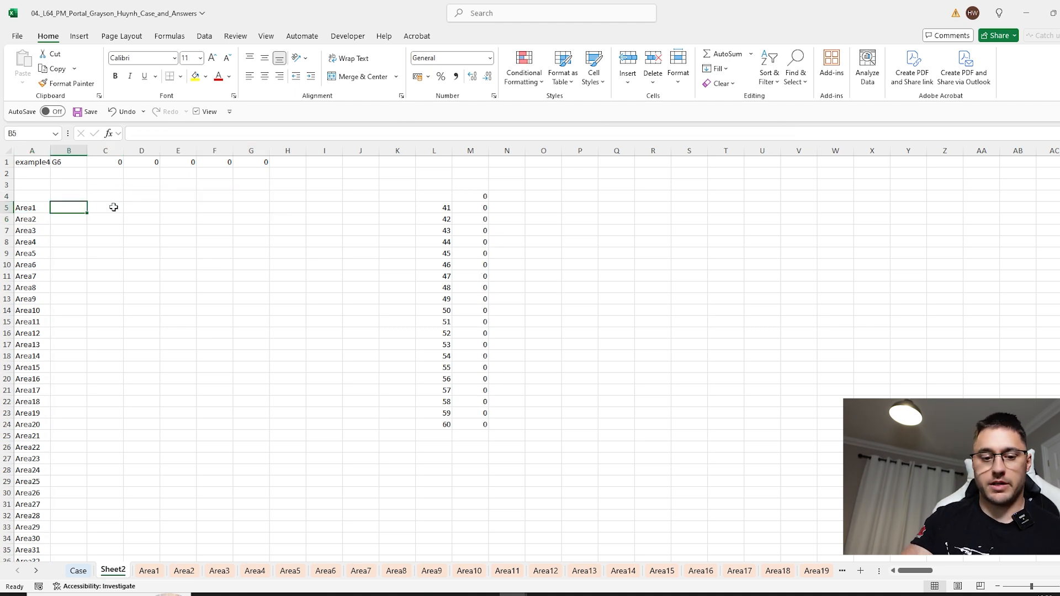
{"action": "type", "text": "=ind"}
{"action": "key", "text": "Tab"}
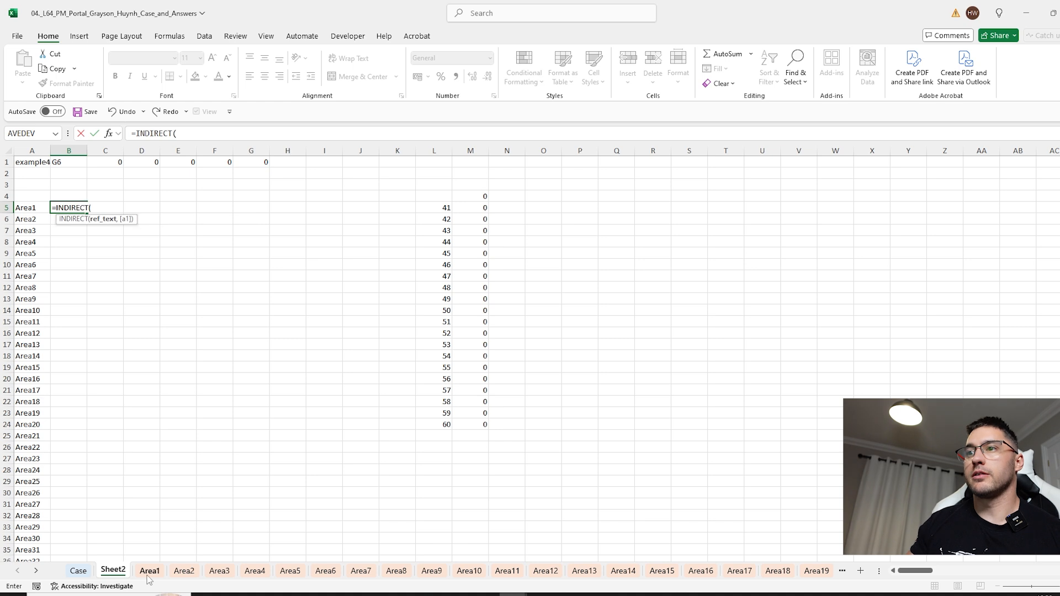
{"action": "left_click", "coordinate": [148, 574]}
{"action": "left_click_drag", "start_coordinate": [180, 334], "coordinate": [18, 161]}
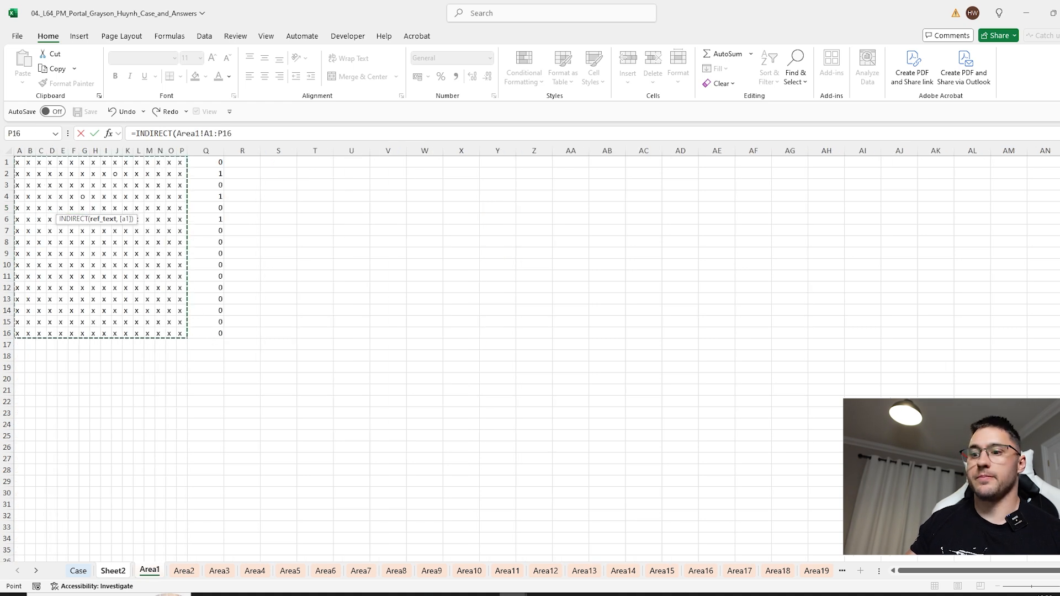
{"action": "key", "text": "Return"}
Change the B5 formula to build its sheet reference from the area name in A5, as =INDIRECT(A5&"!A1:P16")
{"action": "left_click", "coordinate": [81, 210]}
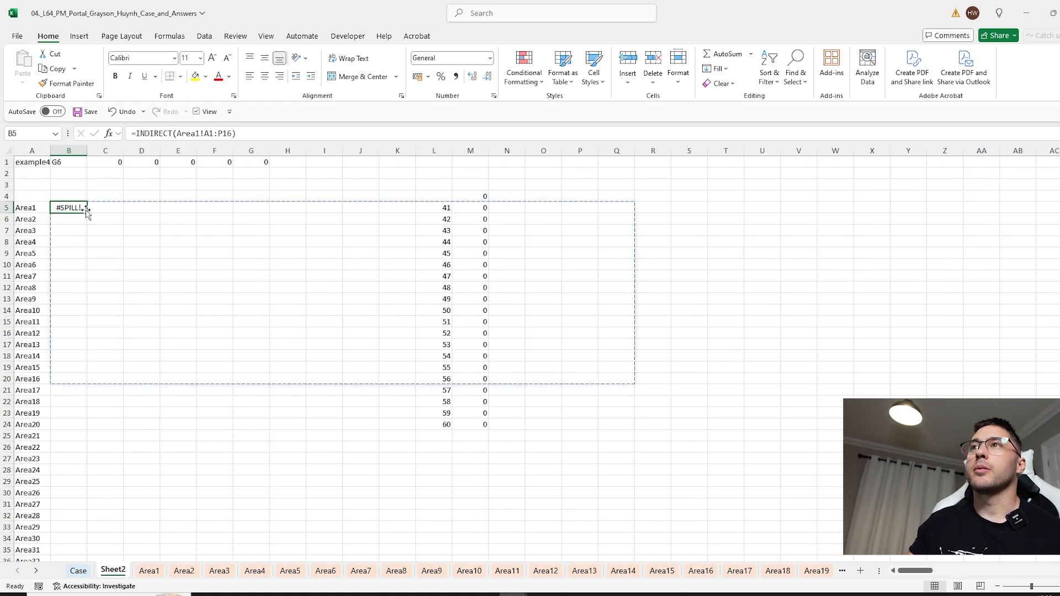
{"action": "left_click", "coordinate": [156, 134]}
{"action": "left_click_drag", "start_coordinate": [178, 134], "coordinate": [201, 134]}
{"action": "left_click", "coordinate": [38, 206]}
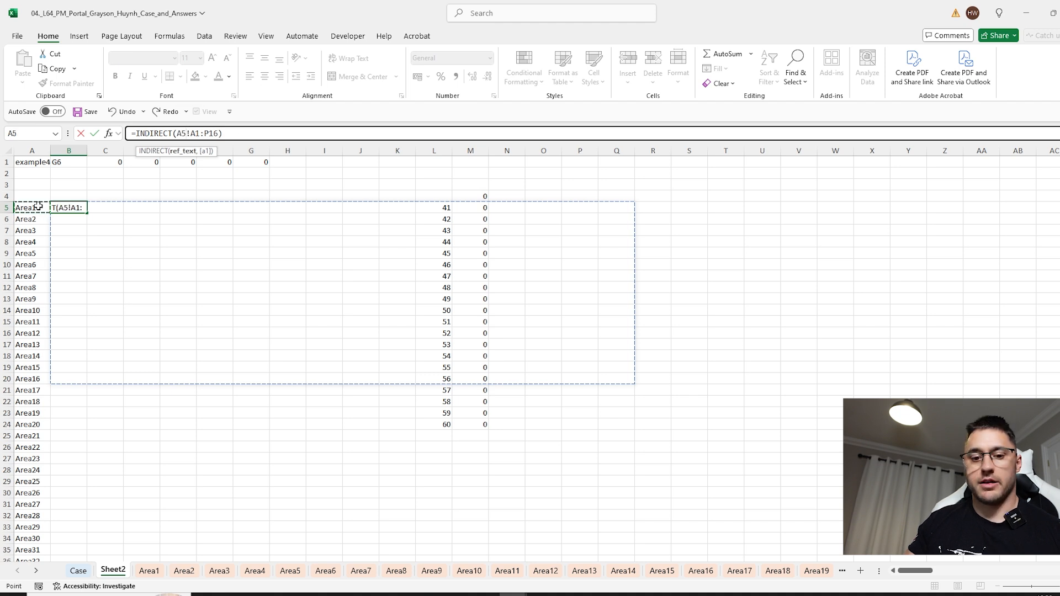
{"action": "type", "text": "&\""}
{"action": "left_click", "coordinate": [226, 134]}
{"action": "type", "text": "\""}
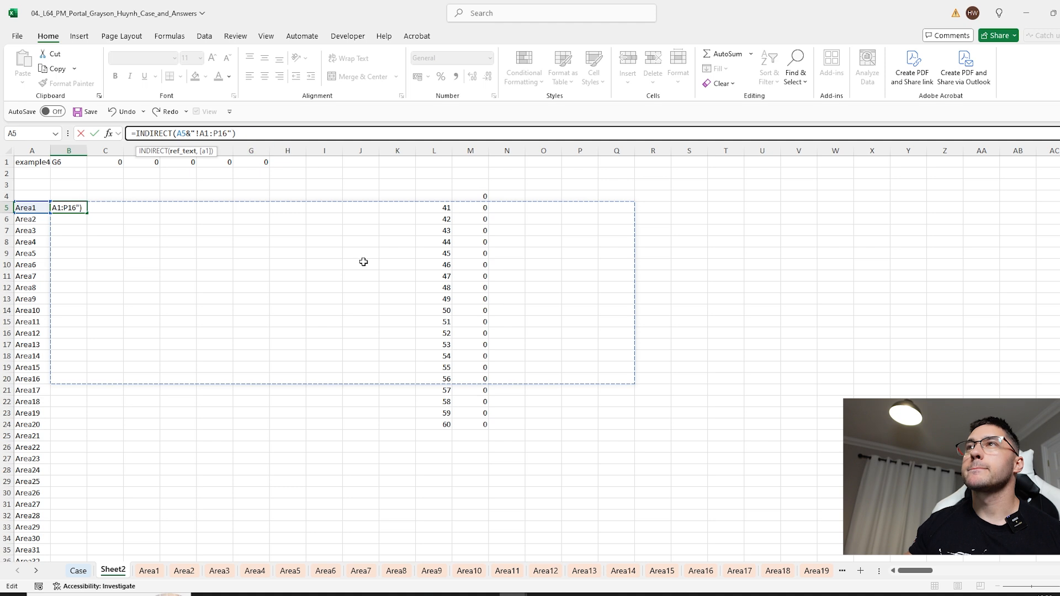
Replace the A1:P16 range in the B5 formula with the position in B1, giving =INDIRECT(A5&"!"&B1)
{"action": "left_click_drag", "start_coordinate": [224, 134], "coordinate": [199, 133]}
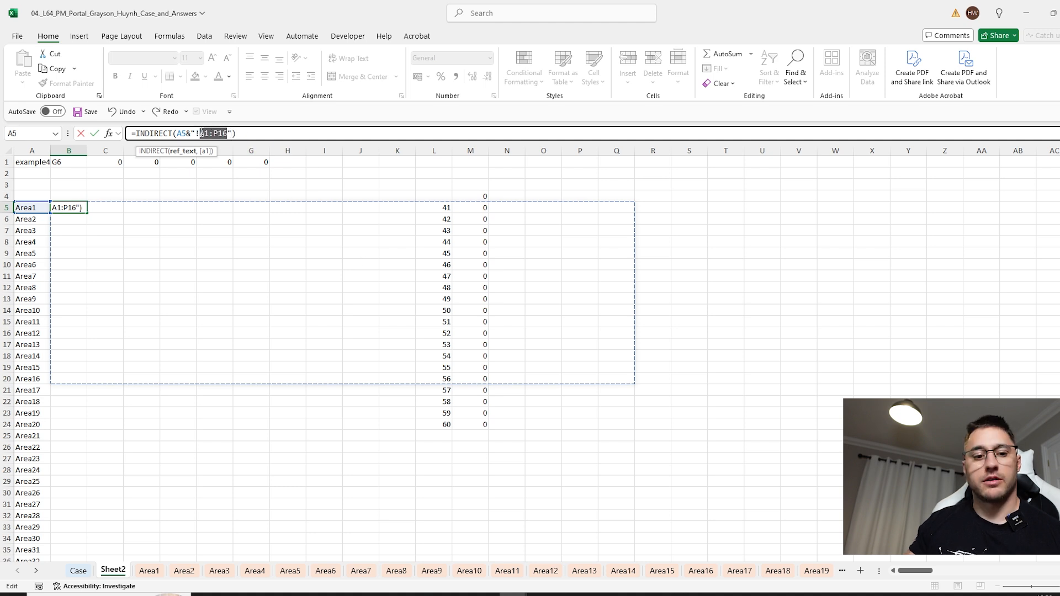
{"action": "key", "text": "BackSpace"}
{"action": "type", "text": "&"}
{"action": "left_click", "coordinate": [80, 163]}
{"action": "key", "text": "Delete"}
{"action": "key", "text": "Return"}
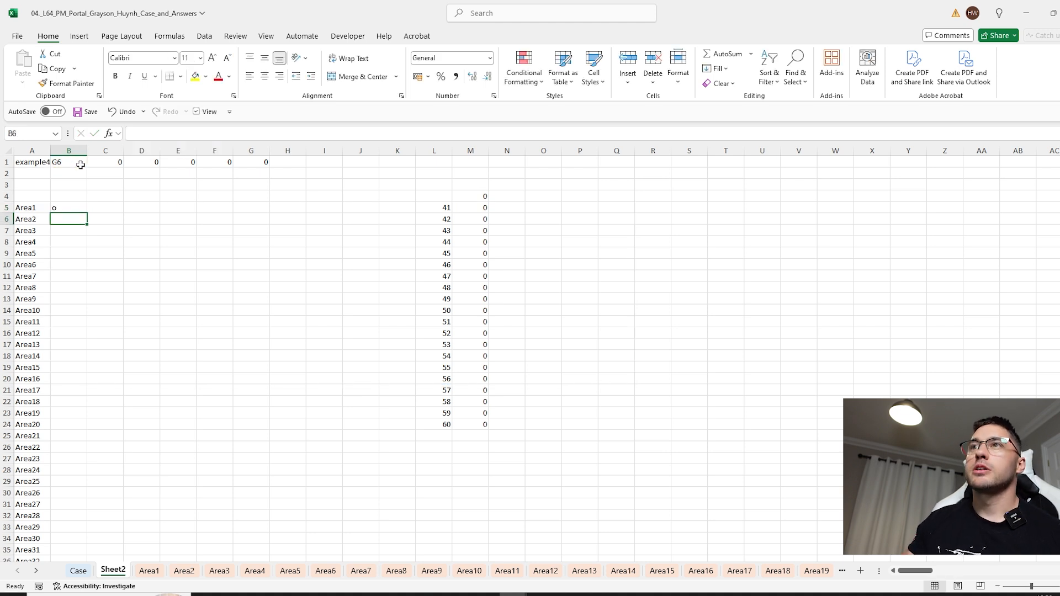
Make the B1 reference in B5 absolute and fill the formula down beside all 64 area names
{"action": "left_click", "coordinate": [71, 207]}
{"action": "double_click", "coordinate": [86, 214]}
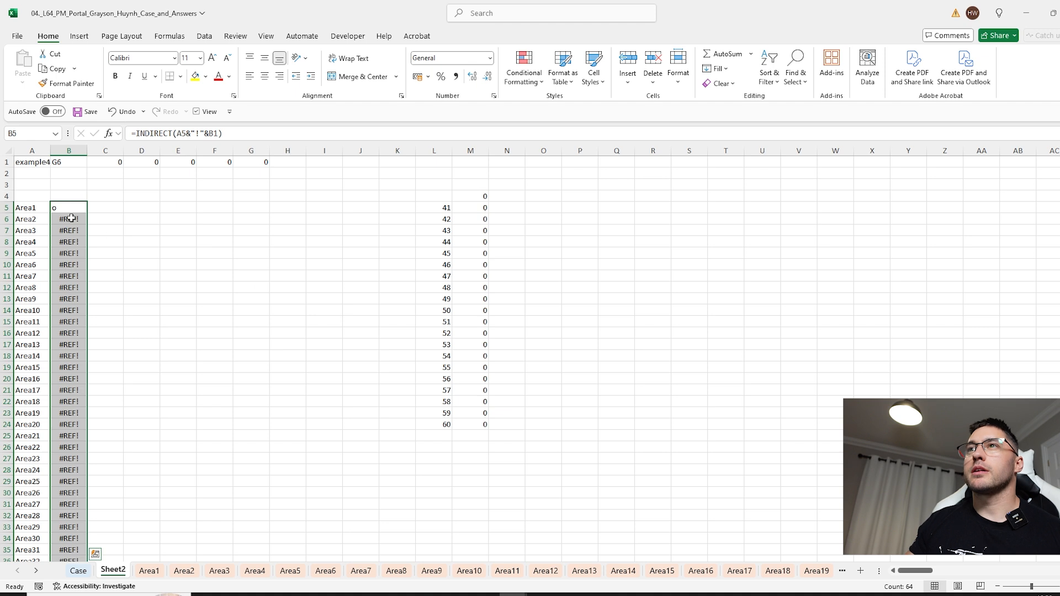
{"action": "double_click", "coordinate": [72, 210]}
{"action": "left_click", "coordinate": [184, 133]}
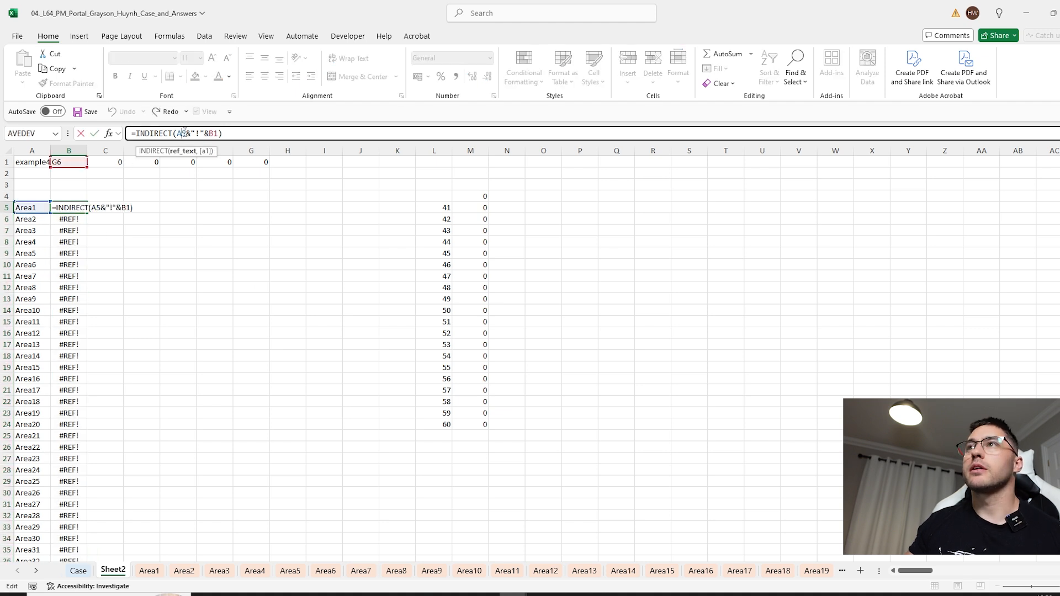
{"action": "key", "text": "F4"}
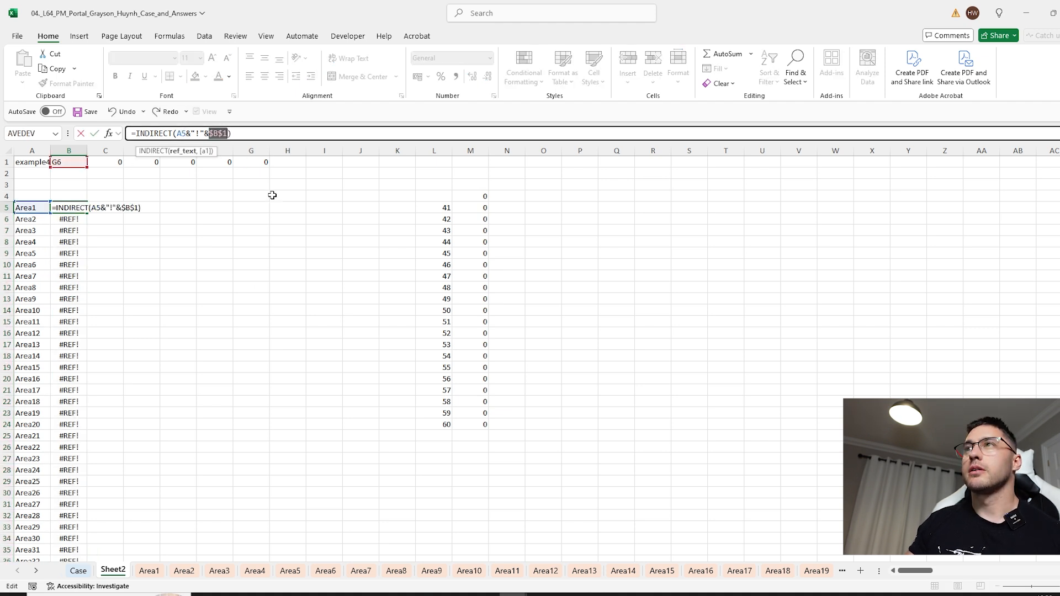
{"action": "key", "text": "Return"}
{"action": "left_click", "coordinate": [80, 205]}
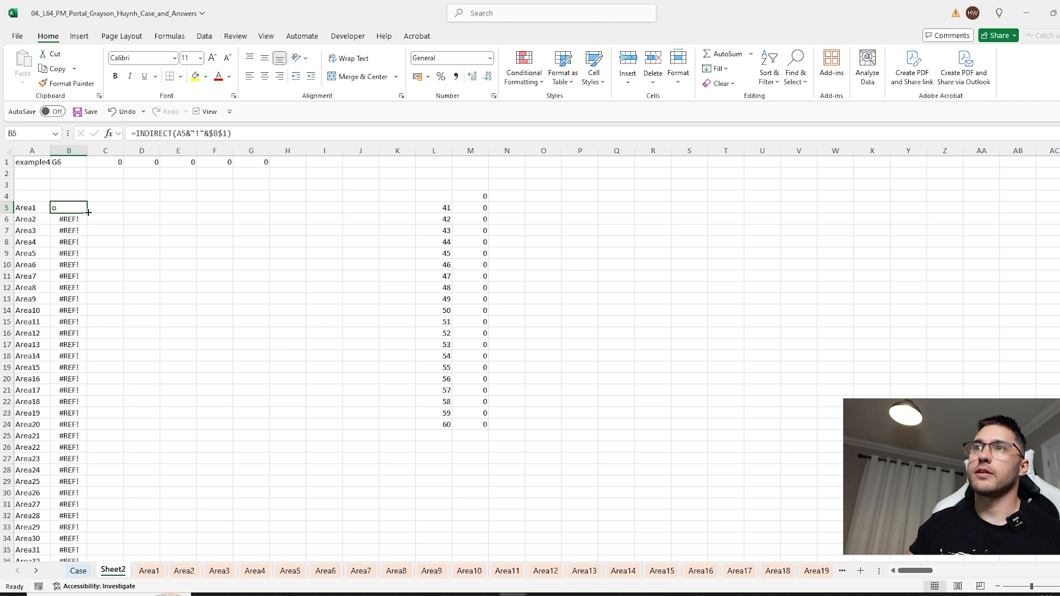
{"action": "double_click", "coordinate": [87, 212]}
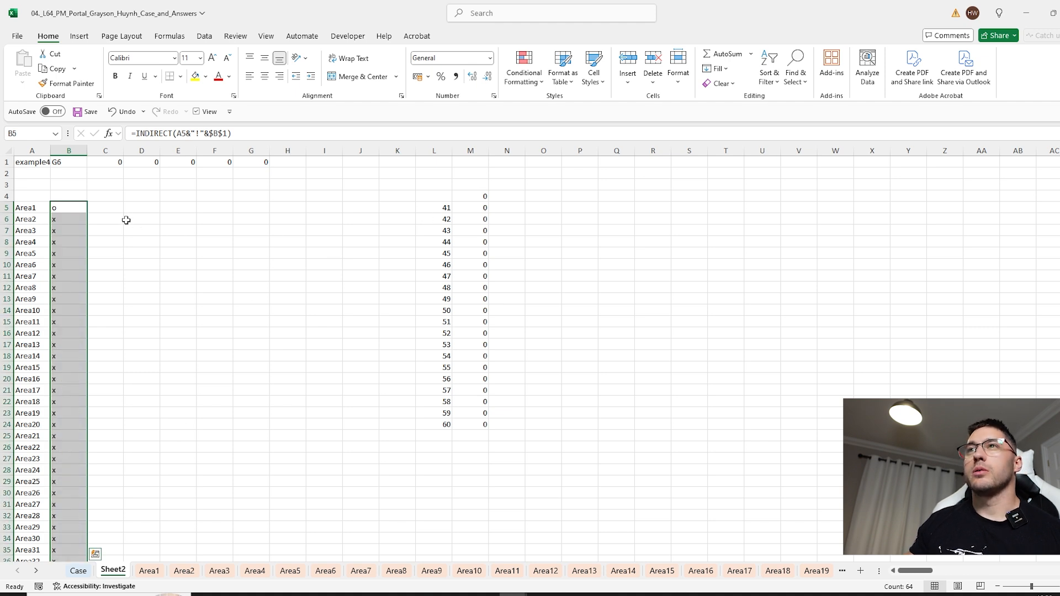
Set the data table's result cell M4 to an XLOOKUP that finds "o" in column B and returns column A
{"action": "left_click", "coordinate": [474, 200]}
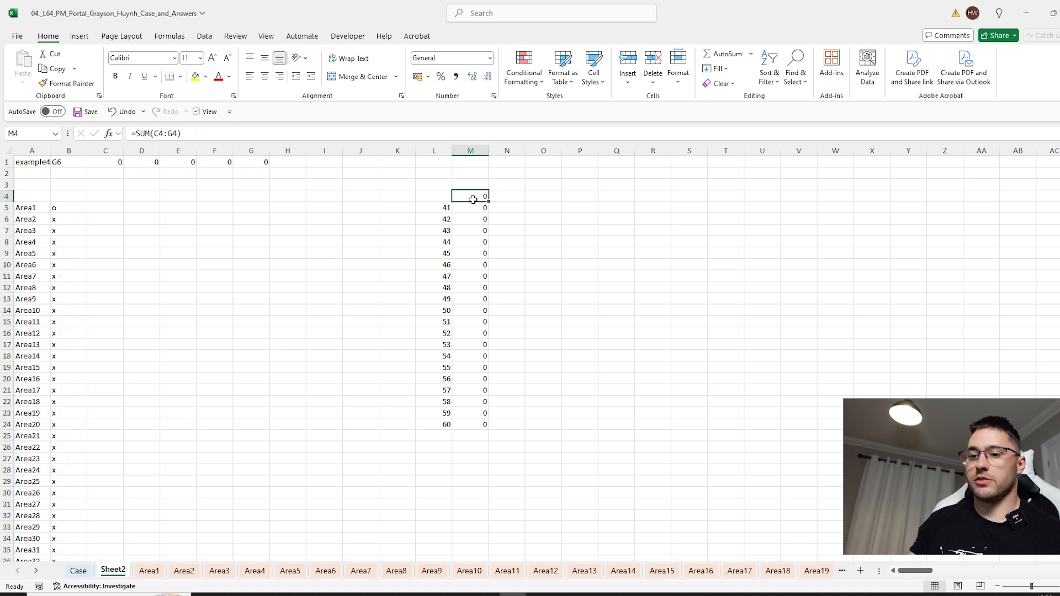
{"action": "type", "text": "=xl"}
{"action": "key", "text": "Tab"}
{"action": "type", "text": "\"o\","}
{"action": "left_click", "coordinate": [69, 152]}
{"action": "type", "text": ","}
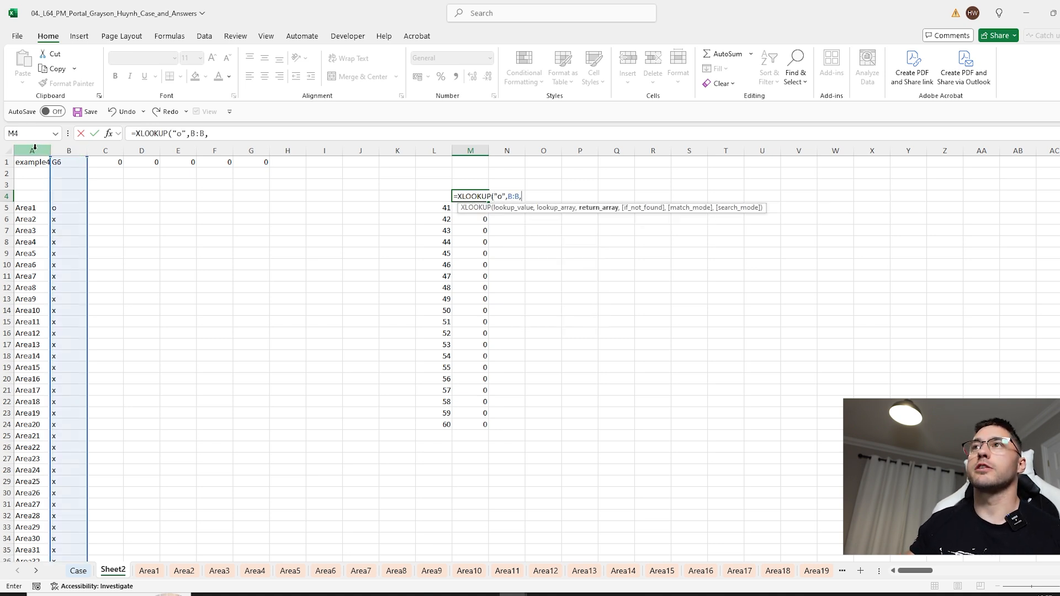
{"action": "left_click", "coordinate": [34, 151]}
{"action": "key", "text": "Return"}
{"action": "key", "text": "Up"}
Copy game numbers 61 to 80 from the Case sheet into the data table's input column starting at L5
{"action": "left_click", "coordinate": [78, 571]}
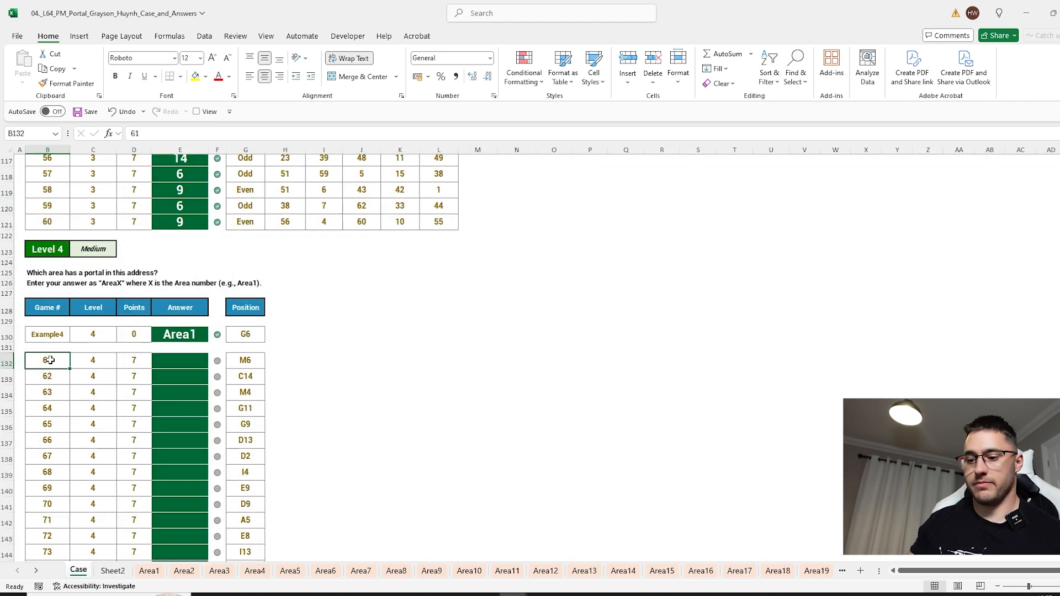
{"action": "key", "text": "ctrl+shift+Down"}
{"action": "key", "text": "ctrl+c"}
{"action": "left_click", "coordinate": [113, 571]}
{"action": "left_click", "coordinate": [448, 211]}
{"action": "key", "text": "ctrl+v"}
Paste the results from M5:M24 as values into the Level 4 answers from E132, and go to the first Level 5 answer
{"action": "left_click", "coordinate": [472, 208]}
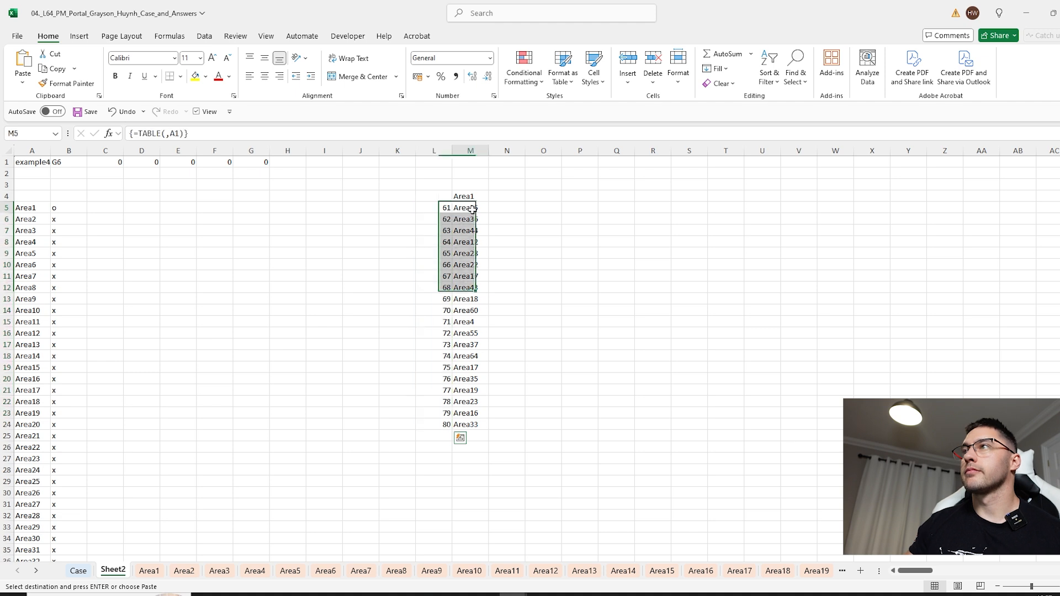
{"action": "key", "text": "ctrl+shift+Down"}
{"action": "key", "text": "ctrl+c"}
{"action": "left_click", "coordinate": [78, 571]}
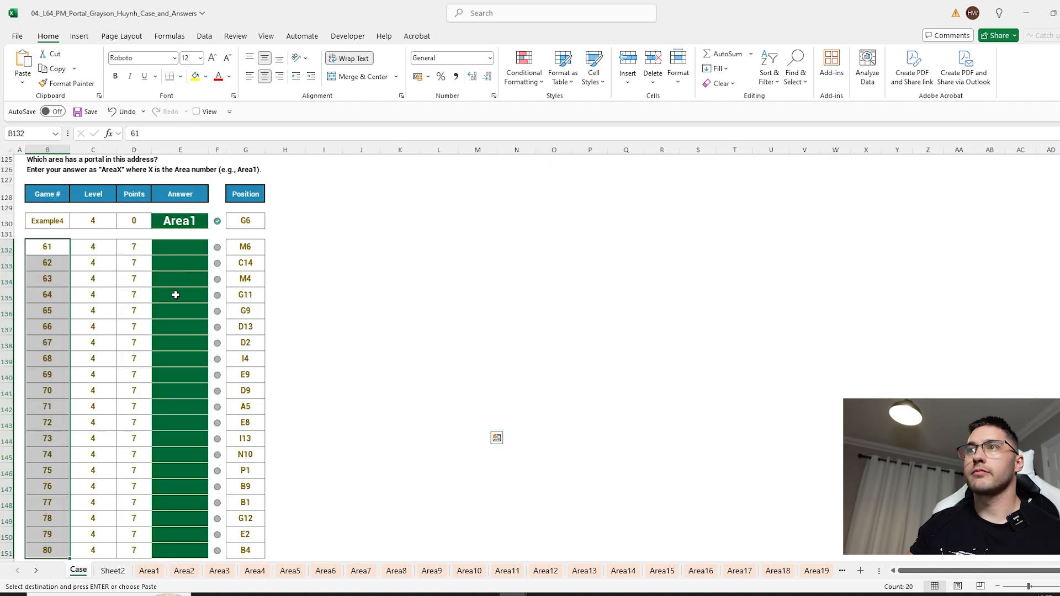
{"action": "left_click", "coordinate": [179, 247]}
{"action": "key", "text": "ctrl+shift+v"}
{"action": "scroll", "coordinate": [456, 361], "scroll_direction": "down", "scroll_amount": 4}
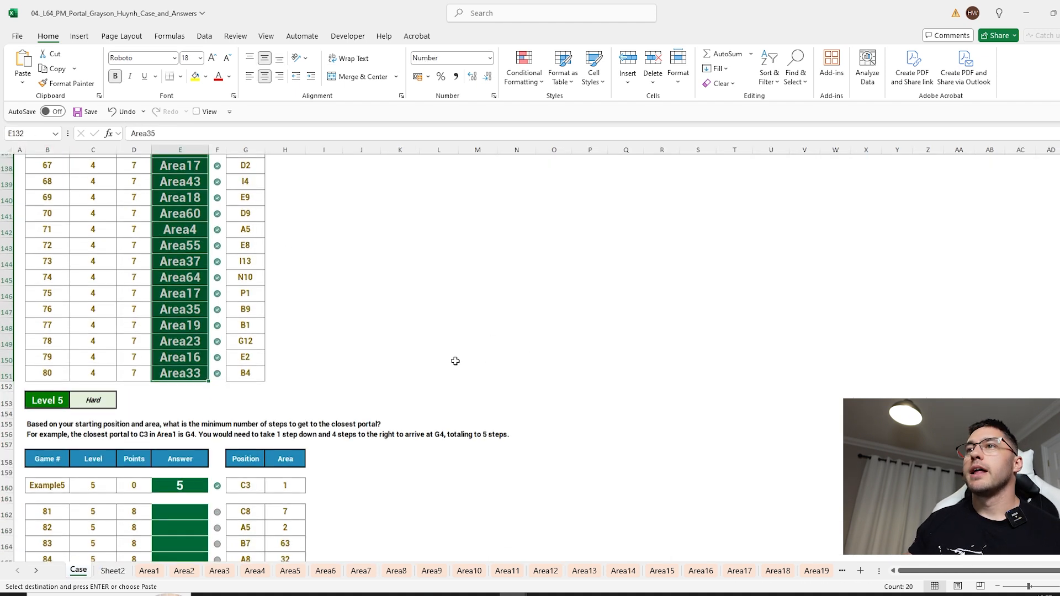
{"action": "scroll", "coordinate": [456, 361], "scroll_direction": "down", "scroll_amount": 3}
{"action": "scroll", "coordinate": [387, 348], "scroll_direction": "down", "scroll_amount": 3}
{"action": "scroll", "coordinate": [372, 343], "scroll_direction": "up", "scroll_amount": 3}
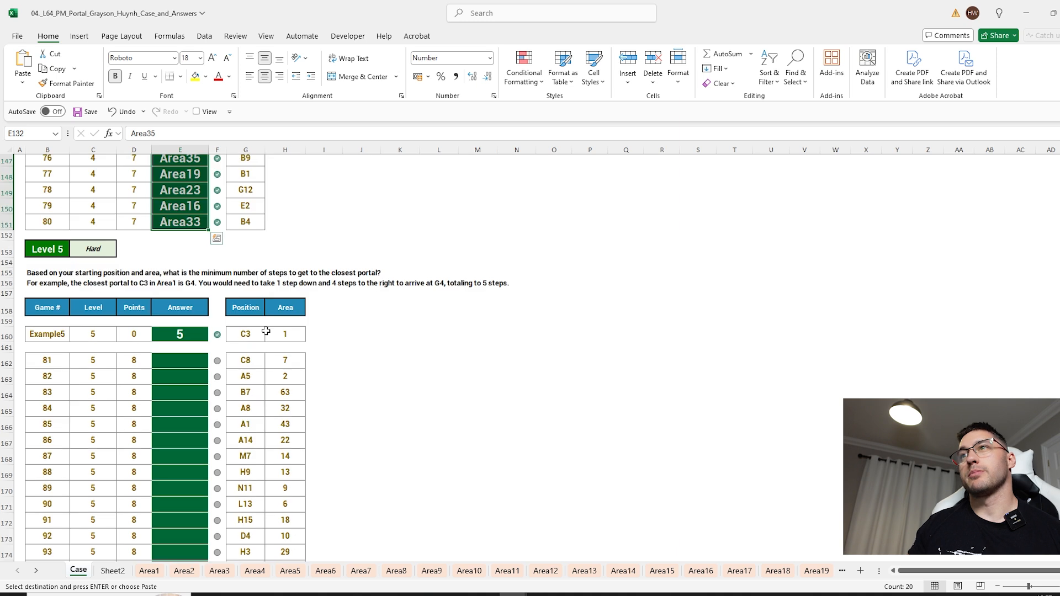
{"action": "left_click", "coordinate": [189, 358]}
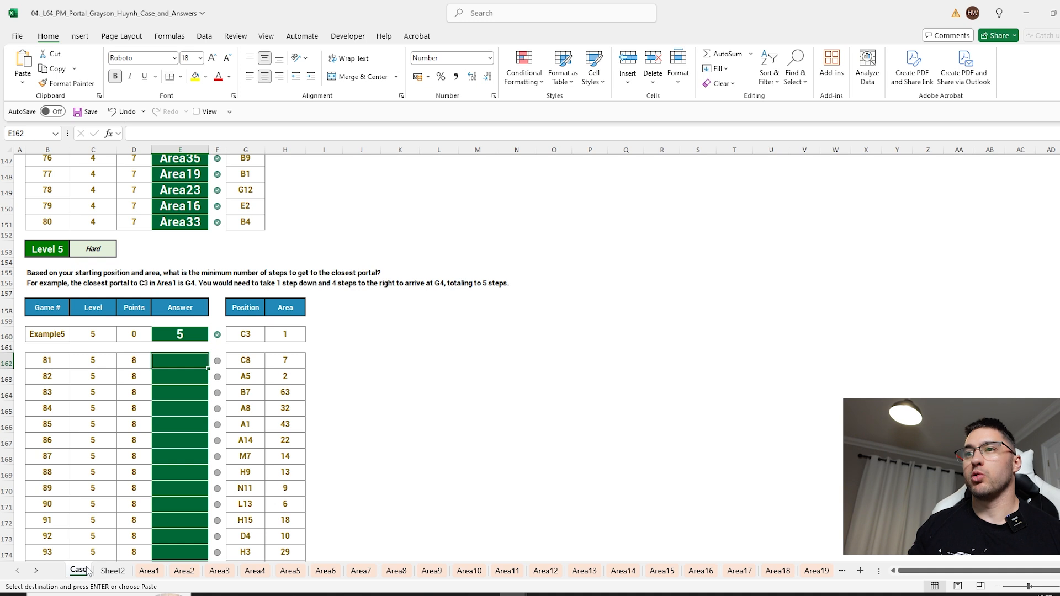
Change the lookup key in A1 on Sheet2 to example5 and go to cell C5
{"action": "left_click", "coordinate": [113, 570]}
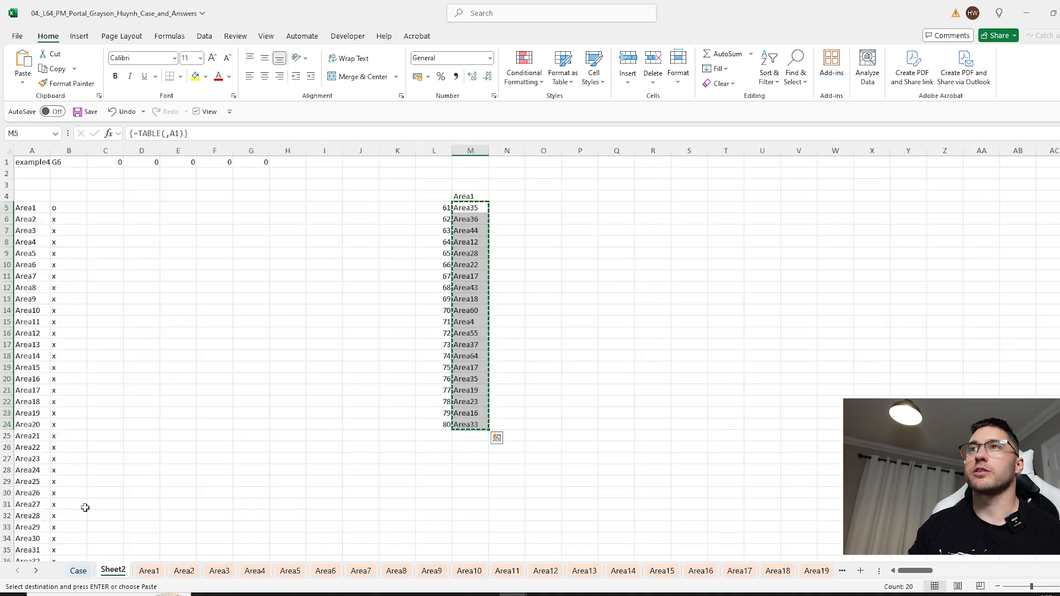
{"action": "left_click", "coordinate": [164, 138]}
{"action": "key", "text": "BackSpace"}
{"action": "type", "text": "5"}
{"action": "key", "text": "Return"}
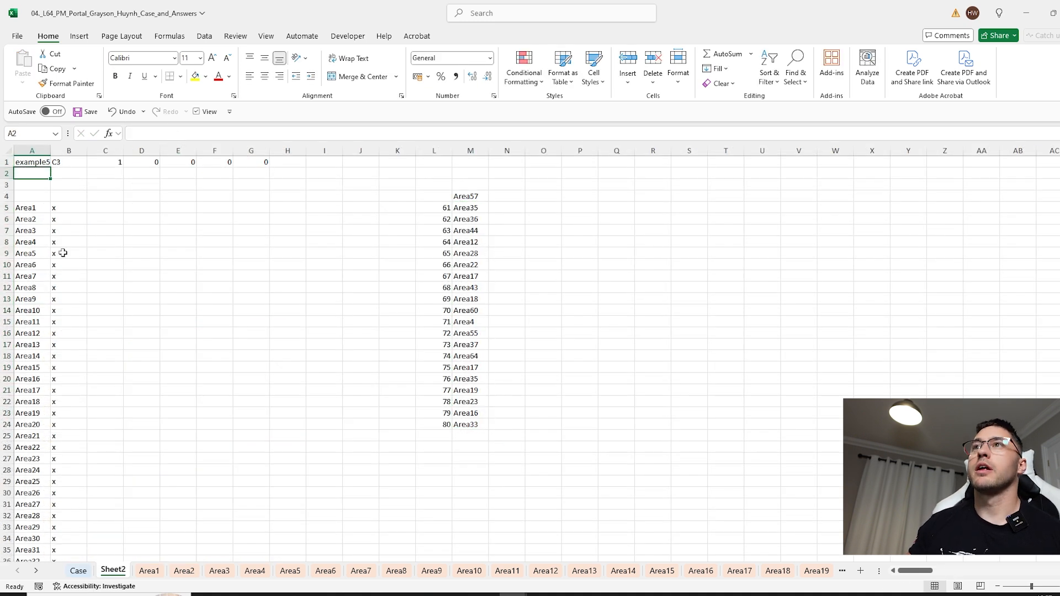
{"action": "left_click", "coordinate": [111, 209]}
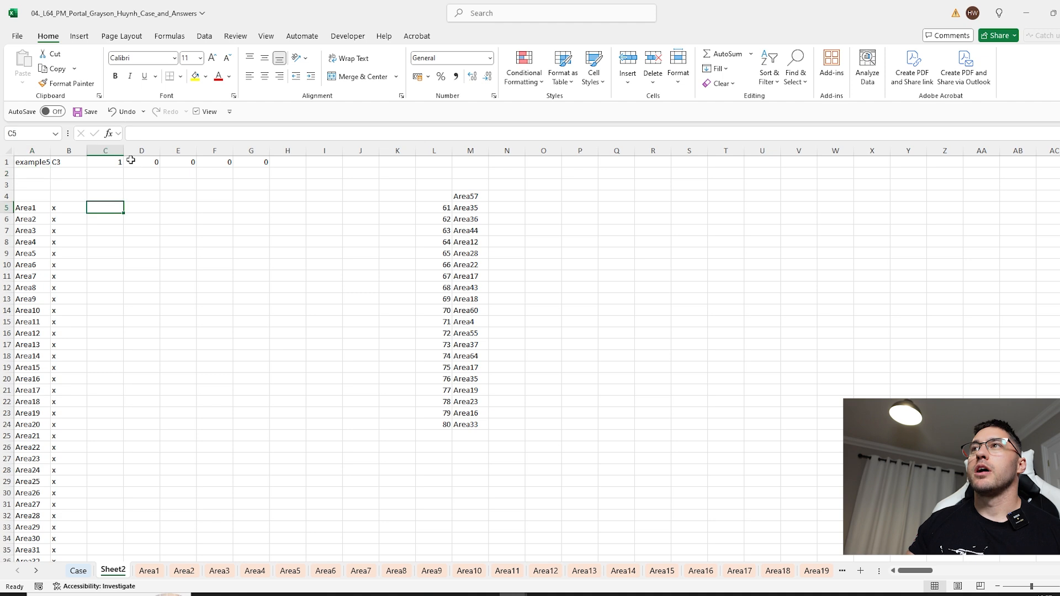
{"action": "left_click", "coordinate": [82, 571]}
{"action": "left_click", "coordinate": [112, 570]}
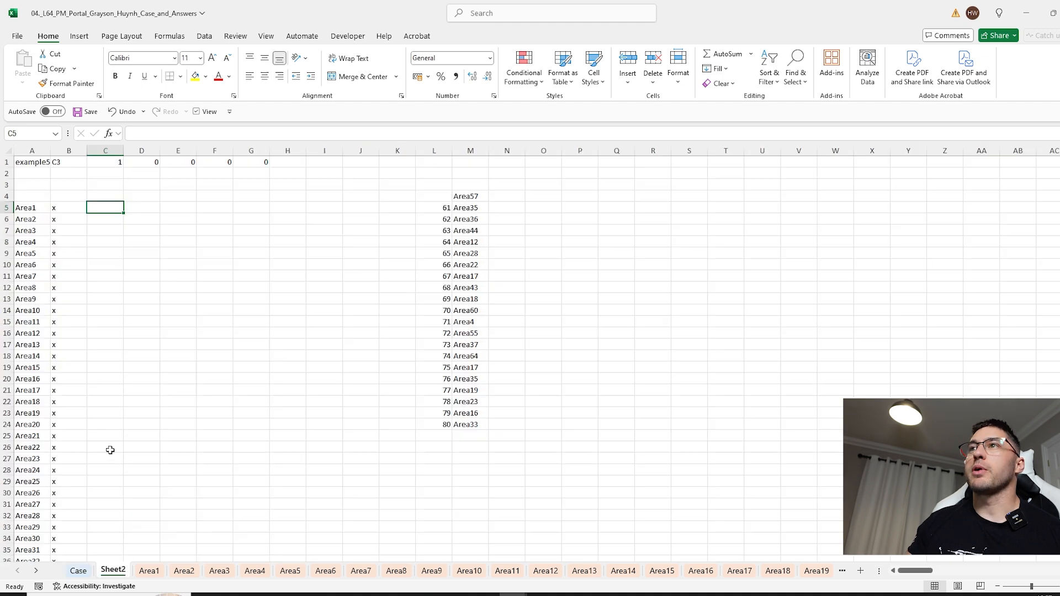
{"action": "left_click", "coordinate": [118, 163]}
{"action": "left_click", "coordinate": [118, 208]}
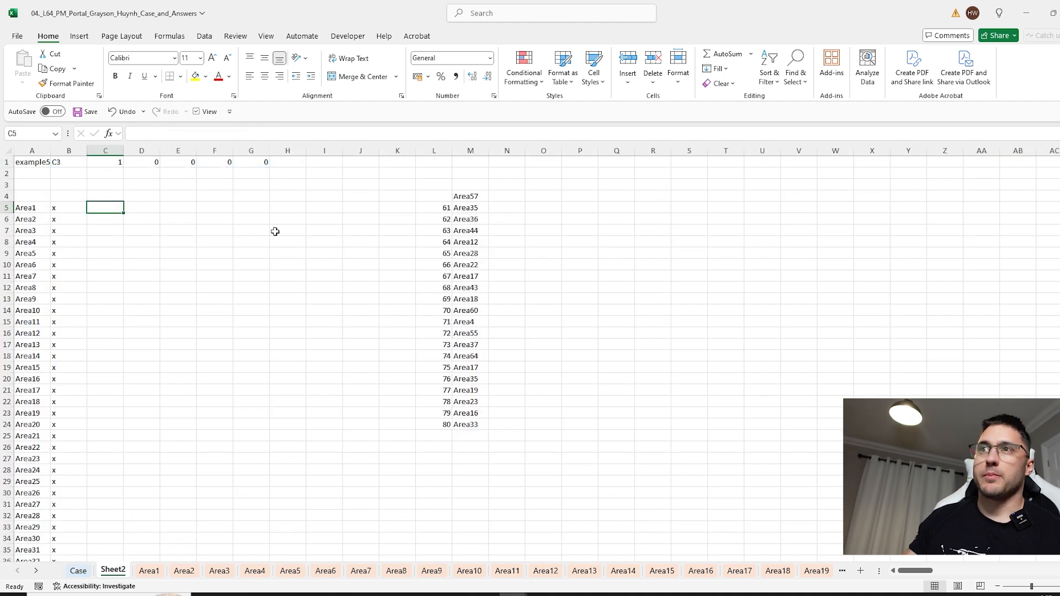
Place the INDIRECT lookup formula in C5 and clear the area list and its results from columns A and B
{"action": "left_click", "coordinate": [73, 208]}
{"action": "left_click_drag", "start_coordinate": [65, 202], "coordinate": [68, 229]}
{"action": "key", "text": "ctrl+shift+Down"}
{"action": "key", "text": "Delete"}
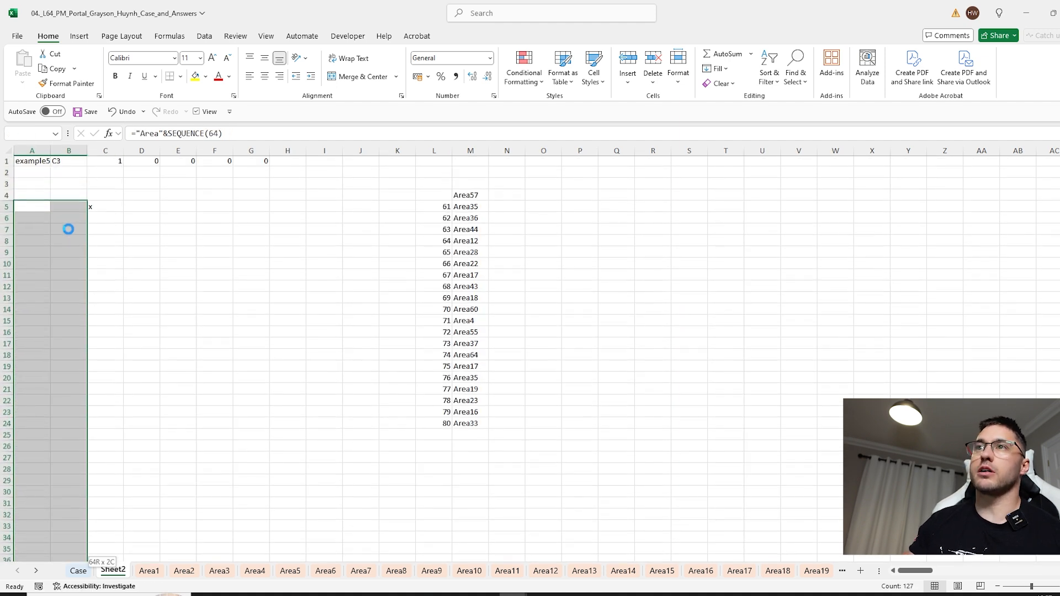
Change the sheet reference in C5's INDIRECT formula from A5 to "Area"&C1
{"action": "left_click", "coordinate": [105, 208]}
{"action": "left_click", "coordinate": [177, 133]}
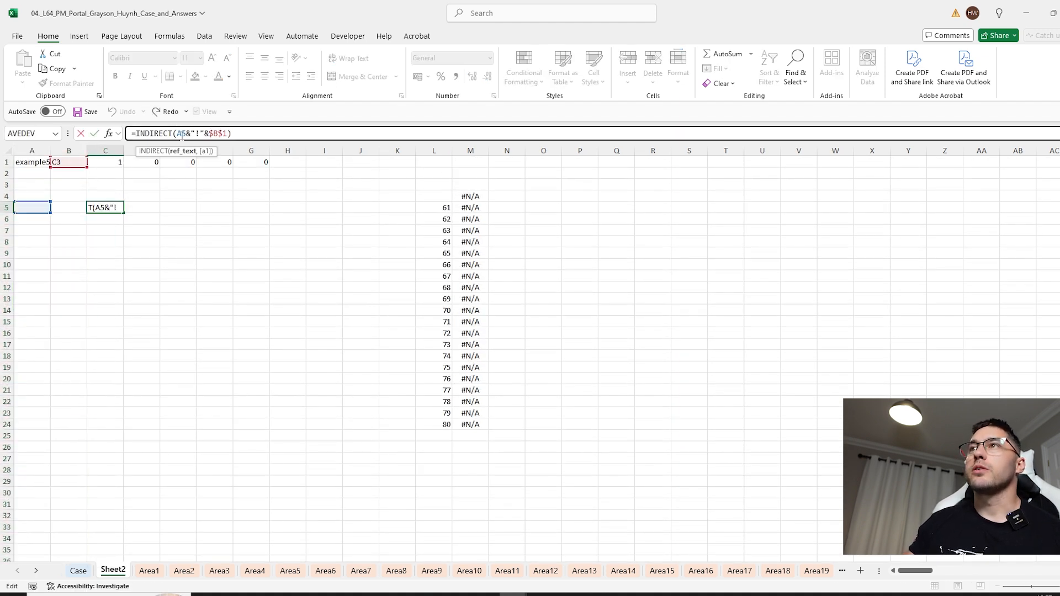
{"action": "type", "text": "\"Area"}
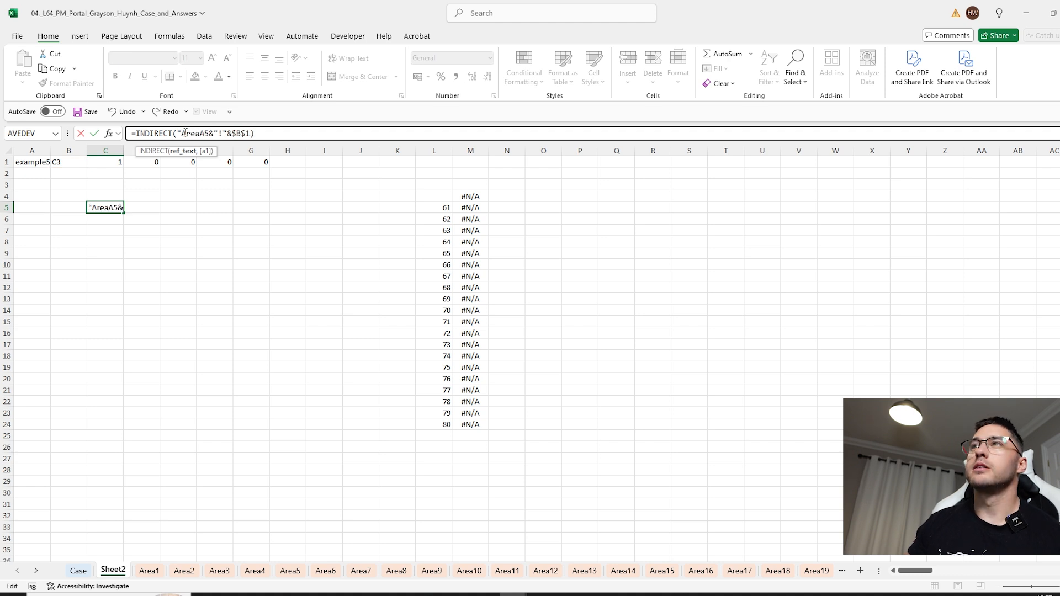
{"action": "type", "text": "\"&"}
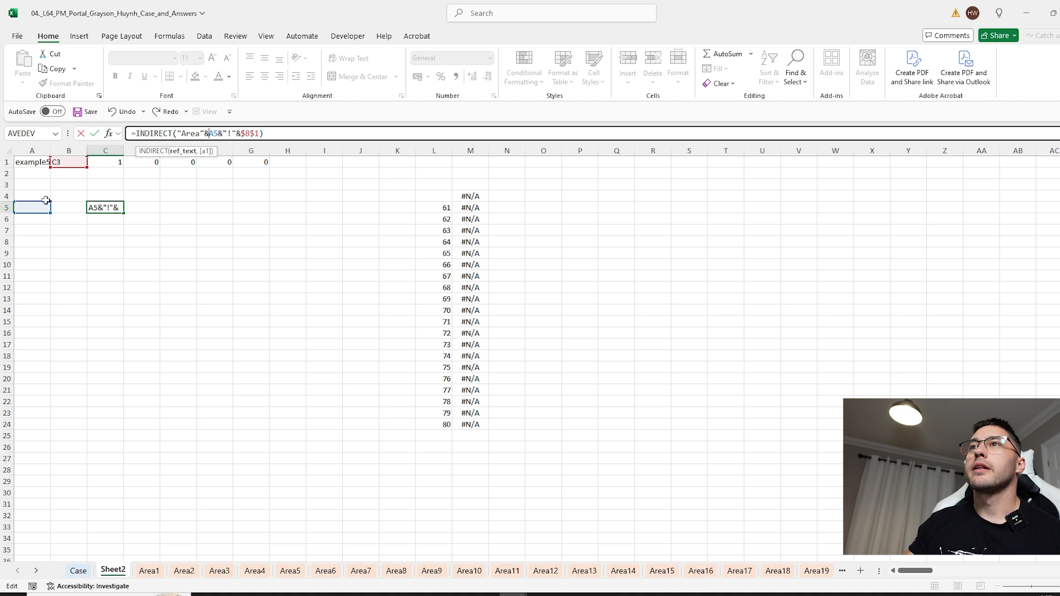
{"action": "left_click_drag", "start_coordinate": [46, 202], "coordinate": [115, 159]}
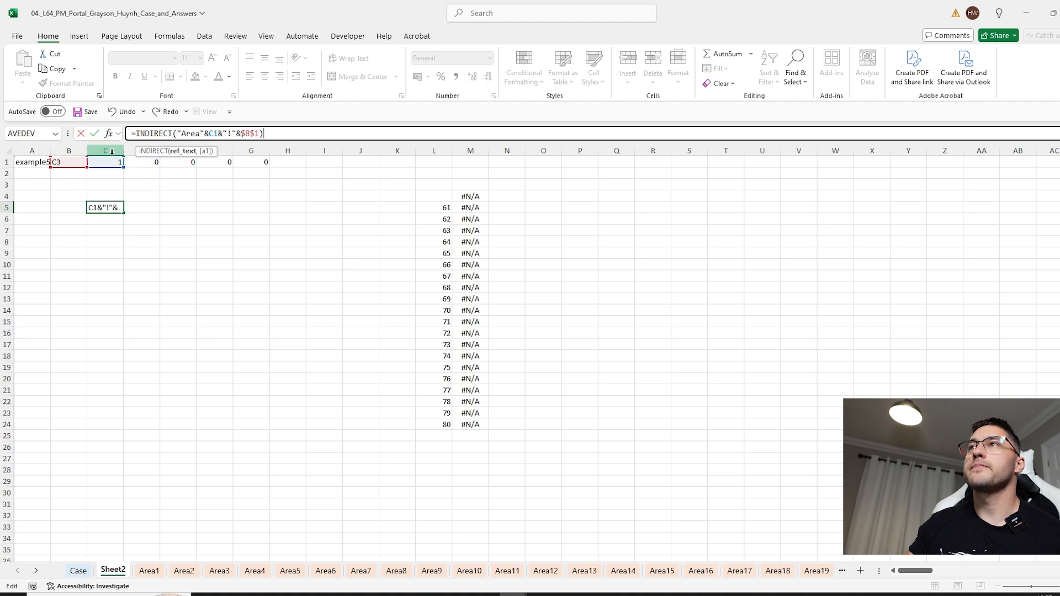
Make C5's INDIRECT return the whole A1:P16 grid by replacing the $B$1 reference with the literal range
{"action": "left_click_drag", "start_coordinate": [232, 133], "coordinate": [254, 133]}
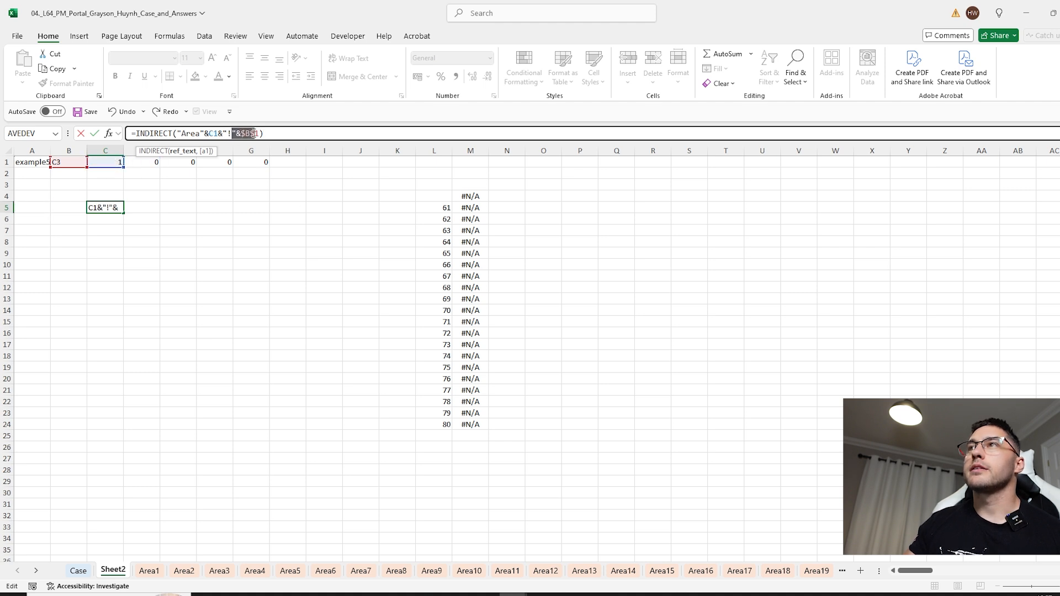
{"action": "left_click", "coordinate": [149, 570]}
{"action": "left_click_drag", "start_coordinate": [181, 333], "coordinate": [17, 162]}
{"action": "type", "text": "\""}
{"action": "left_click_drag", "start_coordinate": [260, 135], "coordinate": [234, 134]}
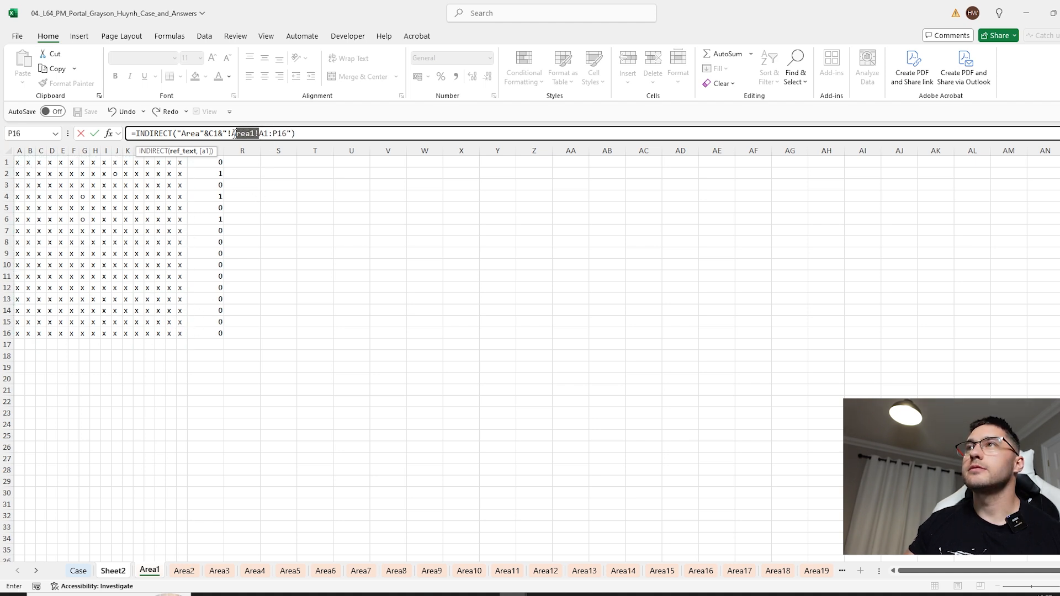
{"action": "key", "text": "BackSpace"}
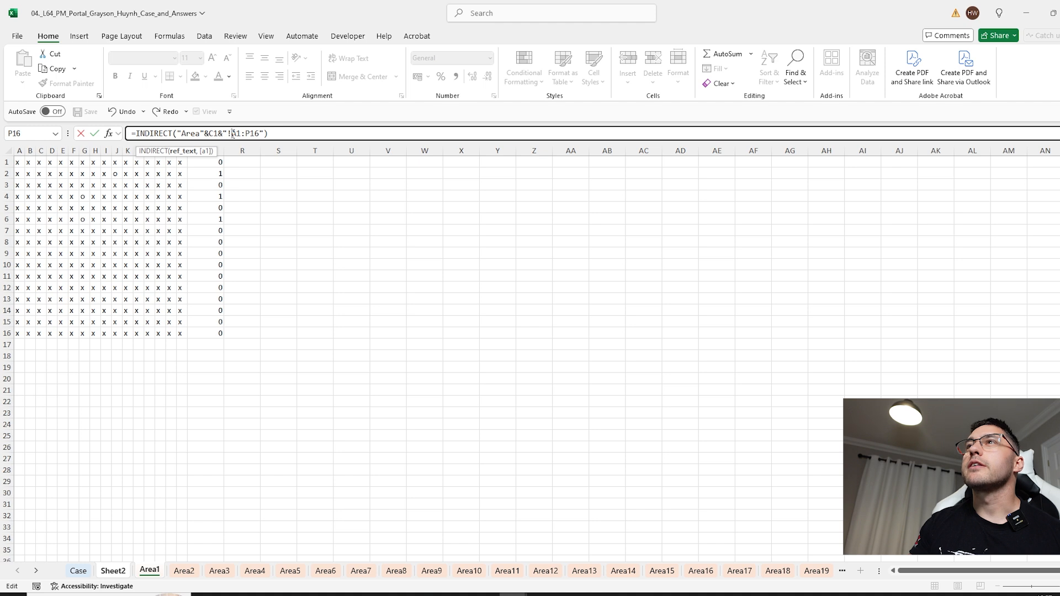
{"action": "key", "text": "Return"}
Move the data table from L4:M24 to S4:T24 so the grid from C5 has room to spill
{"action": "left_click", "coordinate": [105, 208]}
{"action": "left_click_drag", "start_coordinate": [448, 196], "coordinate": [469, 425]}
{"action": "left_click_drag", "start_coordinate": [490, 332], "coordinate": [759, 334]}
Check C5's INDIRECT formula against the Level 5 question and its example on the Case sheet
{"action": "left_click", "coordinate": [101, 208]}
{"action": "left_click", "coordinate": [205, 133]}
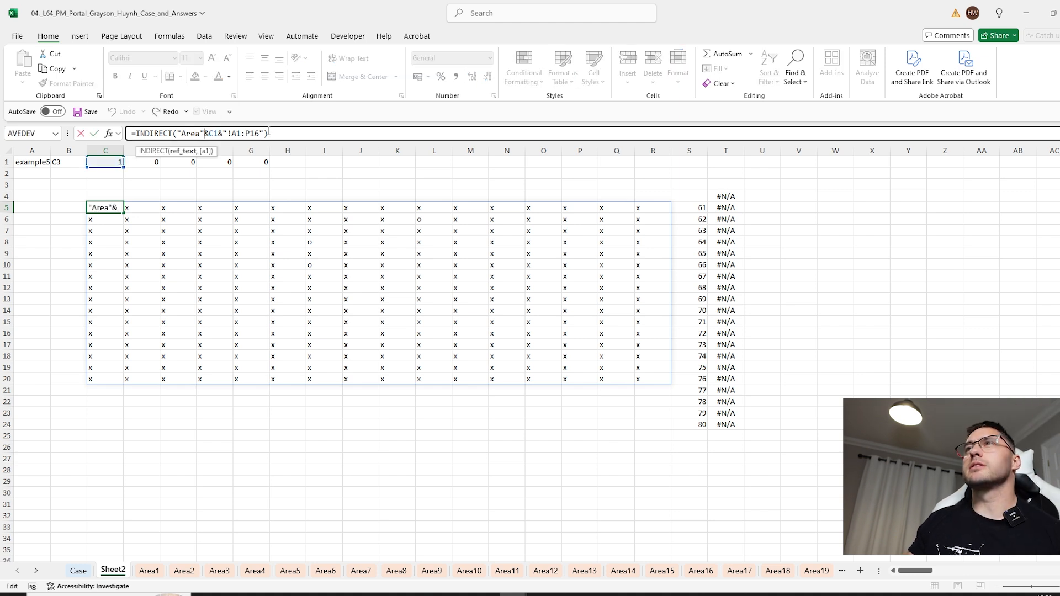
{"action": "key", "text": "Escape"}
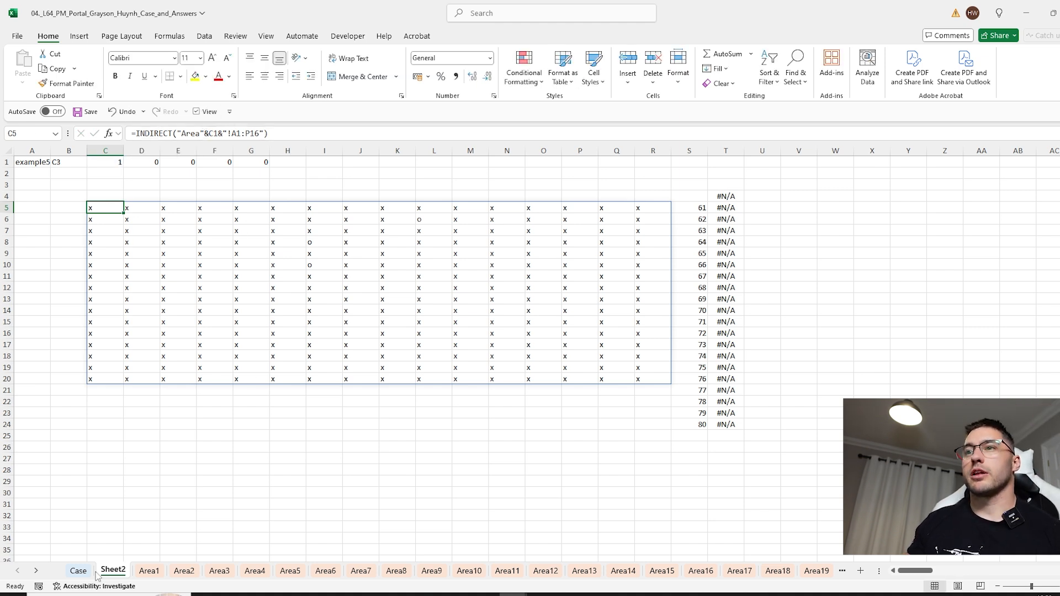
{"action": "left_click", "coordinate": [78, 571]}
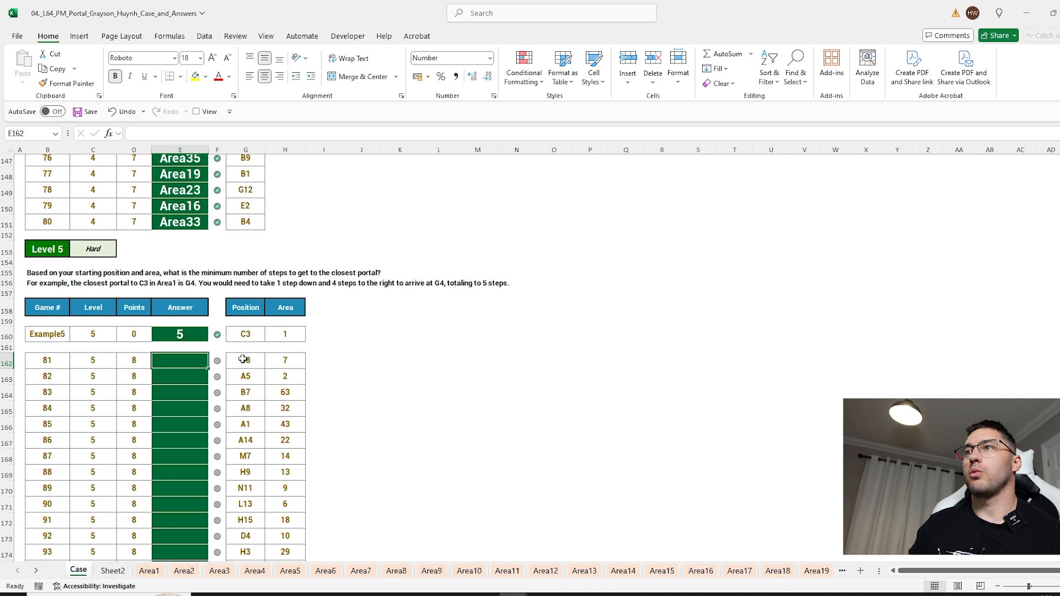
{"action": "left_click", "coordinate": [113, 571]}
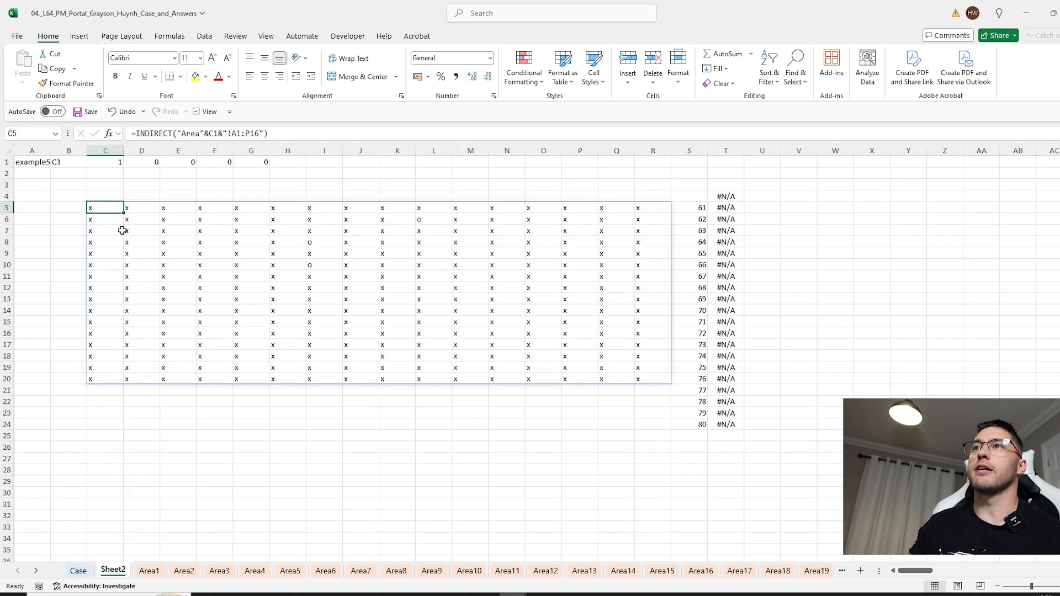
Wrap C5's INDIRECT in ClosestOnMap, with B1 as the cell, an extension of 15 and restrictdiagonals set to 1
{"action": "type", "text": "ClosestOnMap("}
{"action": "left_click", "coordinate": [62, 164]}
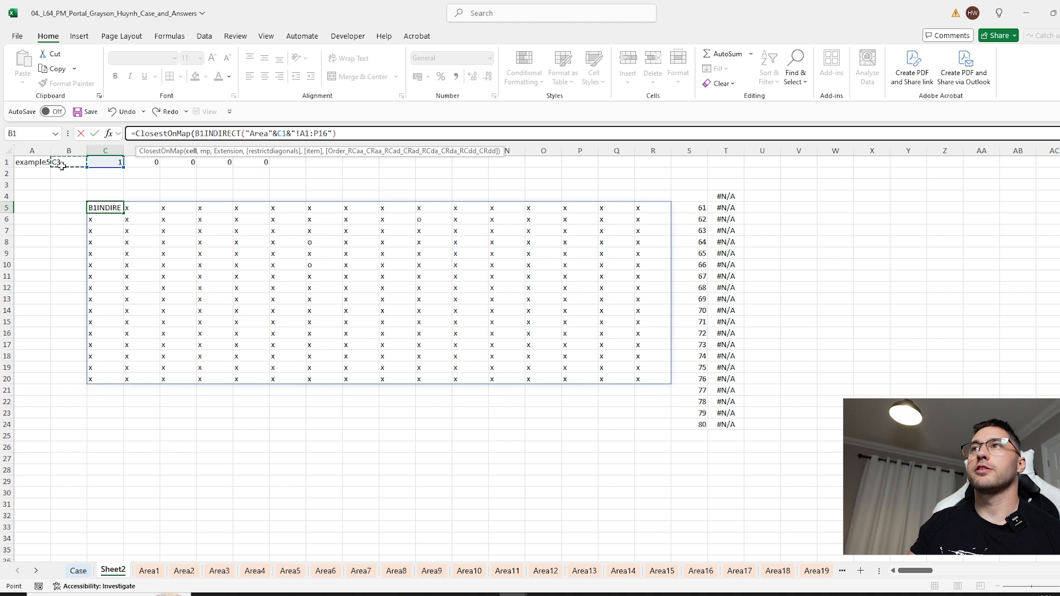
{"action": "type", "text": ","}
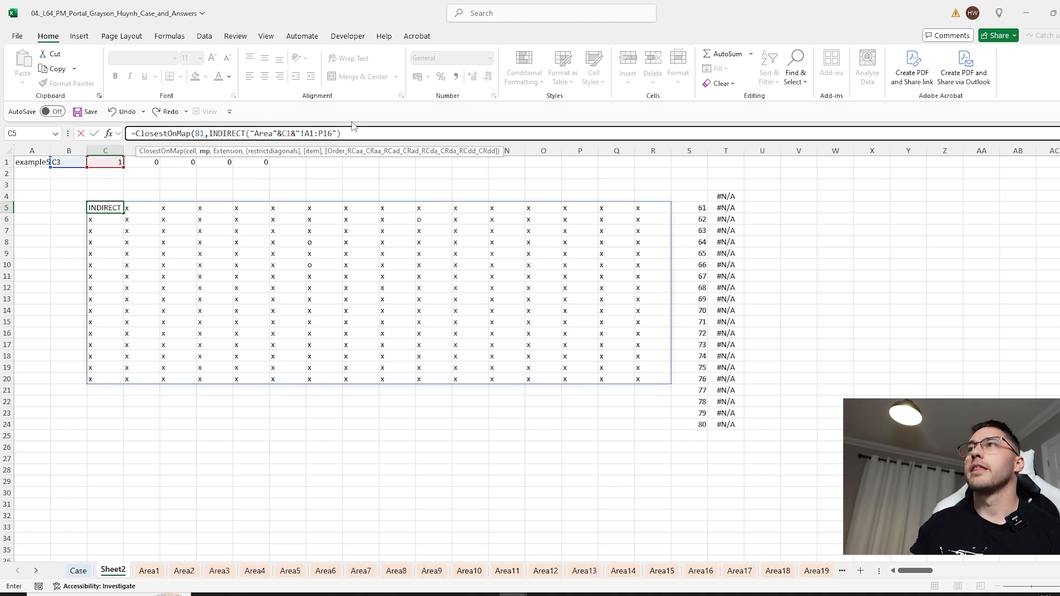
{"action": "left_click", "coordinate": [360, 131]}
{"action": "type", "text": ",15"}
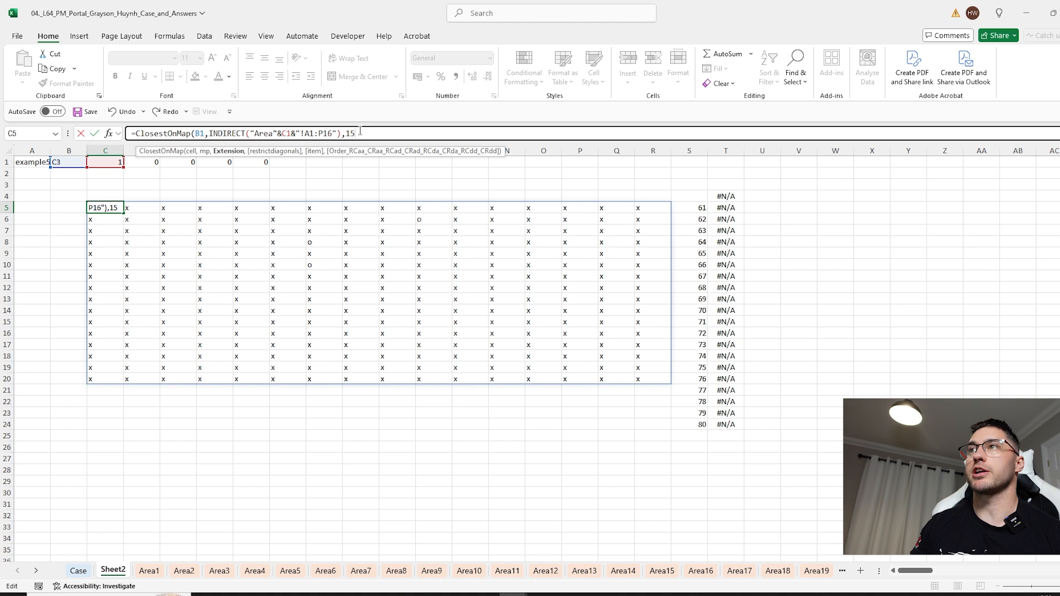
{"action": "type", "text": ","}
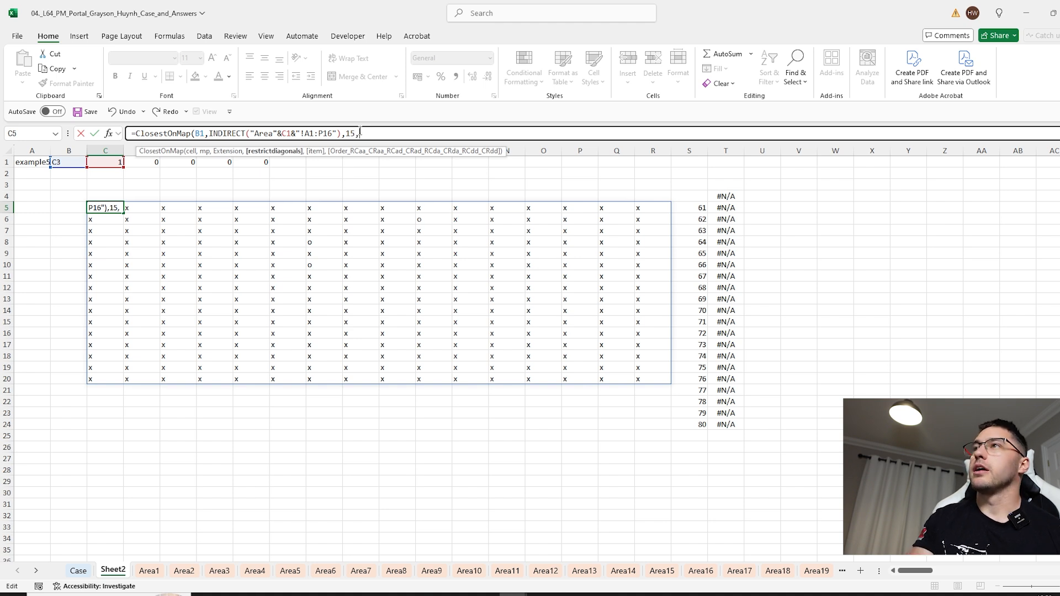
{"action": "type", "text": "1"}
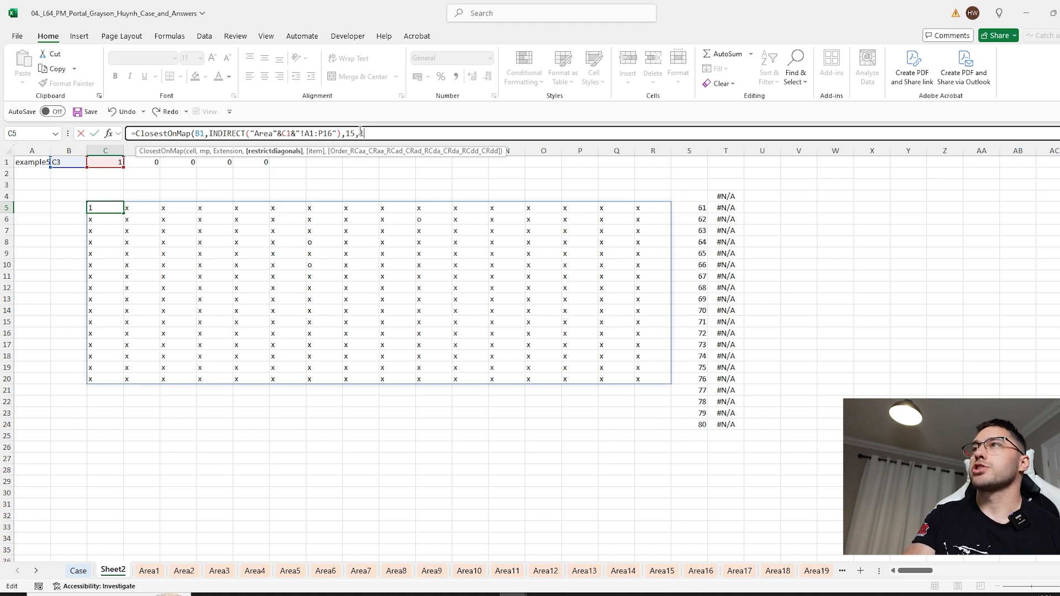
{"action": "key", "text": "Return"}
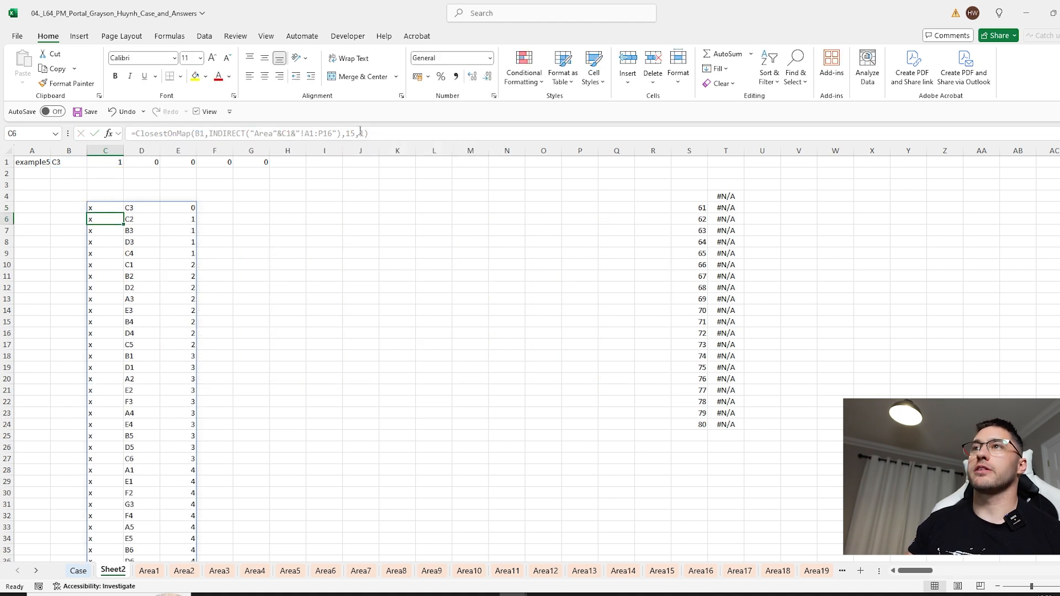
Examine the grid values, positions and step distances that ClosestOnMap returns from C5 downward
{"action": "left_click", "coordinate": [116, 204]}
{"action": "left_click", "coordinate": [164, 208]}
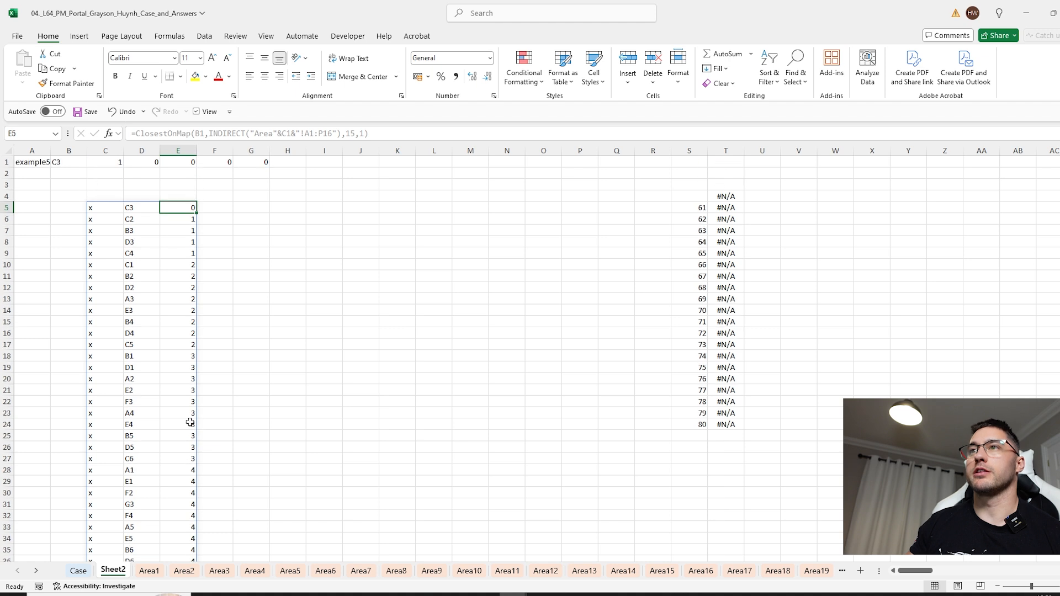
{"action": "left_click", "coordinate": [98, 209]}
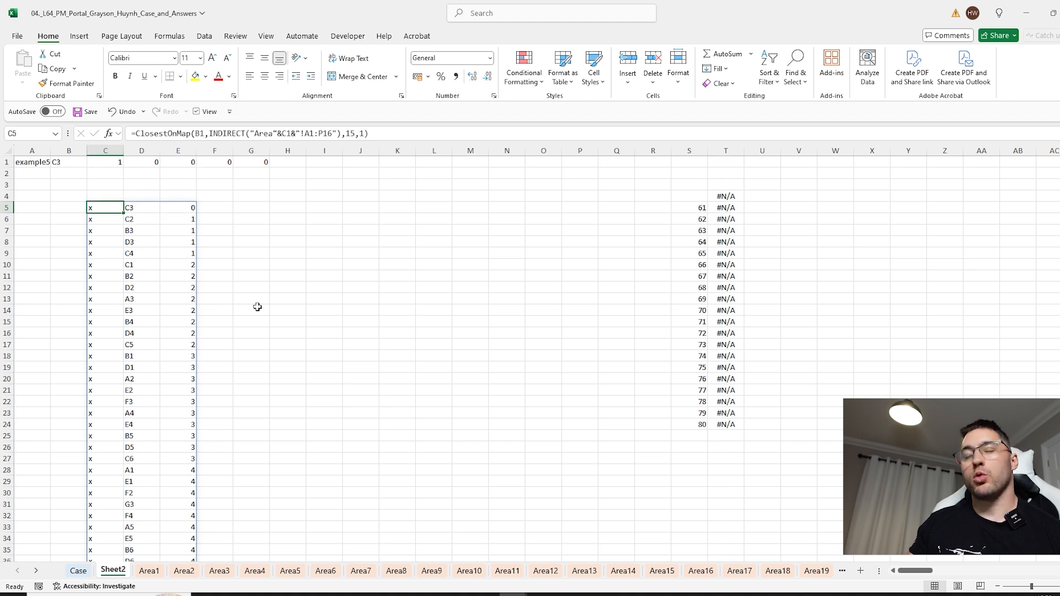
{"action": "left_click", "coordinate": [101, 162]}
{"action": "left_click", "coordinate": [105, 207]}
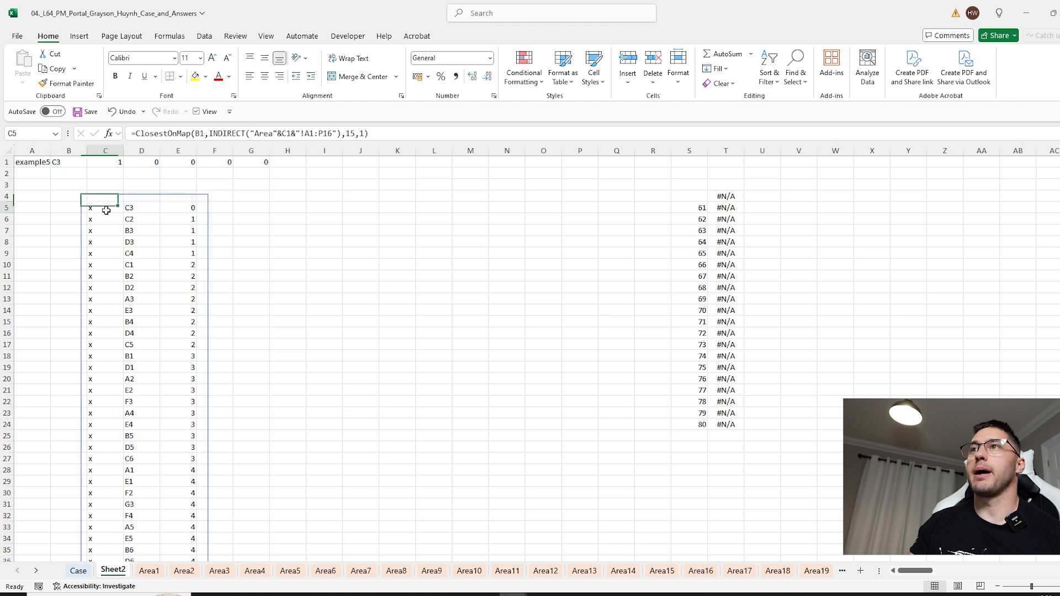
{"action": "left_click", "coordinate": [391, 208]}
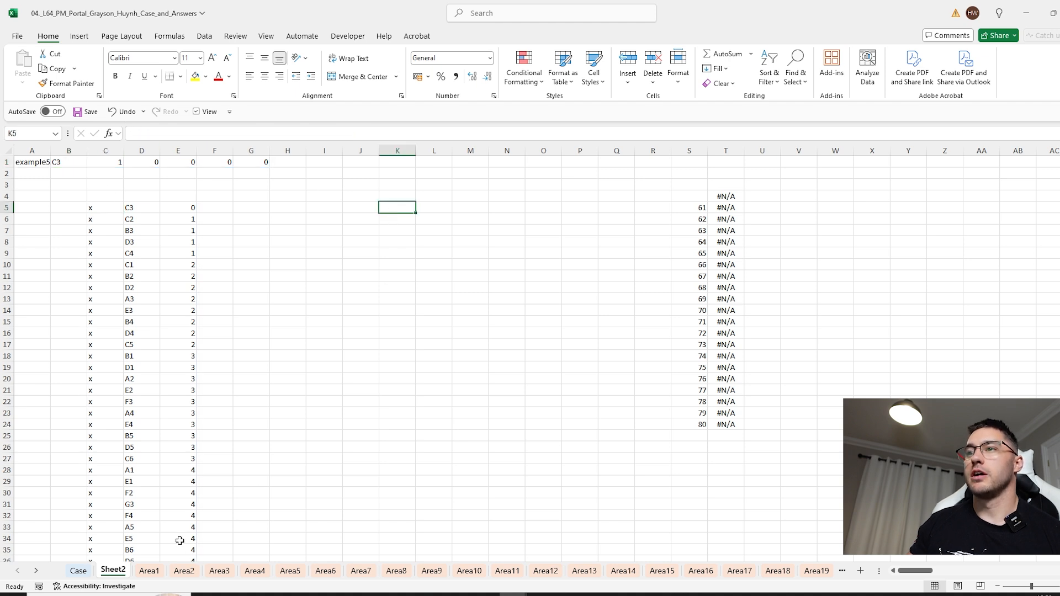
On the Area1 sheet, enter =TOCOL(A1:P16,,TRUE) in X4 to stack the grid into one column, scanned by column
{"action": "left_click", "coordinate": [149, 571]}
{"action": "left_click", "coordinate": [472, 193]}
{"action": "type", "text": "=toco"}
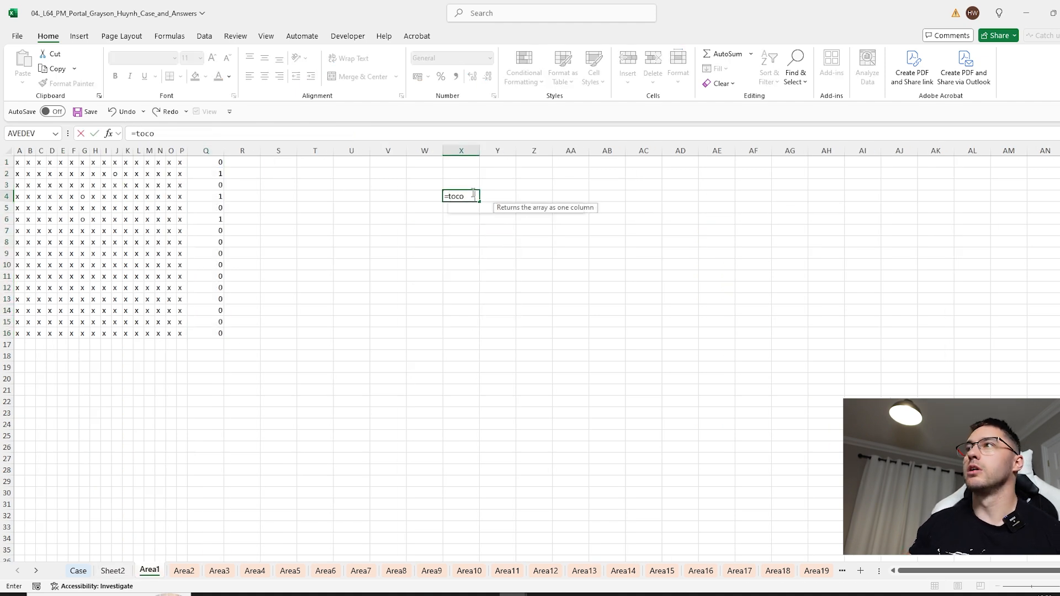
{"action": "key", "text": "Tab"}
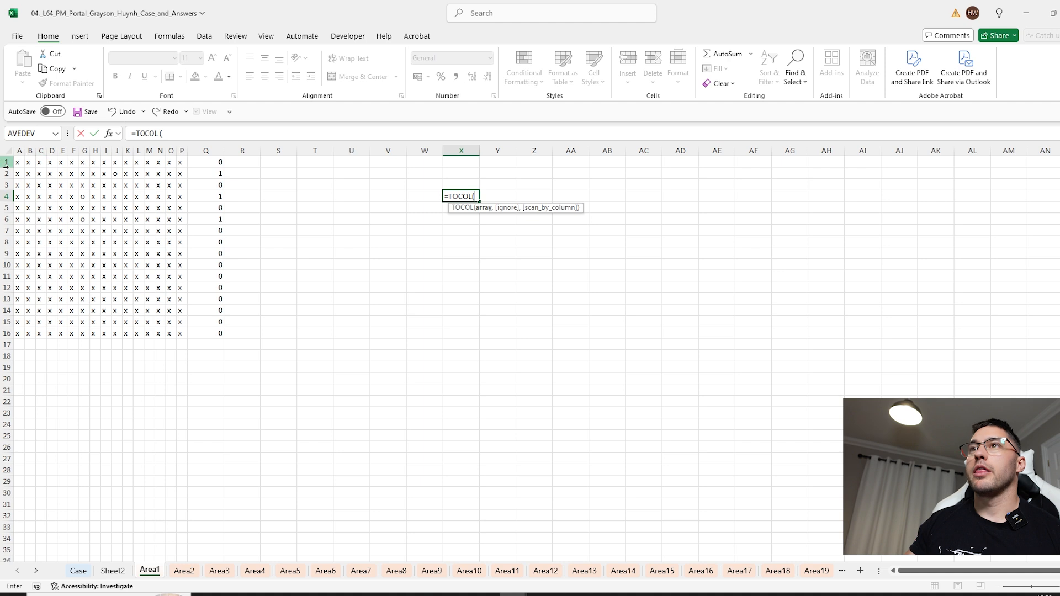
{"action": "left_click_drag", "start_coordinate": [18, 163], "coordinate": [180, 331]}
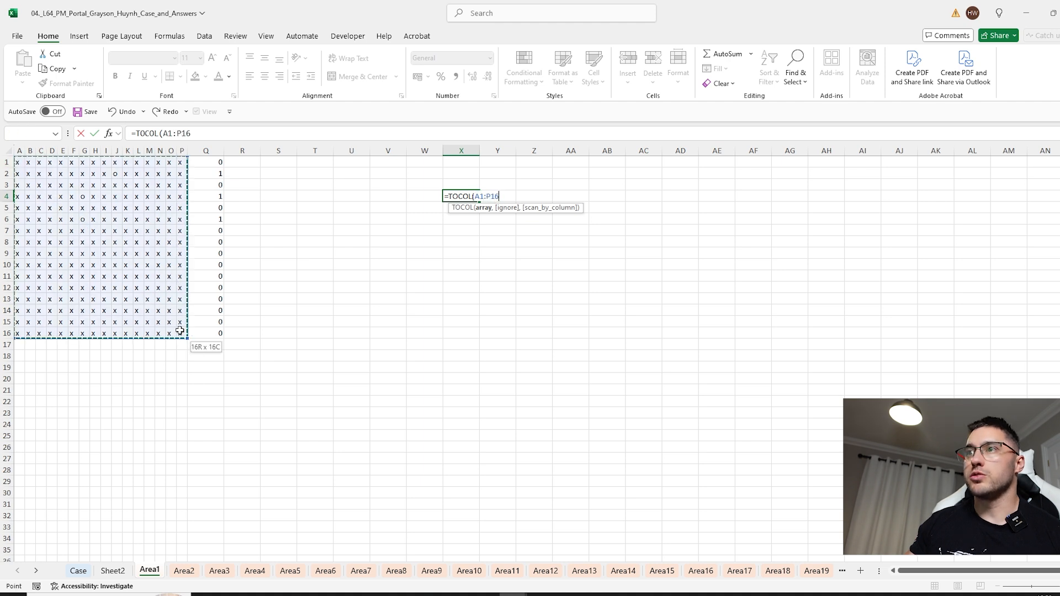
{"action": "type", "text": ",,"}
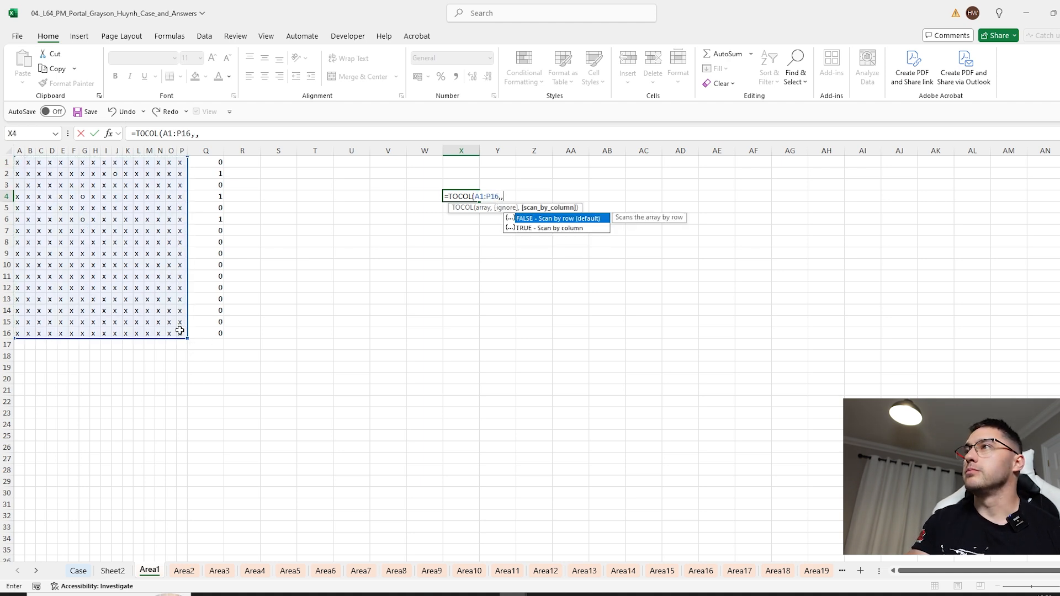
{"action": "key", "text": "Down"}
{"action": "key", "text": "Tab"}
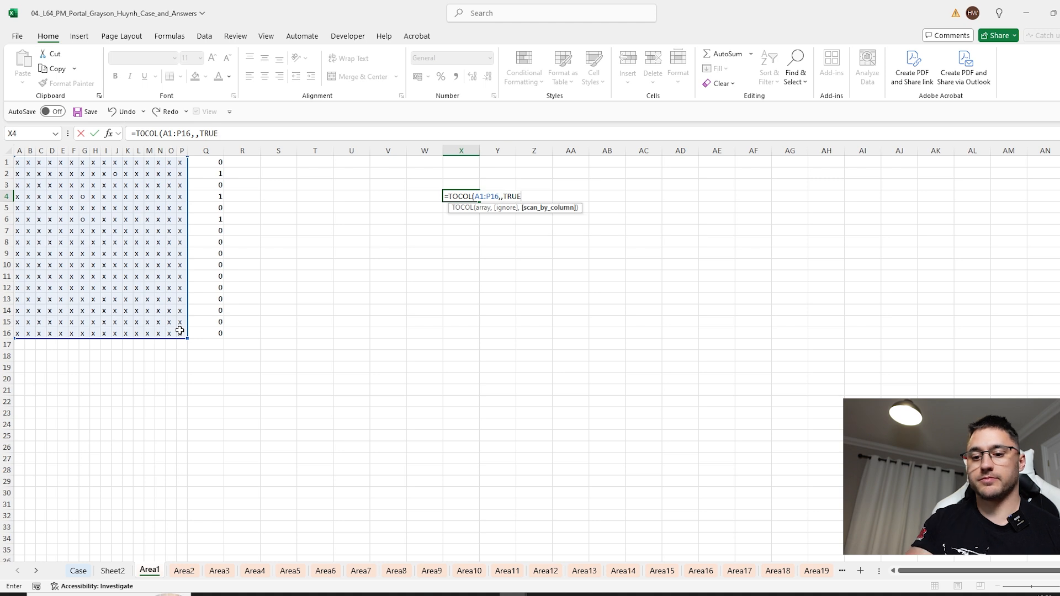
{"action": "type", "text": ")"}
{"action": "key", "text": "ctrl+Return"}
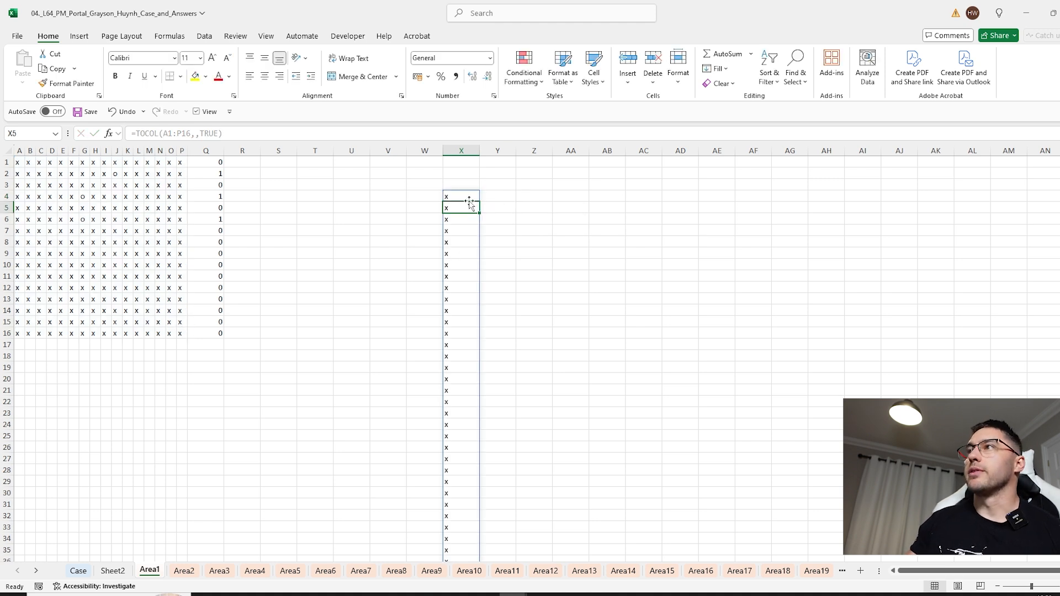
On the Area1 sheet, enter =ADDRESS(SEQUENCE(16),SEQUENCE(16),4) in Y4 to generate relative cell addresses
{"action": "left_click", "coordinate": [489, 196]}
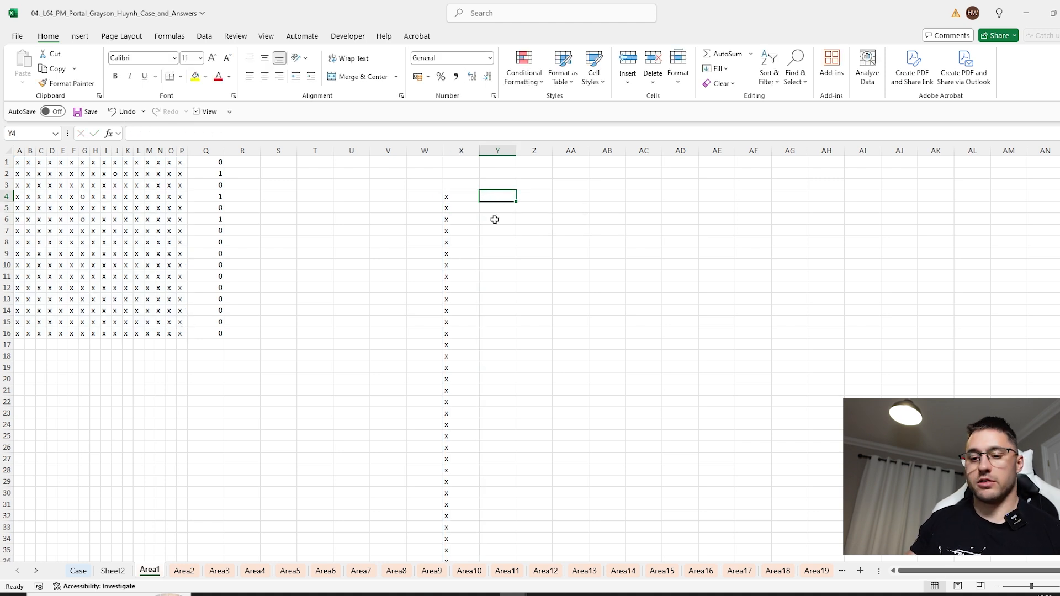
{"action": "type", "text": "="}
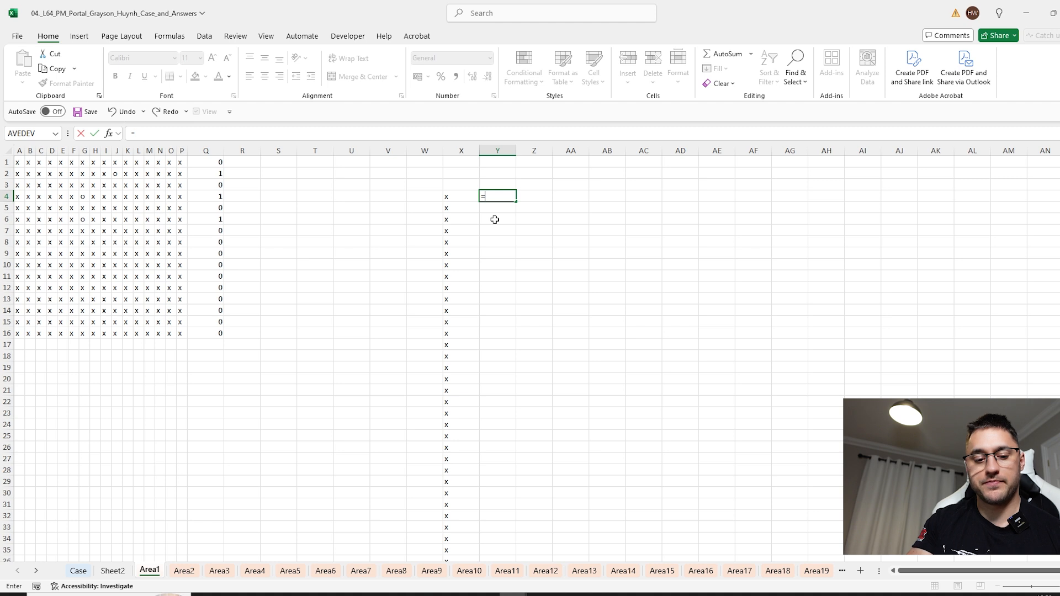
{"action": "type", "text": "add"}
{"action": "key", "text": "Tab"}
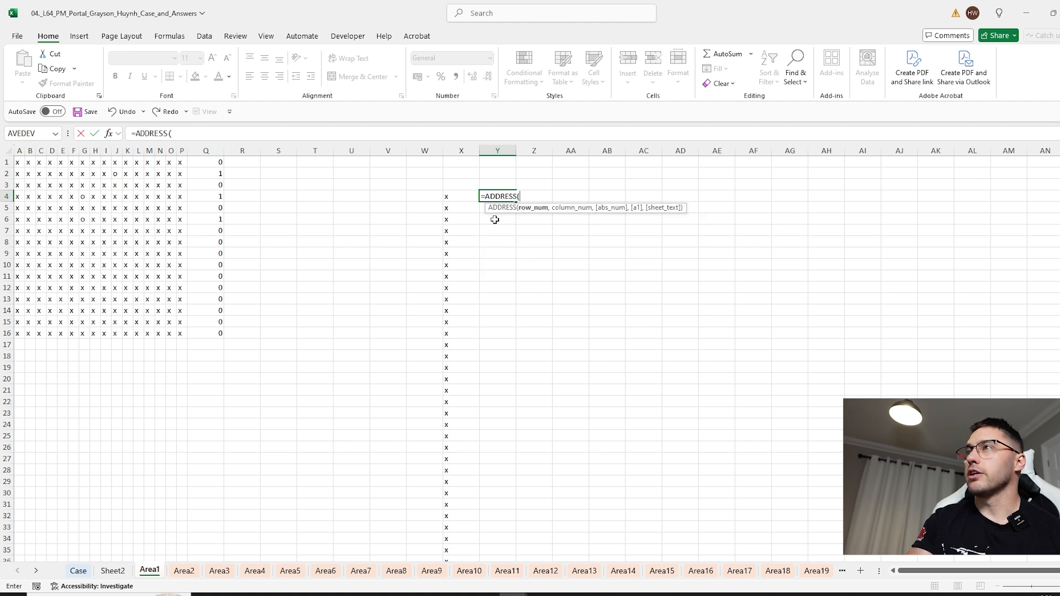
{"action": "type", "text": "s"}
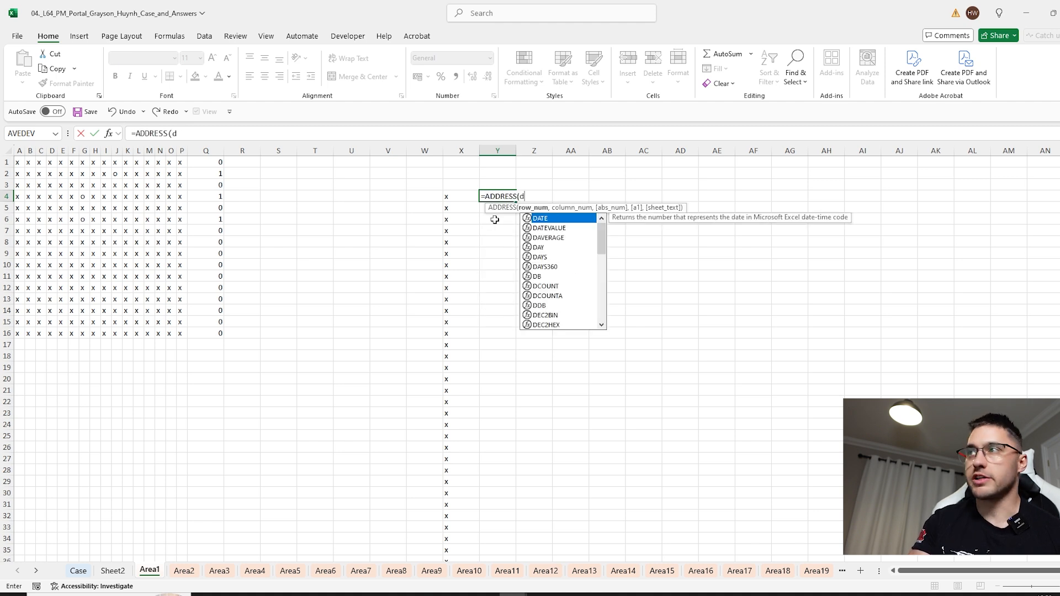
{"action": "key", "text": "BackSpace"}
{"action": "type", "text": "seq"}
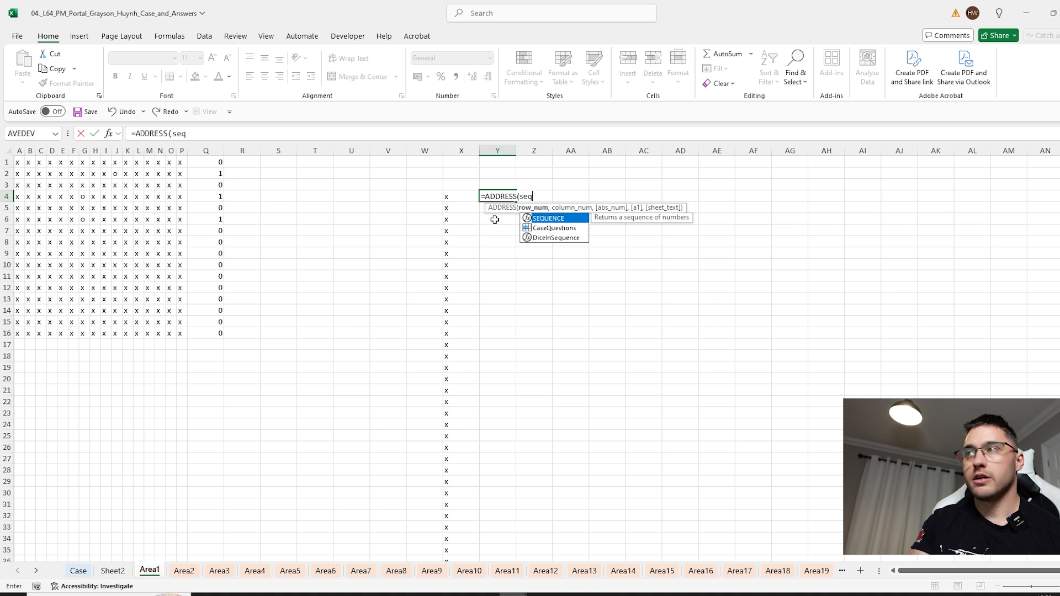
{"action": "key", "text": "Tab"}
{"action": "type", "text": "16),"}
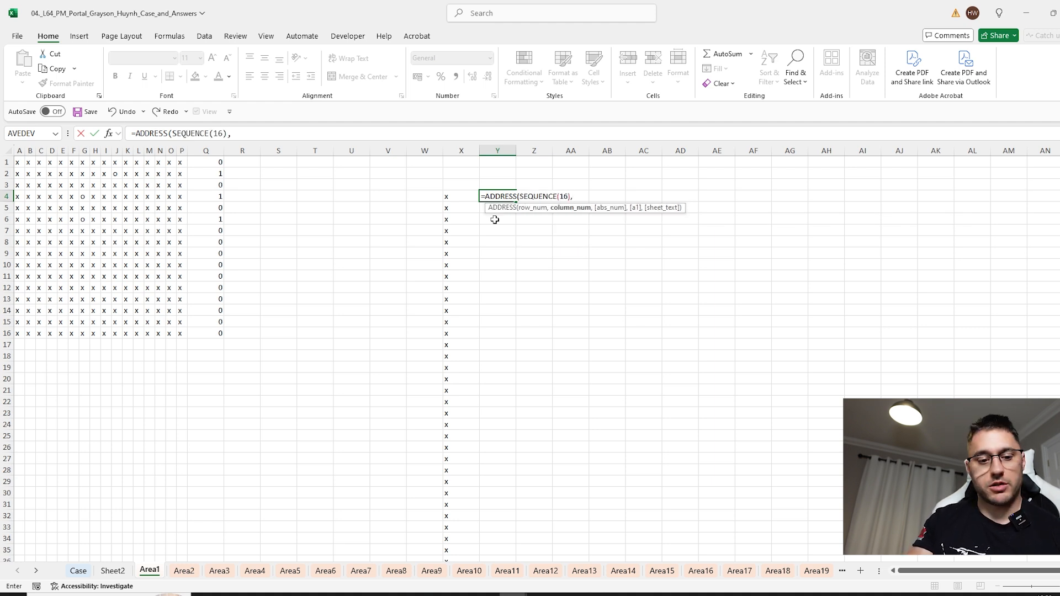
{"action": "type", "text": "seq"}
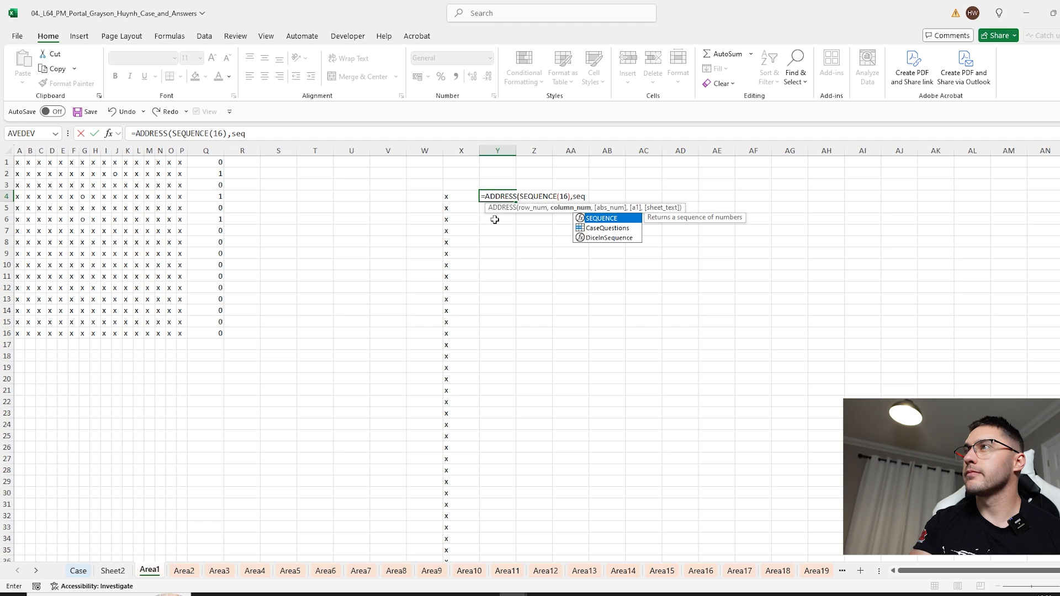
{"action": "key", "text": "Tab"}
{"action": "type", "text": "16),"}
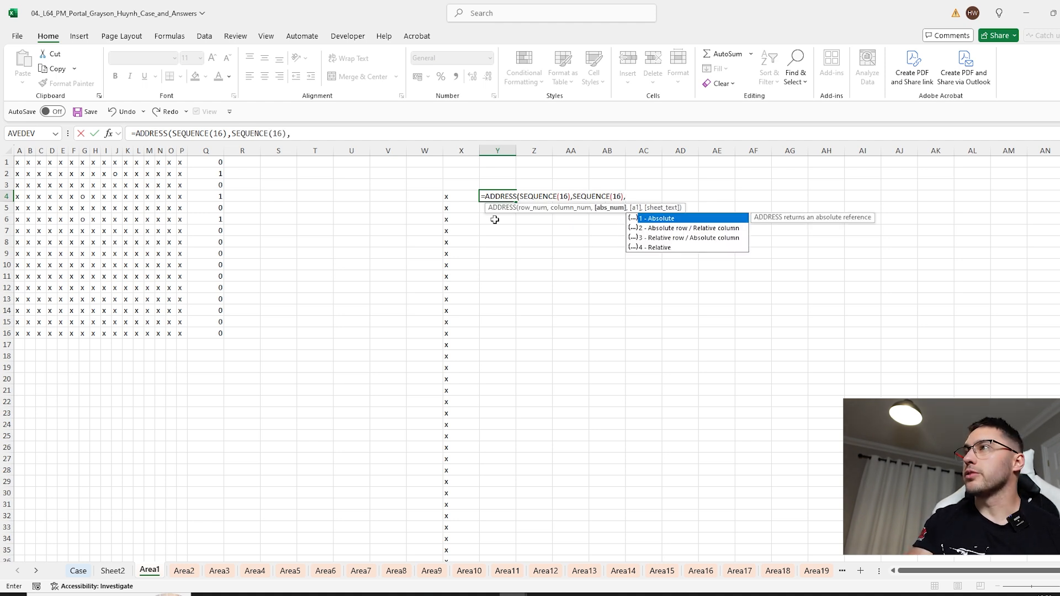
{"action": "type", "text": "4)"}
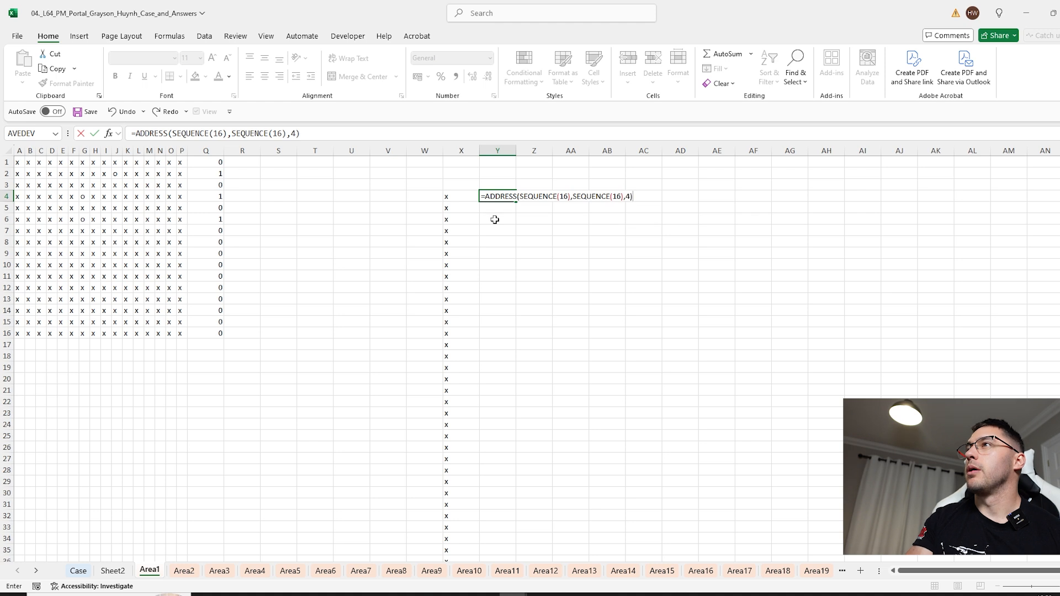
{"action": "key", "text": "Return"}
Change the column argument of Y4's ADDRESS formula to SEQUENCE(,16) so the addresses form a 16 by 16 grid
{"action": "left_click", "coordinate": [497, 198]}
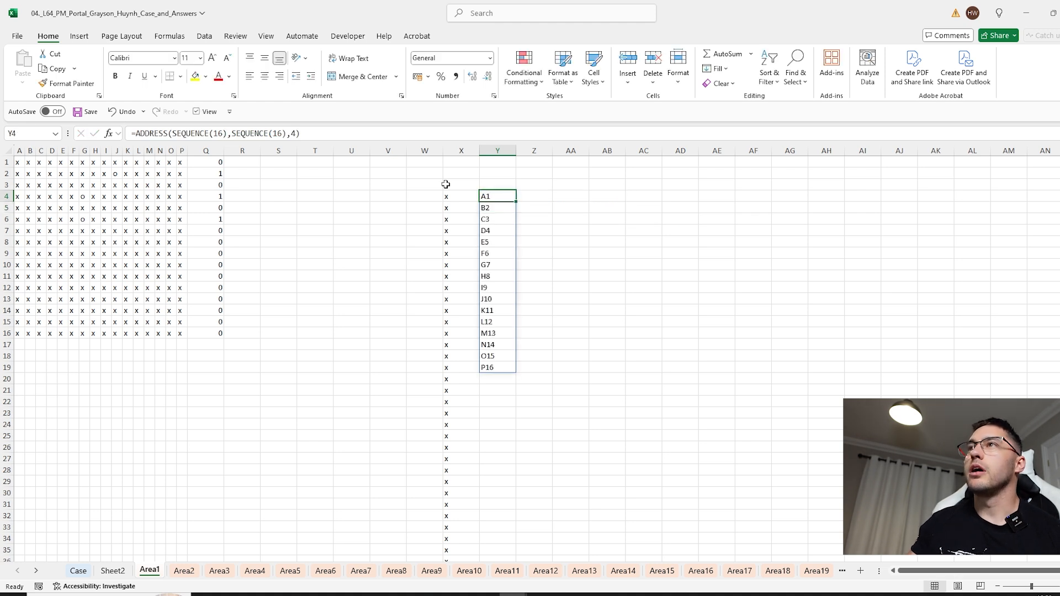
{"action": "left_click", "coordinate": [274, 134]}
{"action": "type", "text": ","}
{"action": "key", "text": "Return"}
{"action": "left_click_drag", "start_coordinate": [1034, 206], "coordinate": [1034, 367]}
{"action": "left_click", "coordinate": [495, 196]}
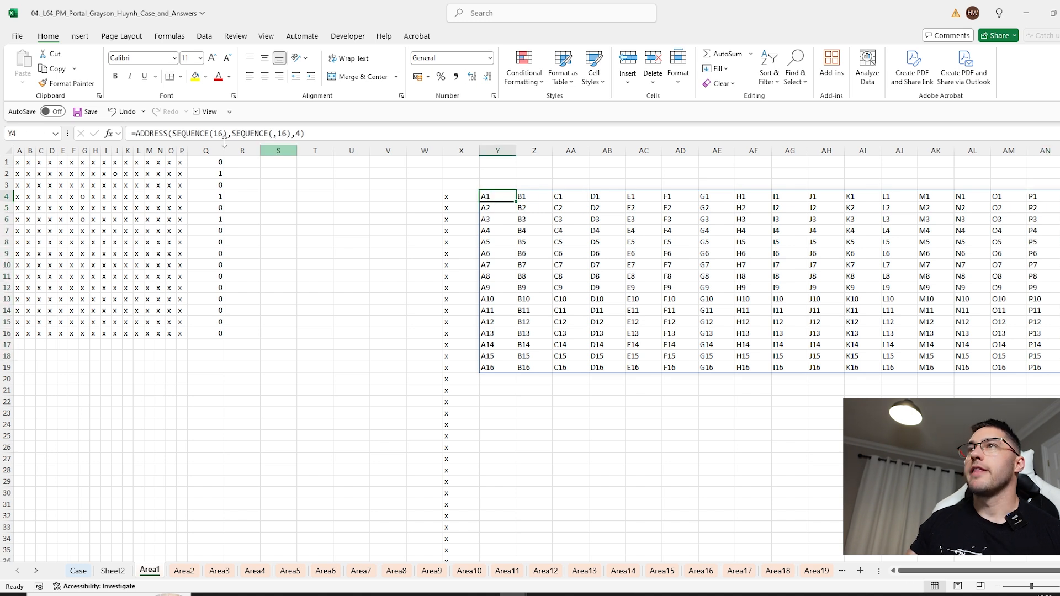
Wrap Y4's ADDRESS formula in TOCOL with scan_by_column set to 1, and compare the addresses with the grid values beside them
{"action": "left_click", "coordinate": [138, 133]}
{"action": "type", "text": "toco"}
{"action": "key", "text": "Tab"}
{"action": "left_click", "coordinate": [341, 135]}
{"action": "type", "text": ",,1)"}
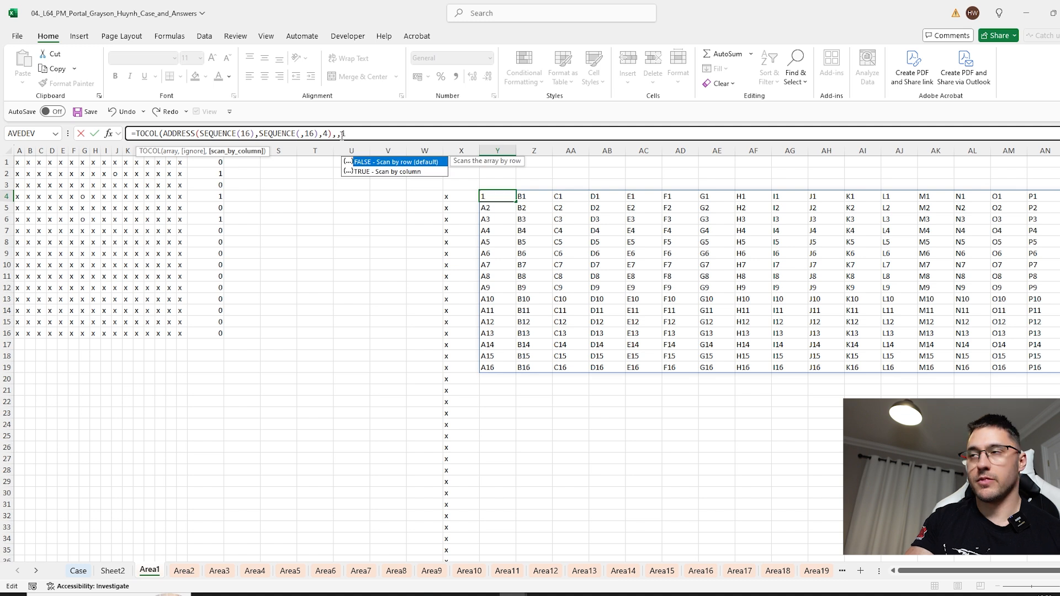
{"action": "key", "text": "Return"}
{"action": "mouse_move", "coordinate": [445, 190]}
{"action": "left_mouse_down"}
{"action": "mouse_move", "coordinate": [506, 555]}
{"action": "mouse_move", "coordinate": [511, 486]}
{"action": "mouse_move", "coordinate": [511, 527]}
{"action": "left_mouse_up"}
{"action": "left_click_drag", "start_coordinate": [530, 194], "coordinate": [523, 522]}
Clear the stacked grid values and addresses from X4 and Y4 downward on the Area1 sheet
{"action": "left_click_drag", "start_coordinate": [458, 198], "coordinate": [498, 241]}
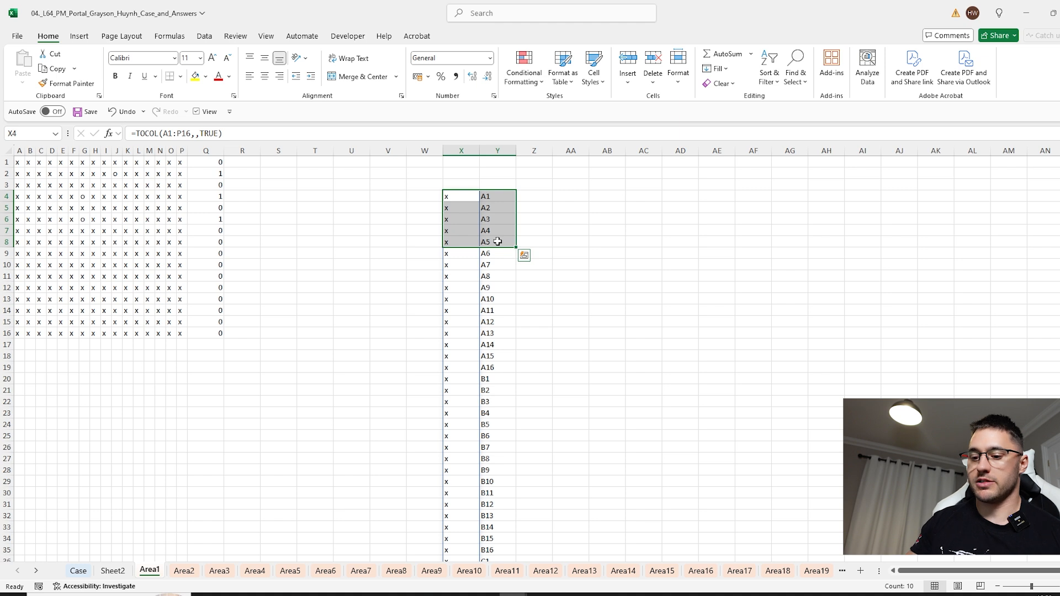
{"action": "key", "text": "ctrl+shift+Down"}
{"action": "key", "text": "Delete"}
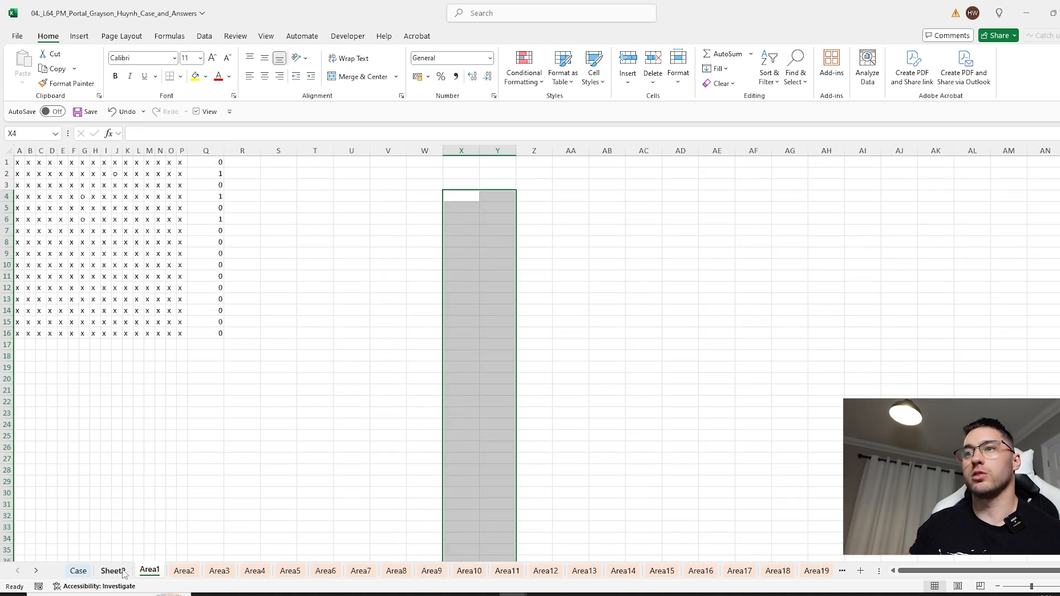
On Sheet2, add "o" as the item argument of C5's ClosestOnMap formula to return only the portals
{"action": "left_click", "coordinate": [113, 571]}
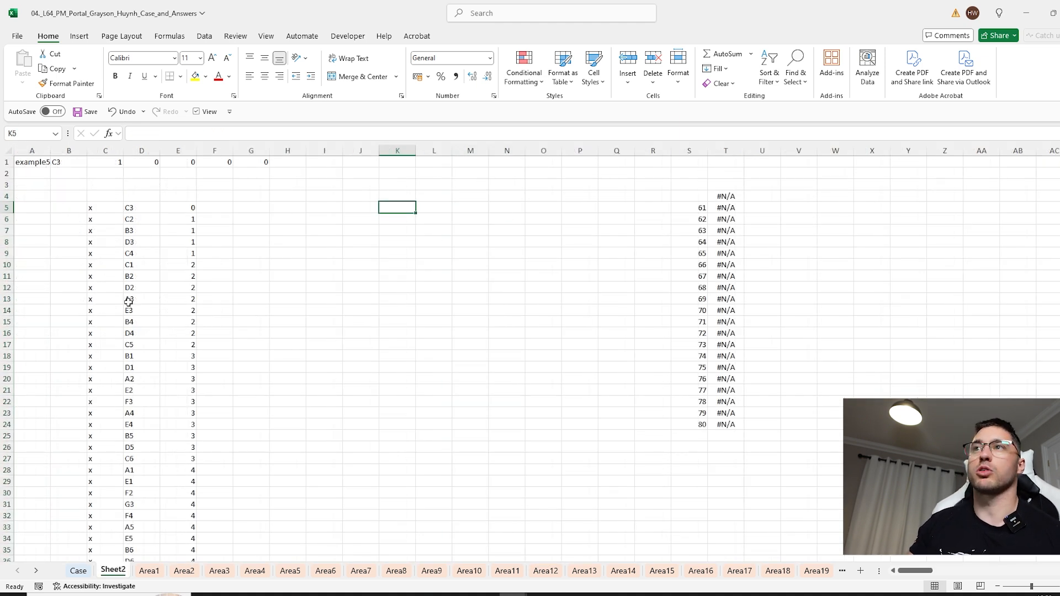
{"action": "left_click", "coordinate": [105, 210]}
{"action": "key", "text": "ctrl+a"}
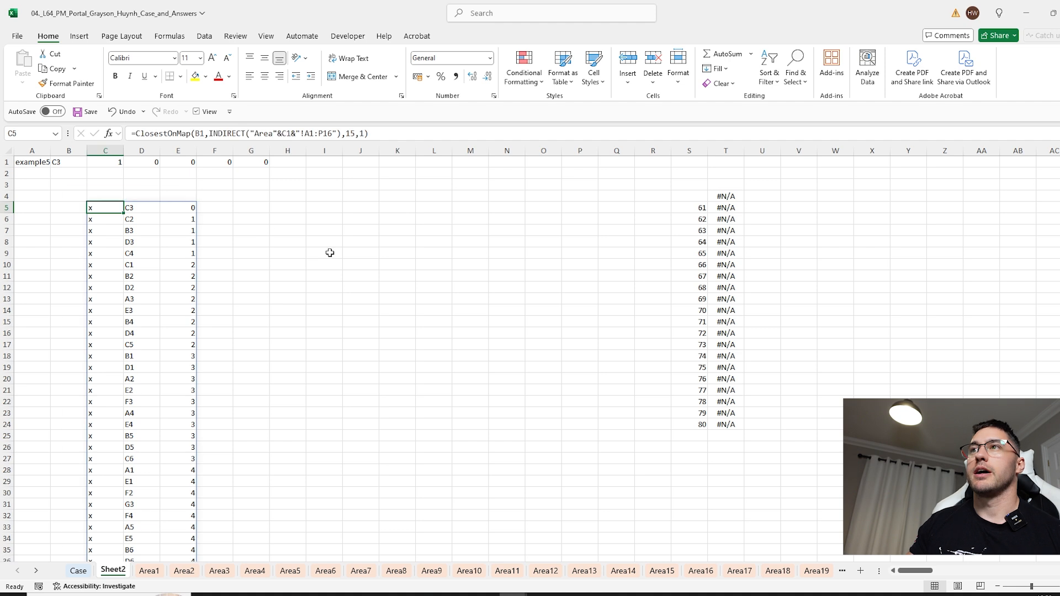
{"action": "left_click", "coordinate": [363, 133]}
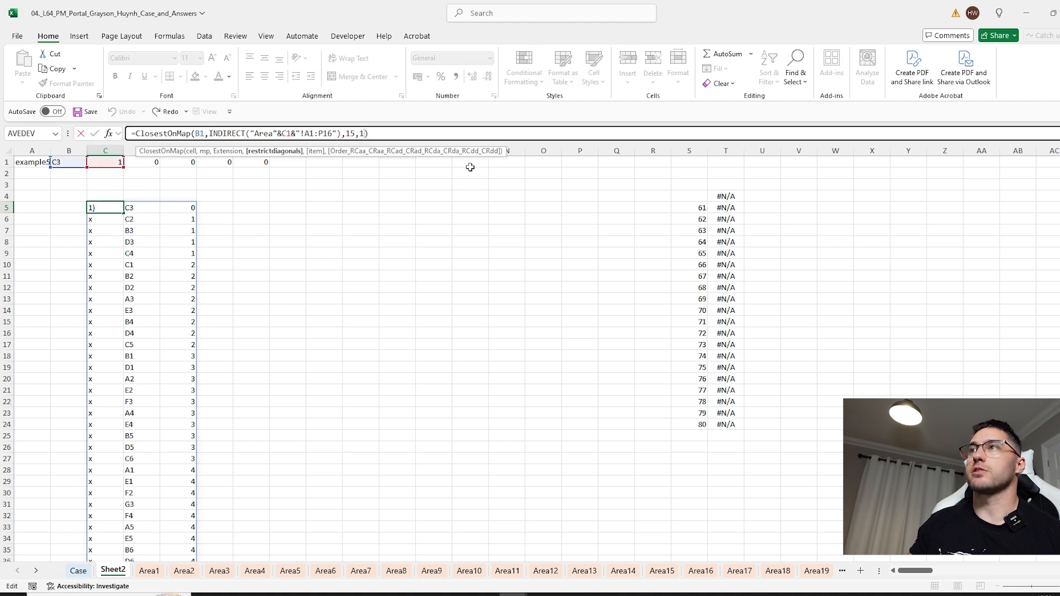
{"action": "type", "text": ","}
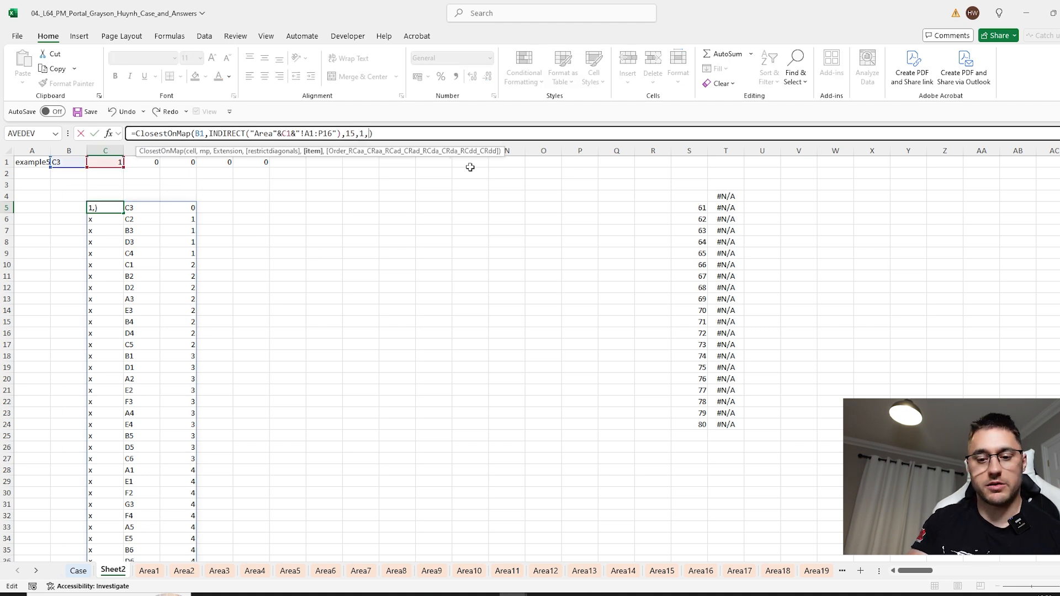
{"action": "type", "text": "\"o\""}
{"action": "key", "text": "Return"}
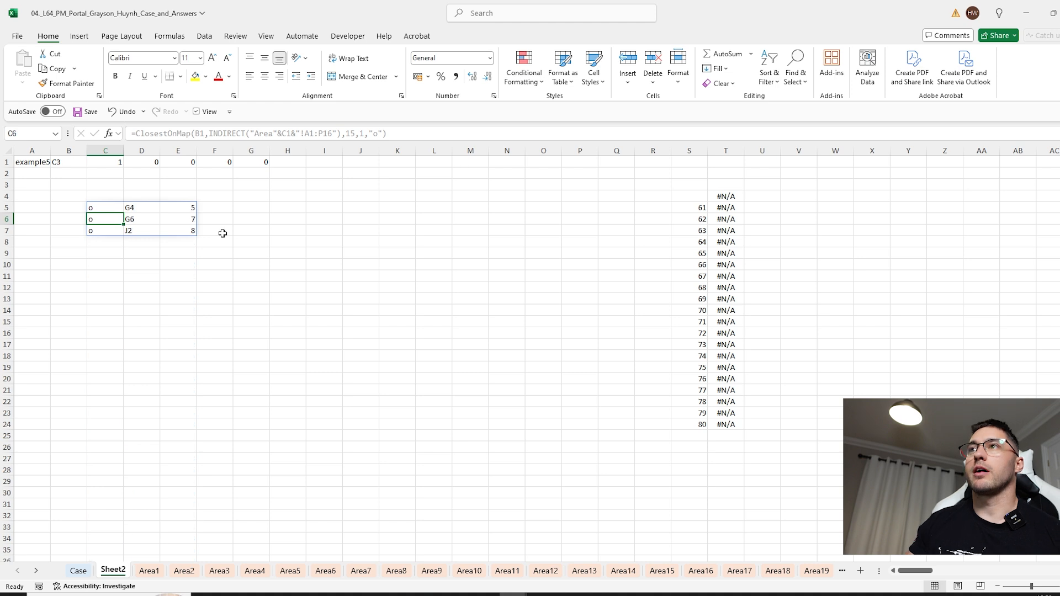
Add an order argument of 2 to C5's ClosestOnMap formula
{"action": "left_click", "coordinate": [166, 210]}
{"action": "left_click", "coordinate": [116, 209]}
{"action": "left_click", "coordinate": [395, 134]}
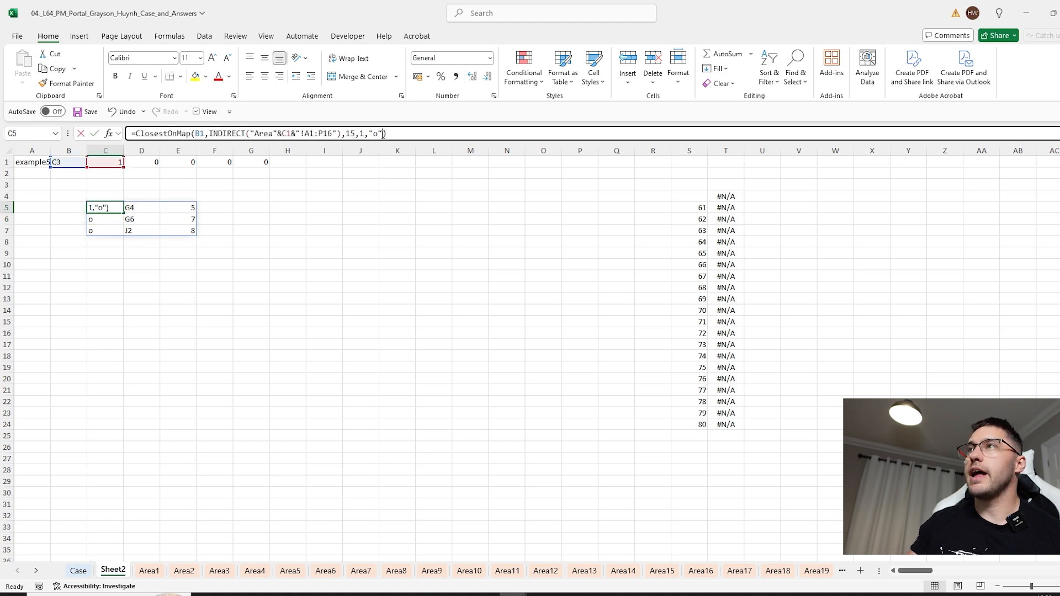
{"action": "type", "text": ","}
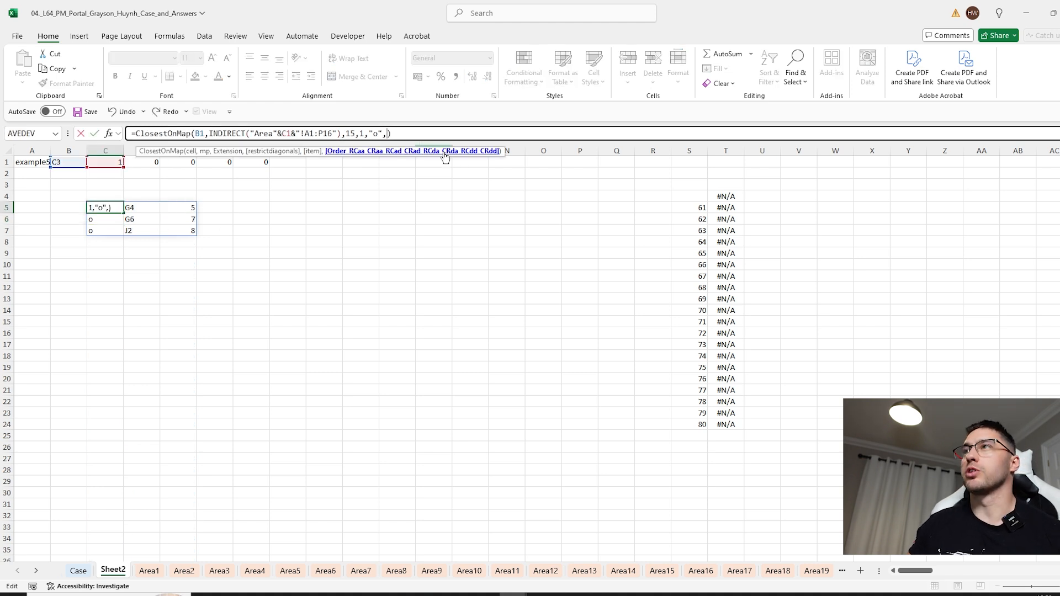
{"action": "type", "text": "2"}
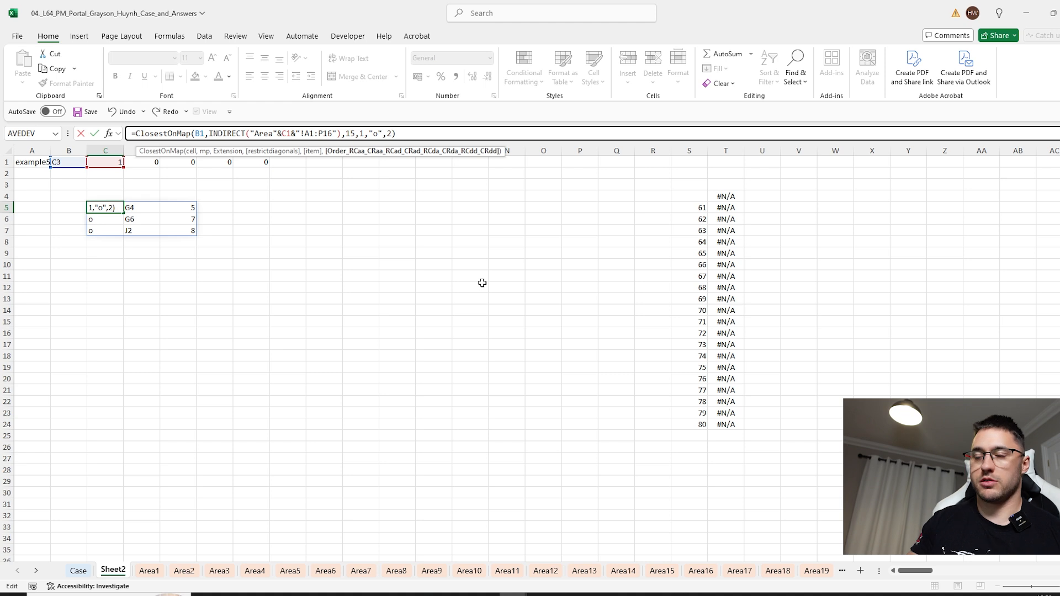
{"action": "key", "text": "Return"}
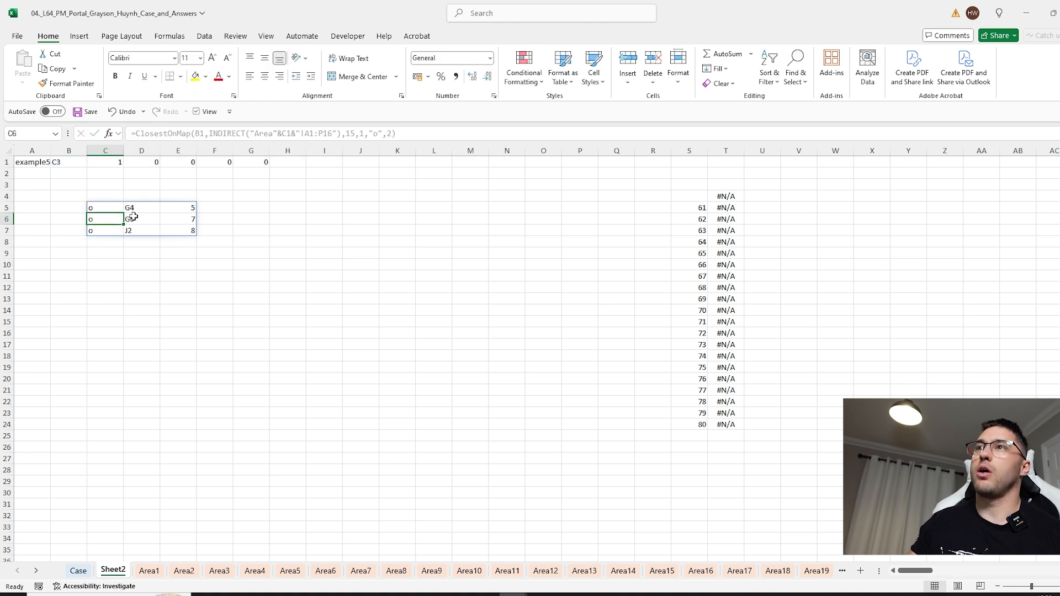
Try linking the data table's formula cell T4 to the closest portal's address in D5
{"action": "left_click", "coordinate": [341, 208]}
{"action": "left_click", "coordinate": [724, 195]}
{"action": "type", "text": "="}
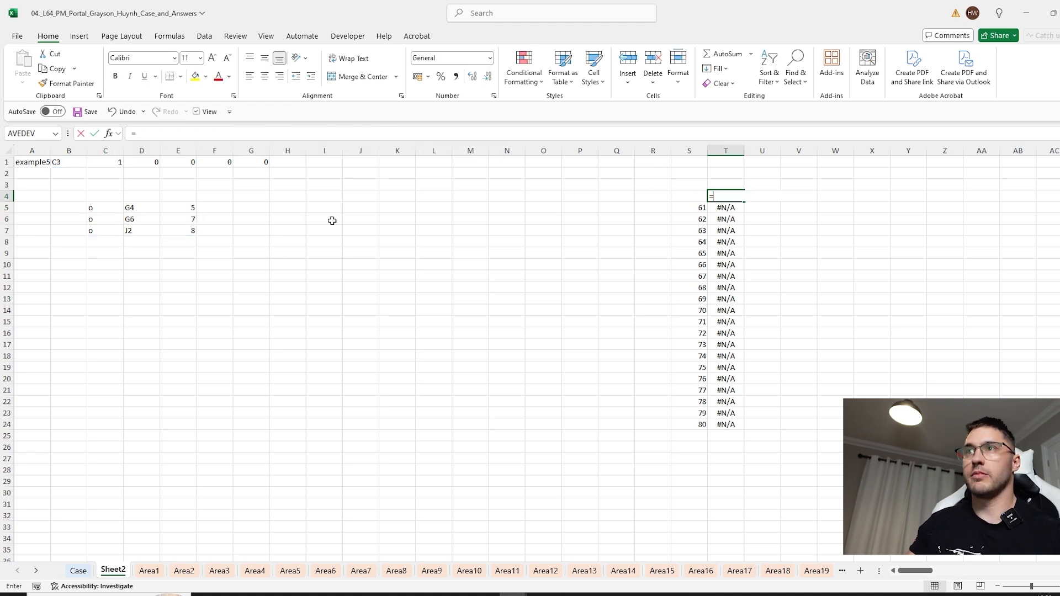
{"action": "left_click", "coordinate": [142, 207]}
{"action": "key", "text": "Return"}
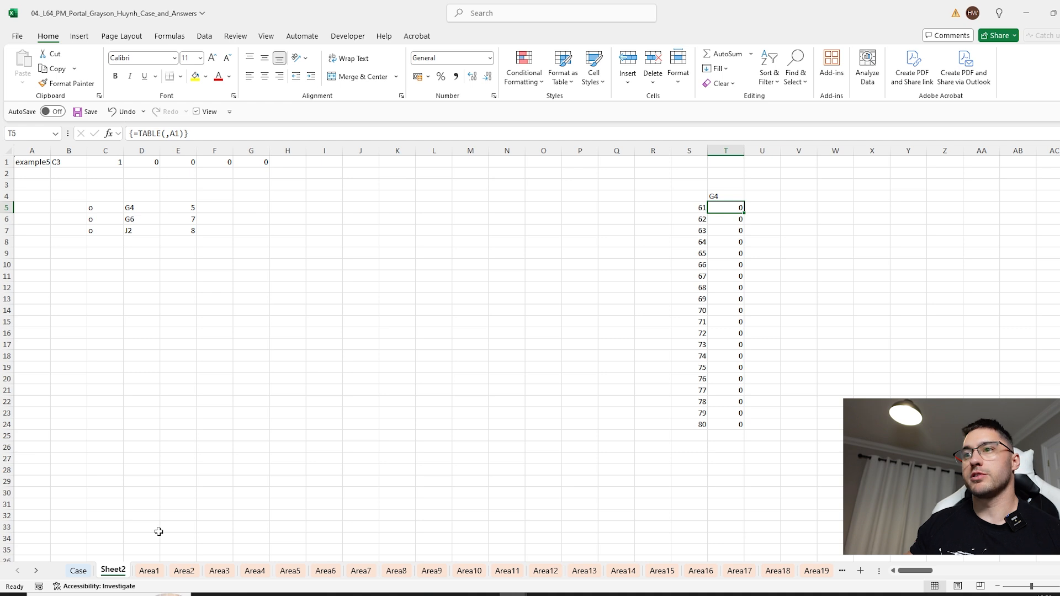
Check the Level 5 question on the Case sheet and link Sheet2's T4 to the closest portal's step count in E5
{"action": "left_click", "coordinate": [79, 572]}
{"action": "left_click", "coordinate": [50, 363]}
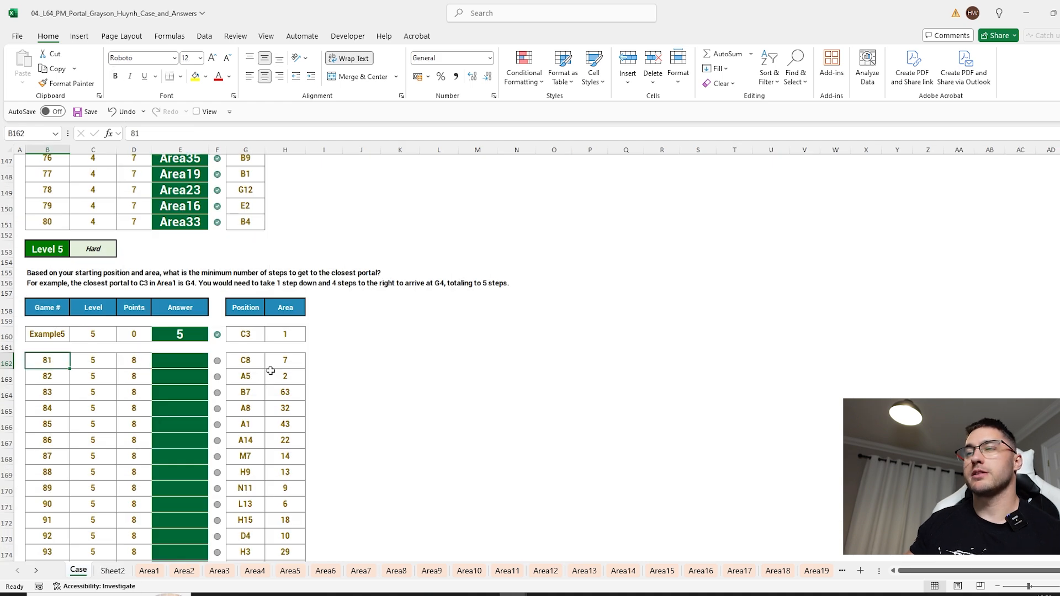
{"action": "left_click", "coordinate": [113, 571]}
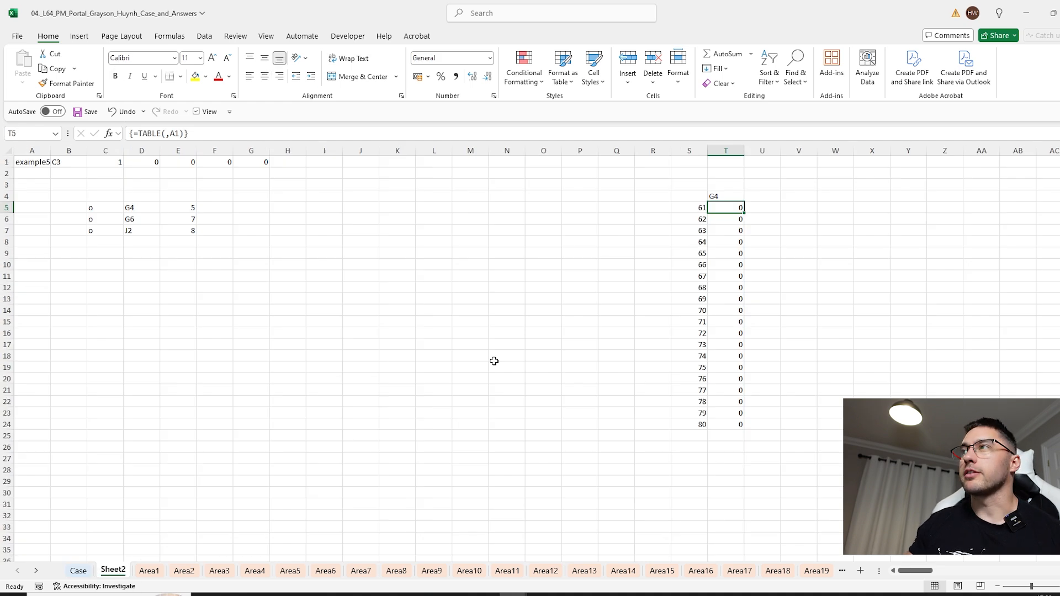
{"action": "left_click", "coordinate": [724, 196]}
{"action": "type", "text": "="}
{"action": "left_click", "coordinate": [182, 209]}
{"action": "key", "text": "Return"}
Copy Level 5 game numbers 81 to 100 from the Case sheet into the data table's input column from S5 on Sheet2
{"action": "left_click", "coordinate": [78, 571]}
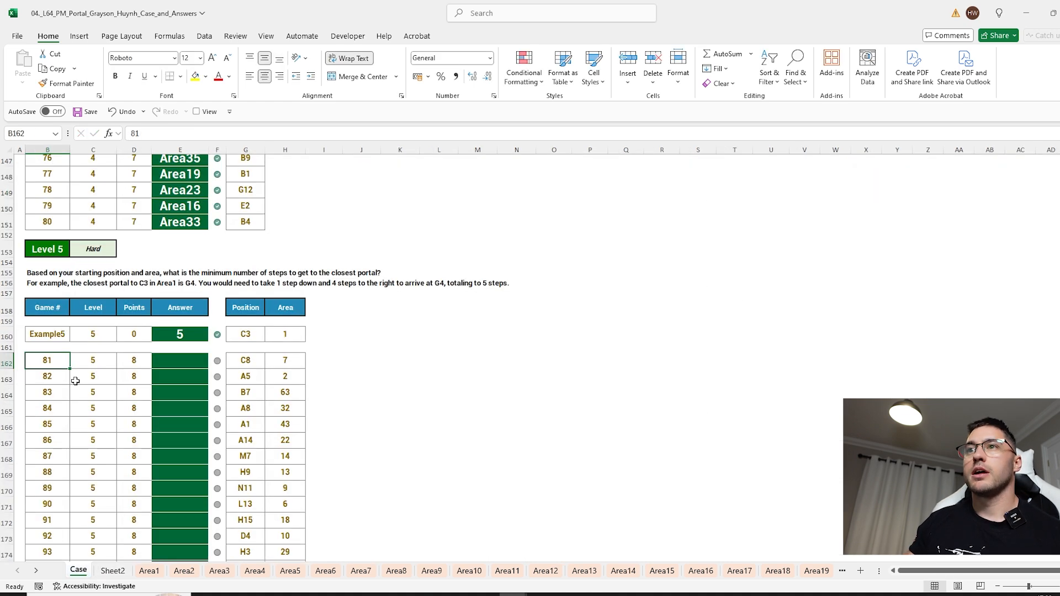
{"action": "key", "text": "ctrl+shift+Down"}
{"action": "key", "text": "ctrl+c"}
{"action": "left_click", "coordinate": [113, 572]}
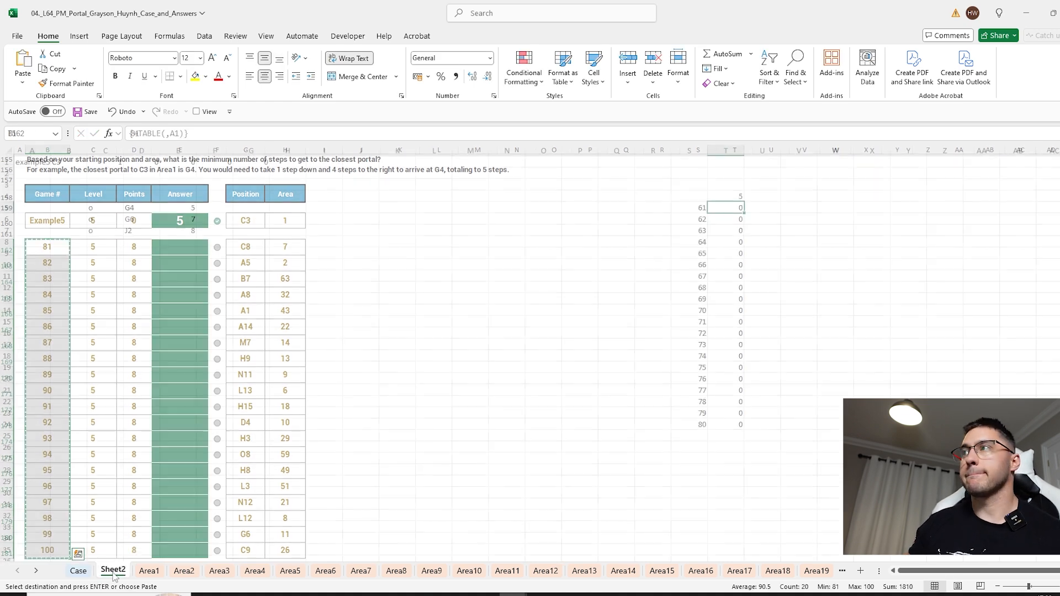
{"action": "left_click", "coordinate": [690, 207]}
{"action": "key", "text": "ctrl+v"}
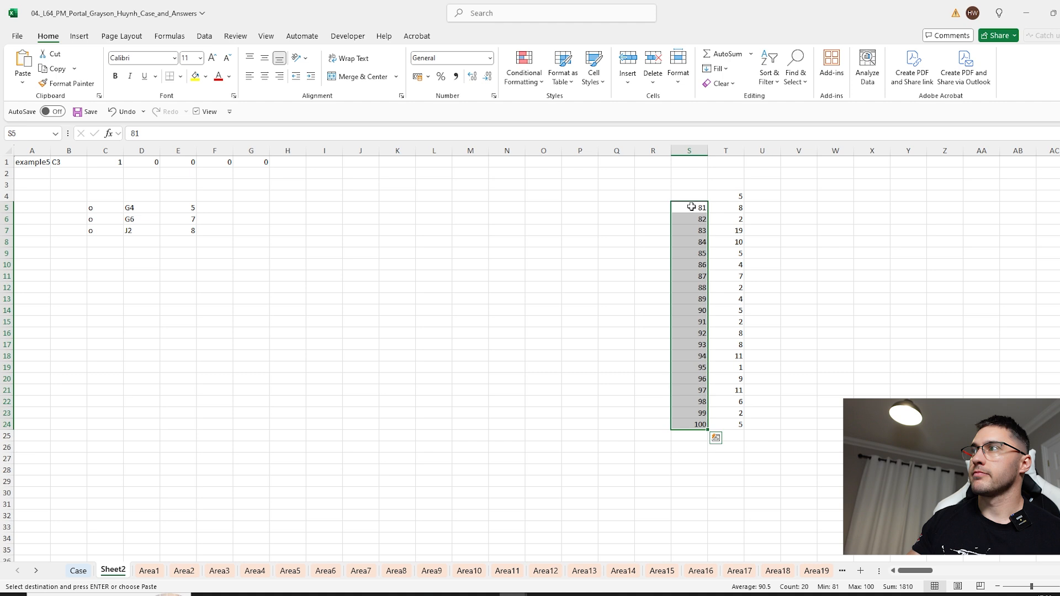
Copy the data table results from T5:T24 and paste them as values into the Level 5 answers from E162 on the Case sheet
{"action": "left_click", "coordinate": [726, 208]}
{"action": "key", "text": "ctrl+shift+Down"}
{"action": "key", "text": "ctrl+c"}
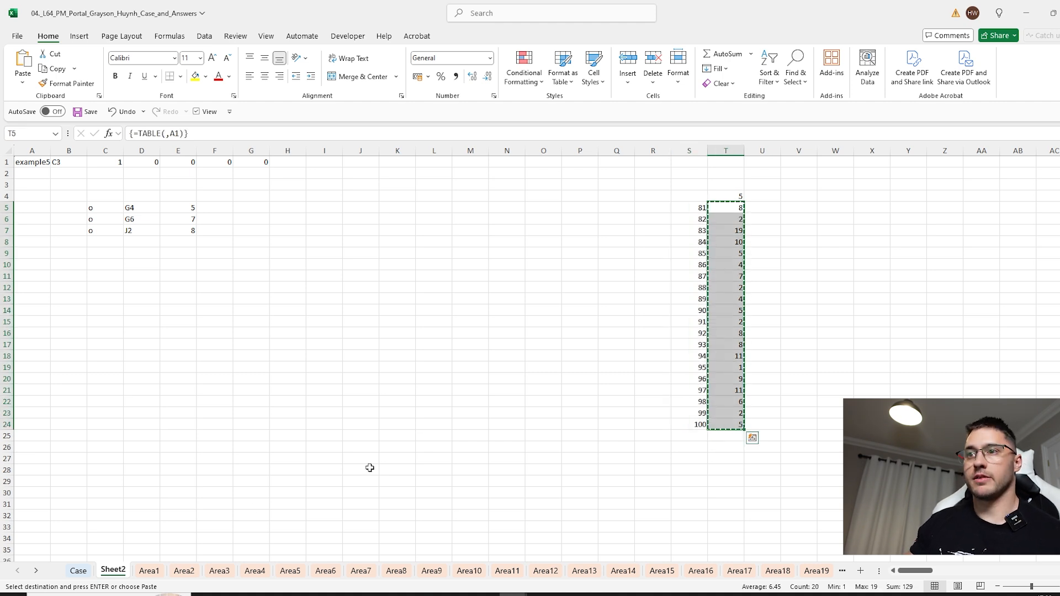
{"action": "left_click", "coordinate": [78, 571]}
{"action": "left_click", "coordinate": [179, 250]}
{"action": "key", "text": "ctrl+shift+v"}
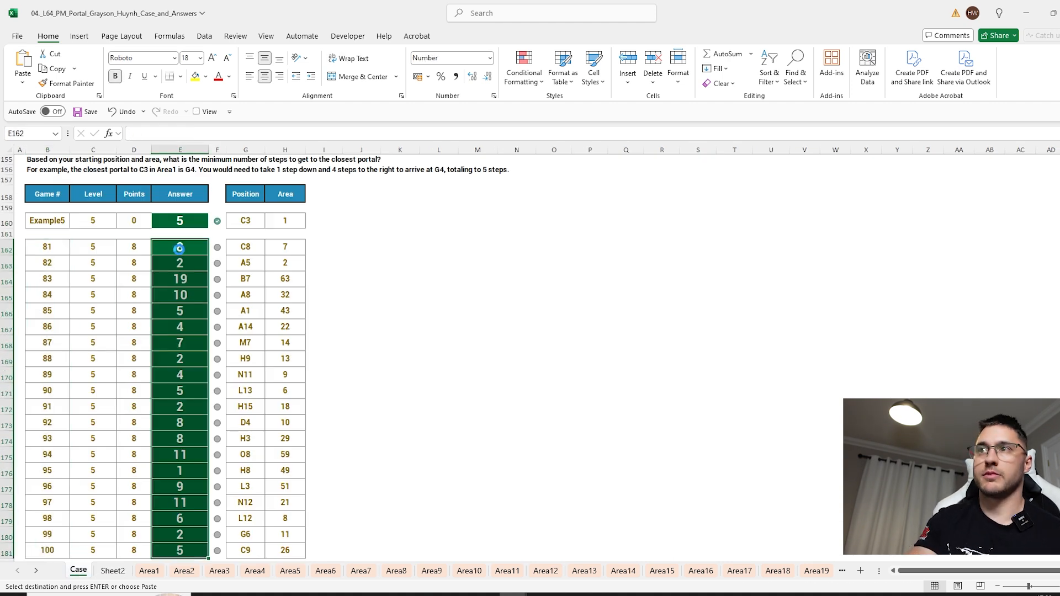
Read the Level 6 question on the Case sheet and change Sheet2's A1 to example6
{"action": "scroll", "coordinate": [352, 308], "scroll_direction": "down", "scroll_amount": 6}
{"action": "scroll", "coordinate": [280, 354], "scroll_direction": "down", "scroll_amount": 1}
{"action": "left_click", "coordinate": [179, 357]}
{"action": "scroll", "coordinate": [244, 357], "scroll_direction": "down", "scroll_amount": 1}
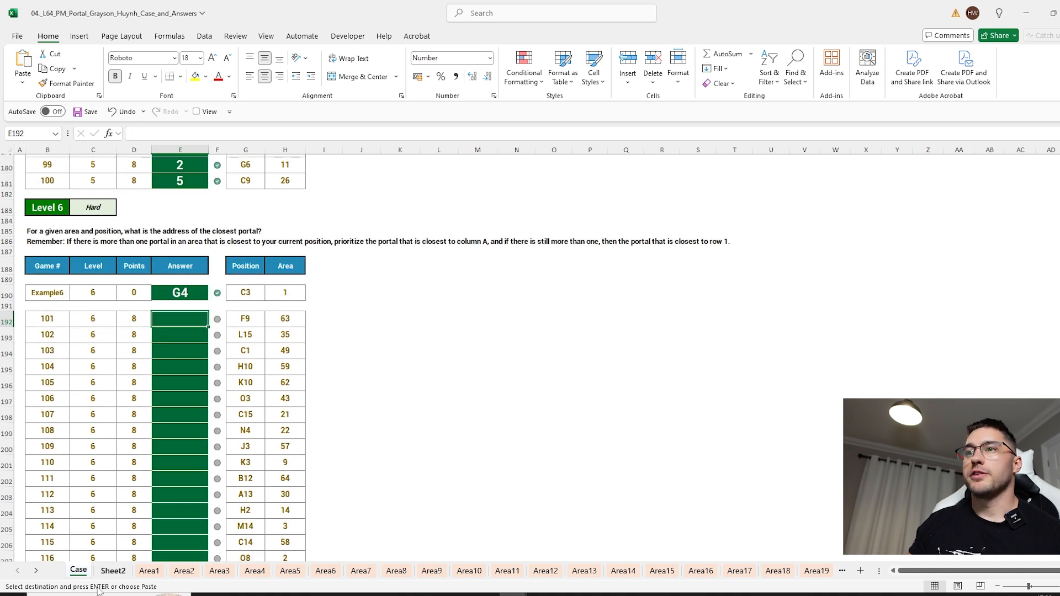
{"action": "left_click", "coordinate": [113, 571]}
{"action": "left_click", "coordinate": [27, 162]}
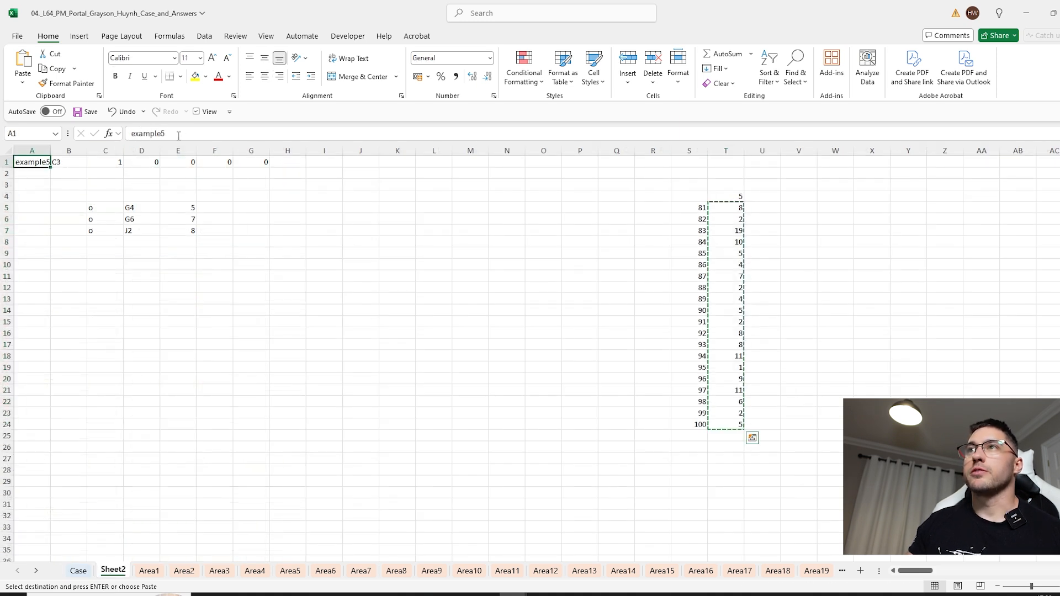
{"action": "left_click", "coordinate": [179, 135]}
{"action": "key", "text": "BackSpace"}
{"action": "type", "text": "6"}
{"action": "key", "text": "Return"}
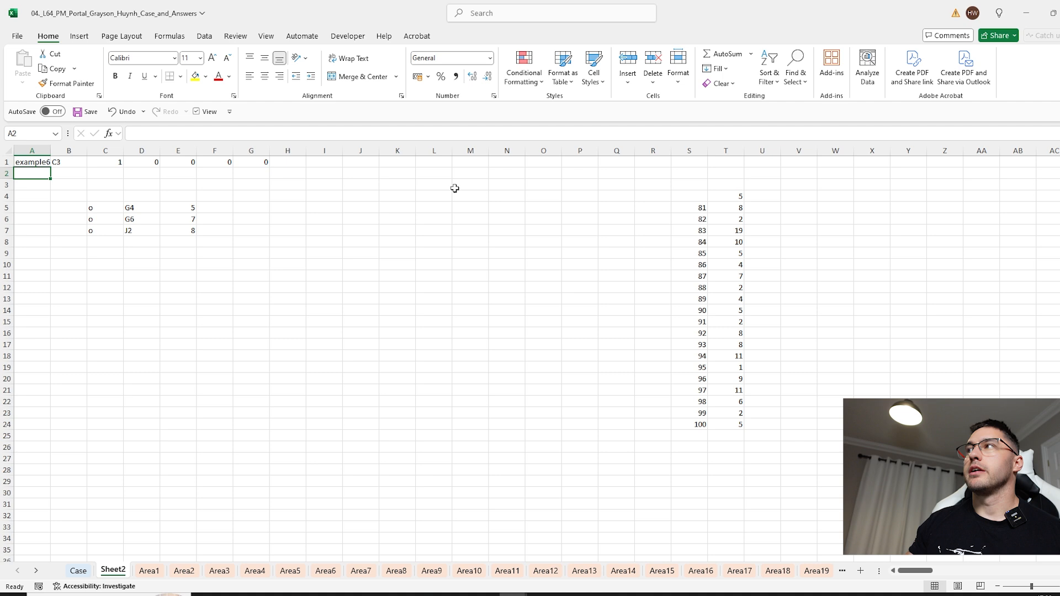
Link Sheet2's T4 to the closest portal's address in D5
{"action": "left_click", "coordinate": [726, 196]}
{"action": "type", "text": "="}
{"action": "left_click", "coordinate": [142, 207]}
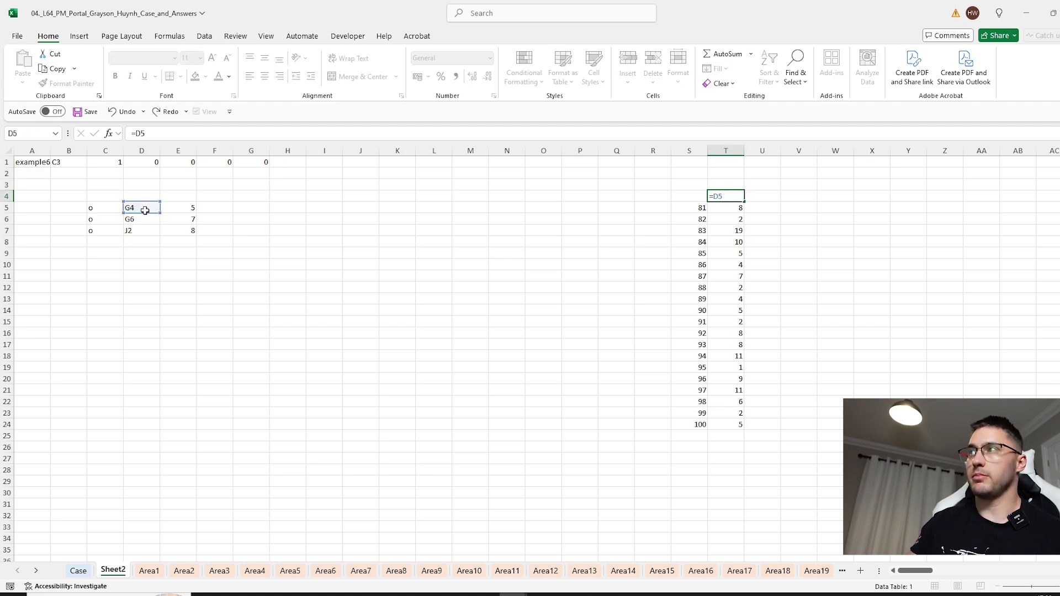
{"action": "key", "text": "Return"}
Copy Level 6 game numbers 101 to 120 from the Case sheet into the data table's input column from S5 on Sheet2
{"action": "left_click", "coordinate": [78, 571]}
{"action": "left_click", "coordinate": [63, 333]}
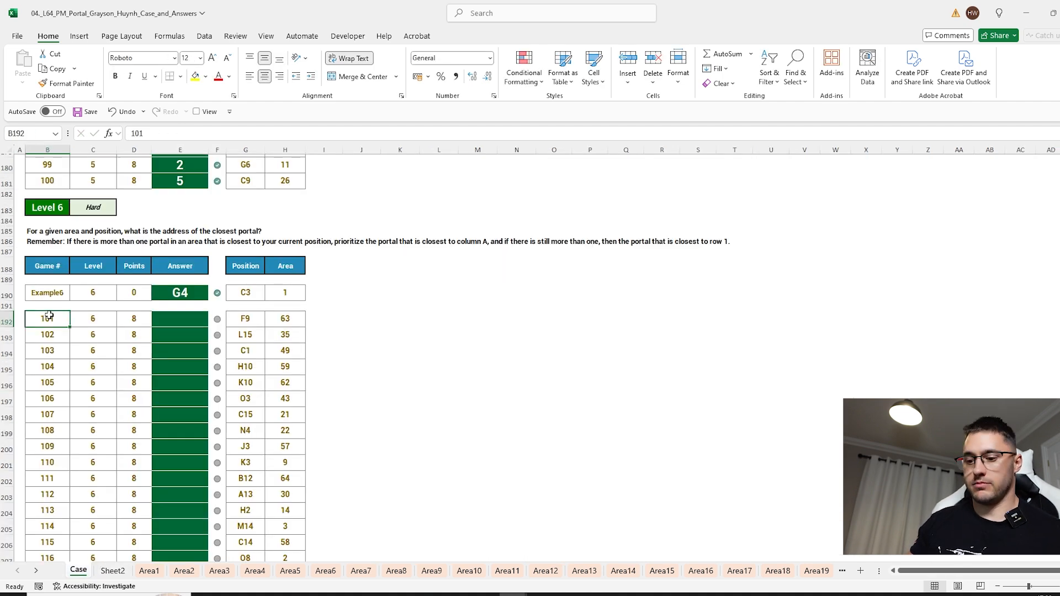
{"action": "key", "text": "ctrl+shift+Down"}
{"action": "key", "text": "ctrl+c"}
{"action": "left_click", "coordinate": [112, 571]}
{"action": "left_click", "coordinate": [692, 204]}
{"action": "key", "text": "ctrl+v"}
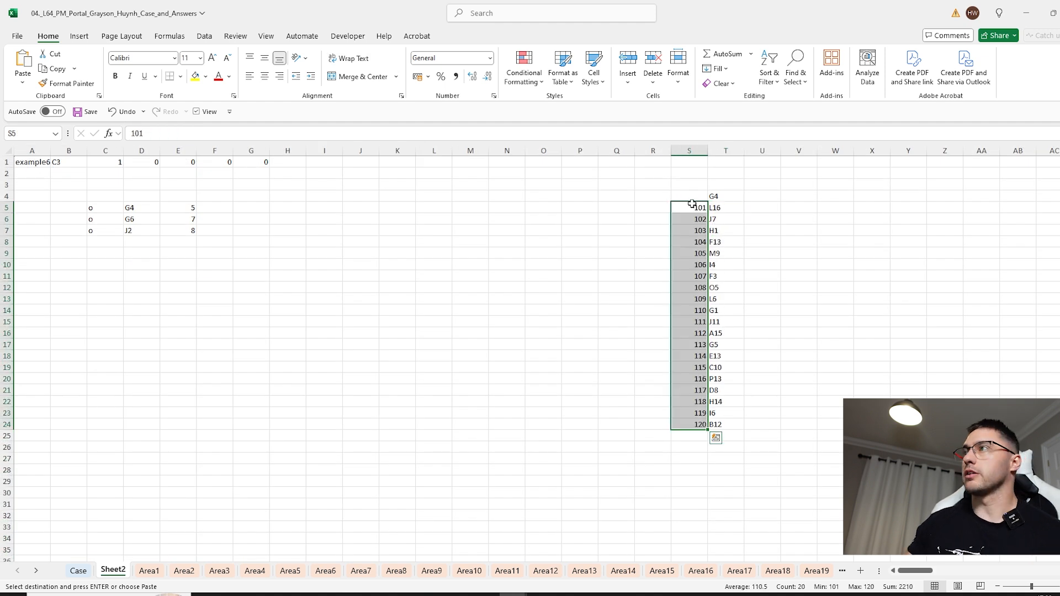
Copy the portal addresses from T5:T24 and paste them as values into the Level 6 answers from E192 on the Case sheet
{"action": "left_click", "coordinate": [721, 205]}
{"action": "key", "text": "ctrl+shift+Down"}
{"action": "key", "text": "ctrl+c"}
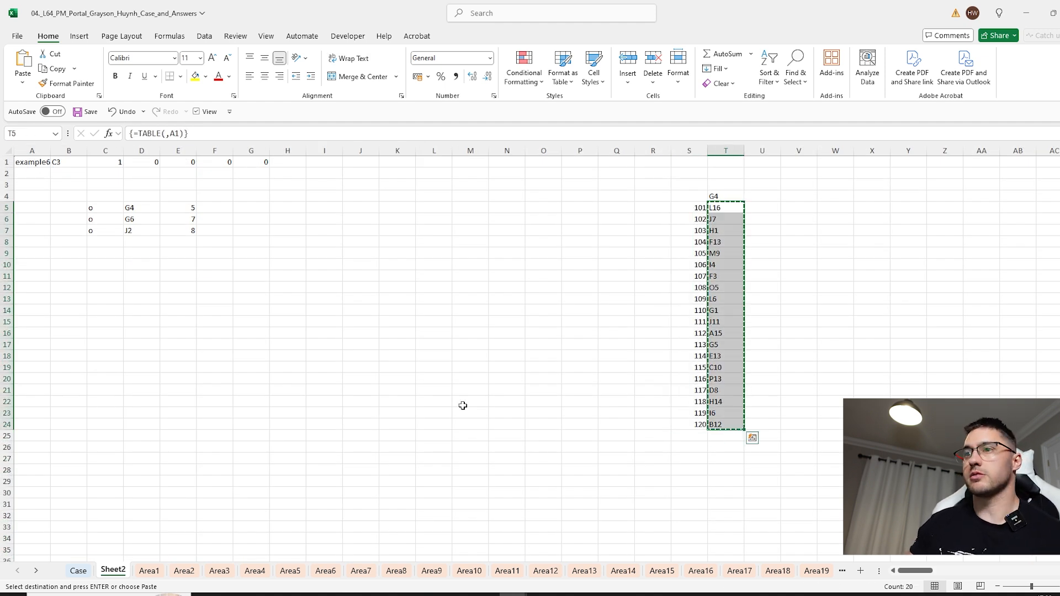
{"action": "left_click", "coordinate": [78, 571]}
{"action": "left_click", "coordinate": [183, 249]}
{"action": "key", "text": "ctrl+shift+Down"}
{"action": "key", "text": "ctrl+shift+v"}
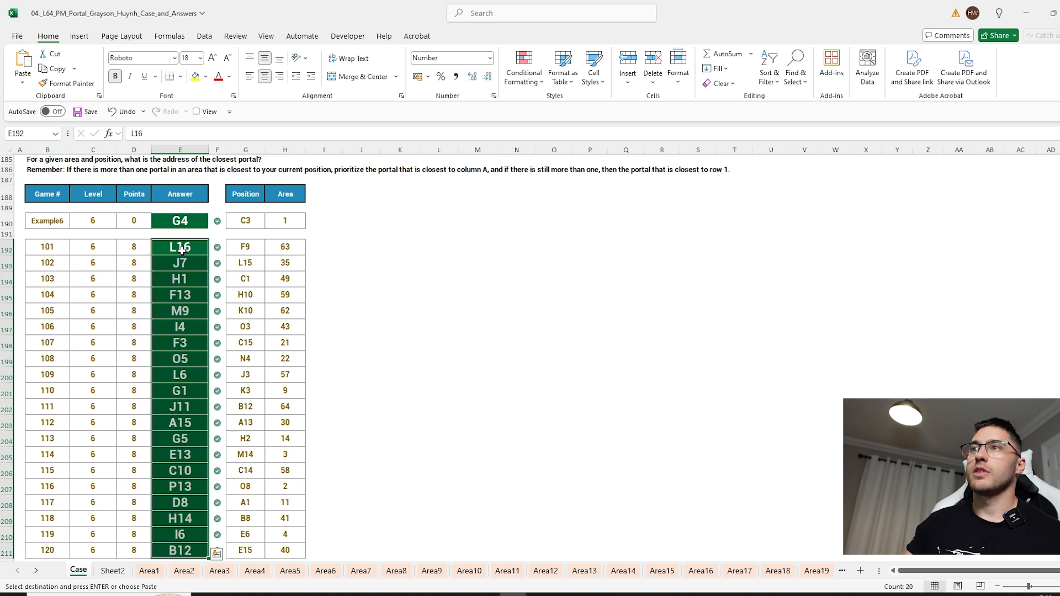
Read the Level 7 question on the Case sheet and change Sheet2's A1 to example7
{"action": "scroll", "coordinate": [374, 331], "scroll_direction": "down", "scroll_amount": 9}
{"action": "left_click", "coordinate": [169, 330]}
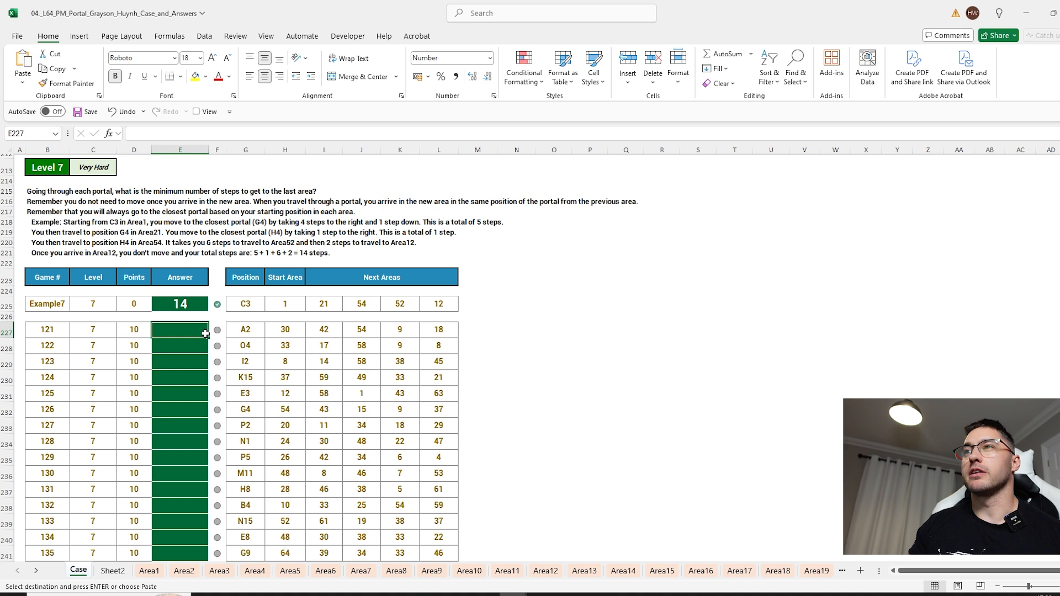
{"action": "left_click", "coordinate": [113, 571]}
{"action": "key", "text": "ctrl+z"}
{"action": "left_click", "coordinate": [198, 132]}
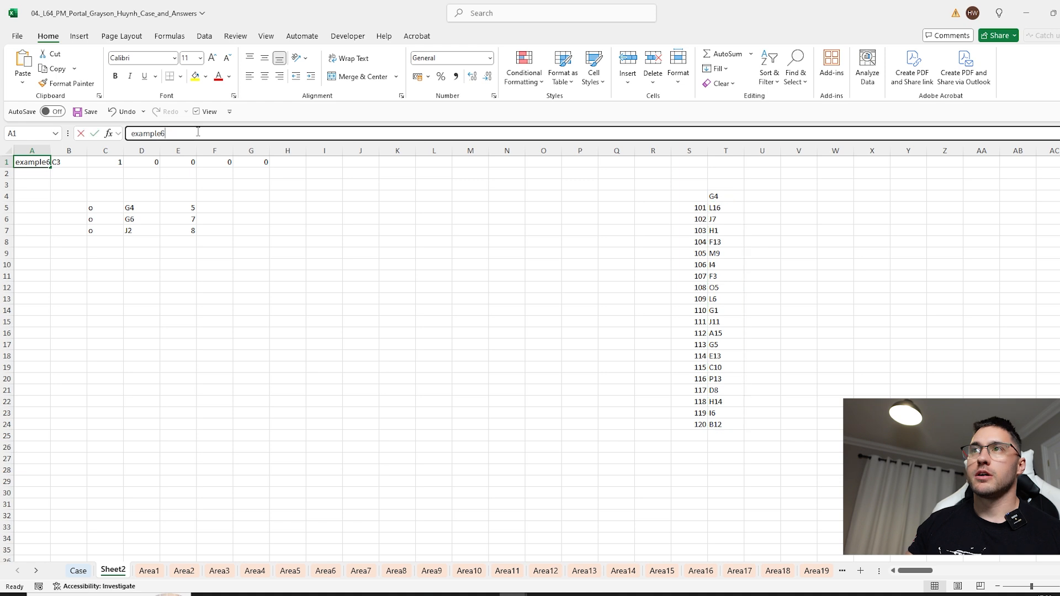
{"action": "type", "text": "7"}
{"action": "key", "text": "Return"}
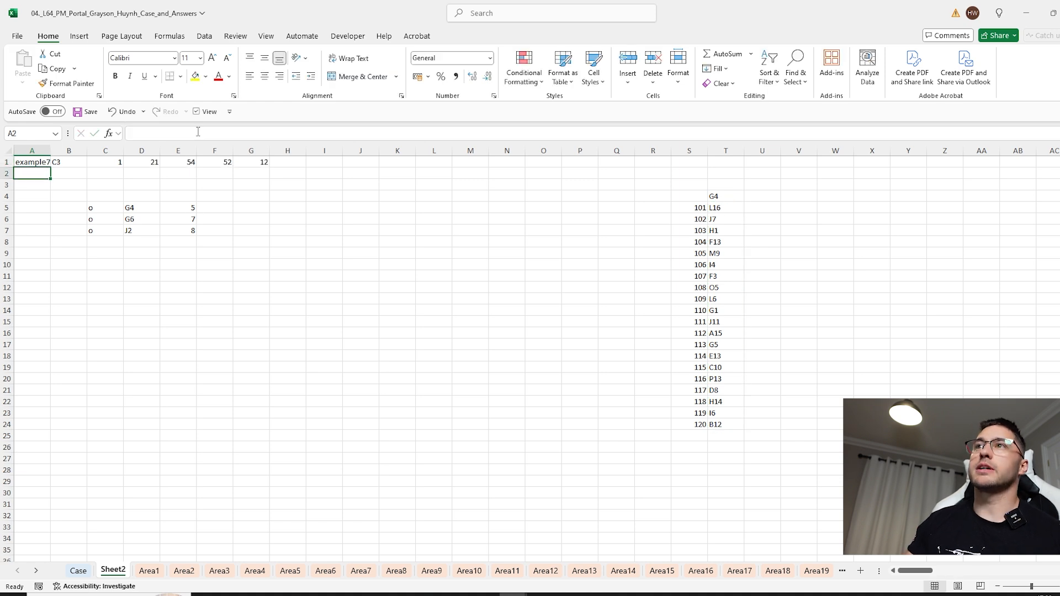
Check the ClosestOnMap formula in C5, and list the area numbers from C1:G1 vertically from A6 with TOCOL
{"action": "left_click", "coordinate": [91, 209]}
{"action": "key", "text": "F2"}
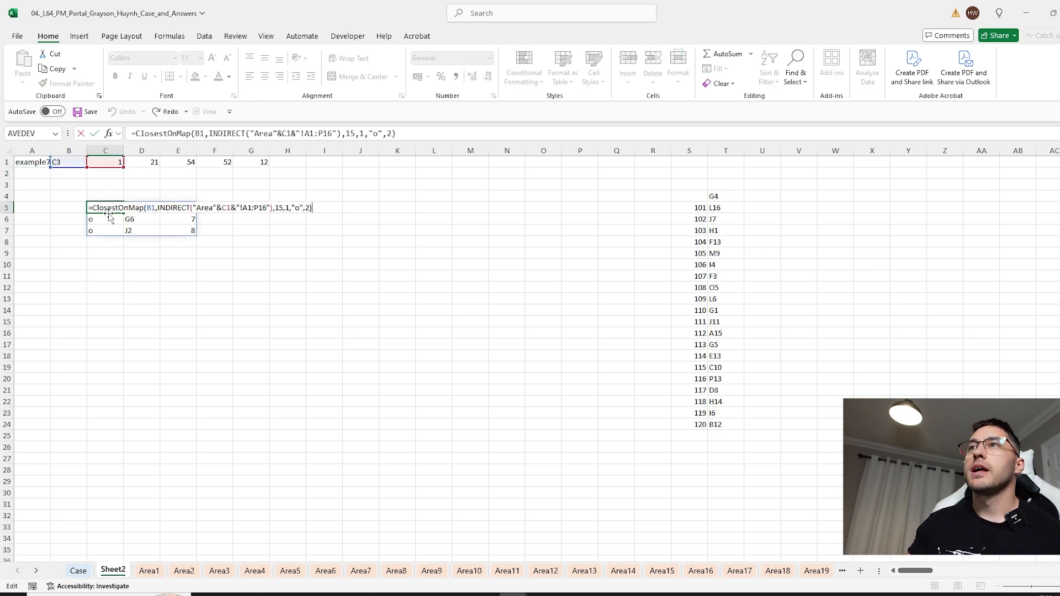
{"action": "key", "text": "Escape"}
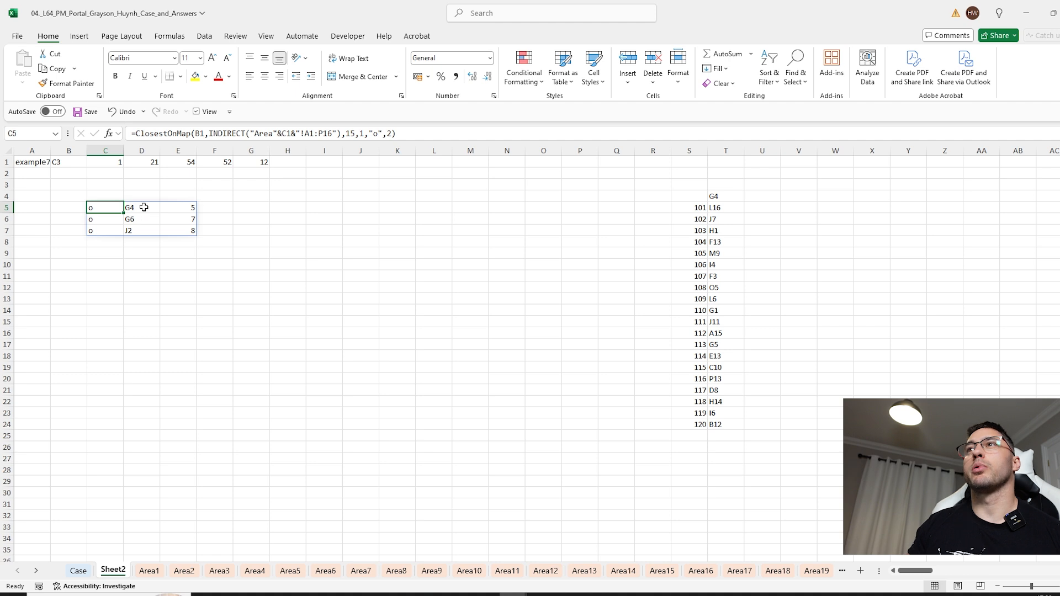
{"action": "left_click", "coordinate": [63, 238]}
{"action": "left_click", "coordinate": [43, 221]}
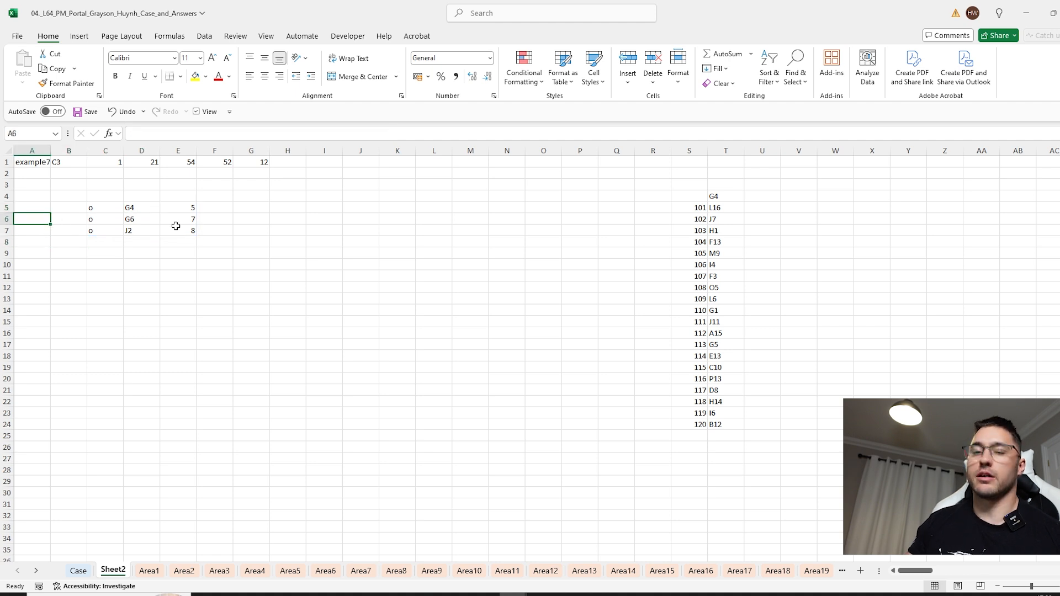
{"action": "type", "text": "=tocol"}
{"action": "key", "text": "Tab"}
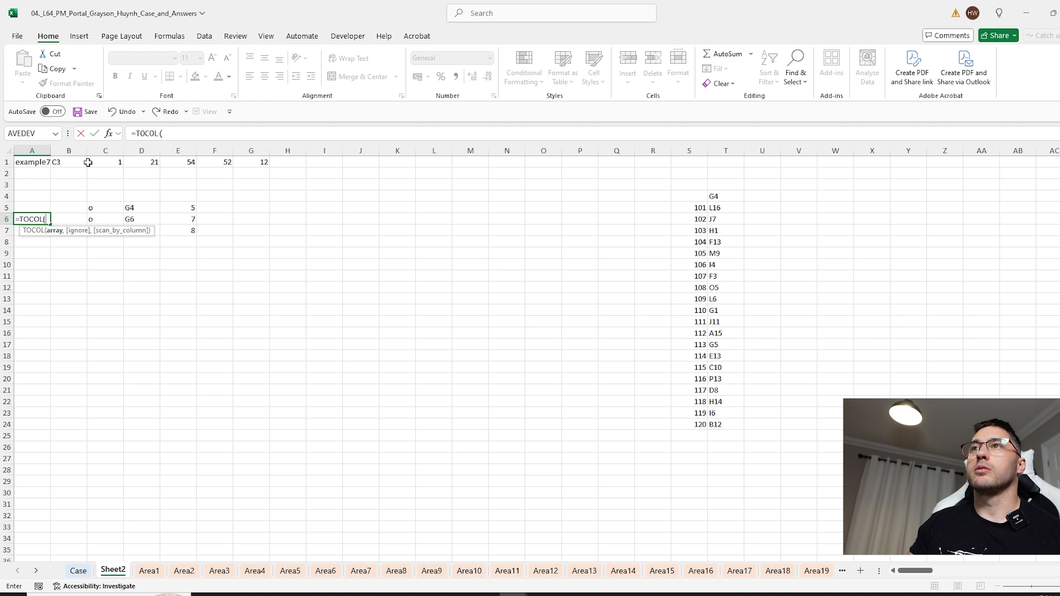
{"action": "left_click_drag", "start_coordinate": [102, 160], "coordinate": [242, 159]}
{"action": "key", "text": "Return"}
Move the ClosestOnMap formula to B6 and repoint its area reference to A6 and its starting position to B5
{"action": "left_click_drag", "start_coordinate": [110, 205], "coordinate": [190, 229]}
{"action": "left_click_drag", "start_coordinate": [111, 206], "coordinate": [74, 217]}
{"action": "double_click", "coordinate": [72, 219]}
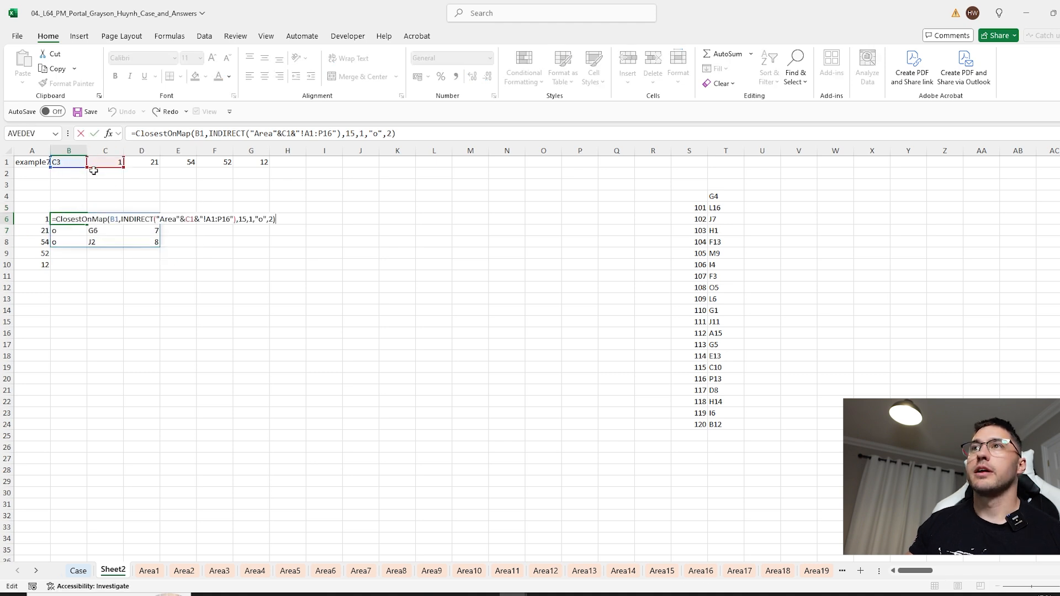
{"action": "left_click_drag", "start_coordinate": [105, 169], "coordinate": [33, 226]}
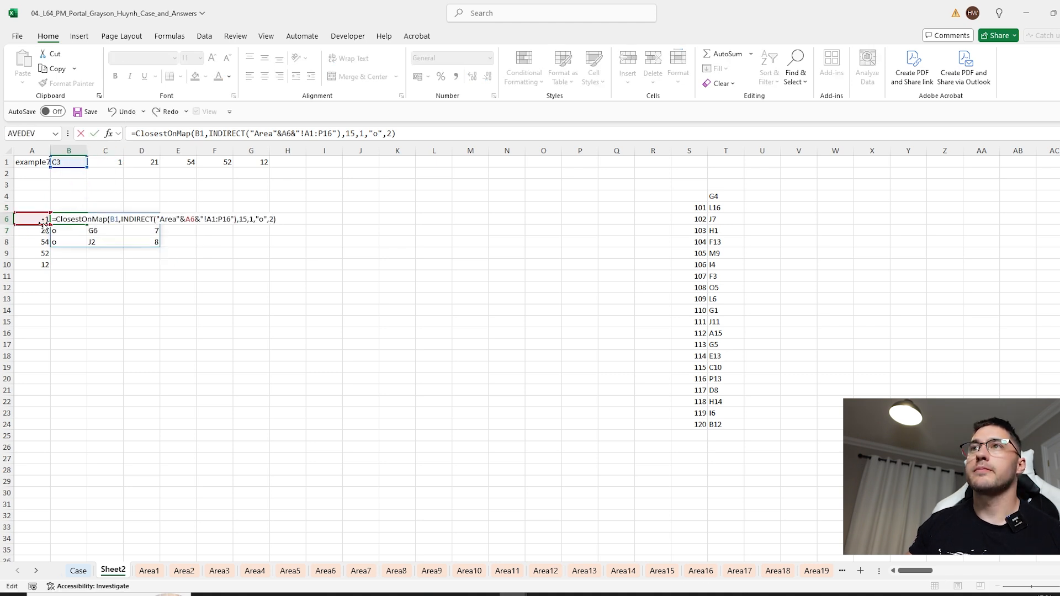
{"action": "left_click_drag", "start_coordinate": [74, 167], "coordinate": [71, 214]}
{"action": "key", "text": "Return"}
Link B5 to the starting position in B1
{"action": "left_click", "coordinate": [74, 207]}
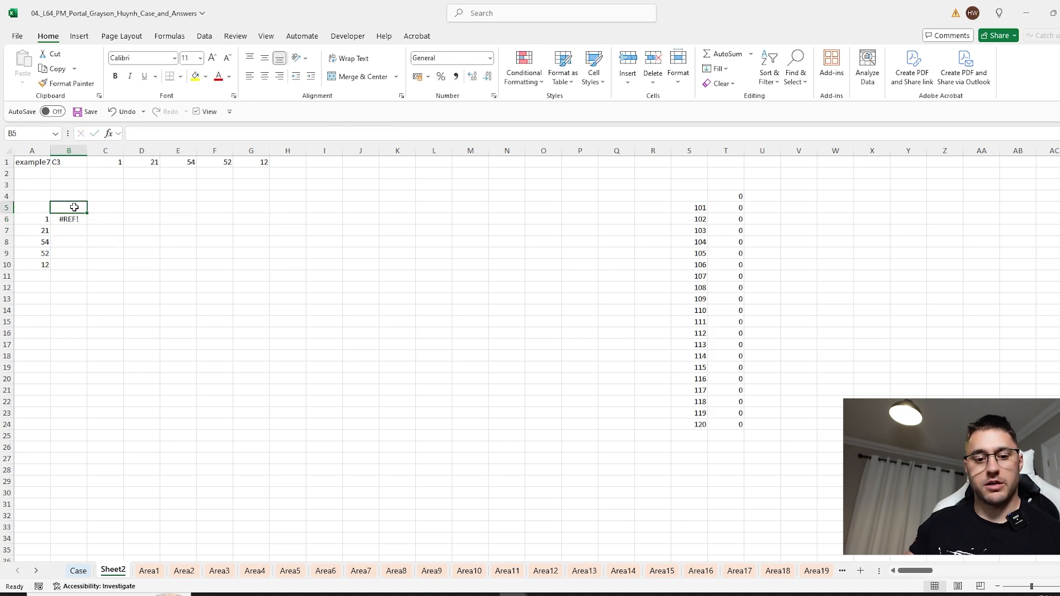
{"action": "type", "text": "="}
{"action": "left_click", "coordinate": [69, 162]}
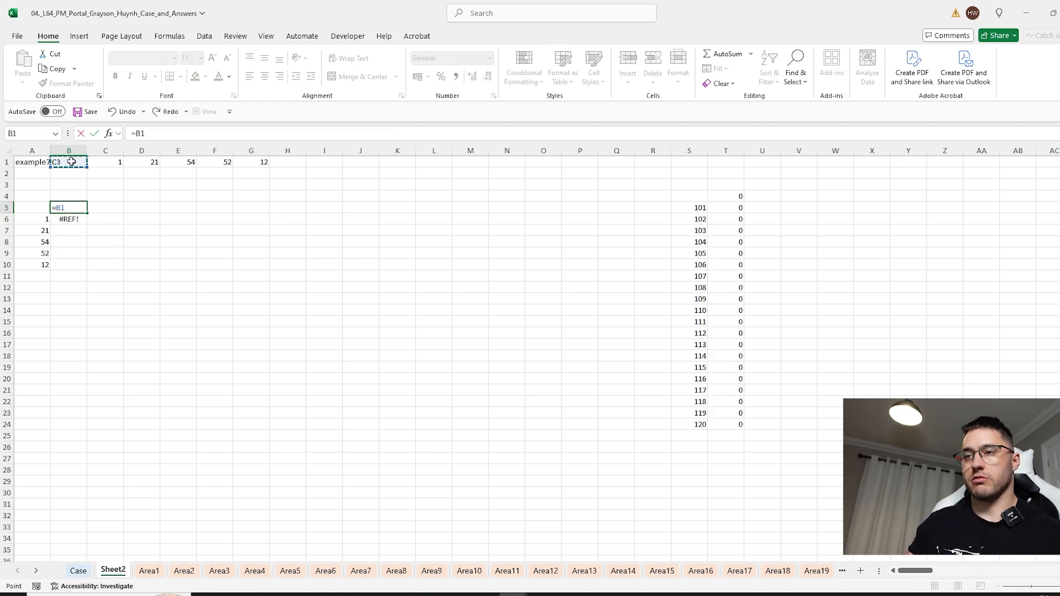
{"action": "key", "text": "Return"}
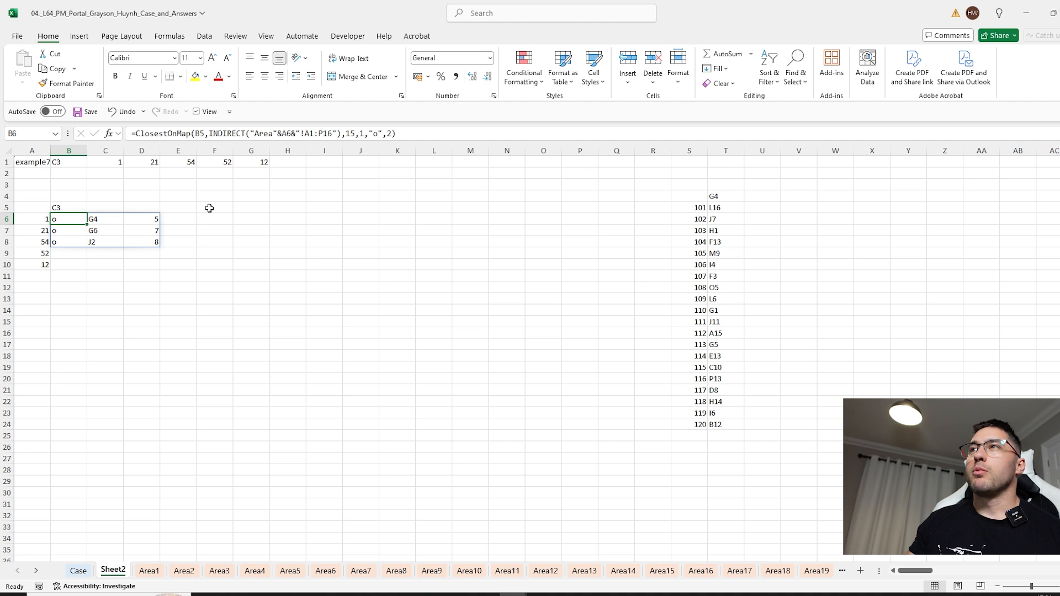
Wrap B6's ClosestOnMap formula in TAKE with 1 row and -2 columns, and fill it down to B10
{"action": "left_click", "coordinate": [104, 218]}
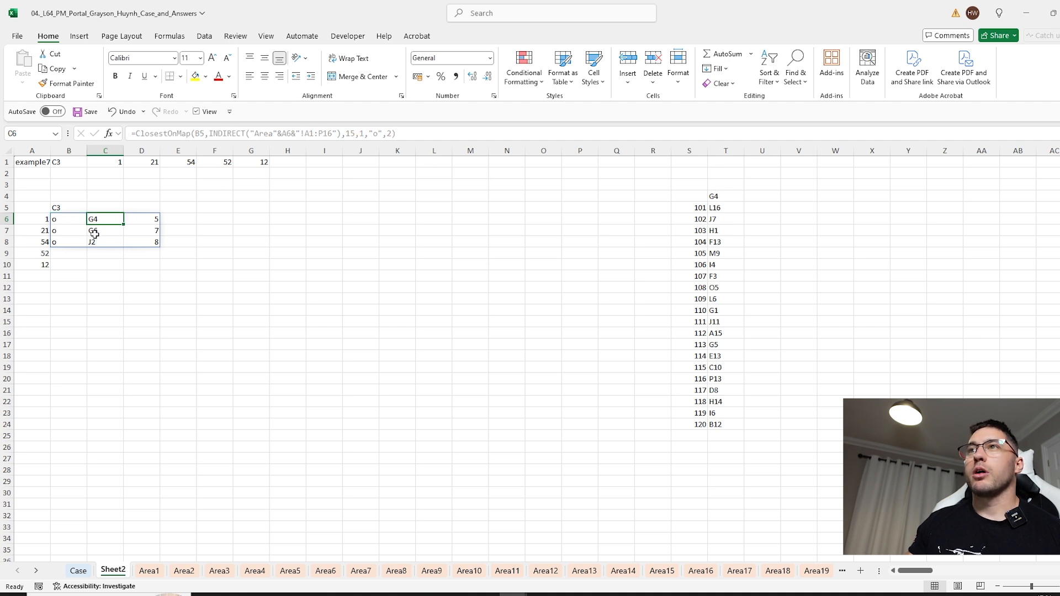
{"action": "left_click", "coordinate": [73, 219]}
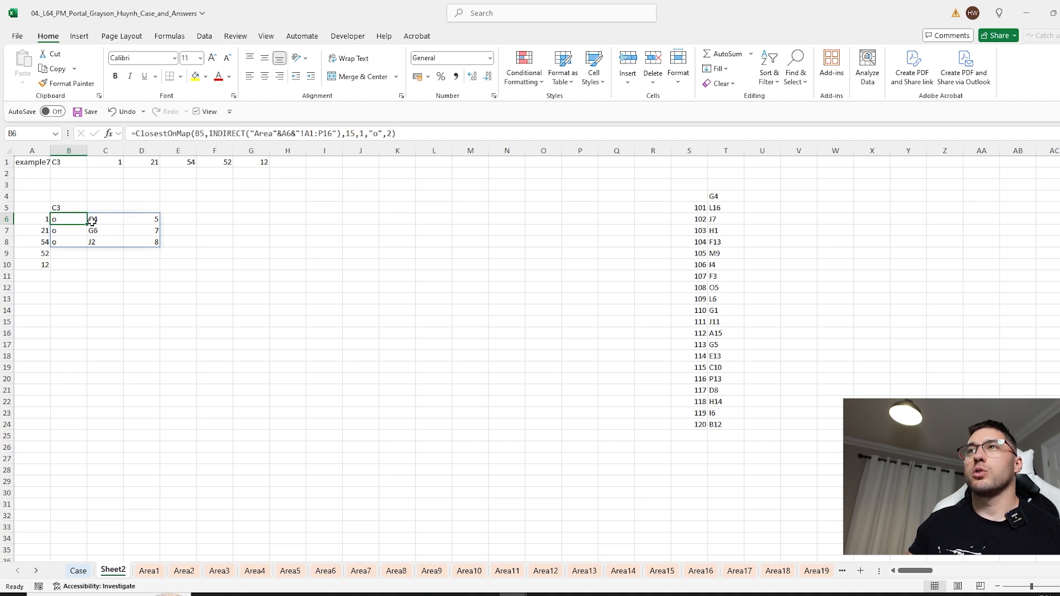
{"action": "left_click", "coordinate": [137, 135]}
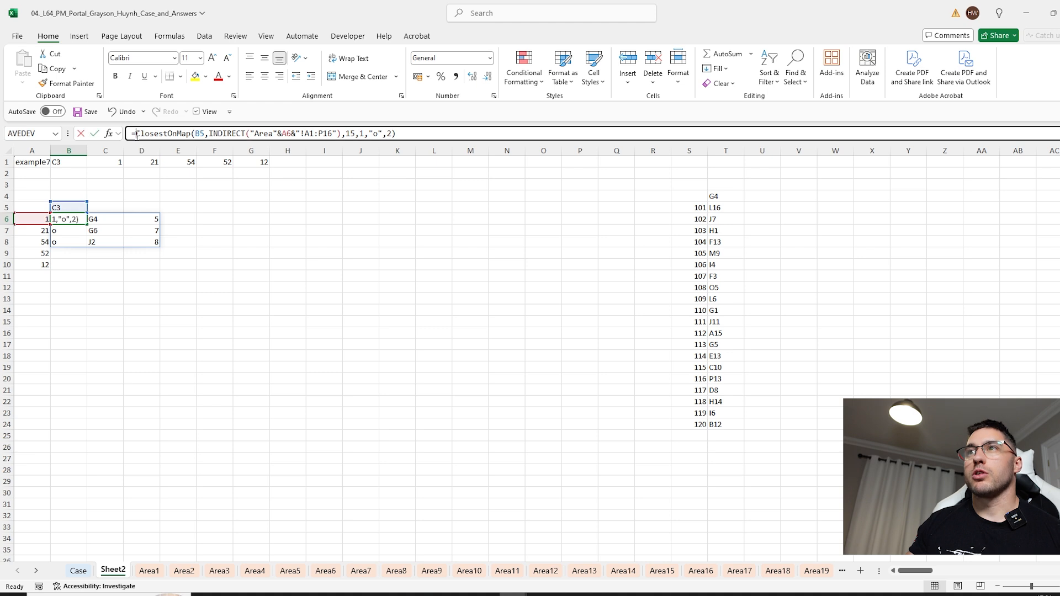
{"action": "type", "text": "take"}
{"action": "key", "text": "Tab"}
{"action": "left_click", "coordinate": [434, 133]}
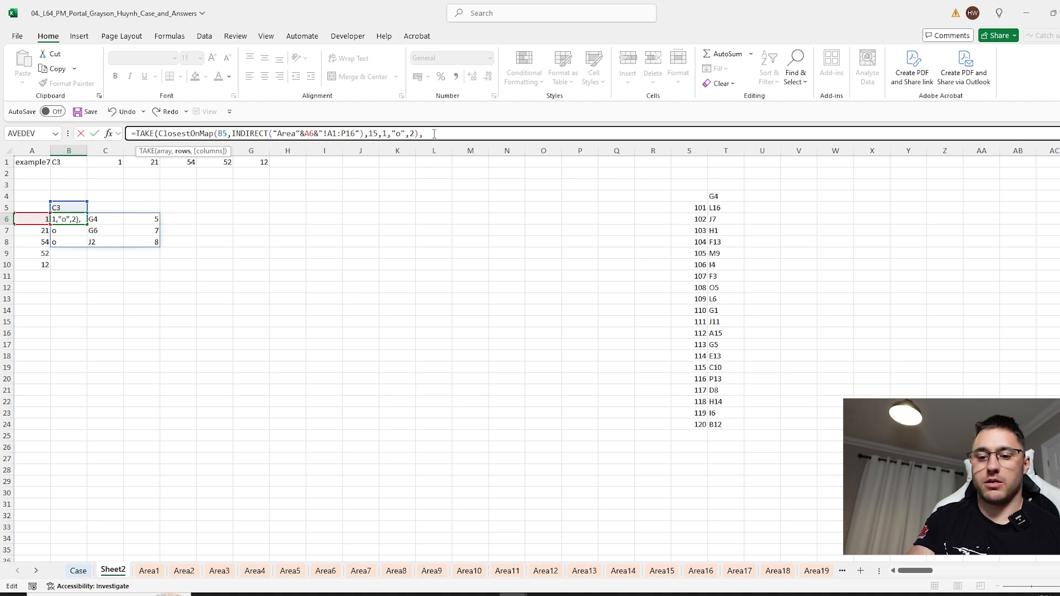
{"action": "type", "text": "1,"}
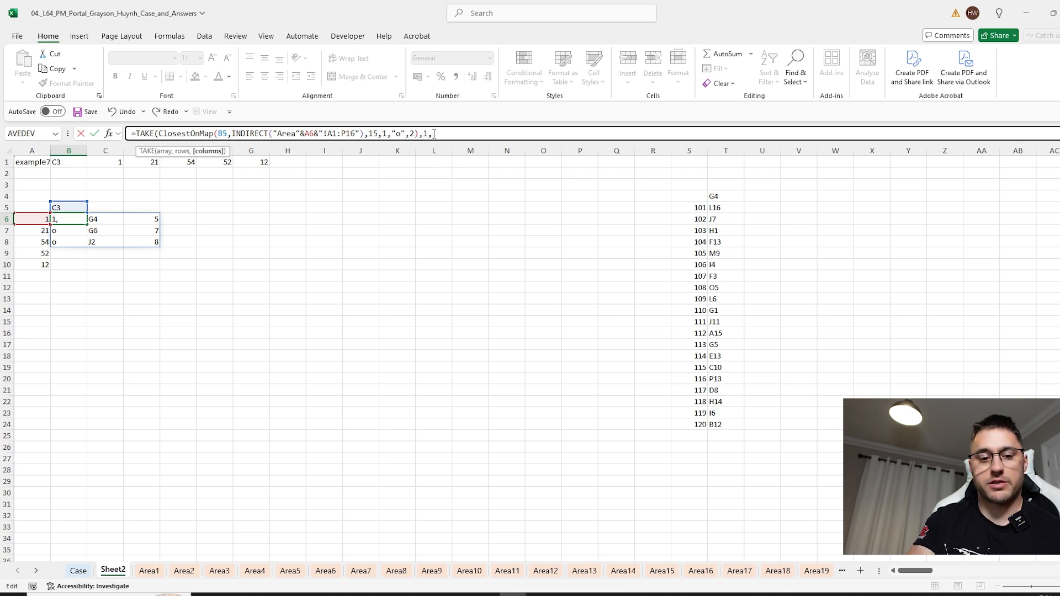
{"action": "key", "text": "Return"}
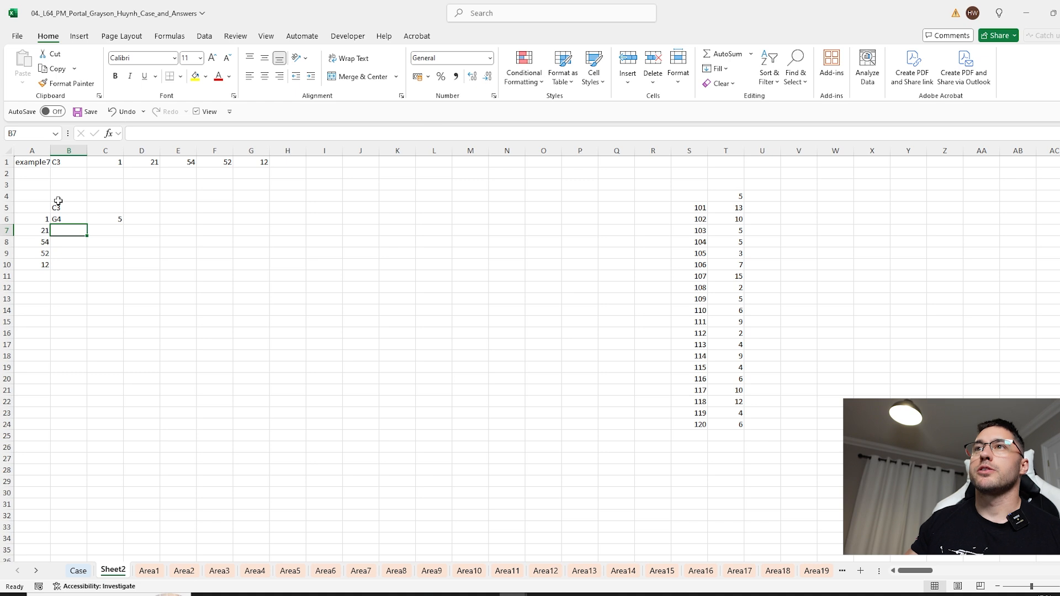
{"action": "left_click", "coordinate": [69, 219]}
{"action": "left_click_drag", "start_coordinate": [87, 224], "coordinate": [84, 268]}
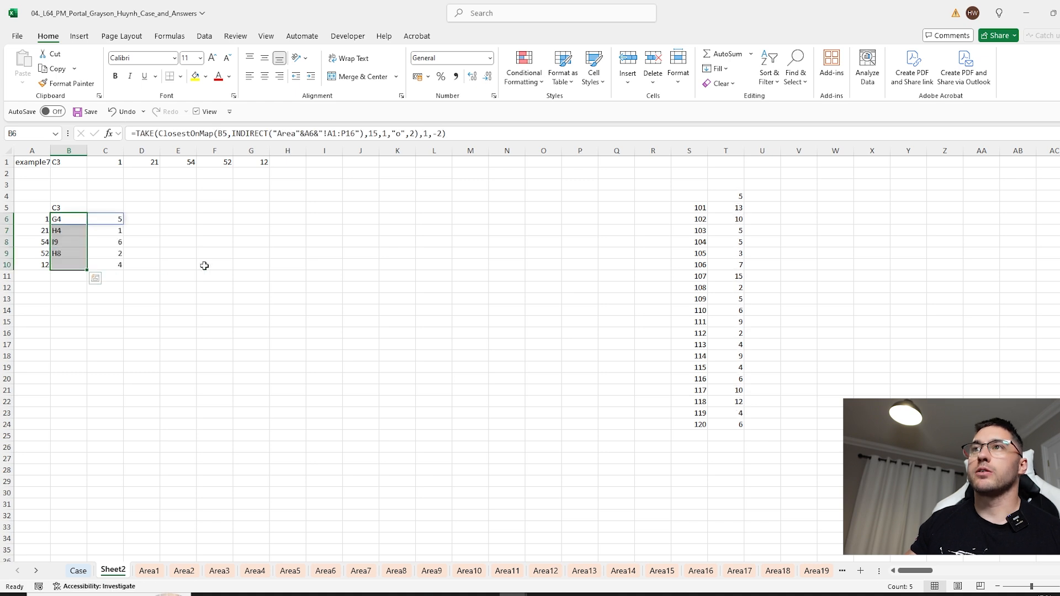
Examine how the formulas in B6:C10 chain each portal address as the starting position for the next area
{"action": "left_click", "coordinate": [80, 217]}
{"action": "key", "text": "F2"}
{"action": "key", "text": "Escape"}
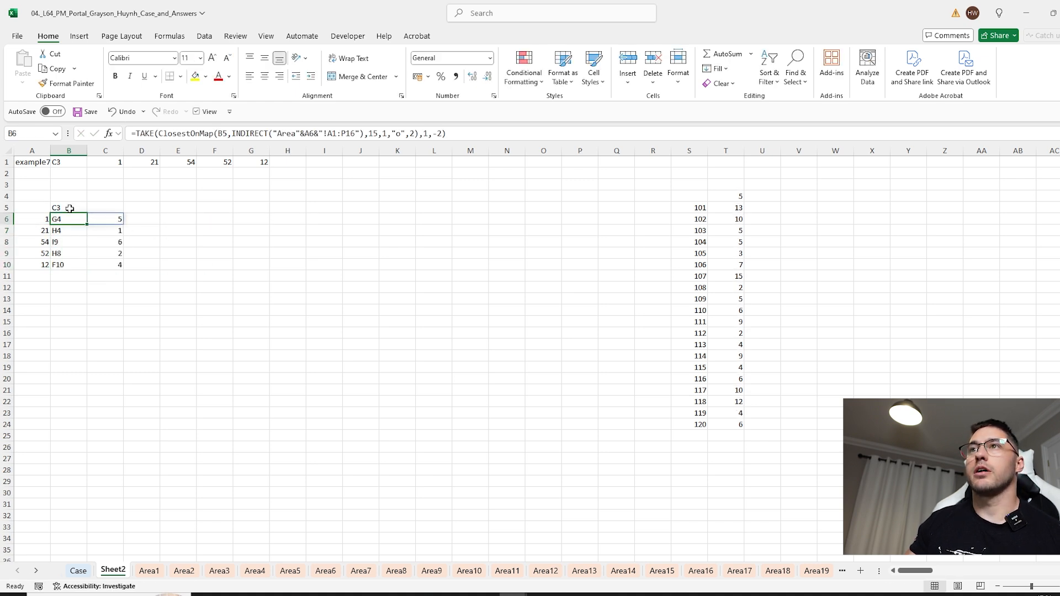
{"action": "left_click", "coordinate": [70, 208]}
{"action": "left_click", "coordinate": [71, 220]}
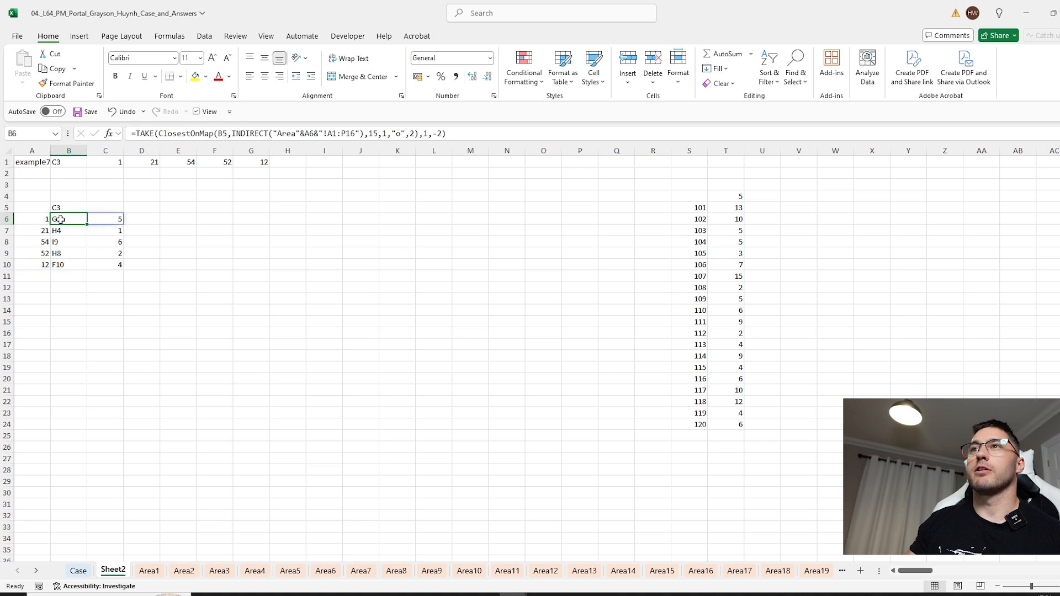
{"action": "left_click", "coordinate": [117, 221]}
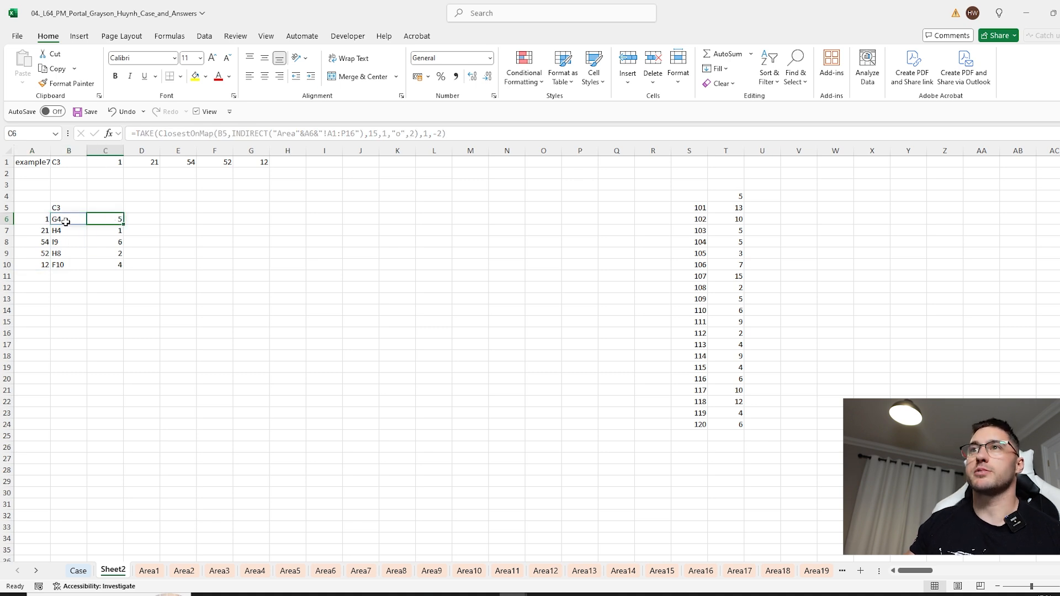
{"action": "left_click", "coordinate": [65, 222]}
{"action": "left_click", "coordinate": [71, 231]}
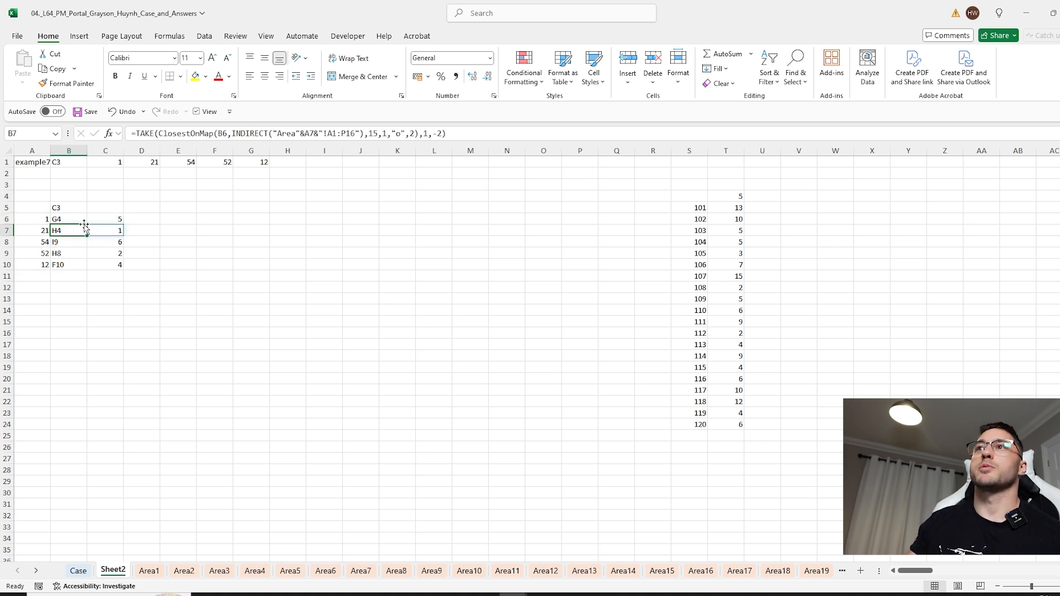
{"action": "left_click", "coordinate": [111, 264]}
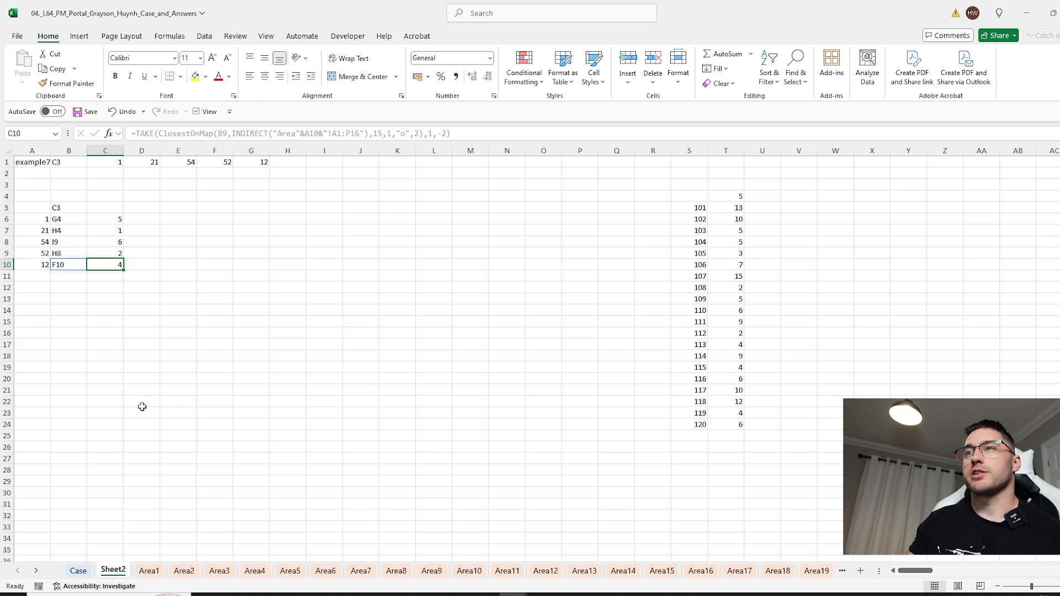
Clear the last area's portal address and step count in row 10
{"action": "left_click_drag", "start_coordinate": [71, 265], "coordinate": [123, 274]}
{"action": "left_click", "coordinate": [109, 265]}
{"action": "key", "text": "Delete"}
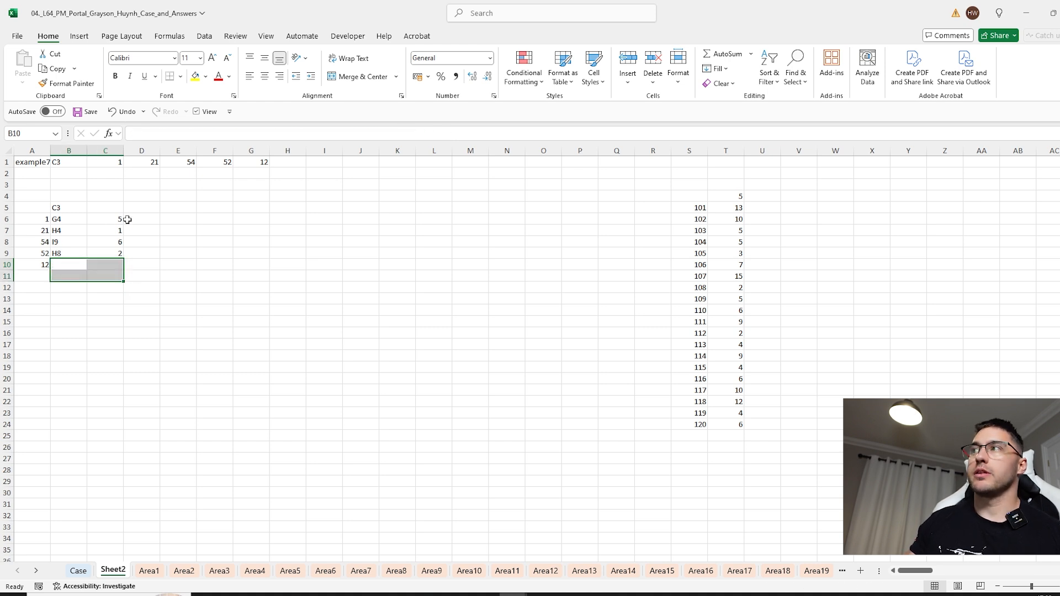
Replace the formula in T4 with a SUM of the step counts in C6:C9
{"action": "left_click", "coordinate": [720, 196]}
{"action": "key", "text": "alt+equal"}
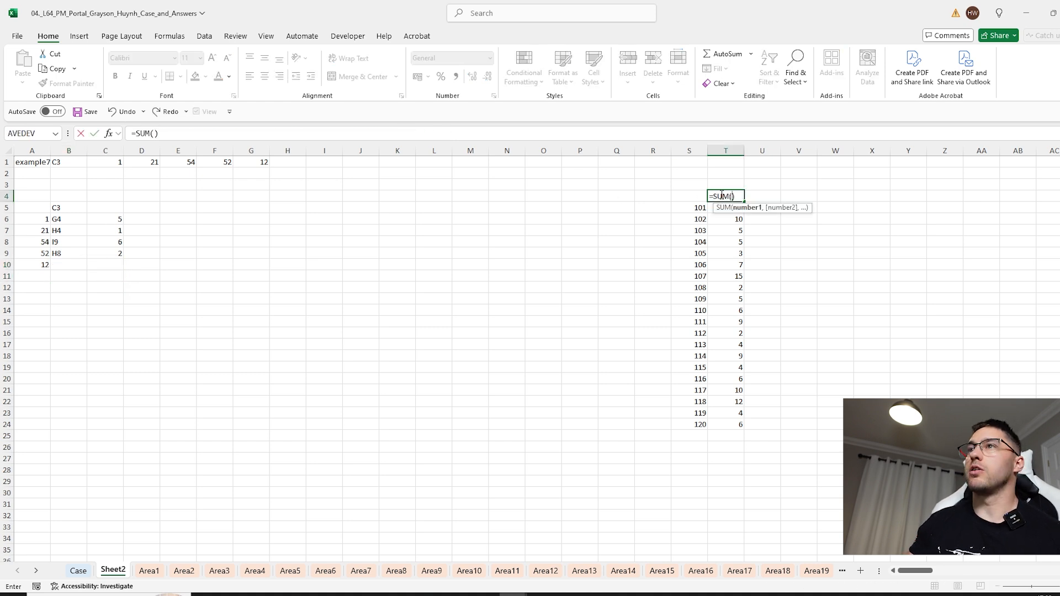
{"action": "left_click_drag", "start_coordinate": [121, 223], "coordinate": [111, 251]}
{"action": "key", "text": "Return"}
Copy Level 7 game numbers 121 to 140 from the Case sheet into the data table's input column from S5 on Sheet2
{"action": "left_click", "coordinate": [76, 572]}
{"action": "left_click", "coordinate": [47, 330]}
{"action": "key", "text": "ctrl+shift+Down"}
{"action": "key", "text": "ctrl+c"}
{"action": "left_click", "coordinate": [113, 571]}
{"action": "left_click", "coordinate": [694, 210]}
{"action": "key", "text": "ctrl+v"}
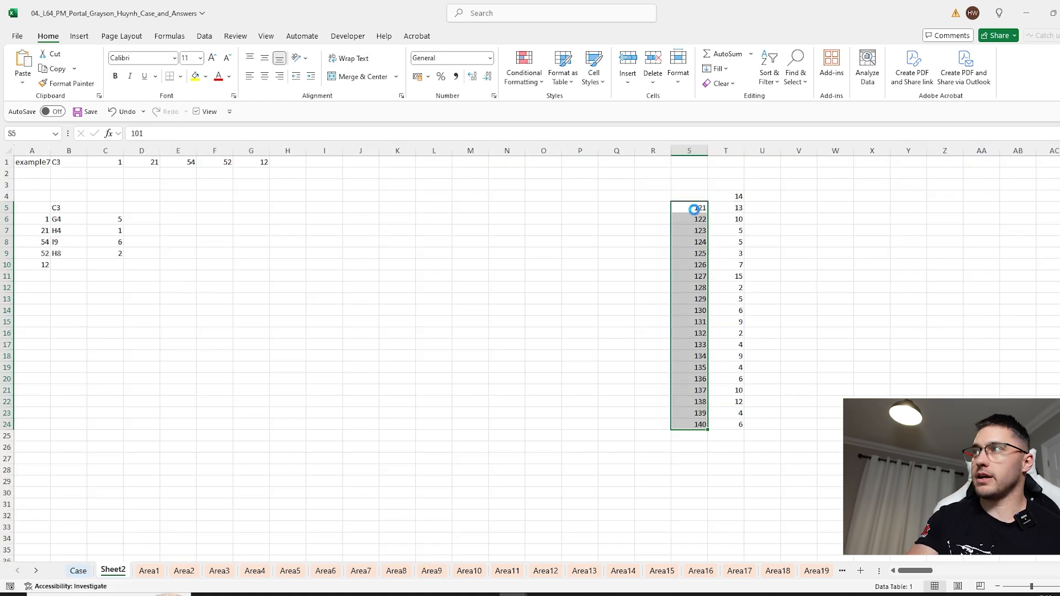
Copy the step totals from T5:T24, paste them as values into the Level 7 answers from E227 on the Case sheet, and review them
{"action": "left_click", "coordinate": [730, 208]}
{"action": "key", "text": "ctrl+shift+Down"}
{"action": "key", "text": "ctrl+c"}
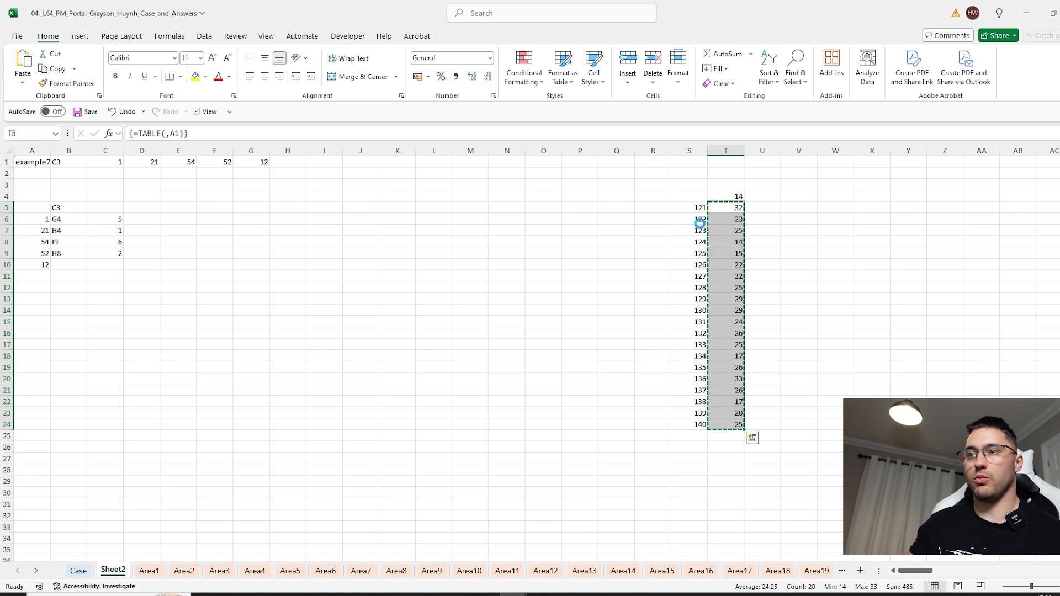
{"action": "left_click", "coordinate": [71, 570]}
{"action": "left_click", "coordinate": [180, 247]}
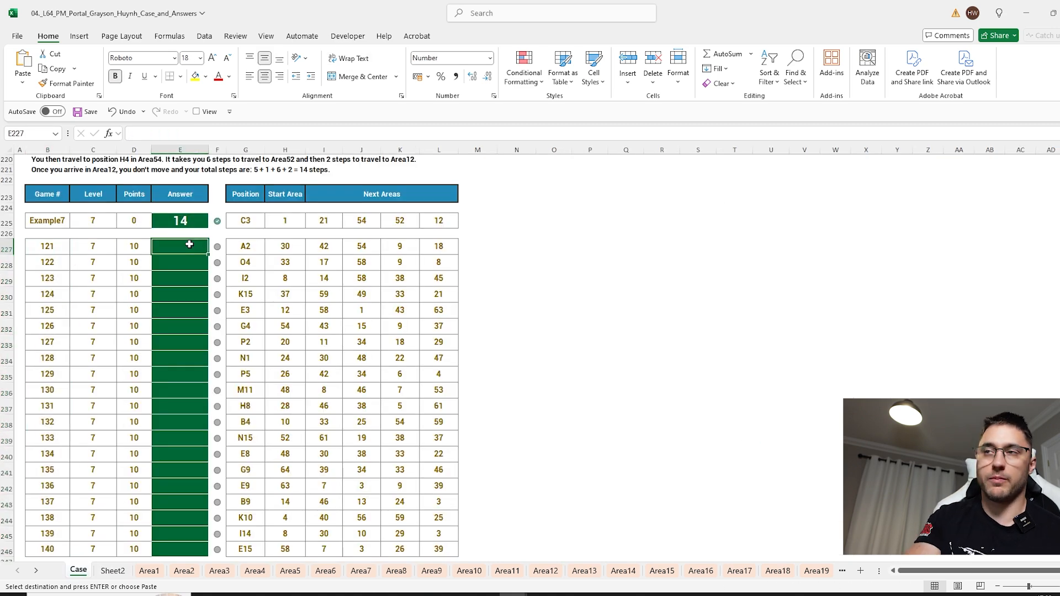
{"action": "key", "text": "ctrl+v"}
{"action": "scroll", "coordinate": [386, 359], "scroll_direction": "up", "scroll_amount": 20}
{"action": "scroll", "coordinate": [386, 359], "scroll_direction": "down", "scroll_amount": 20}
{"action": "scroll", "coordinate": [540, 421], "scroll_direction": "down", "scroll_amount": 20}
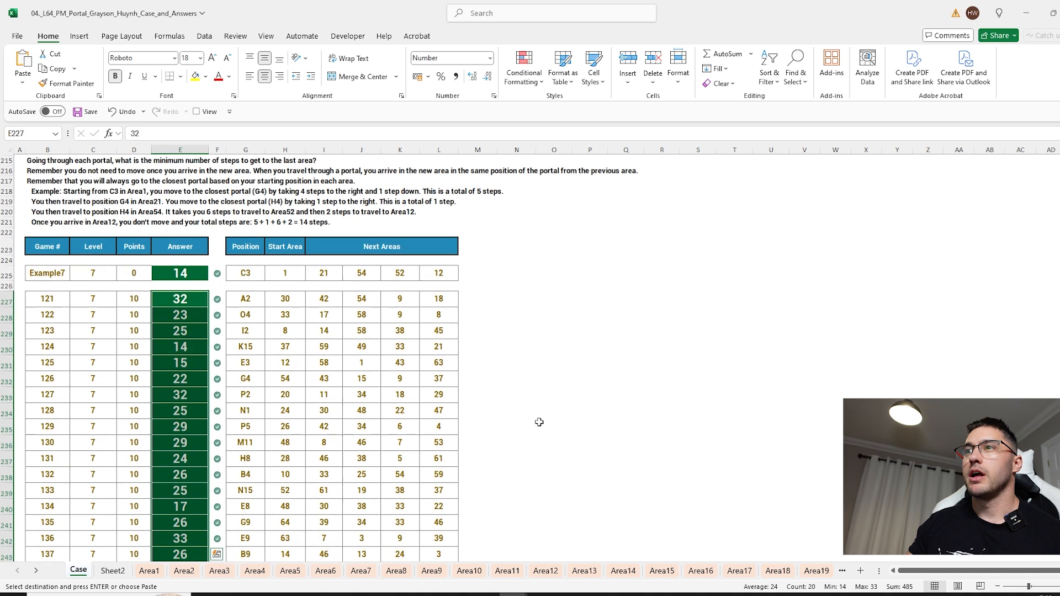
Review the Level 7 answers down to game 140 on the Case sheet and return to cell B5 on Sheet2
{"action": "left_click_drag", "start_coordinate": [194, 183], "coordinate": [182, 478]}
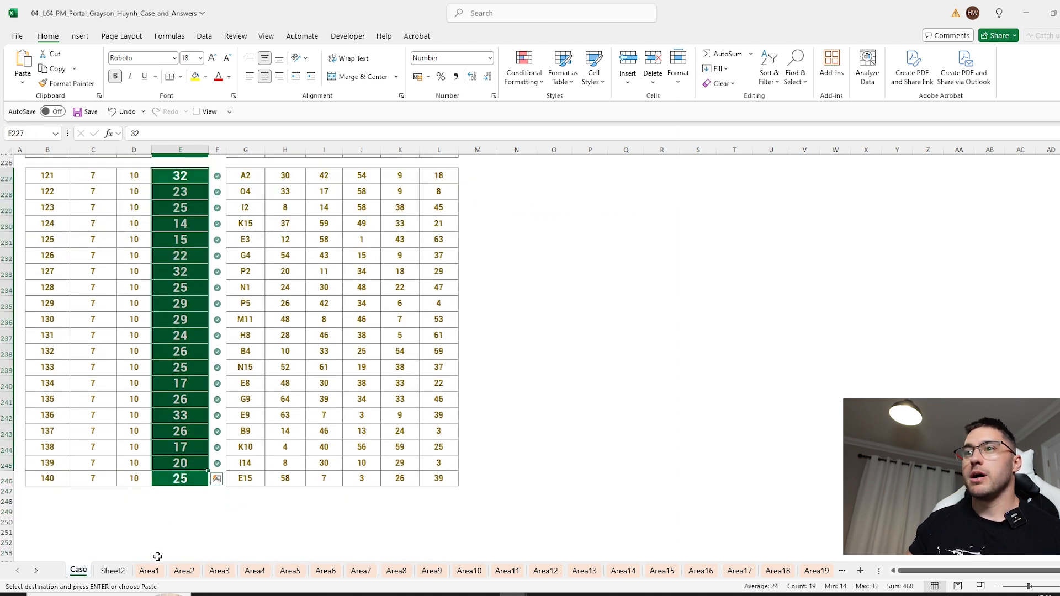
{"action": "left_click", "coordinate": [113, 571]}
{"action": "left_click", "coordinate": [52, 207]}
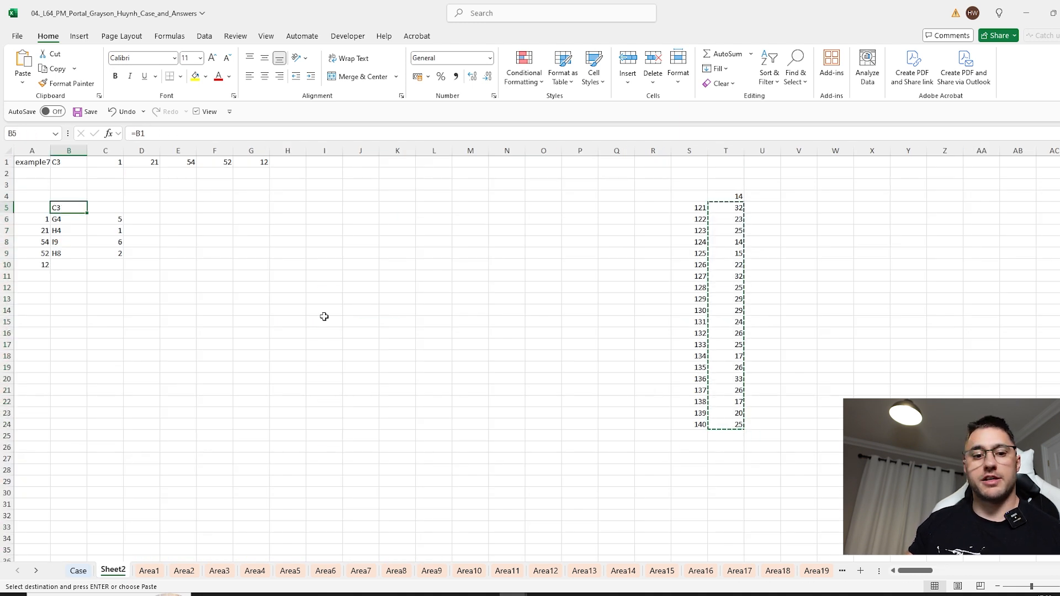
Try replacing the start position formula in B5 with the fixed position C3, and undo the change
{"action": "key", "text": "F2"}
{"action": "key", "text": "Escape"}
{"action": "type", "text": "C3"}
{"action": "key", "text": "ctrl+Return"}
{"action": "key", "text": "Return"}
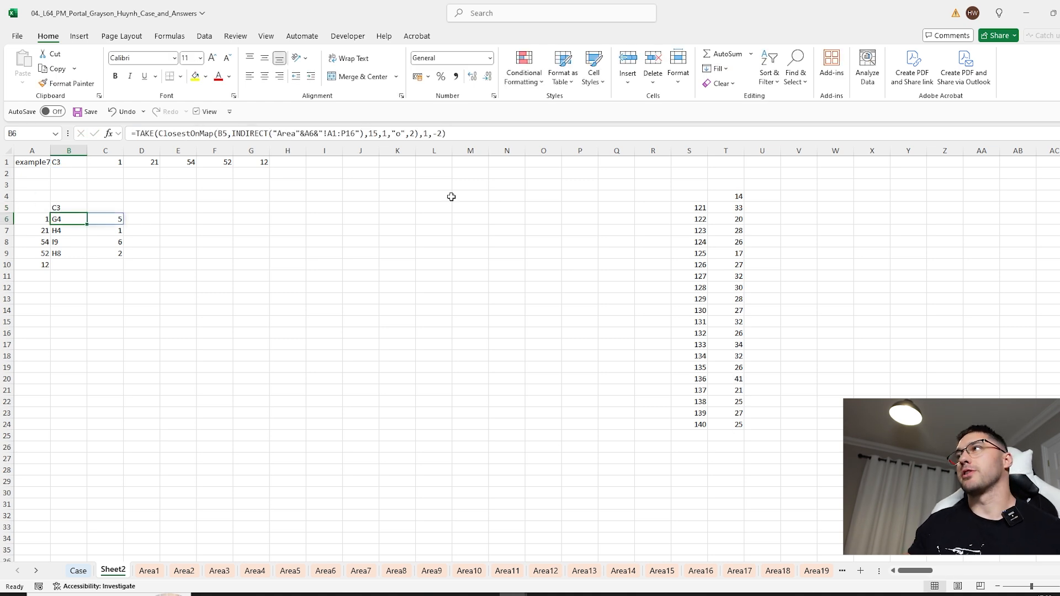
{"action": "key", "text": "ctrl+z"}
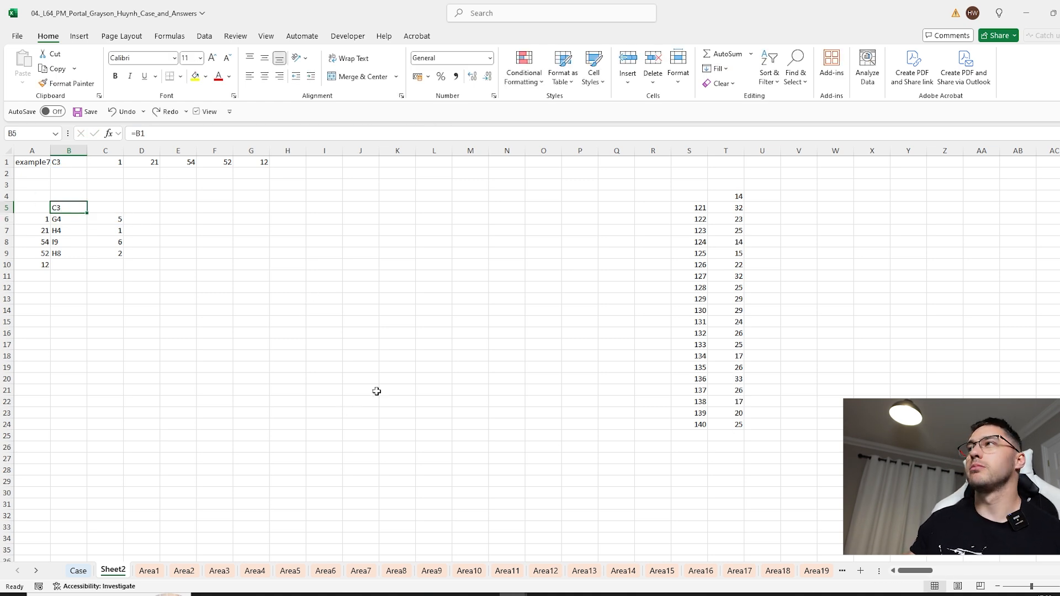
{"action": "scroll", "coordinate": [739, 303], "scroll_direction": "down", "scroll_amount": 3}
{"action": "scroll", "coordinate": [739, 302], "scroll_direction": "up", "scroll_amount": 3}
{"action": "left_click_drag", "start_coordinate": [66, 219], "coordinate": [117, 265]}
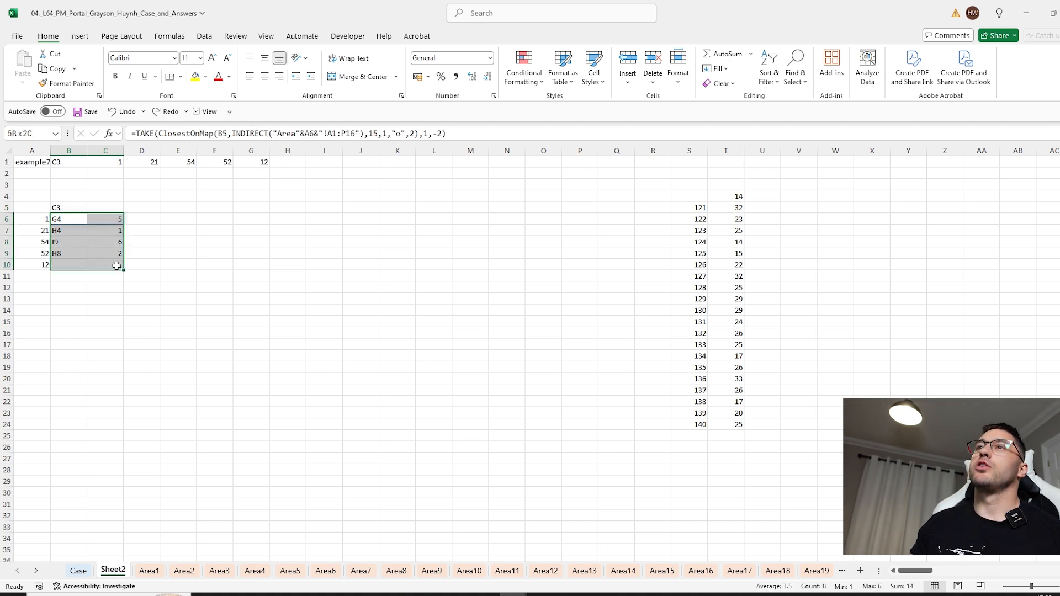
{"action": "left_click", "coordinate": [61, 210]}
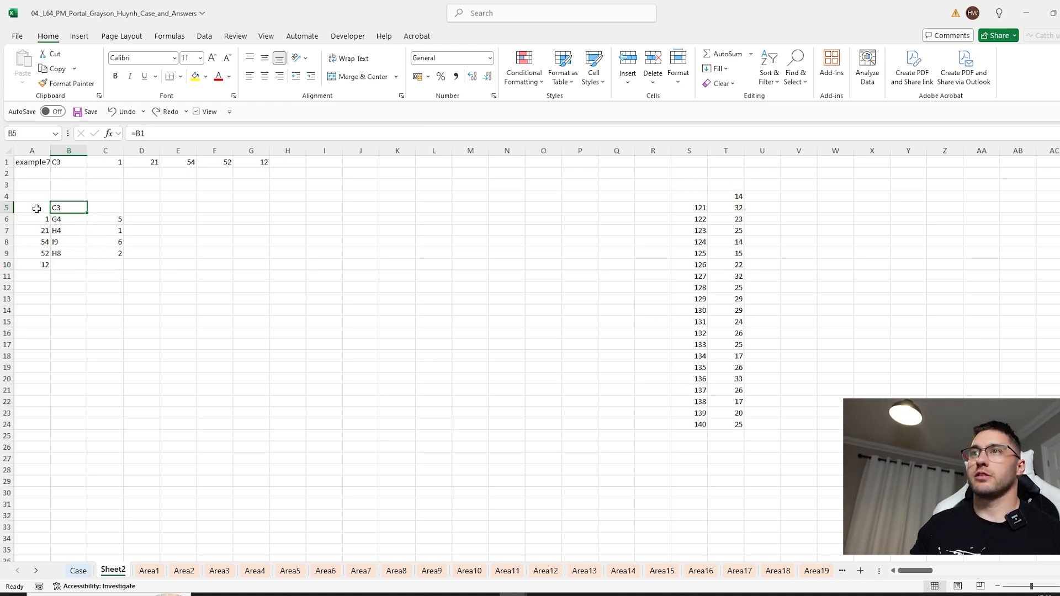
{"action": "left_click_drag", "start_coordinate": [35, 208], "coordinate": [101, 279]}
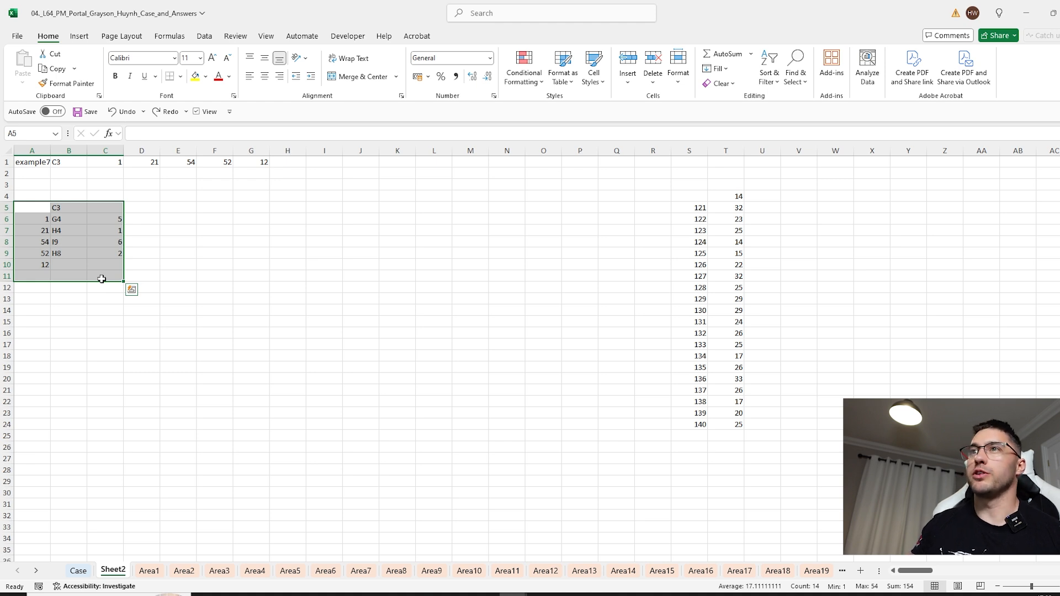
{"action": "left_click", "coordinate": [66, 208]}
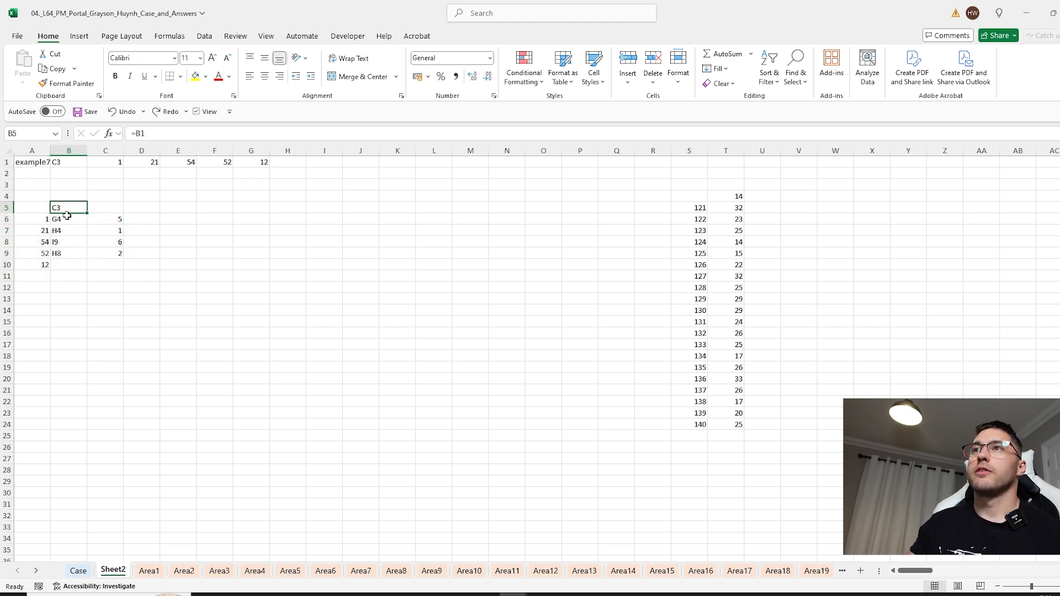
Move the formula from B6 to G6 and reduce it to =INDIRECT("Area"&A6&"!A1:P16")
{"action": "left_click", "coordinate": [68, 216]}
{"action": "left_click_drag", "start_coordinate": [74, 213], "coordinate": [257, 214]}
{"action": "left_click", "coordinate": [229, 133]}
{"action": "left_click_drag", "start_coordinate": [230, 133], "coordinate": [128, 133]}
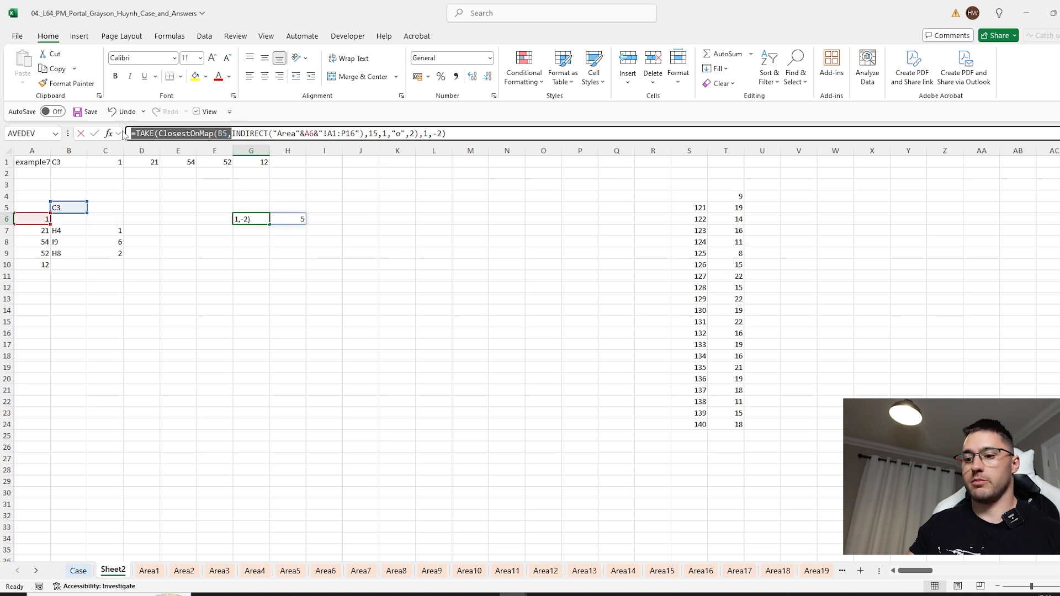
{"action": "key", "text": "BackSpace"}
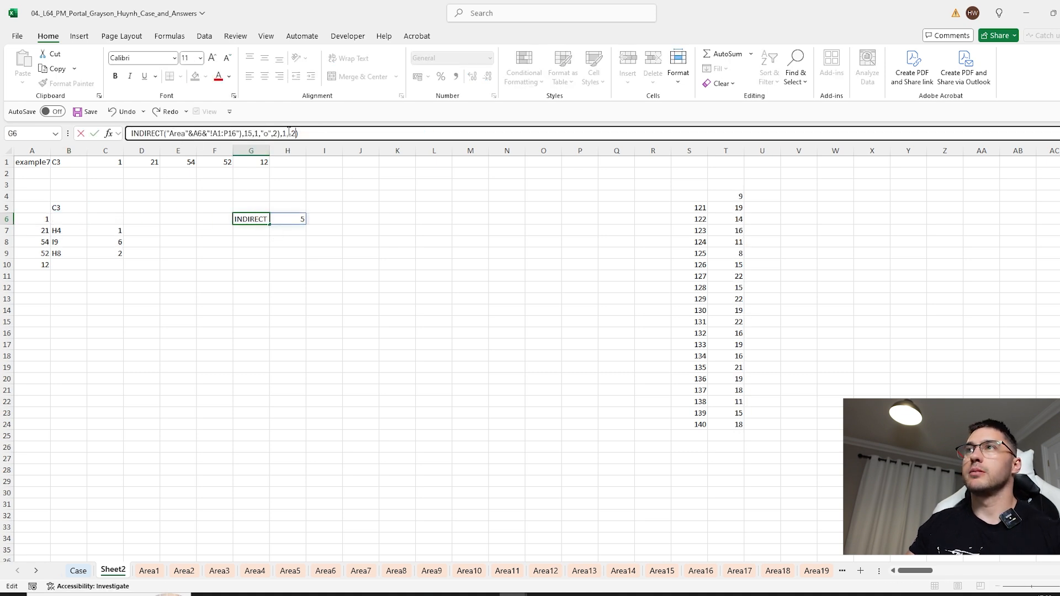
{"action": "type", "text": "-"}
{"action": "left_click_drag", "start_coordinate": [299, 133], "coordinate": [243, 132]}
{"action": "key", "text": "BackSpace"}
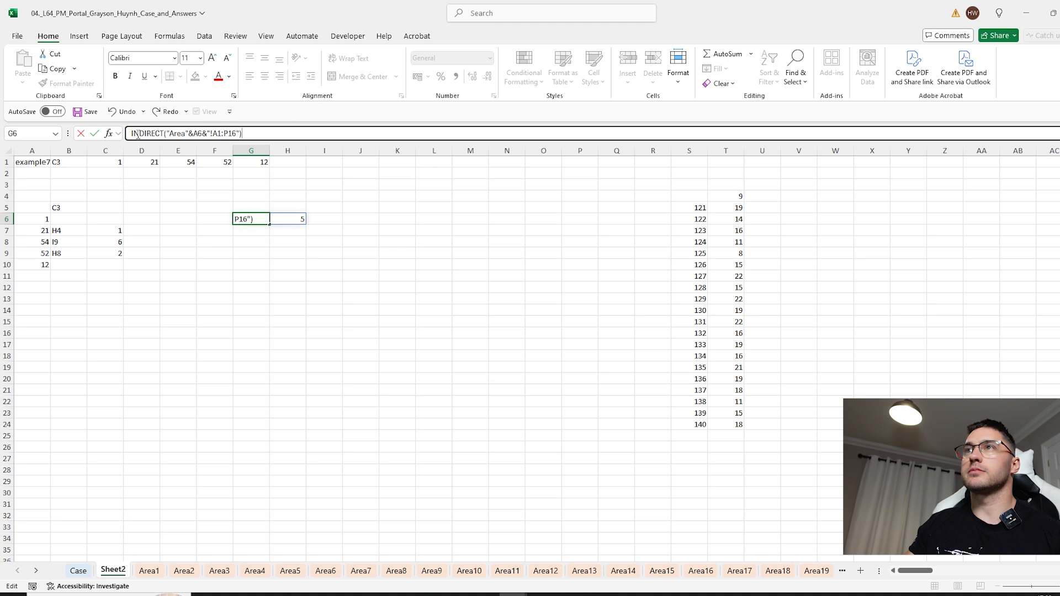
{"action": "type", "text": "="}
{"action": "key", "text": "Return"}
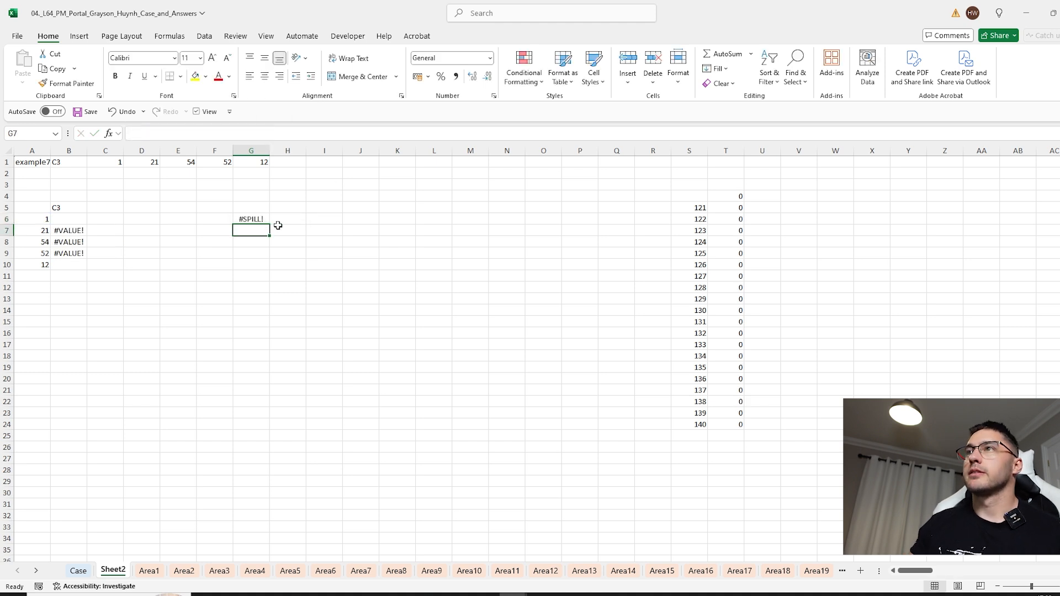
Wrap the INDIRECT area reference in G6 in TOCOL, scanning by column with the ignore argument left empty
{"action": "left_click", "coordinate": [258, 221]}
{"action": "left_click", "coordinate": [137, 134]}
{"action": "type", "text": "TOCOL(INDIRECT(\"Area\"&A6&\"!A1:P16"}
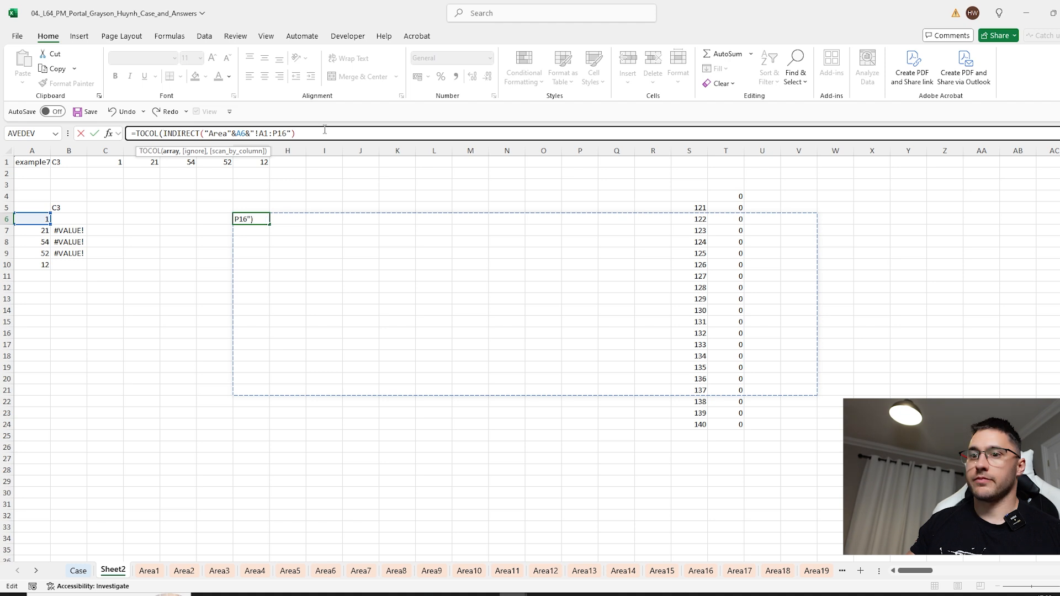
{"action": "type", "text": ",1"}
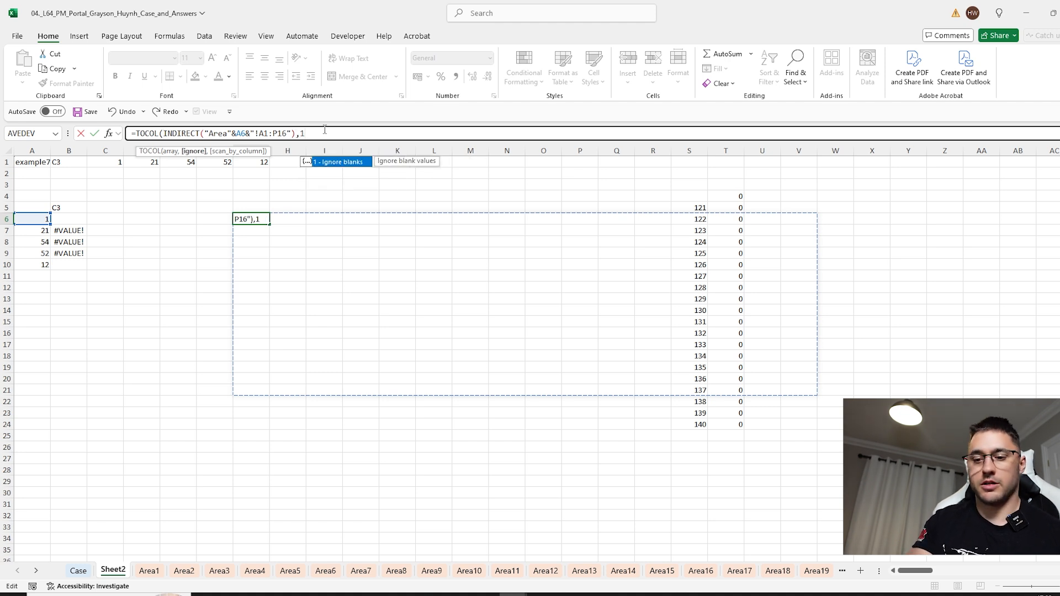
{"action": "key", "text": "BackSpace"}
{"action": "type", "text": ",1"}
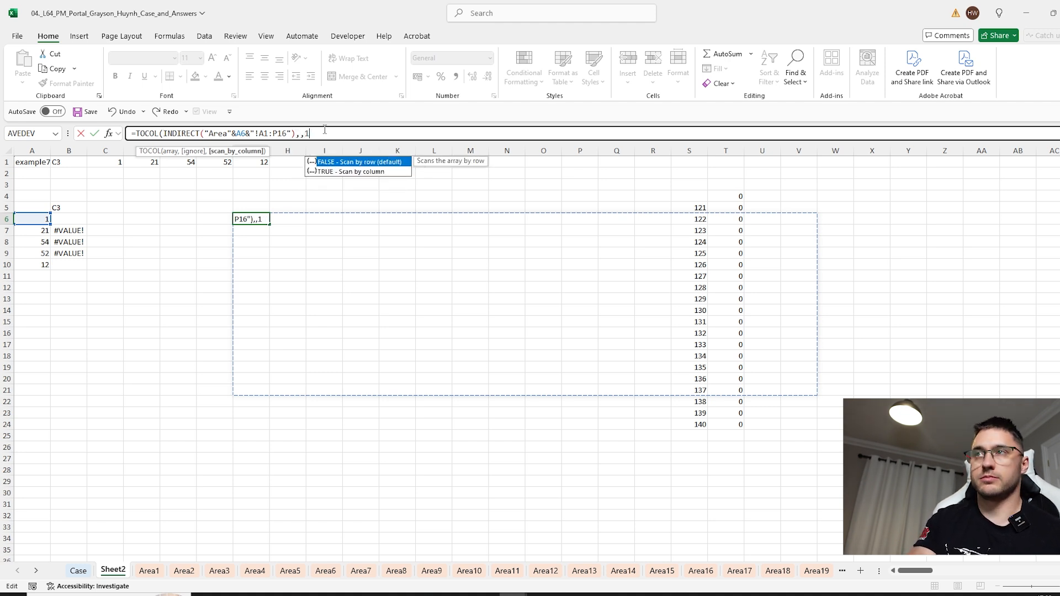
{"action": "key", "text": "Return"}
List the matching cell addresses beside the map values by entering =TOCOL(ADDRESS(SEQUENCE(16),SEQUENCE(,16),4),,1) in H6
{"action": "left_click", "coordinate": [285, 219]}
{"action": "type", "text": "=tocol"}
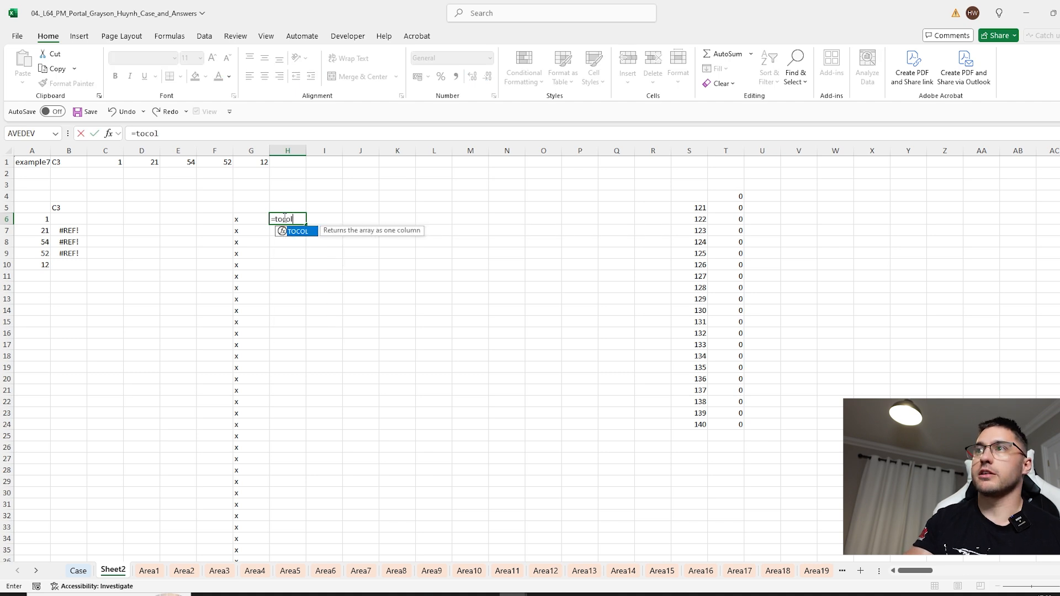
{"action": "key", "text": "Tab"}
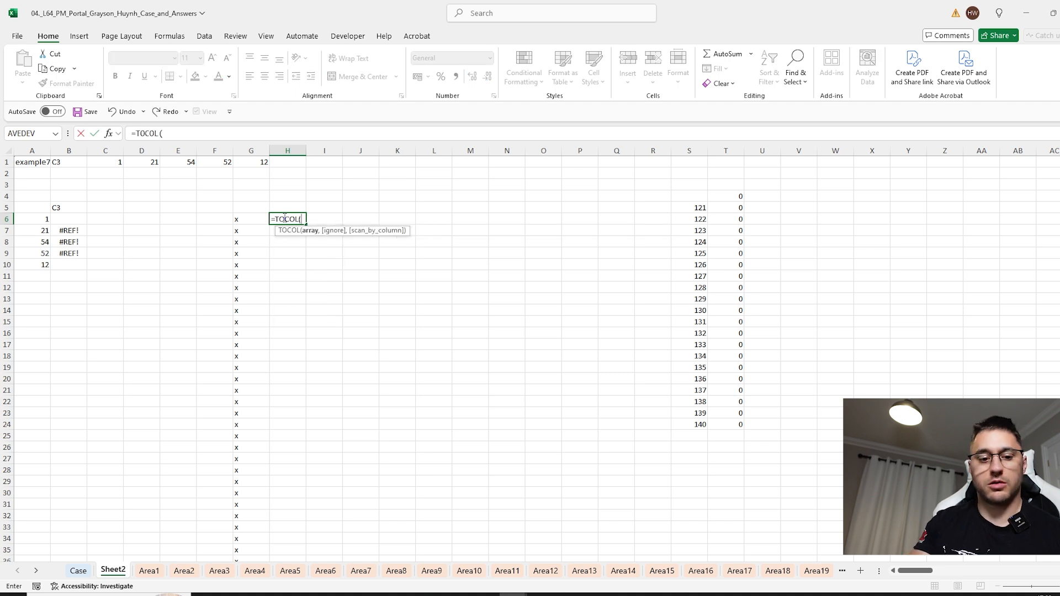
{"action": "type", "text": "add"}
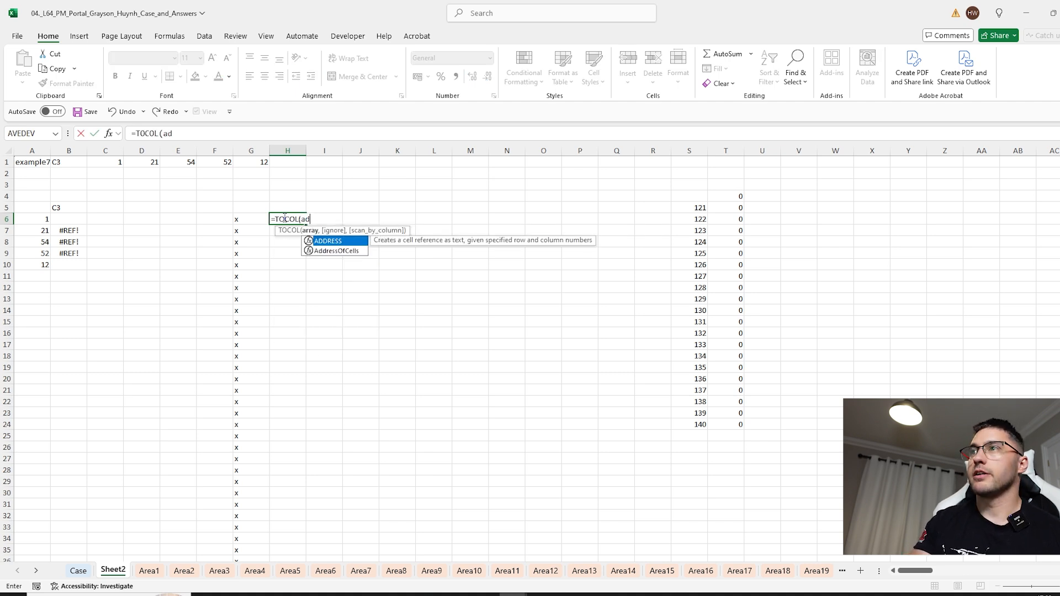
{"action": "key", "text": "Tab"}
{"action": "type", "text": "seq"}
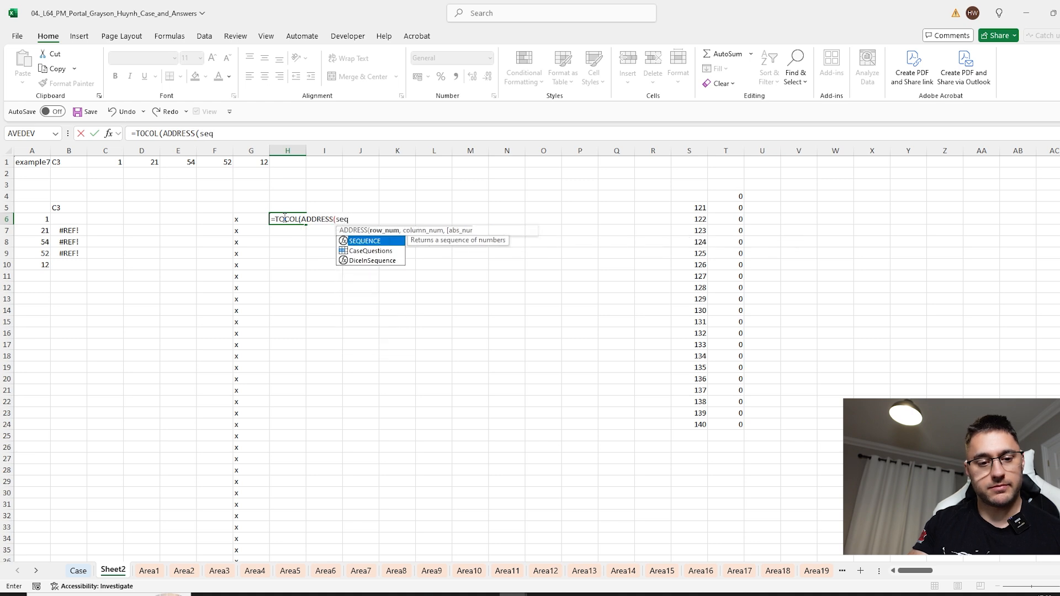
{"action": "key", "text": "Tab"}
{"action": "type", "text": "16)"}
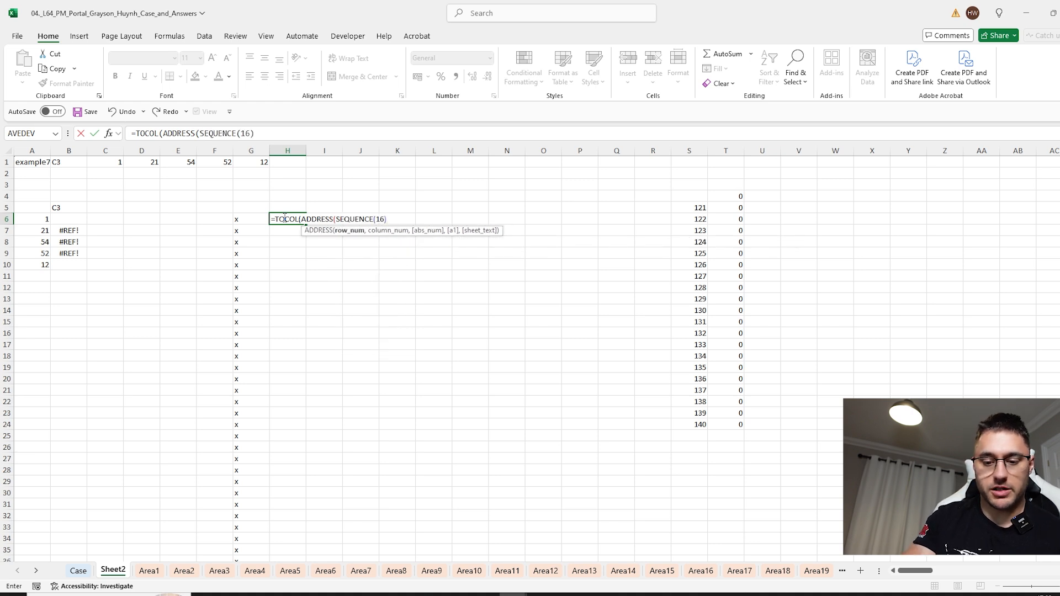
{"action": "type", "text": ",seq"}
{"action": "key", "text": "Tab"}
{"action": "type", "text": ",16"}
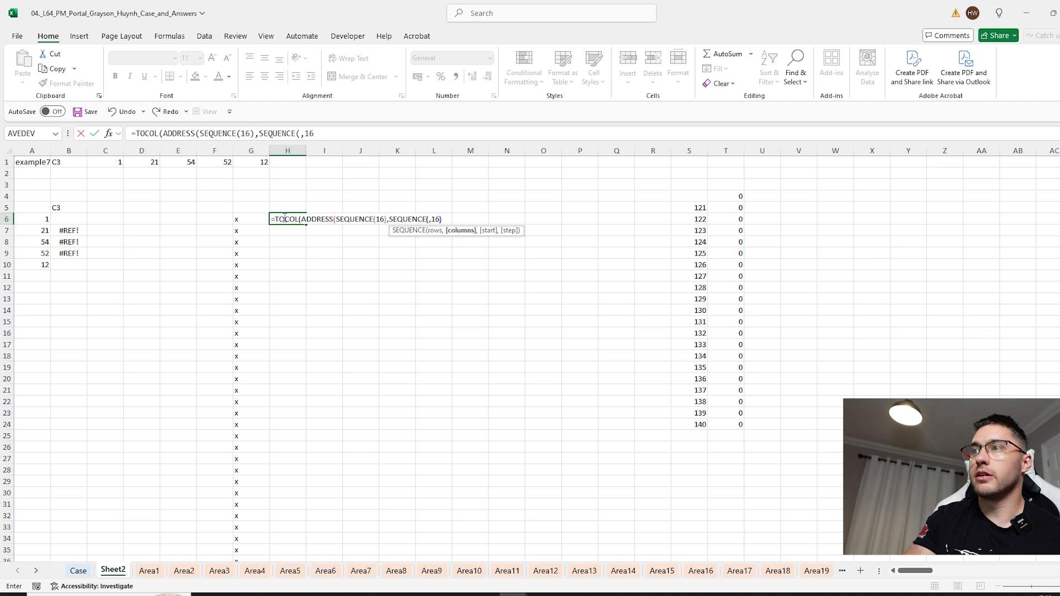
{"action": "type", "text": "),4)"}
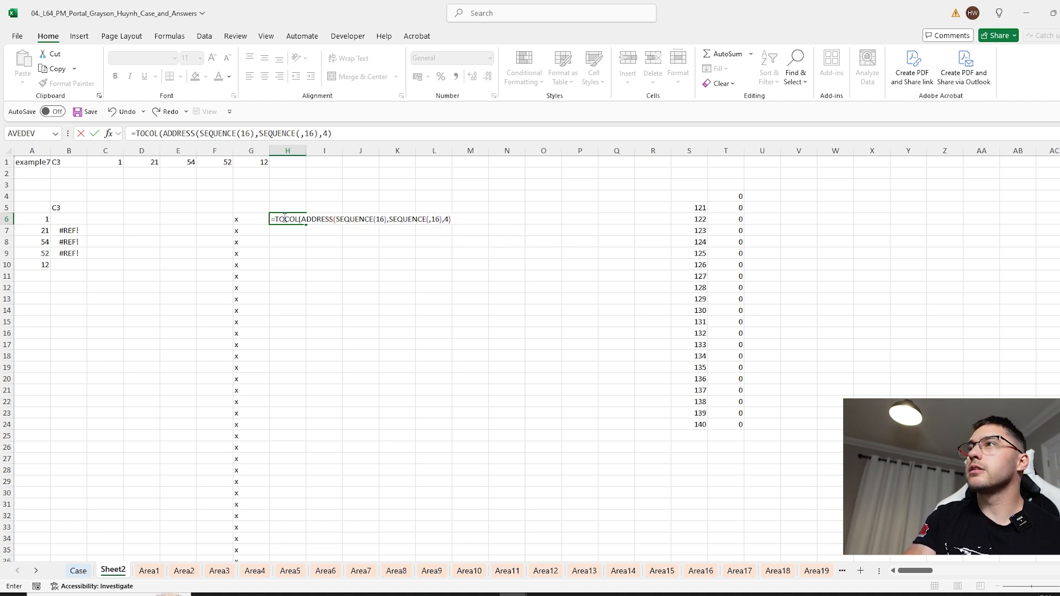
{"action": "key", "text": "BackSpace"}
{"action": "type", "text": ",,1)"}
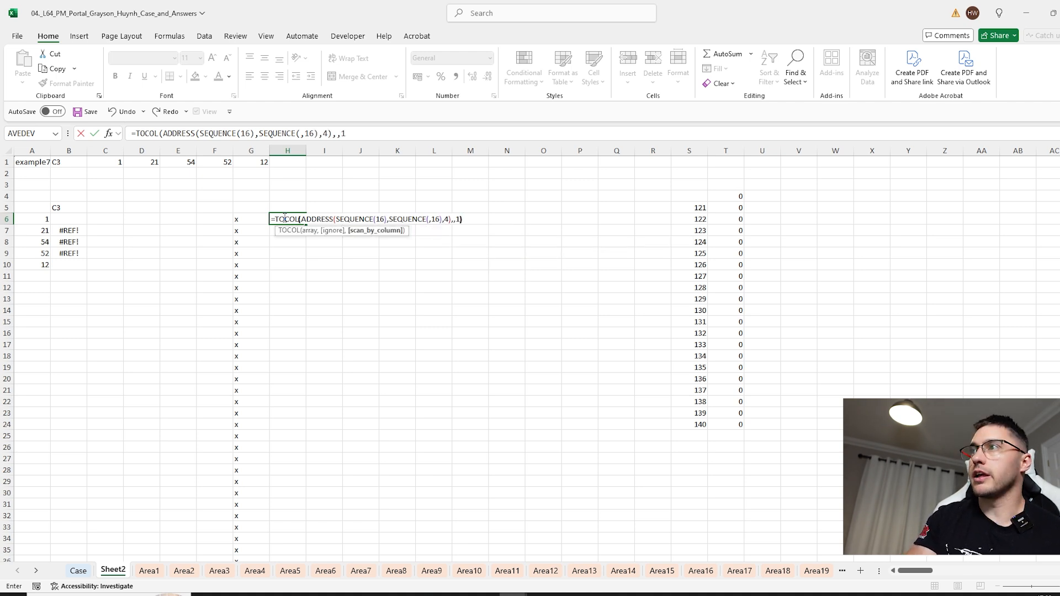
{"action": "key", "text": "Return"}
{"action": "left_click_drag", "start_coordinate": [283, 218], "coordinate": [288, 400]}
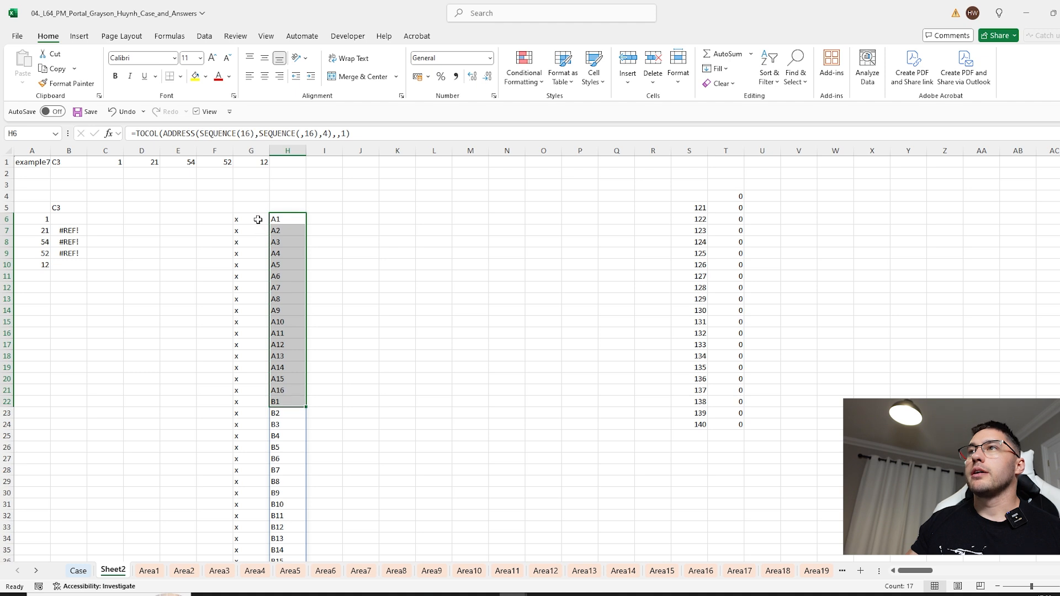
{"action": "left_click", "coordinate": [282, 221]}
{"action": "left_click", "coordinate": [251, 224]}
Write a formula in I6 subtracting the row of the address in H6 from the row of the start position in B1, using ROW and INDIRECT
{"action": "left_click", "coordinate": [323, 220]}
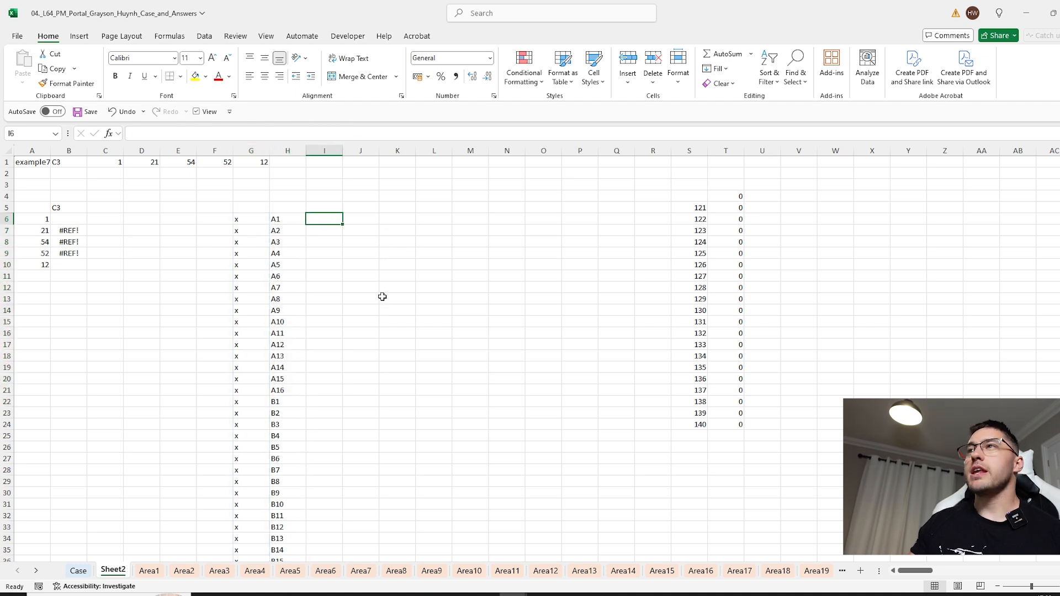
{"action": "left_click", "coordinate": [294, 217]}
{"action": "left_click", "coordinate": [329, 223]}
{"action": "type", "text": "="}
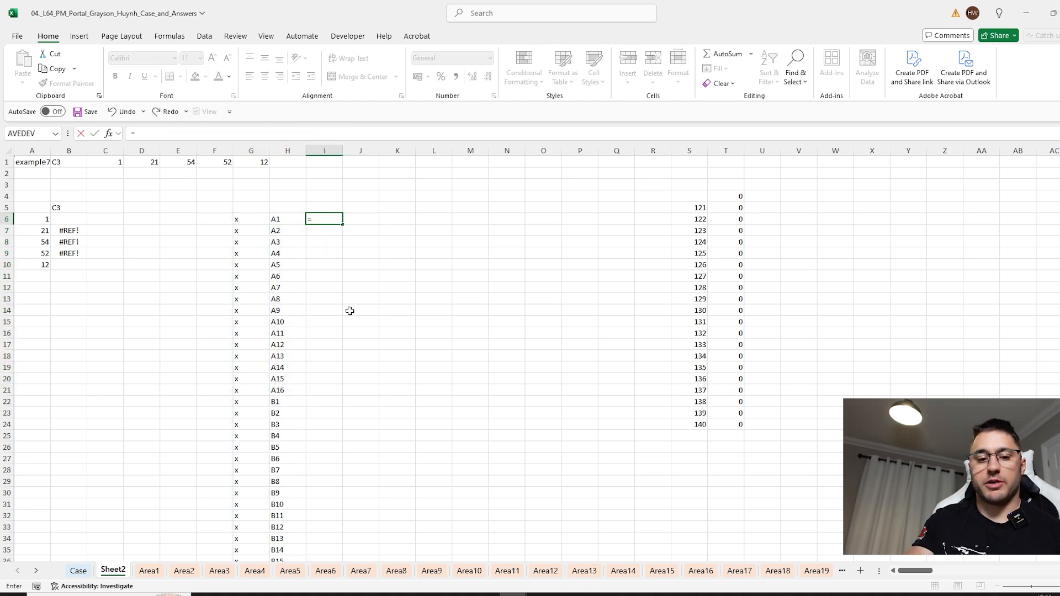
{"action": "type", "text": "row"}
{"action": "key", "text": "Tab"}
{"action": "type", "text": "indi"}
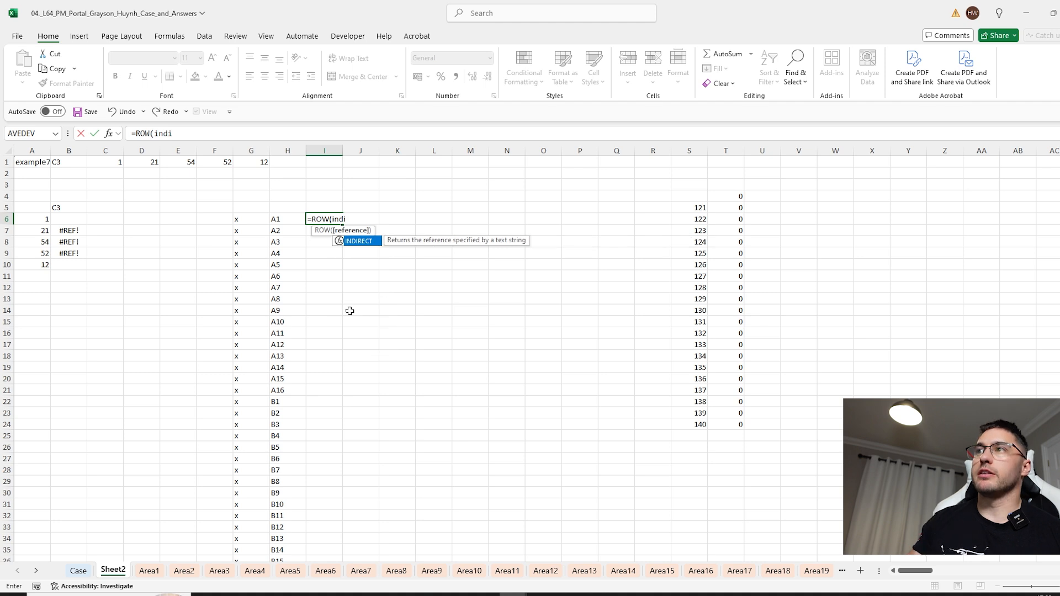
{"action": "key", "text": "Tab"}
{"action": "left_click", "coordinate": [71, 164]}
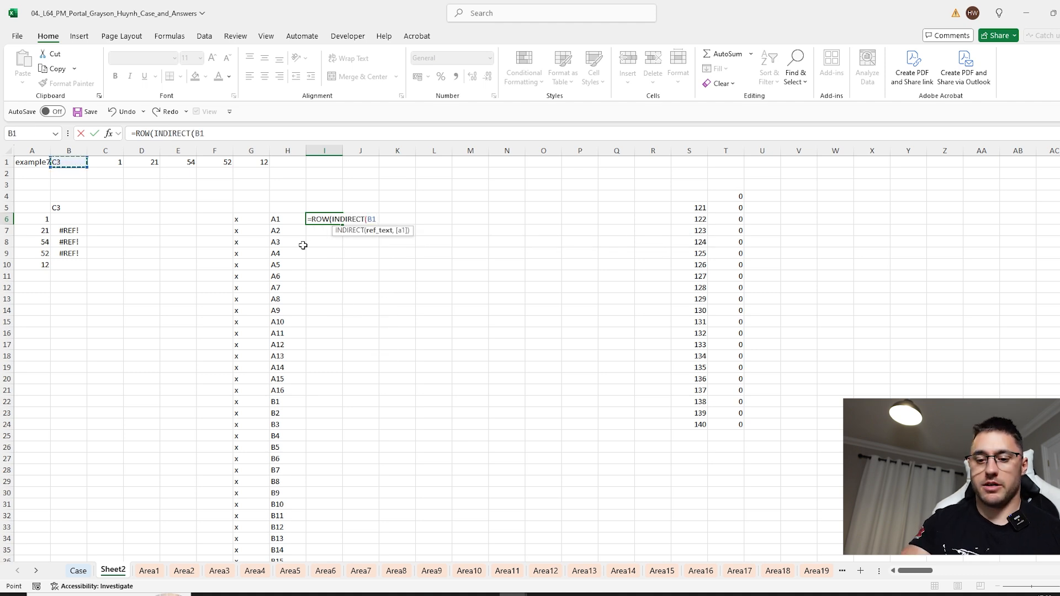
{"action": "type", "text": ")-ro"}
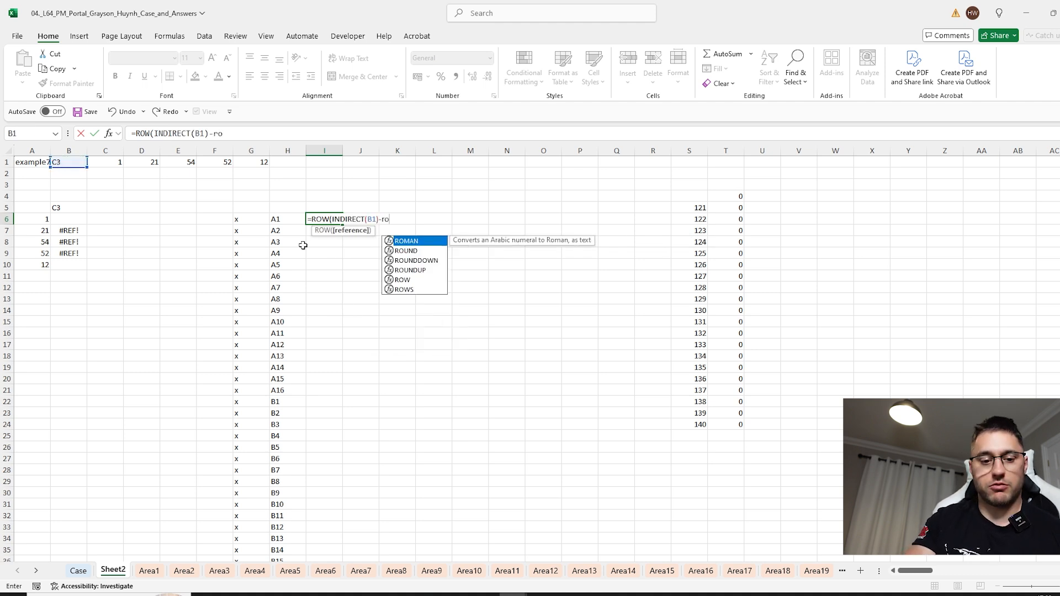
{"action": "type", "text": "w"}
{"action": "key", "text": "Tab"}
{"action": "type", "text": "indi"}
{"action": "key", "text": "Tab"}
{"action": "left_click", "coordinate": [283, 220]}
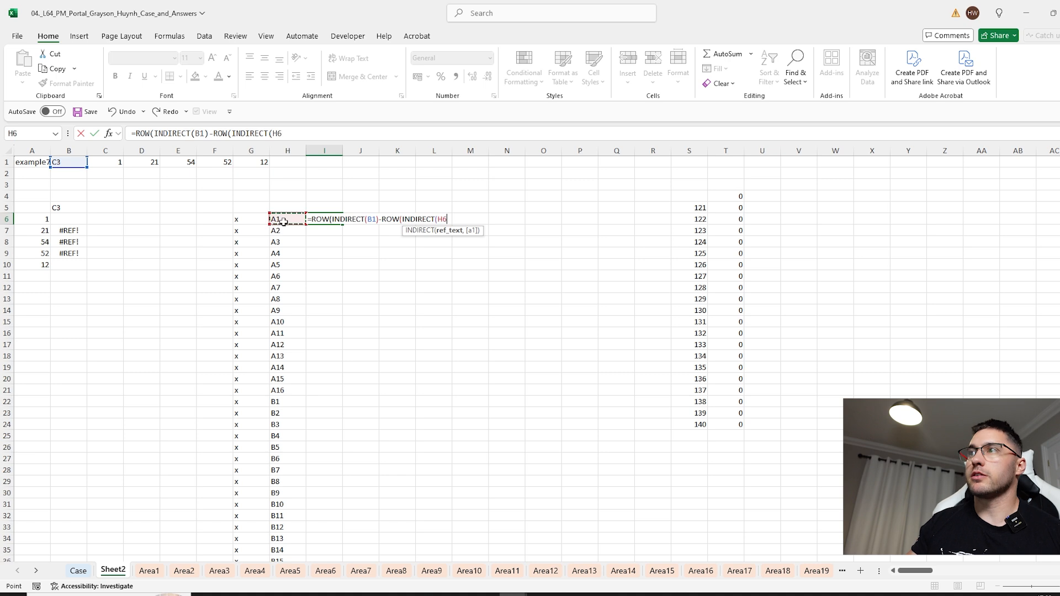
{"action": "type", "text": ")"}
{"action": "key", "text": "Return"}
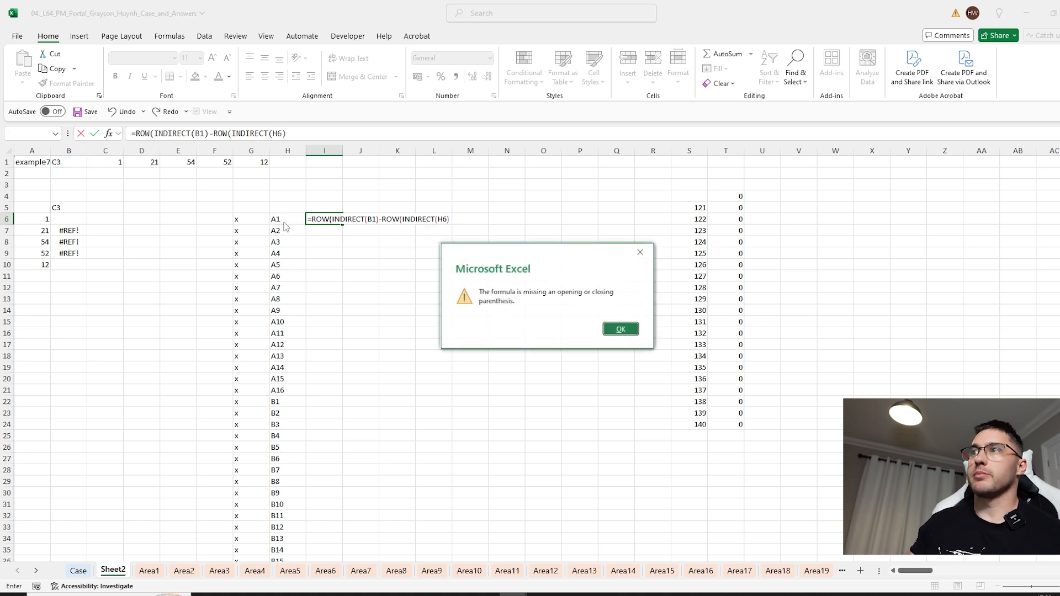
Correct the parentheses in I6 so the formula reads =ROW(INDIRECT(B1))-ROW(INDIRECT(H6))
{"action": "left_click", "coordinate": [620, 329]}
{"action": "left_click", "coordinate": [351, 133]}
{"action": "type", "text": ")"}
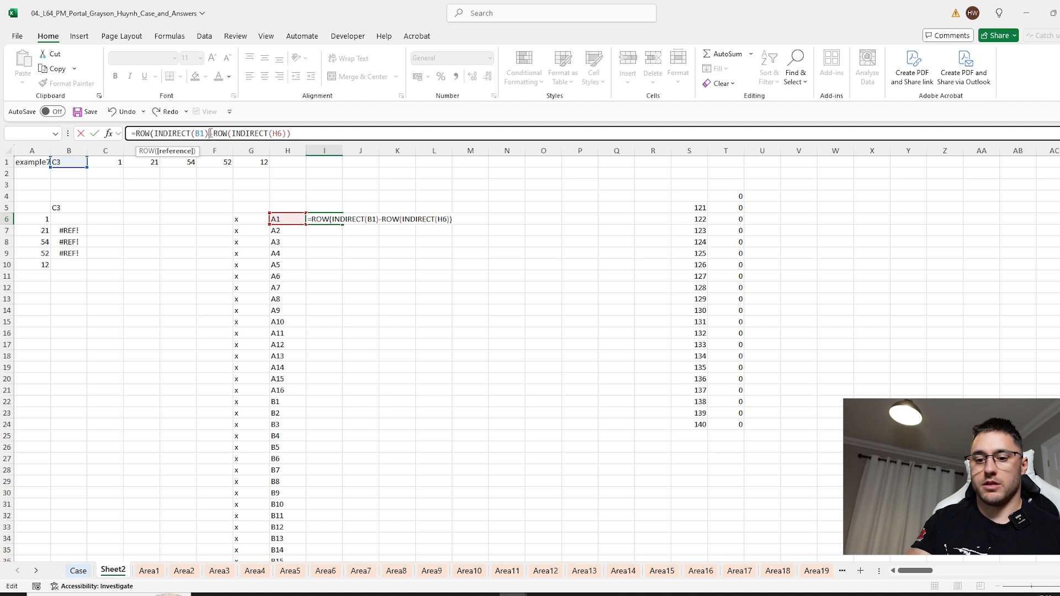
{"action": "key", "text": "Return"}
Wrap the row difference in I6 in the ABS function
{"action": "left_click", "coordinate": [331, 221]}
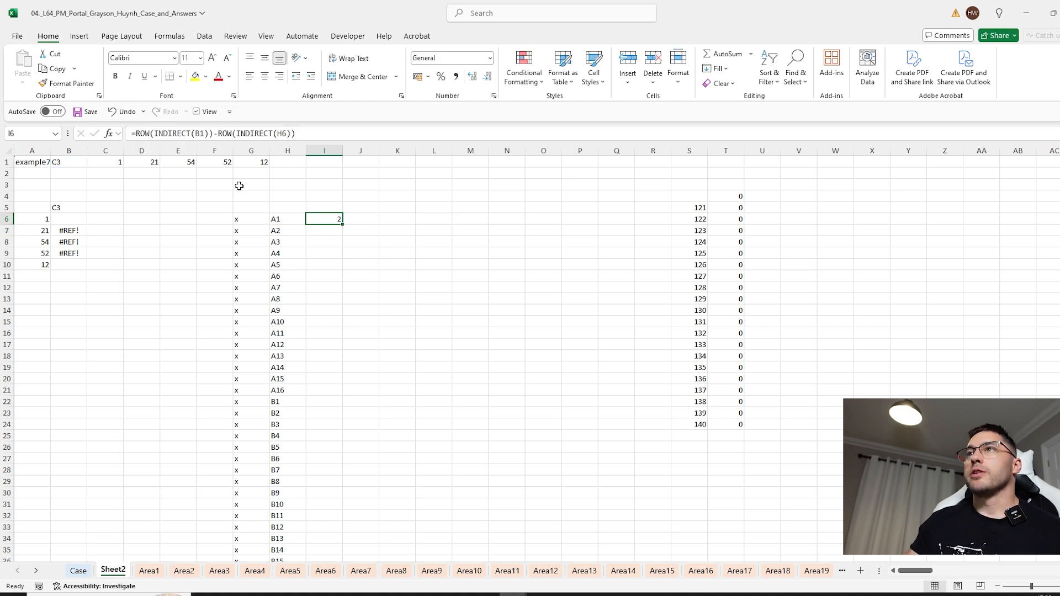
{"action": "left_click", "coordinate": [135, 133]}
{"action": "type", "text": "ABS("}
{"action": "left_click", "coordinate": [348, 133]}
{"action": "type", "text": ")+"}
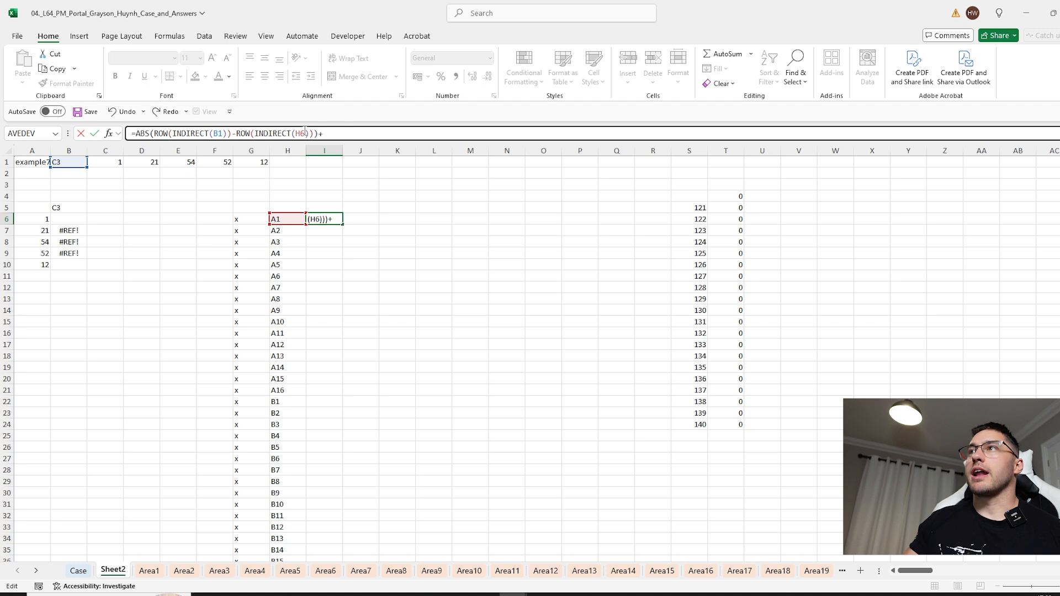
Add the absolute column difference to the I6 formula as +ABS(COLUMN(INDIRECT(B1))-COLUMN(INDIRECT(H6)))
{"action": "left_click_drag", "start_coordinate": [318, 133], "coordinate": [136, 133]}
{"action": "key", "text": "ctrl+c"}
{"action": "left_click", "coordinate": [341, 133]}
{"action": "key", "text": "ctrl+v"}
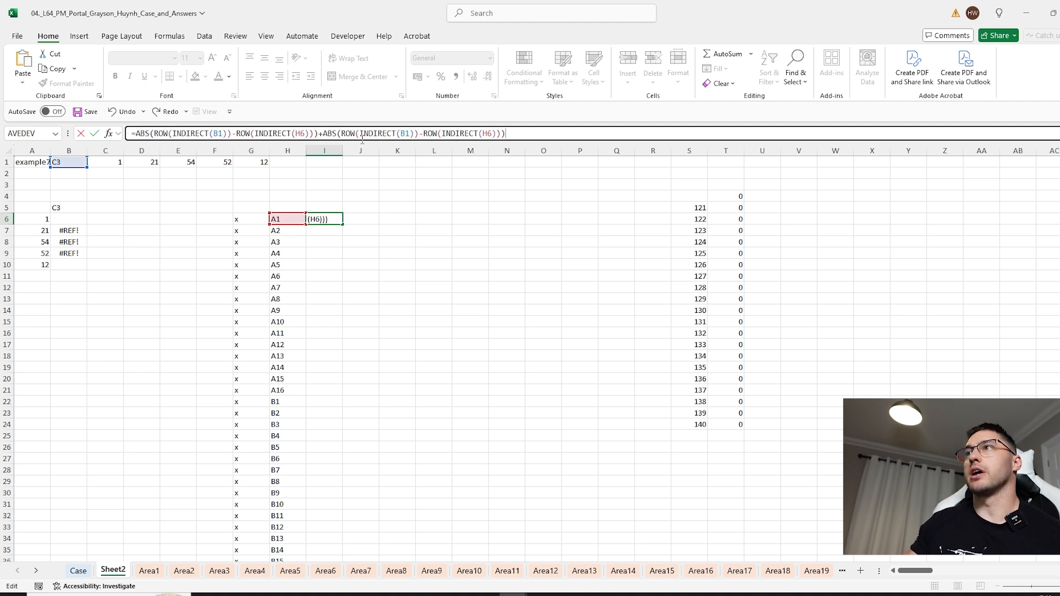
{"action": "left_click", "coordinate": [349, 134]}
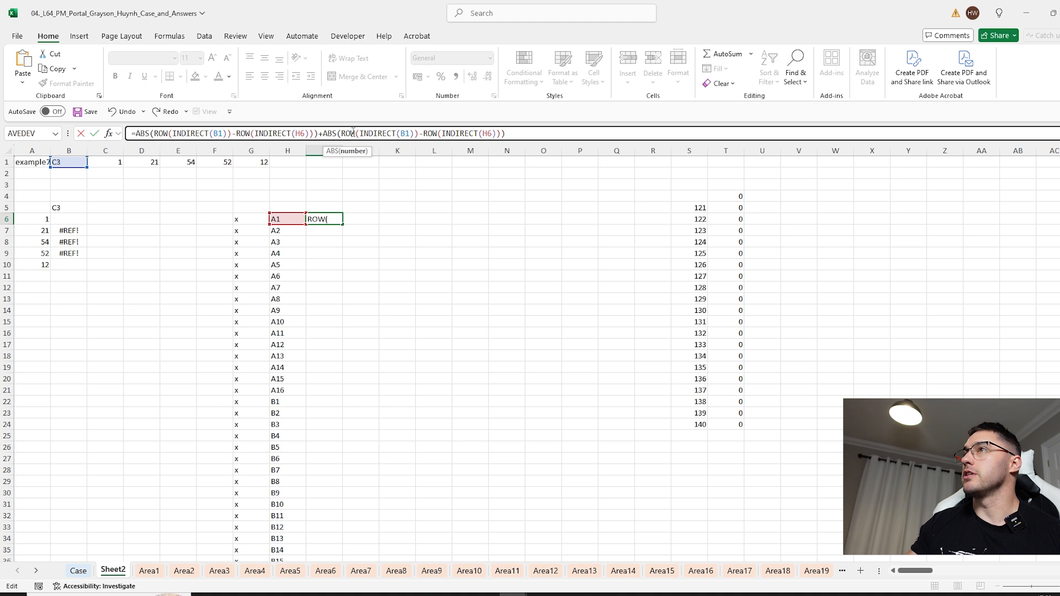
{"action": "key", "text": "BackSpace"}
{"action": "key", "text": "BackSpace"}
{"action": "key", "text": "BackSpace"}
{"action": "type", "text": "column"}
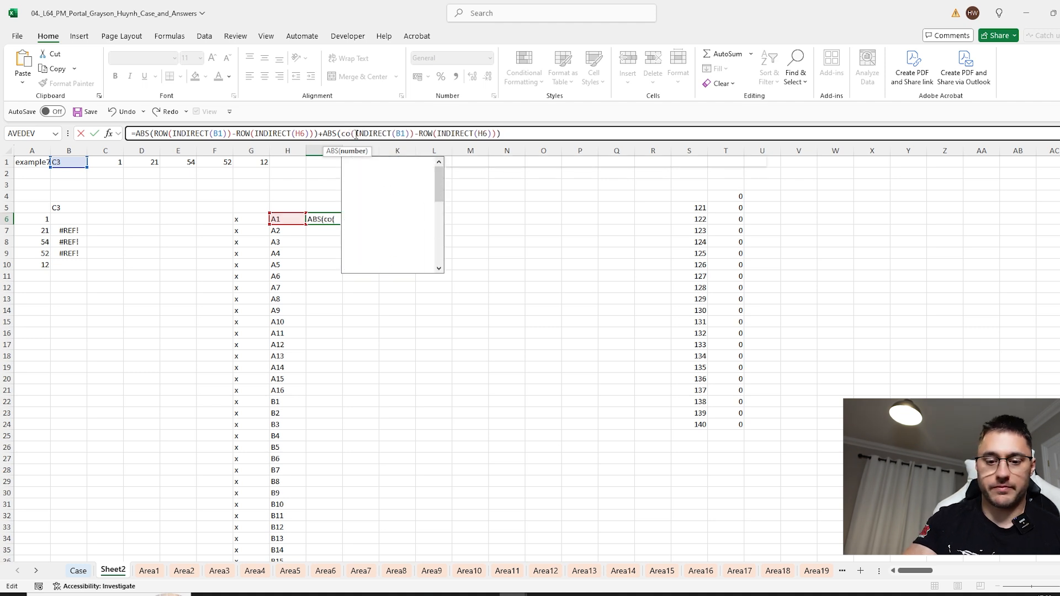
{"action": "left_click", "coordinate": [453, 134]}
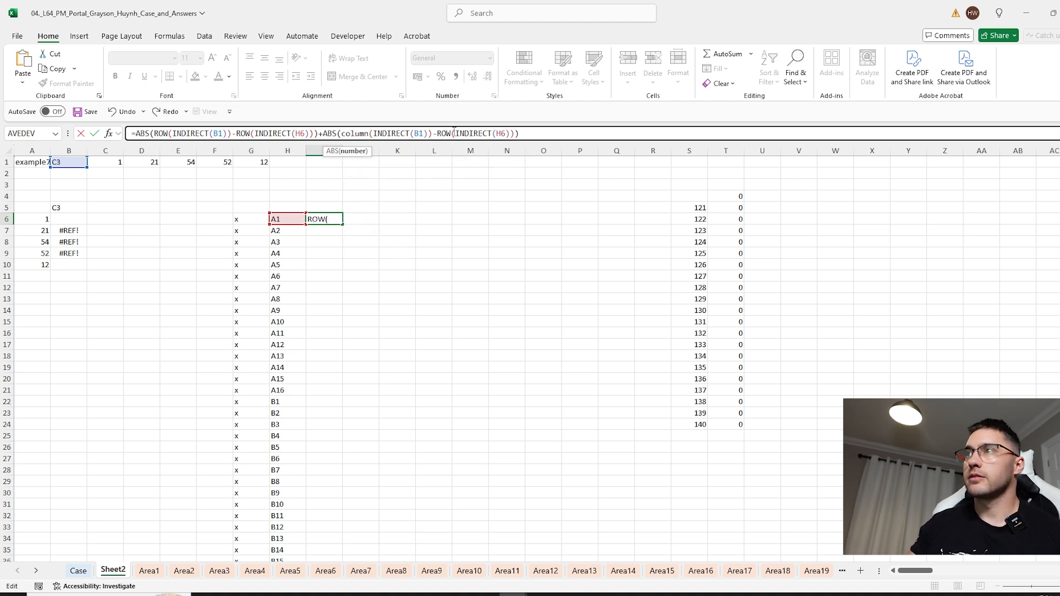
{"action": "key", "text": "BackSpace"}
{"action": "key", "text": "BackSpace"}
{"action": "key", "text": "BackSpace"}
{"action": "type", "text": "COLUMN"}
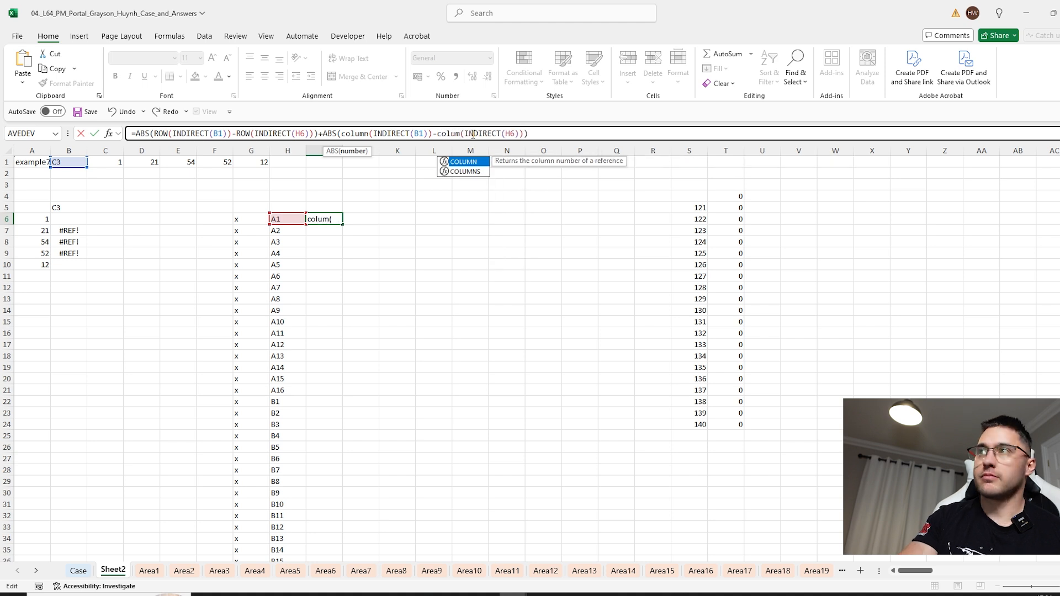
{"action": "key", "text": "ctrl+Return"}
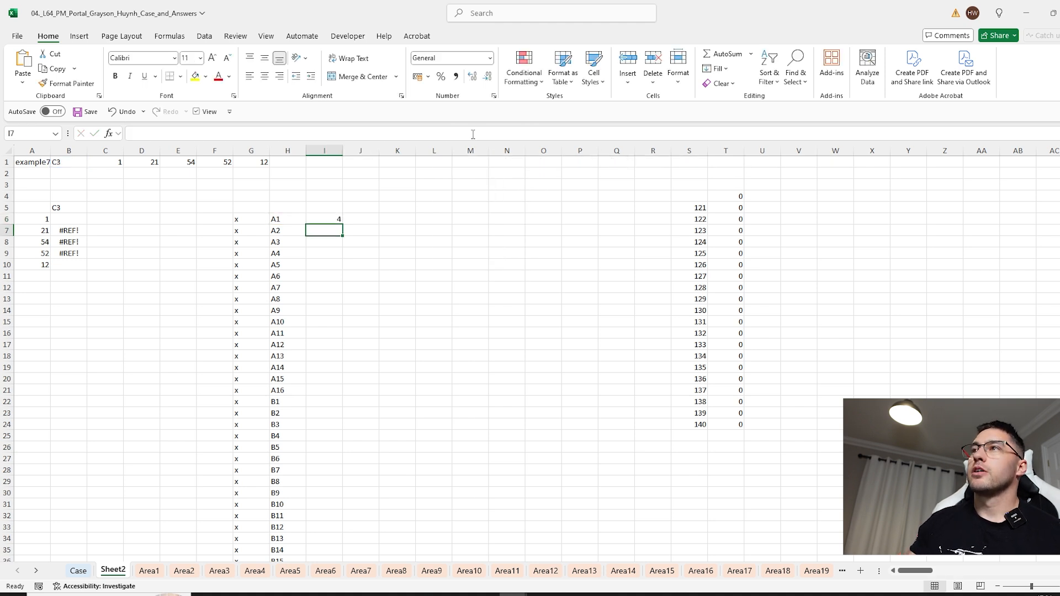
Anchor both B1 references in I6 as $B$1 and fill the distance formula down beside all the addresses
{"action": "double_click", "coordinate": [343, 224]}
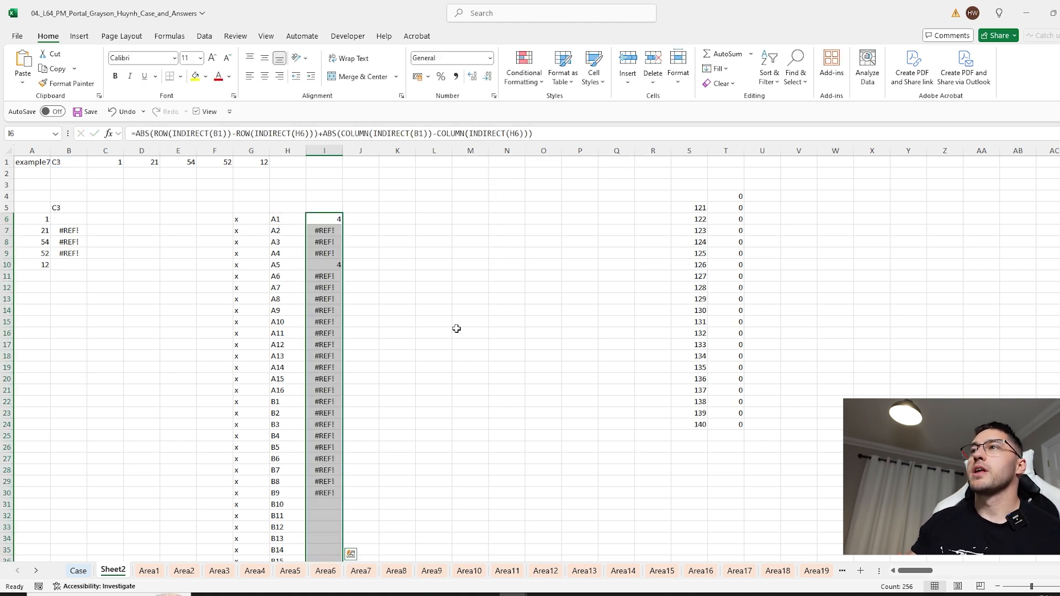
{"action": "double_click", "coordinate": [329, 222]}
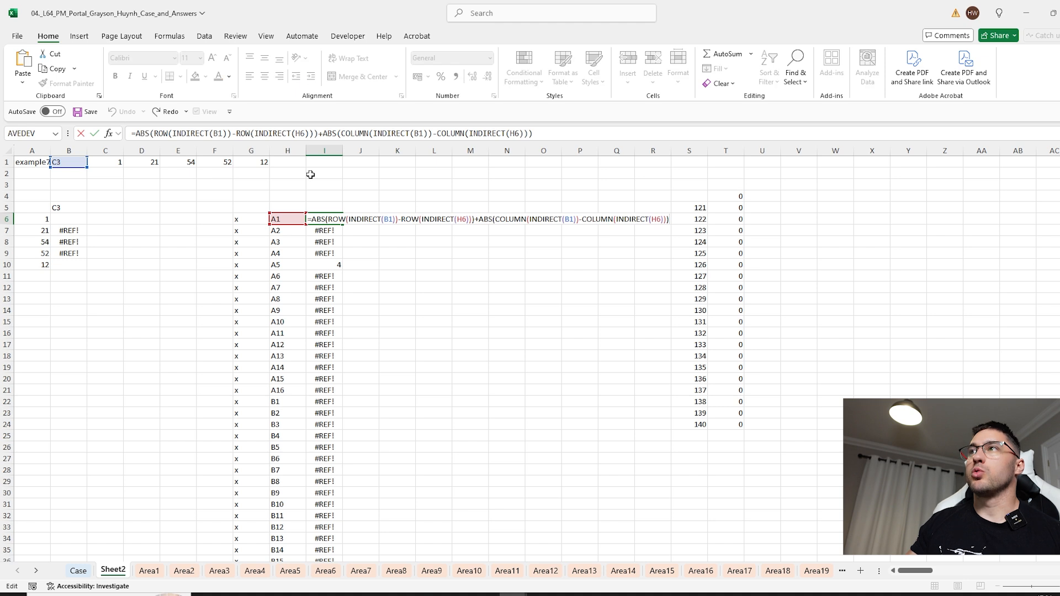
{"action": "left_click", "coordinate": [442, 133]}
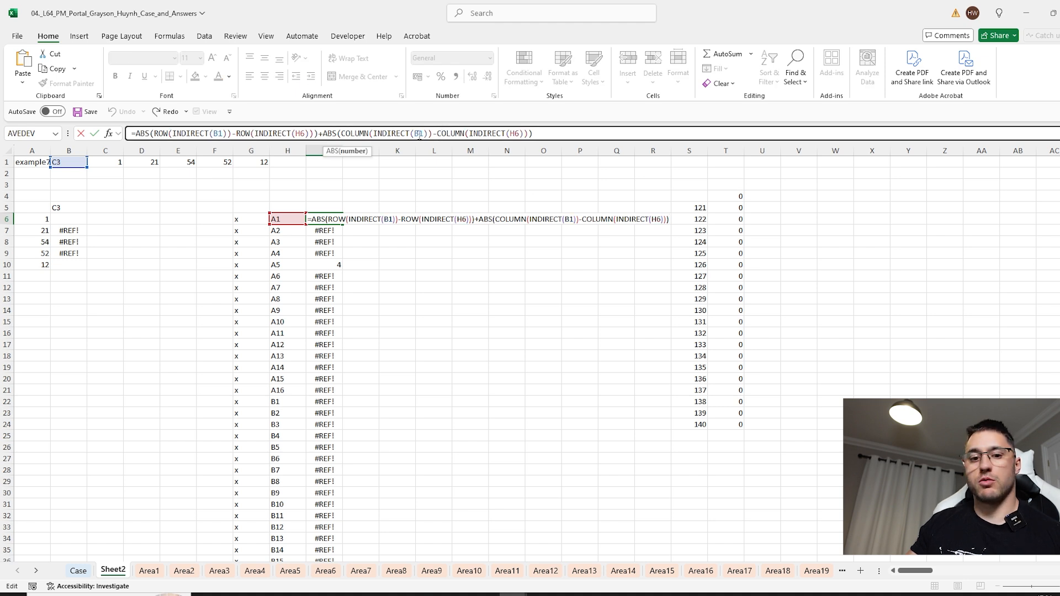
{"action": "key", "text": "Return"}
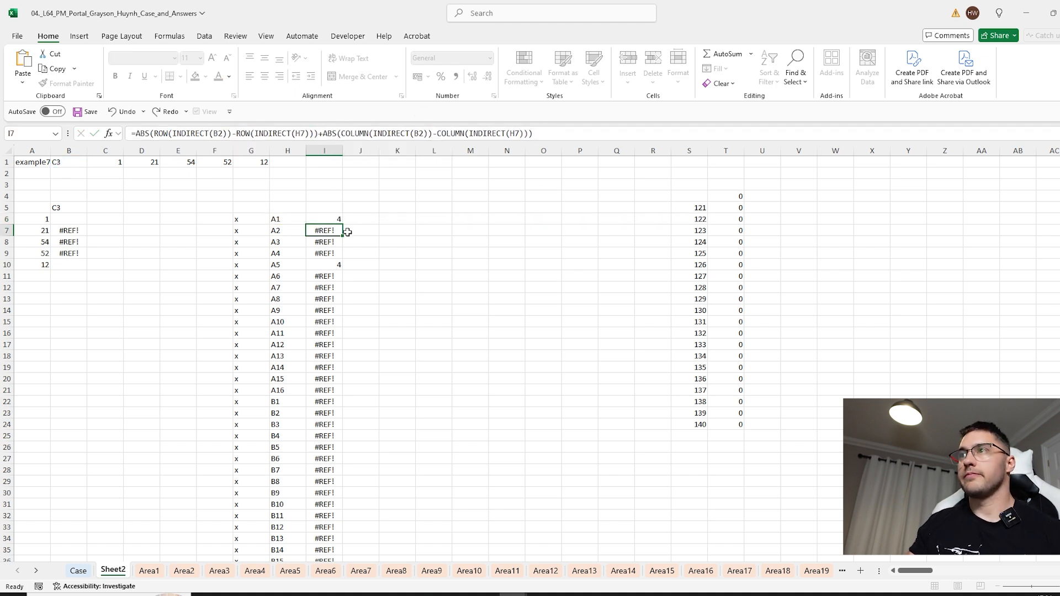
{"action": "left_click", "coordinate": [340, 221]}
{"action": "double_click", "coordinate": [343, 223]}
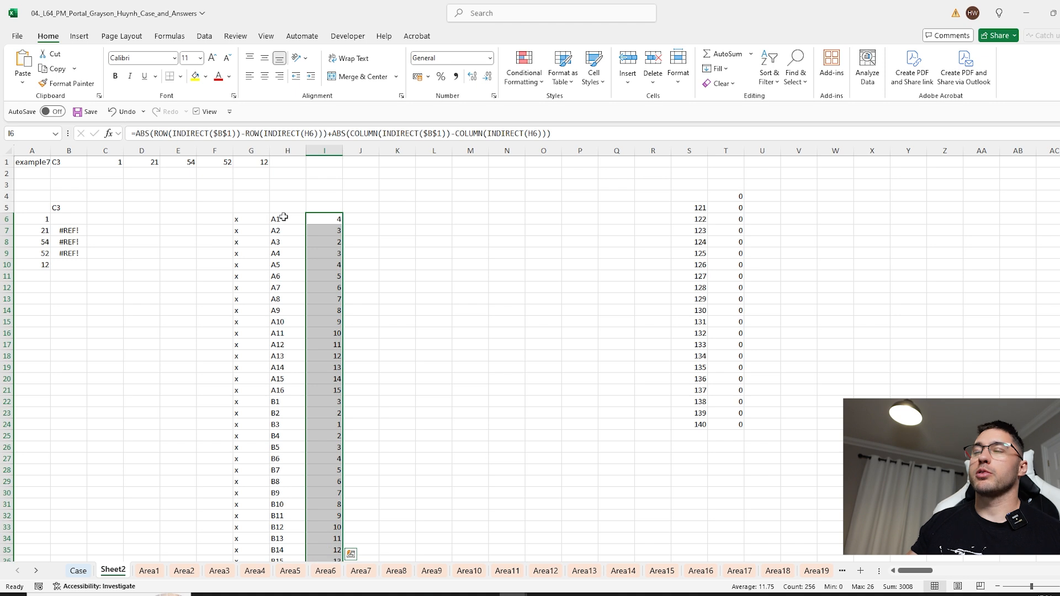
{"action": "left_click_drag", "start_coordinate": [287, 220], "coordinate": [290, 401]}
{"action": "left_click_drag", "start_coordinate": [337, 221], "coordinate": [339, 401]}
{"action": "left_click_drag", "start_coordinate": [253, 219], "coordinate": [324, 434]}
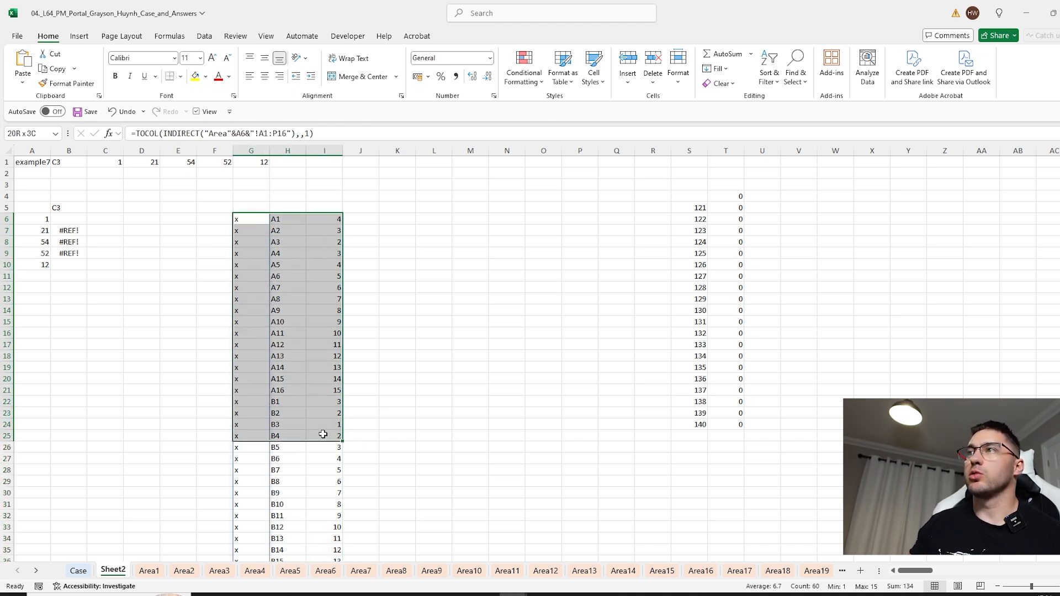
List only the portals with their addresses and distances by entering =FILTER(G6:I261,G6#="o") in K6
{"action": "left_click", "coordinate": [395, 220]}
{"action": "type", "text": "=fil"}
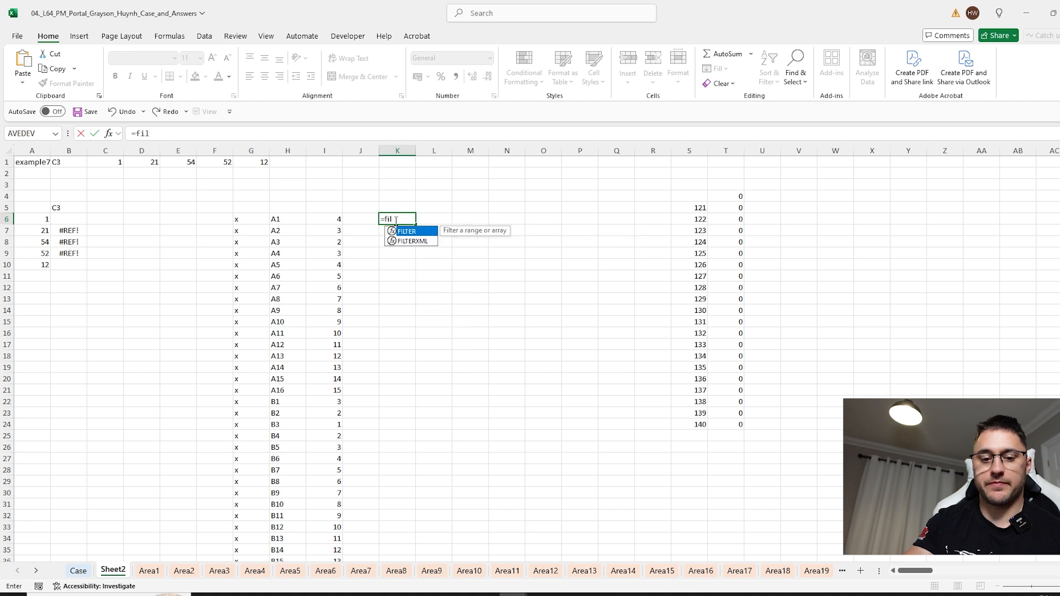
{"action": "type", "text": "ter"}
{"action": "key", "text": "Tab"}
{"action": "left_click_drag", "start_coordinate": [252, 220], "coordinate": [329, 243]}
{"action": "key", "text": "ctrl+shift+Down"}
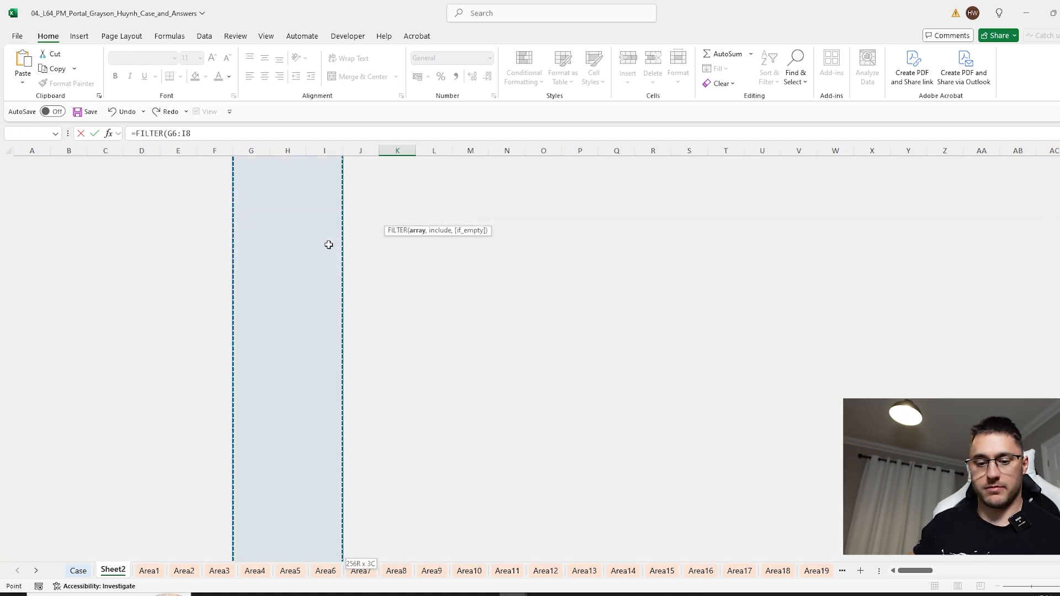
{"action": "type", "text": ","}
{"action": "left_click", "coordinate": [248, 224]}
{"action": "key", "text": "ctrl+shift+Down"}
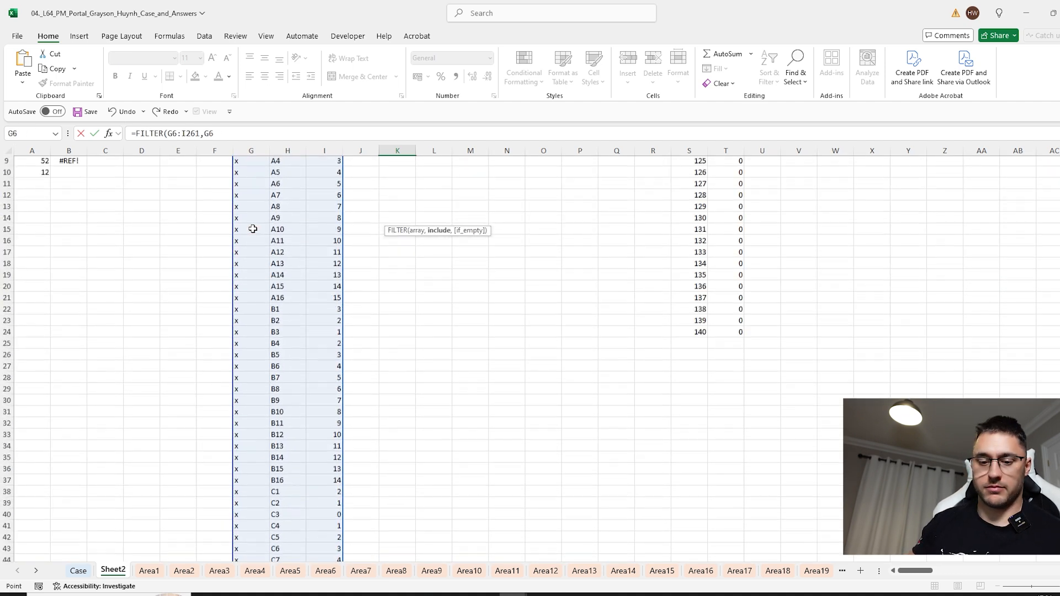
{"action": "type", "text": ","}
{"action": "key", "text": "BackSpace"}
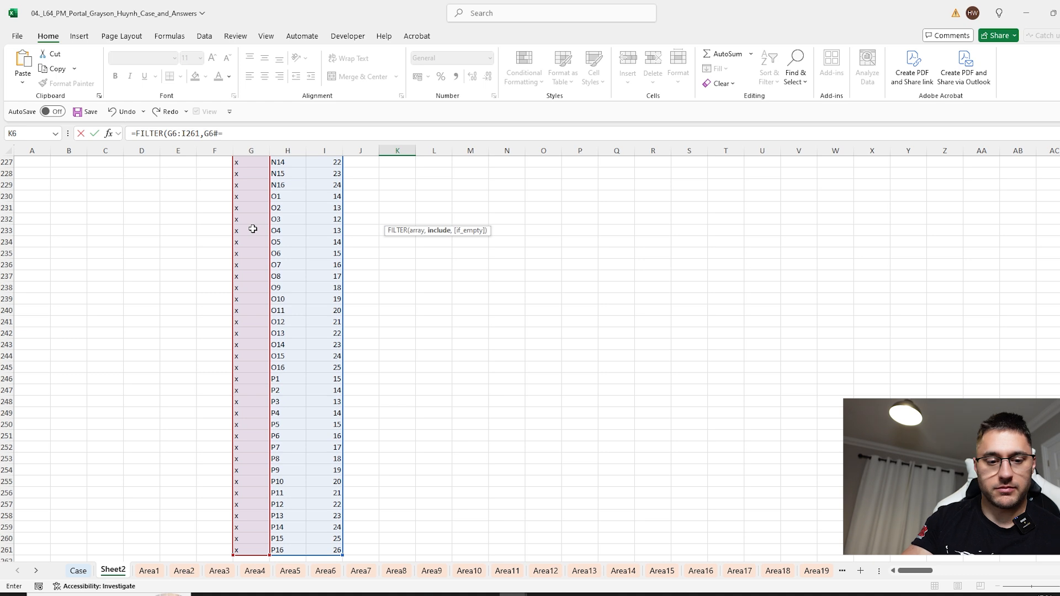
{"action": "key", "text": "Return"}
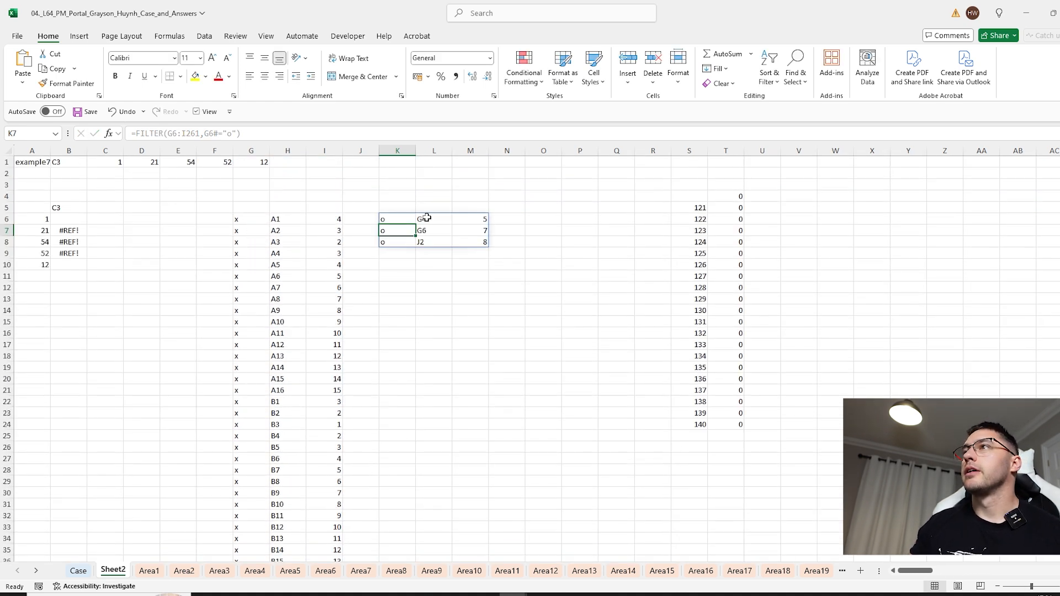
Examine the portal addresses and step distances in the filtered list starting at K6
{"action": "left_click_drag", "start_coordinate": [404, 218], "coordinate": [470, 312]}
{"action": "left_click", "coordinate": [436, 220]}
{"action": "left_click", "coordinate": [433, 222]}
{"action": "left_click", "coordinate": [470, 220]}
{"action": "left_click_drag", "start_coordinate": [472, 220], "coordinate": [480, 313]}
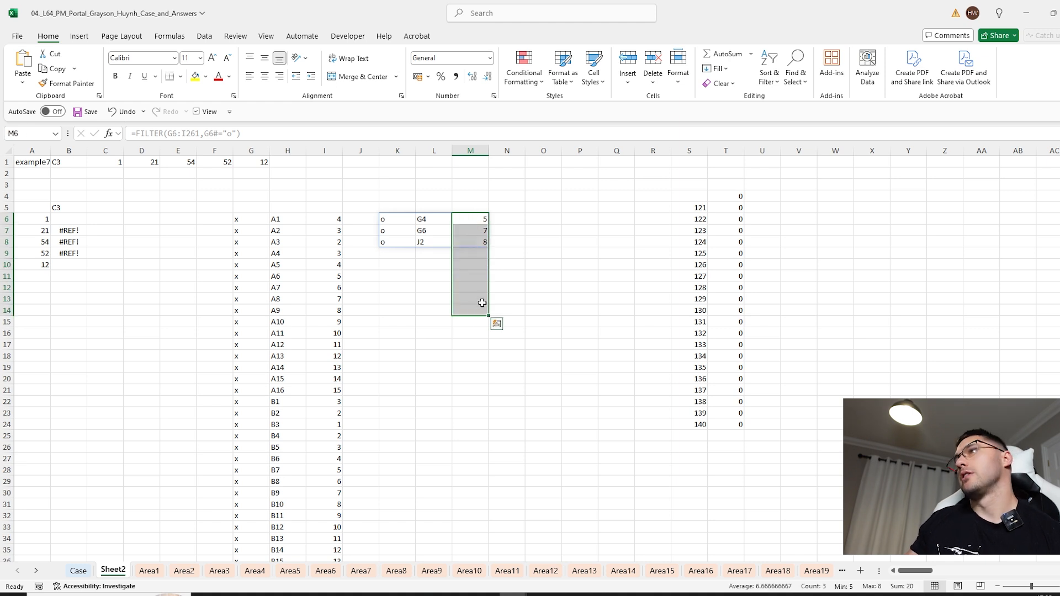
{"action": "left_click_drag", "start_coordinate": [425, 215], "coordinate": [456, 345]}
{"action": "left_click", "coordinate": [432, 218]}
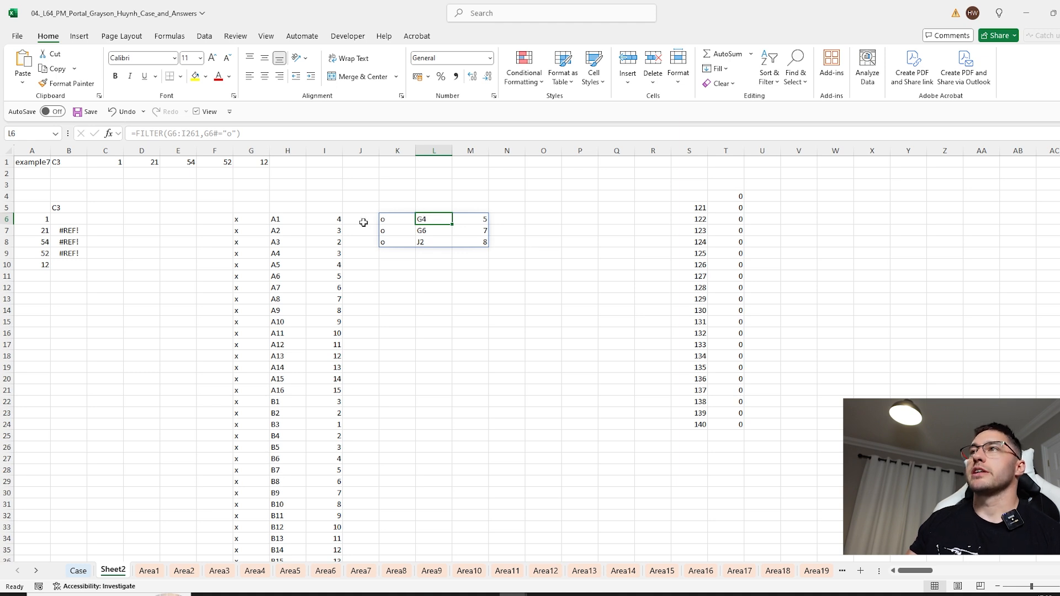
Look over the area sequence in row 1 and compare it with the first portal's distance in M6
{"action": "left_click", "coordinate": [236, 220]}
{"action": "left_click", "coordinate": [121, 185]}
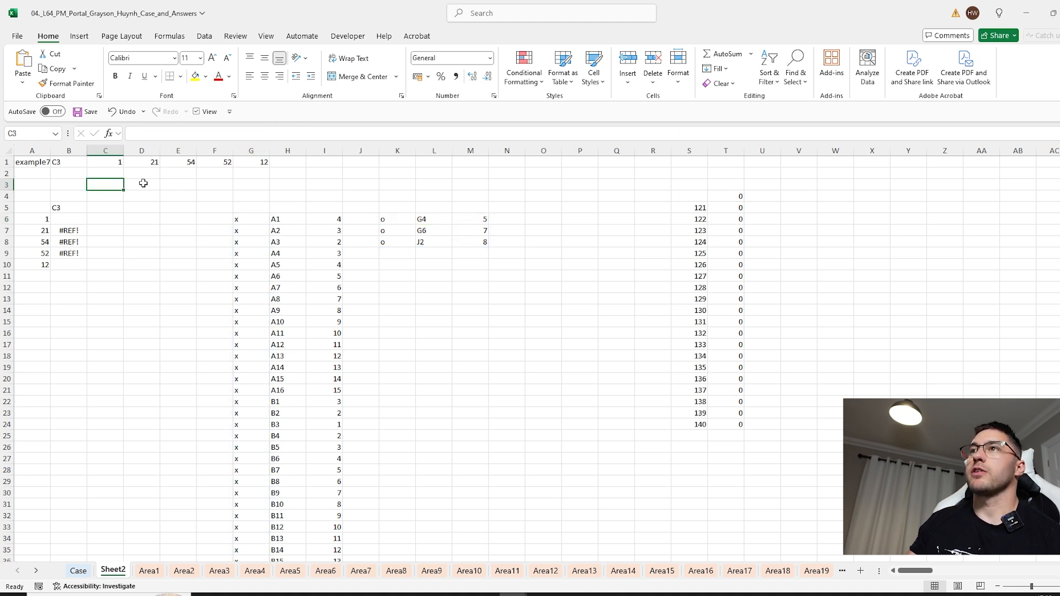
{"action": "left_click", "coordinate": [155, 193]}
{"action": "left_click", "coordinate": [195, 196]}
{"action": "left_click", "coordinate": [230, 195]}
{"action": "left_click", "coordinate": [257, 195]}
{"action": "left_click_drag", "start_coordinate": [260, 164], "coordinate": [129, 164]}
{"action": "left_click", "coordinate": [321, 184]}
{"action": "left_click", "coordinate": [448, 196]}
{"action": "left_click", "coordinate": [577, 185]}
{"action": "left_click", "coordinate": [465, 170]}
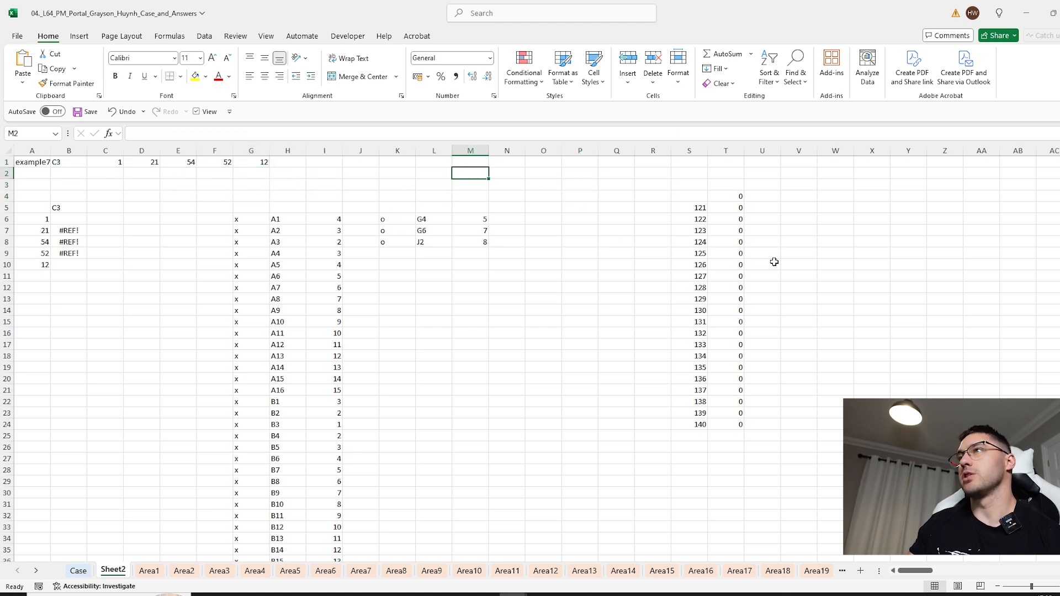
{"action": "left_click", "coordinate": [480, 218]}
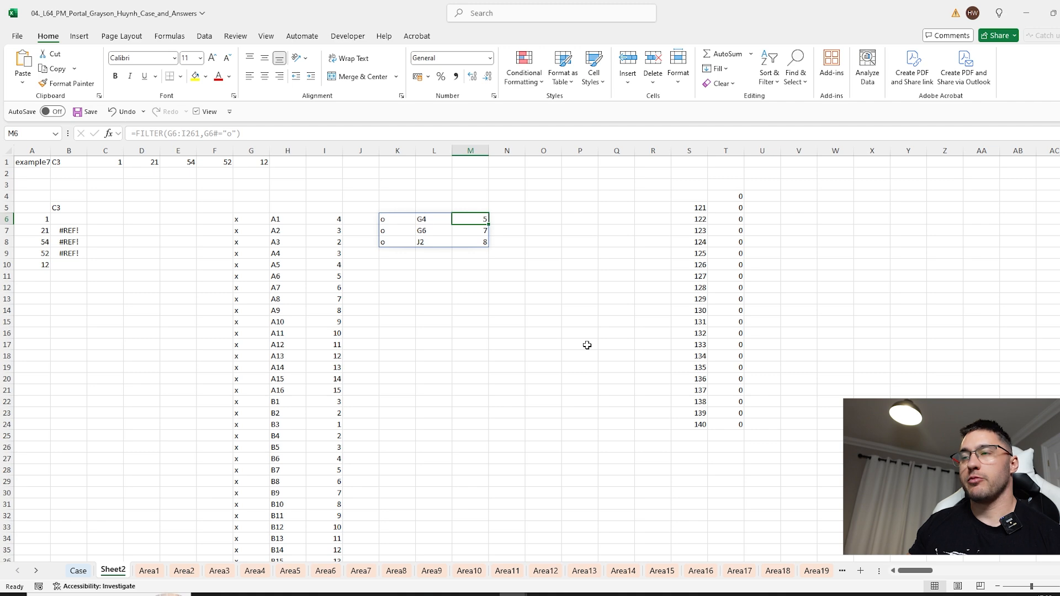
Return to the Case sheet and review the bonus questions and the answered level tables down to Level 5
{"action": "left_click", "coordinate": [78, 571]}
{"action": "scroll", "coordinate": [407, 359], "scroll_direction": "up", "scroll_amount": 20}
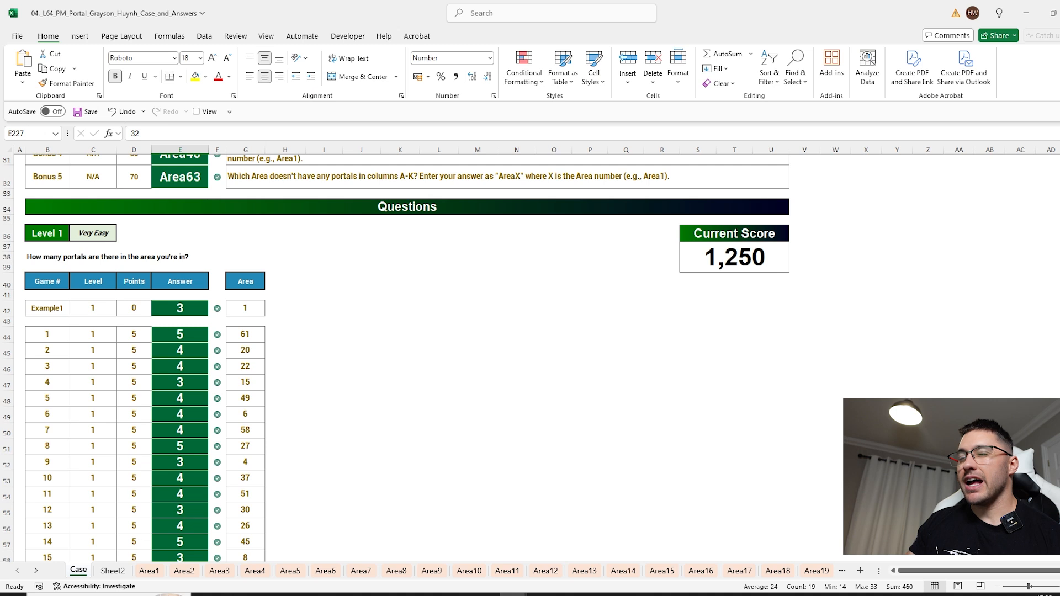
{"action": "scroll", "coordinate": [781, 453], "scroll_direction": "up", "scroll_amount": 5}
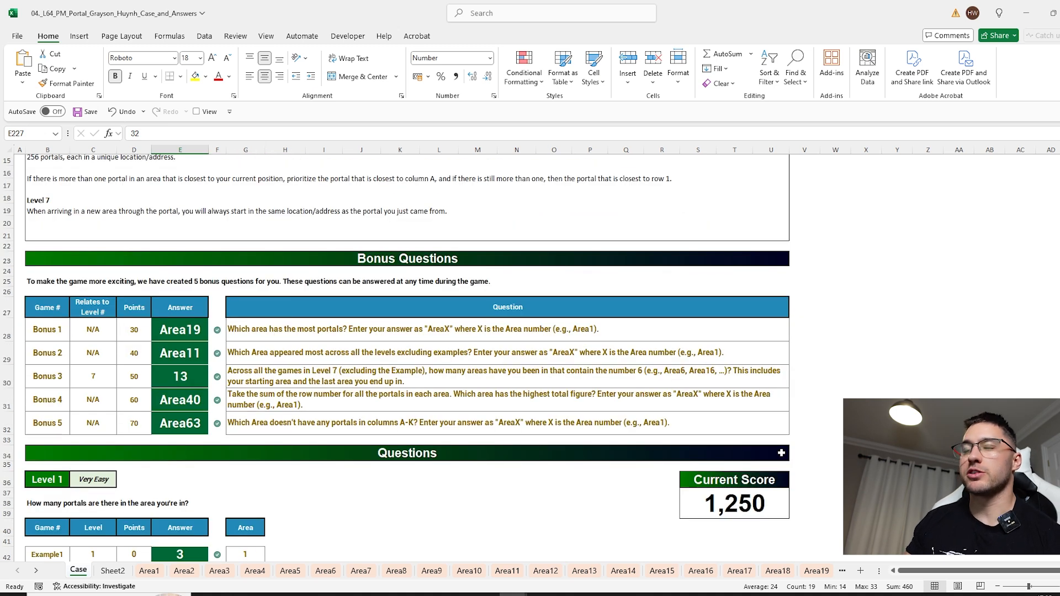
{"action": "left_click", "coordinate": [902, 363]}
{"action": "scroll", "coordinate": [696, 448], "scroll_direction": "down", "scroll_amount": 20}
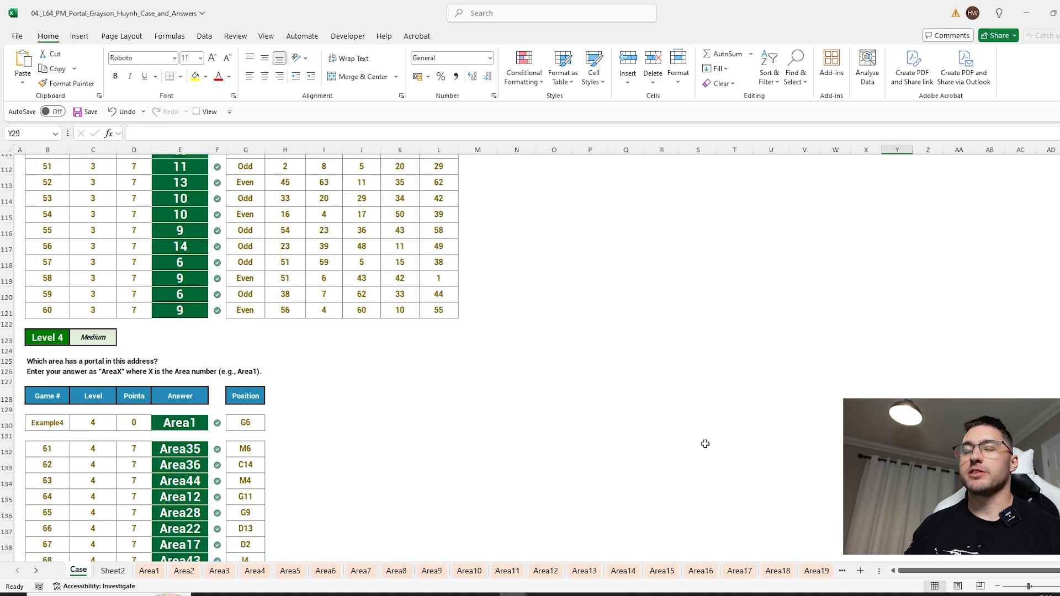
{"action": "scroll", "coordinate": [706, 444], "scroll_direction": "down", "scroll_amount": 6}
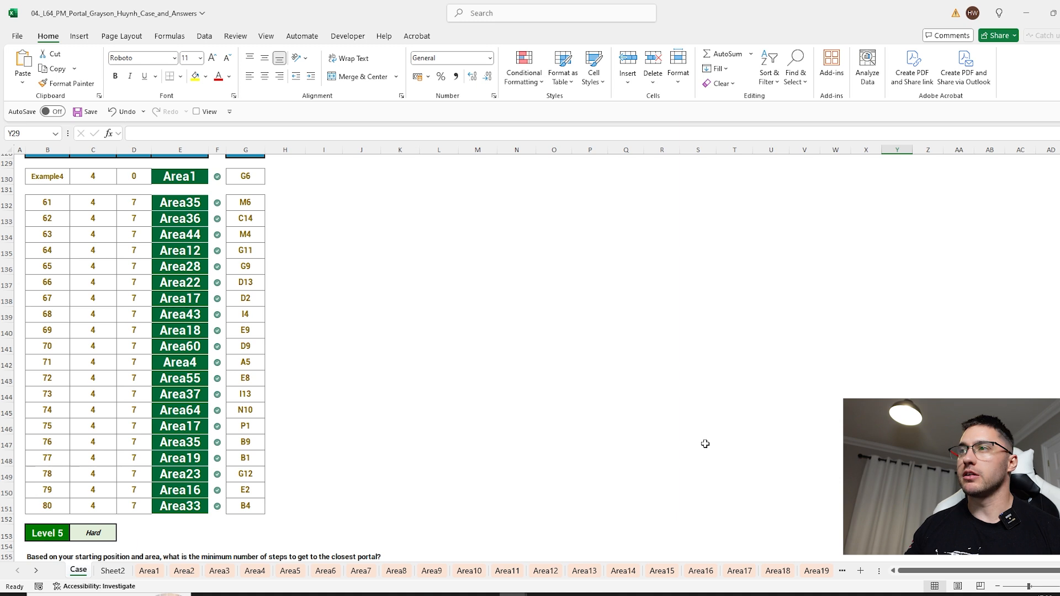